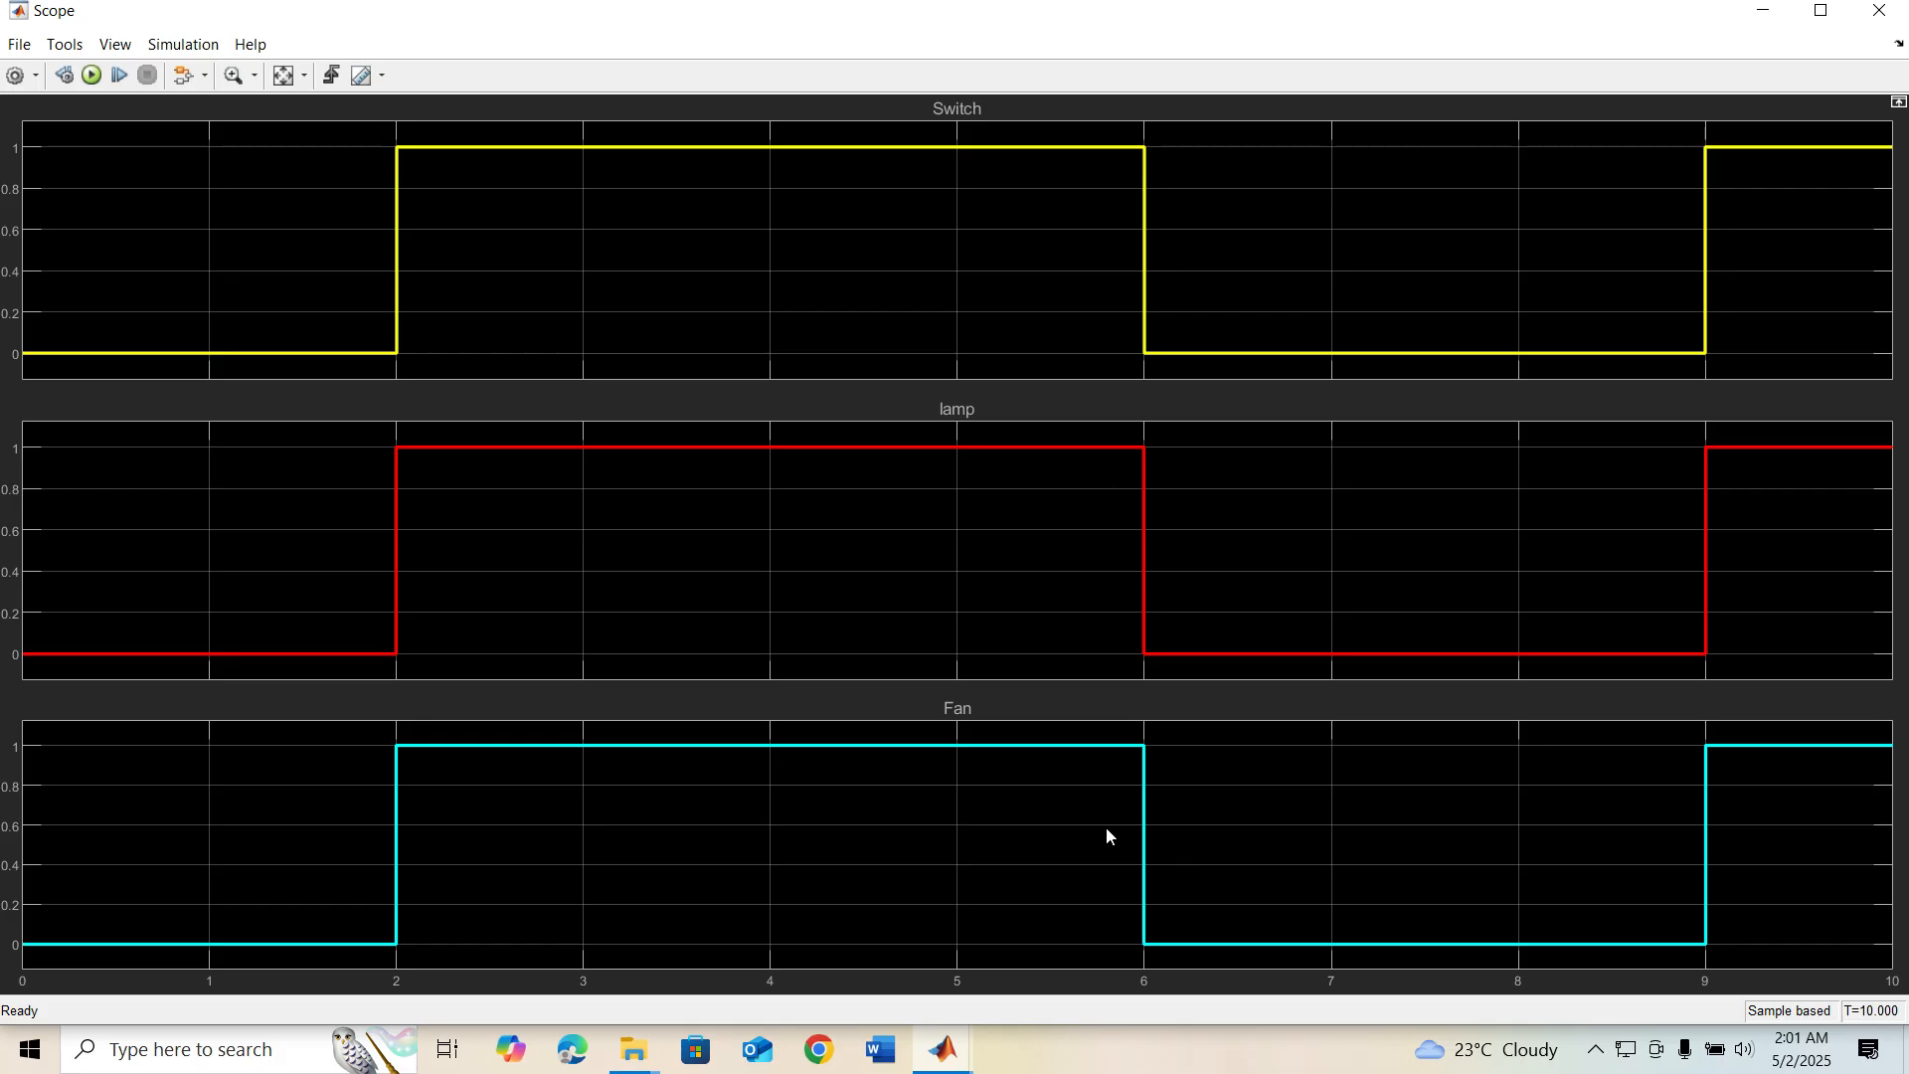
Close the Scope window, then create a new blank model and maximize its window
click(1878, 11)
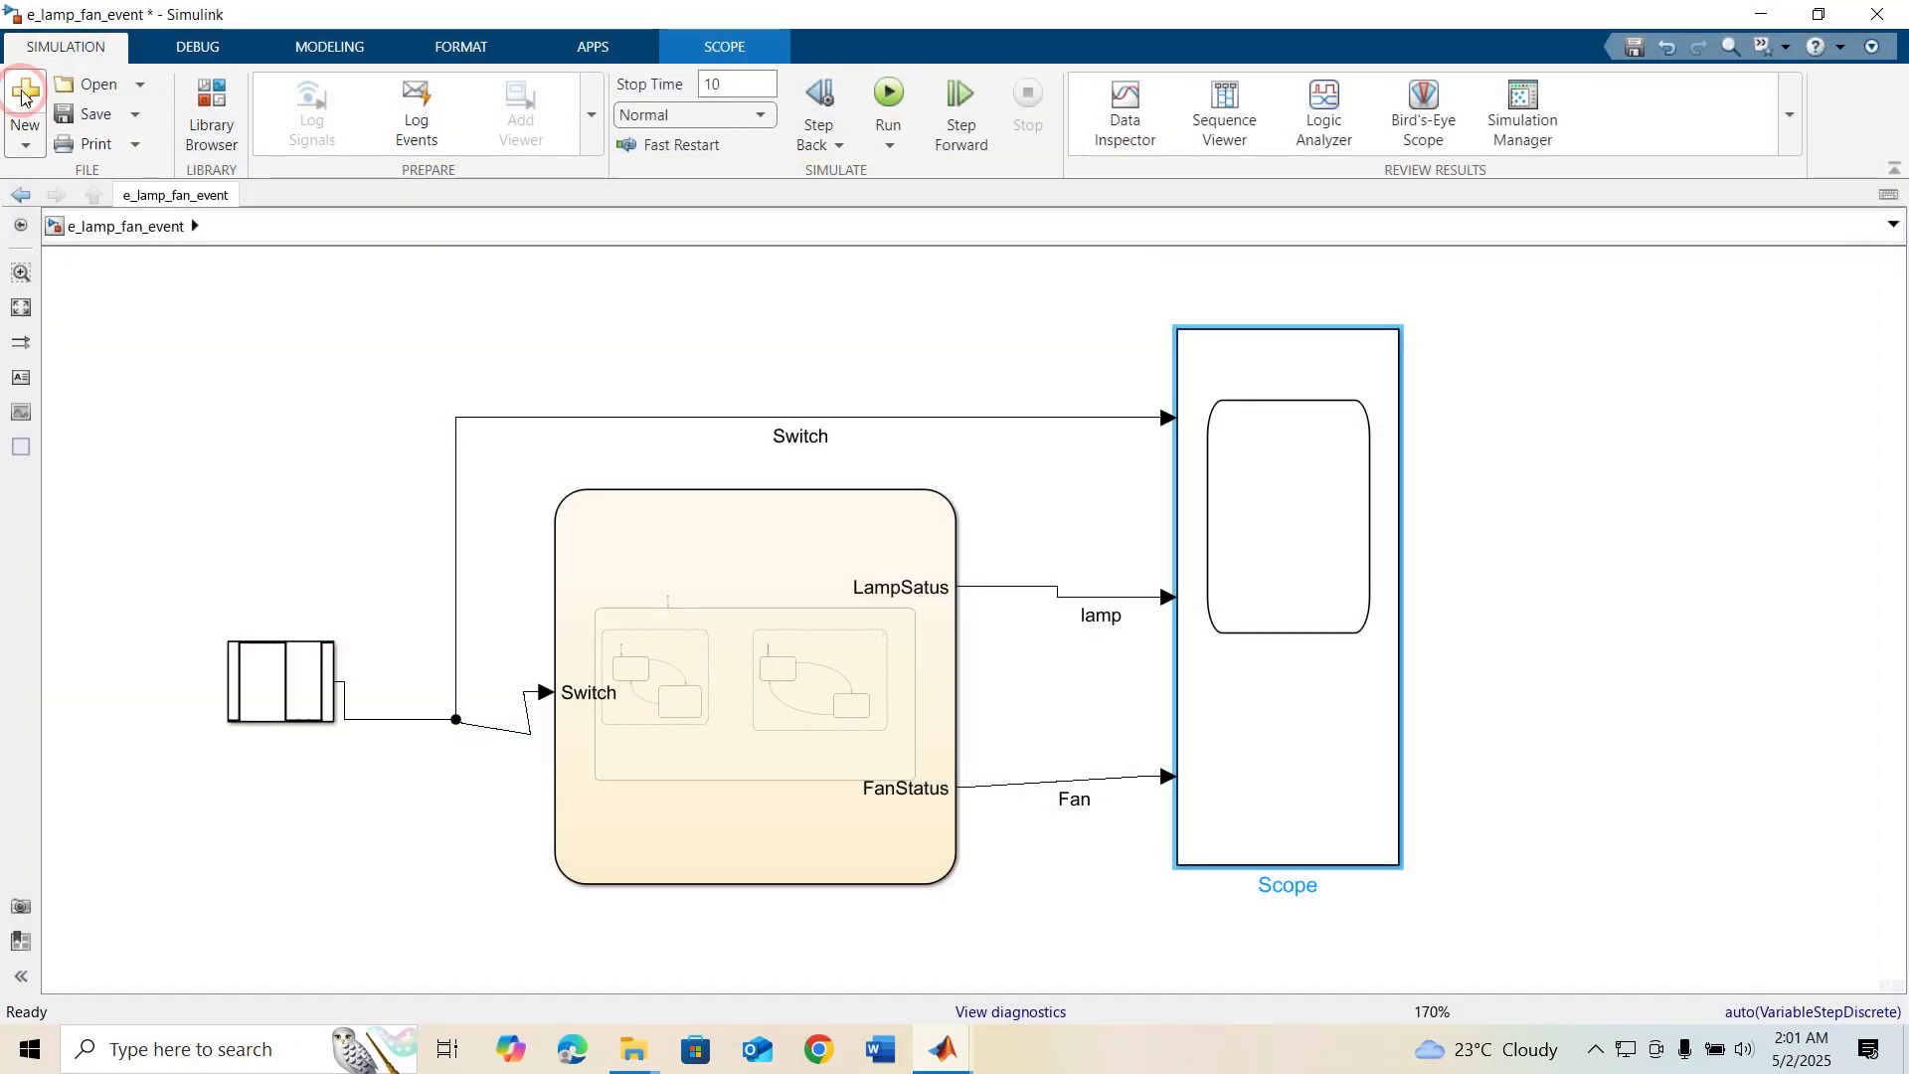
click(22, 94)
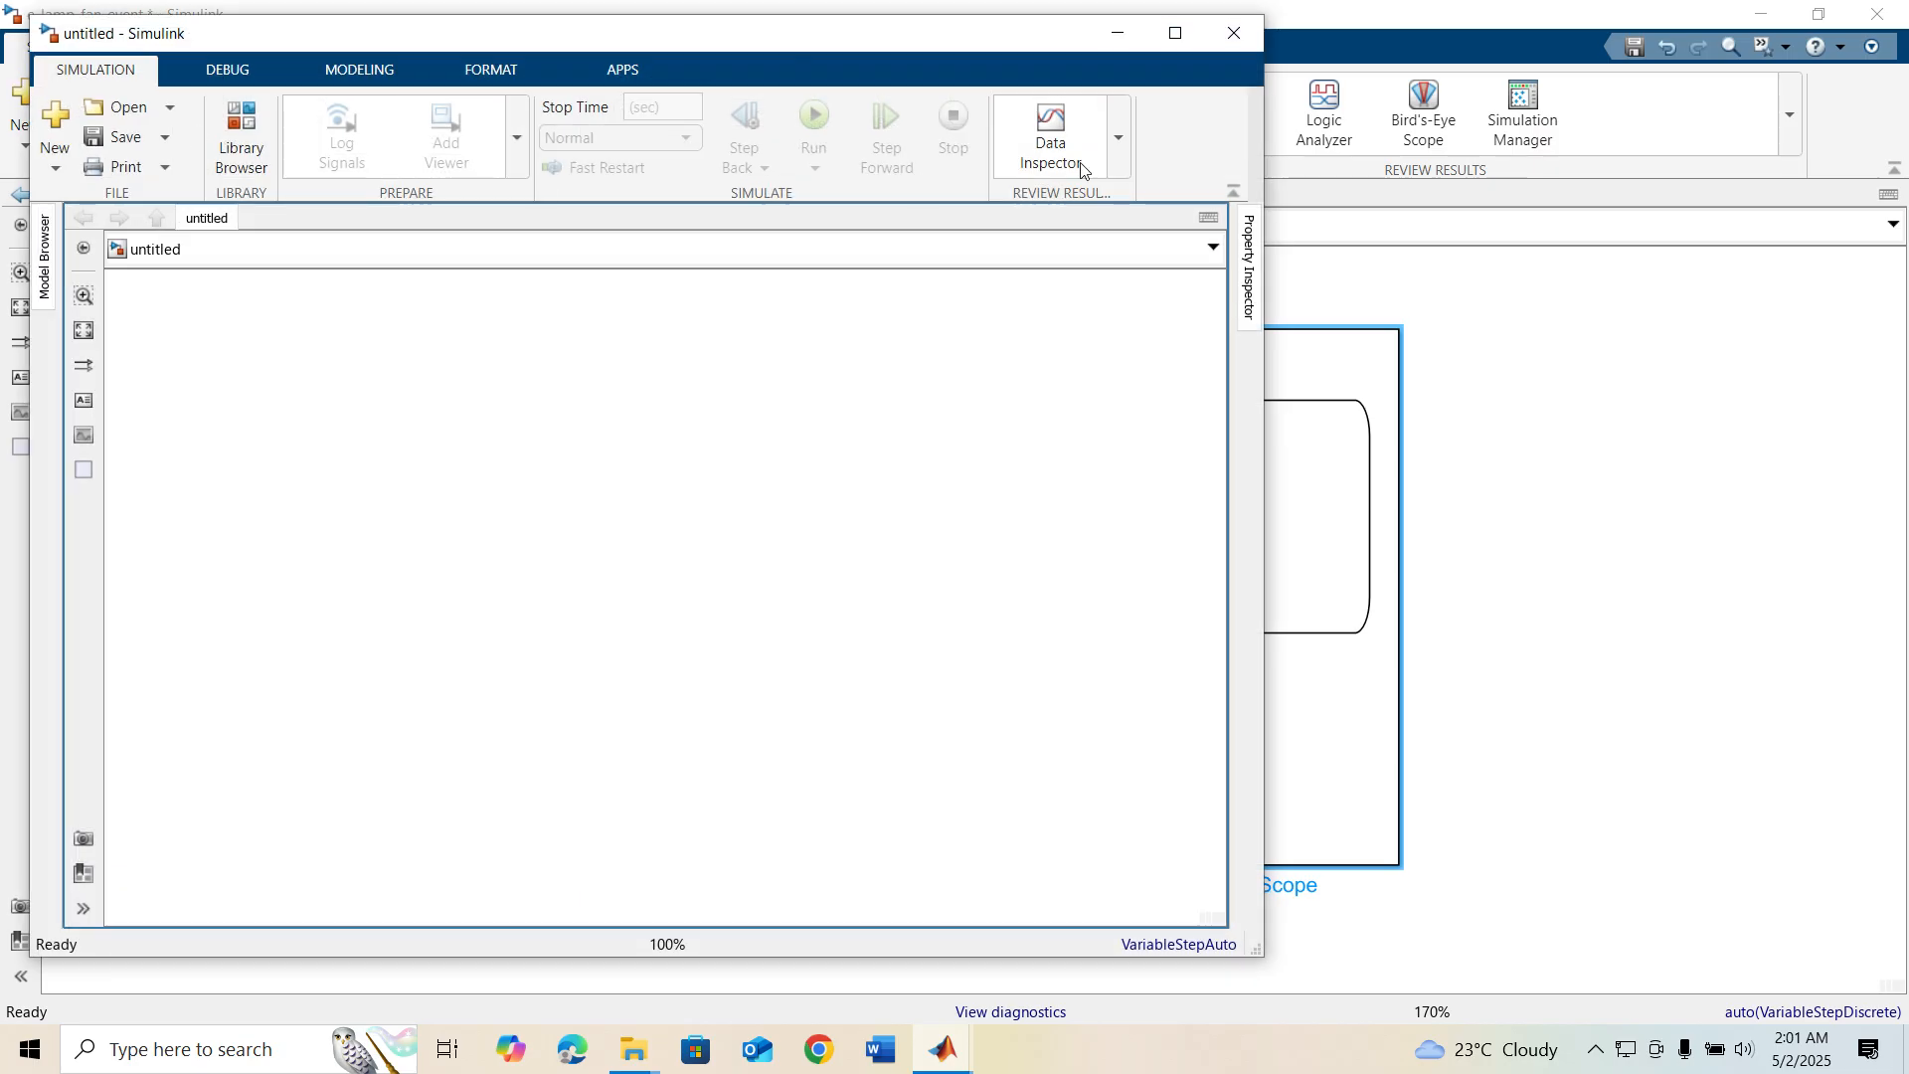
click(1173, 35)
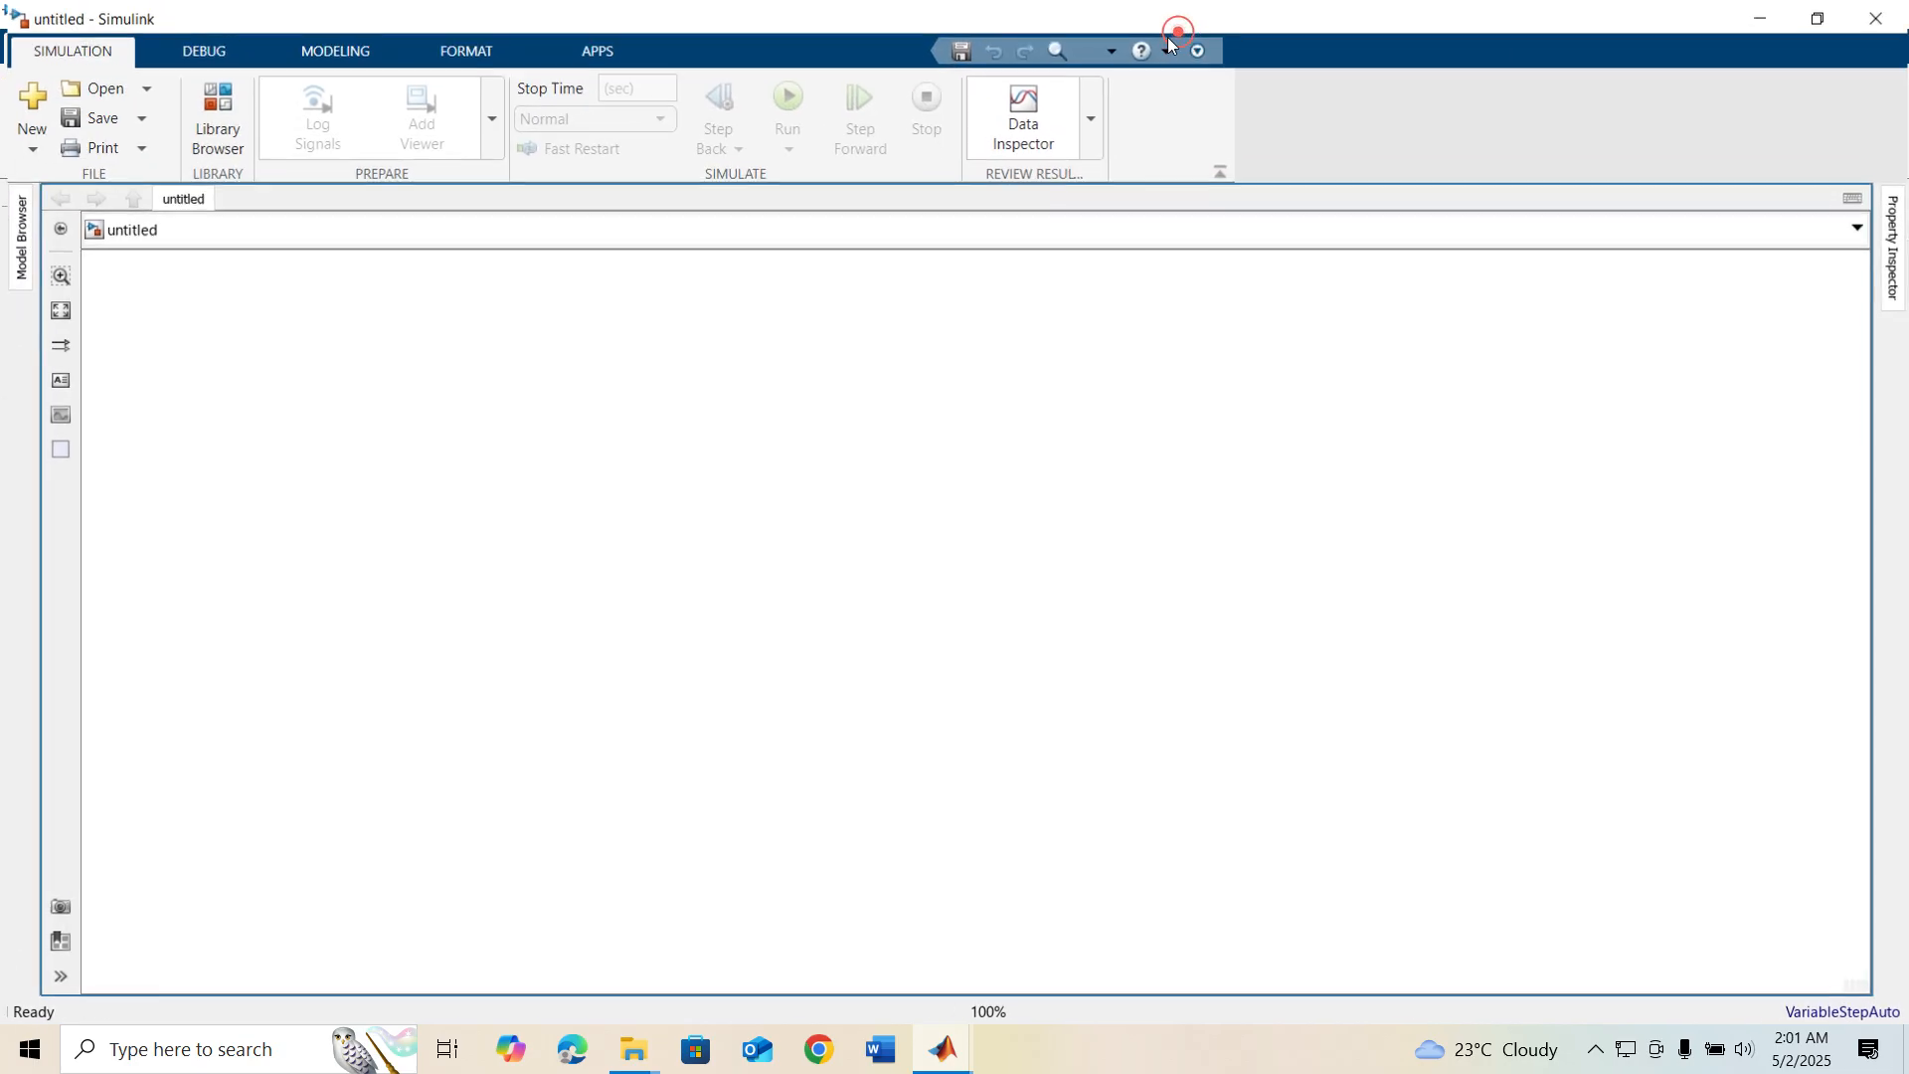
Add a Chart block from the Stateflow library to the blank model and open the chart for editing
click(204, 114)
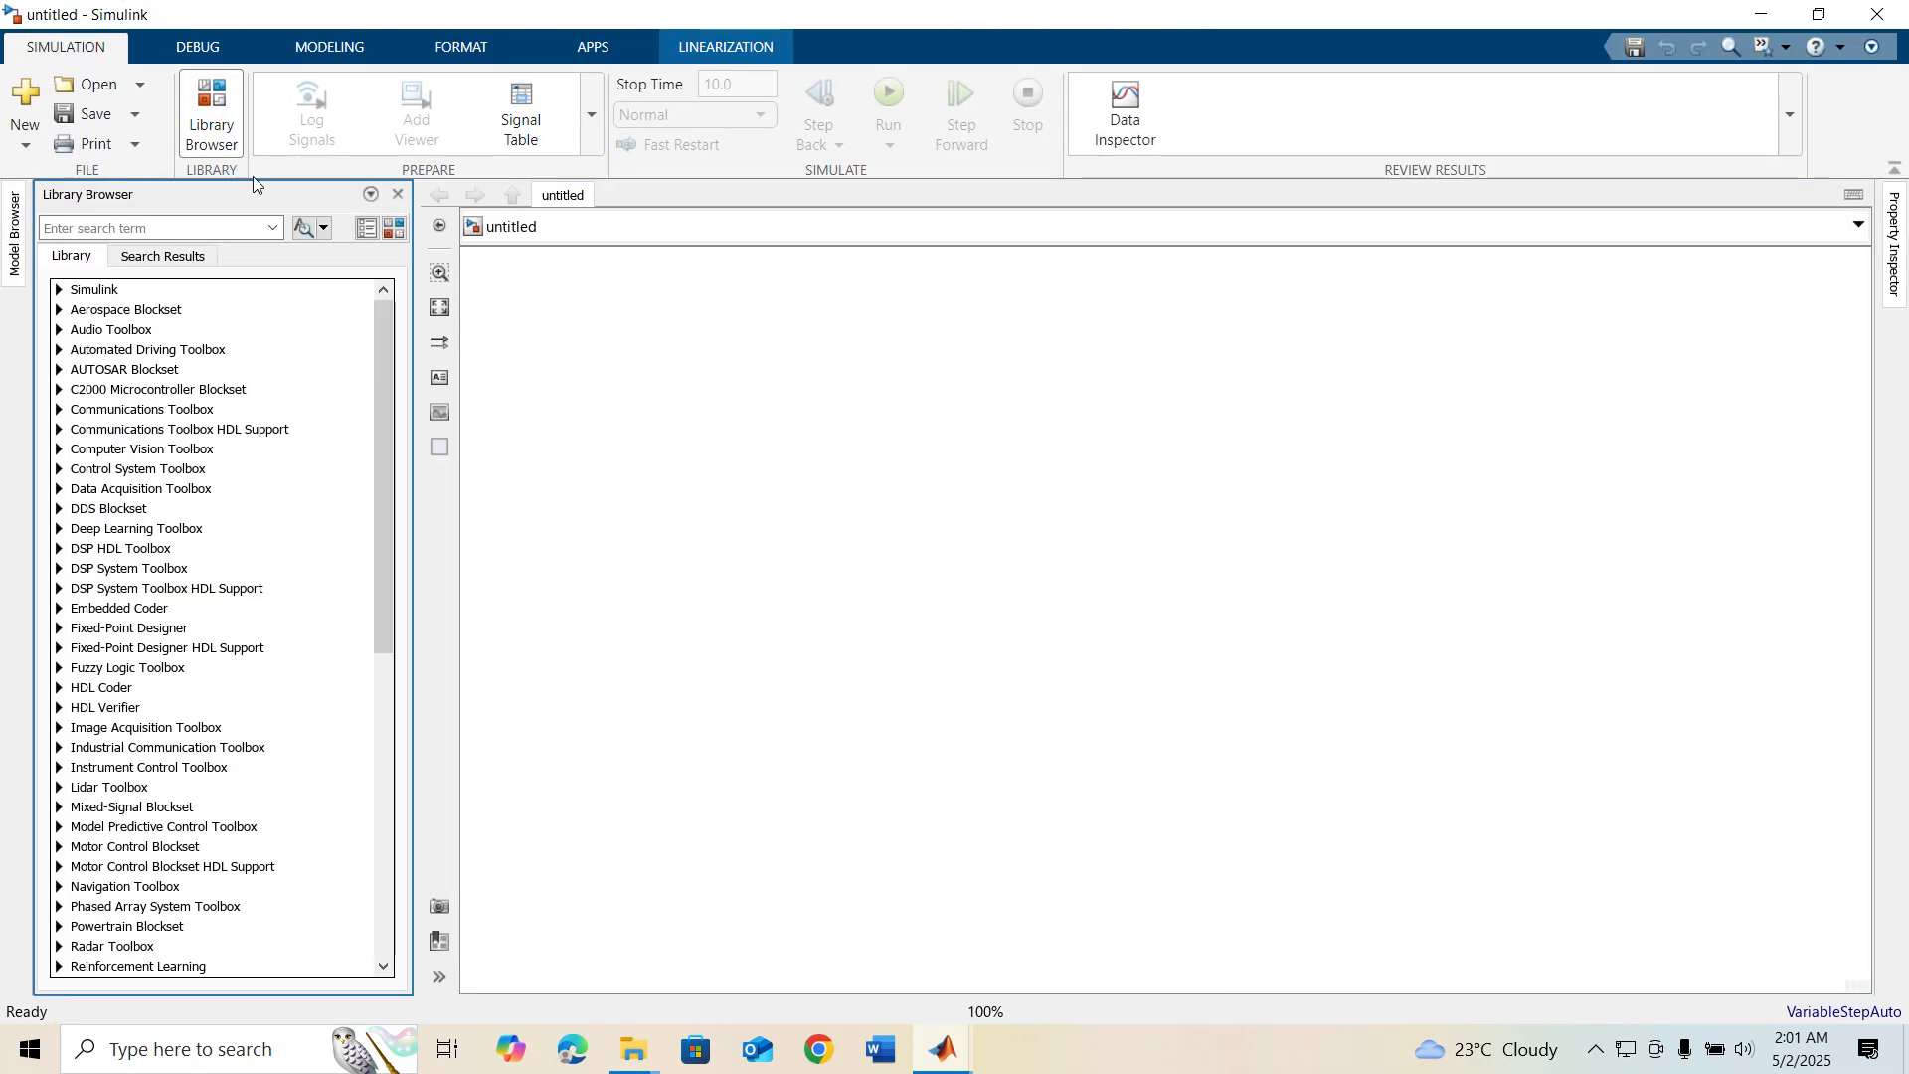
click(396, 231)
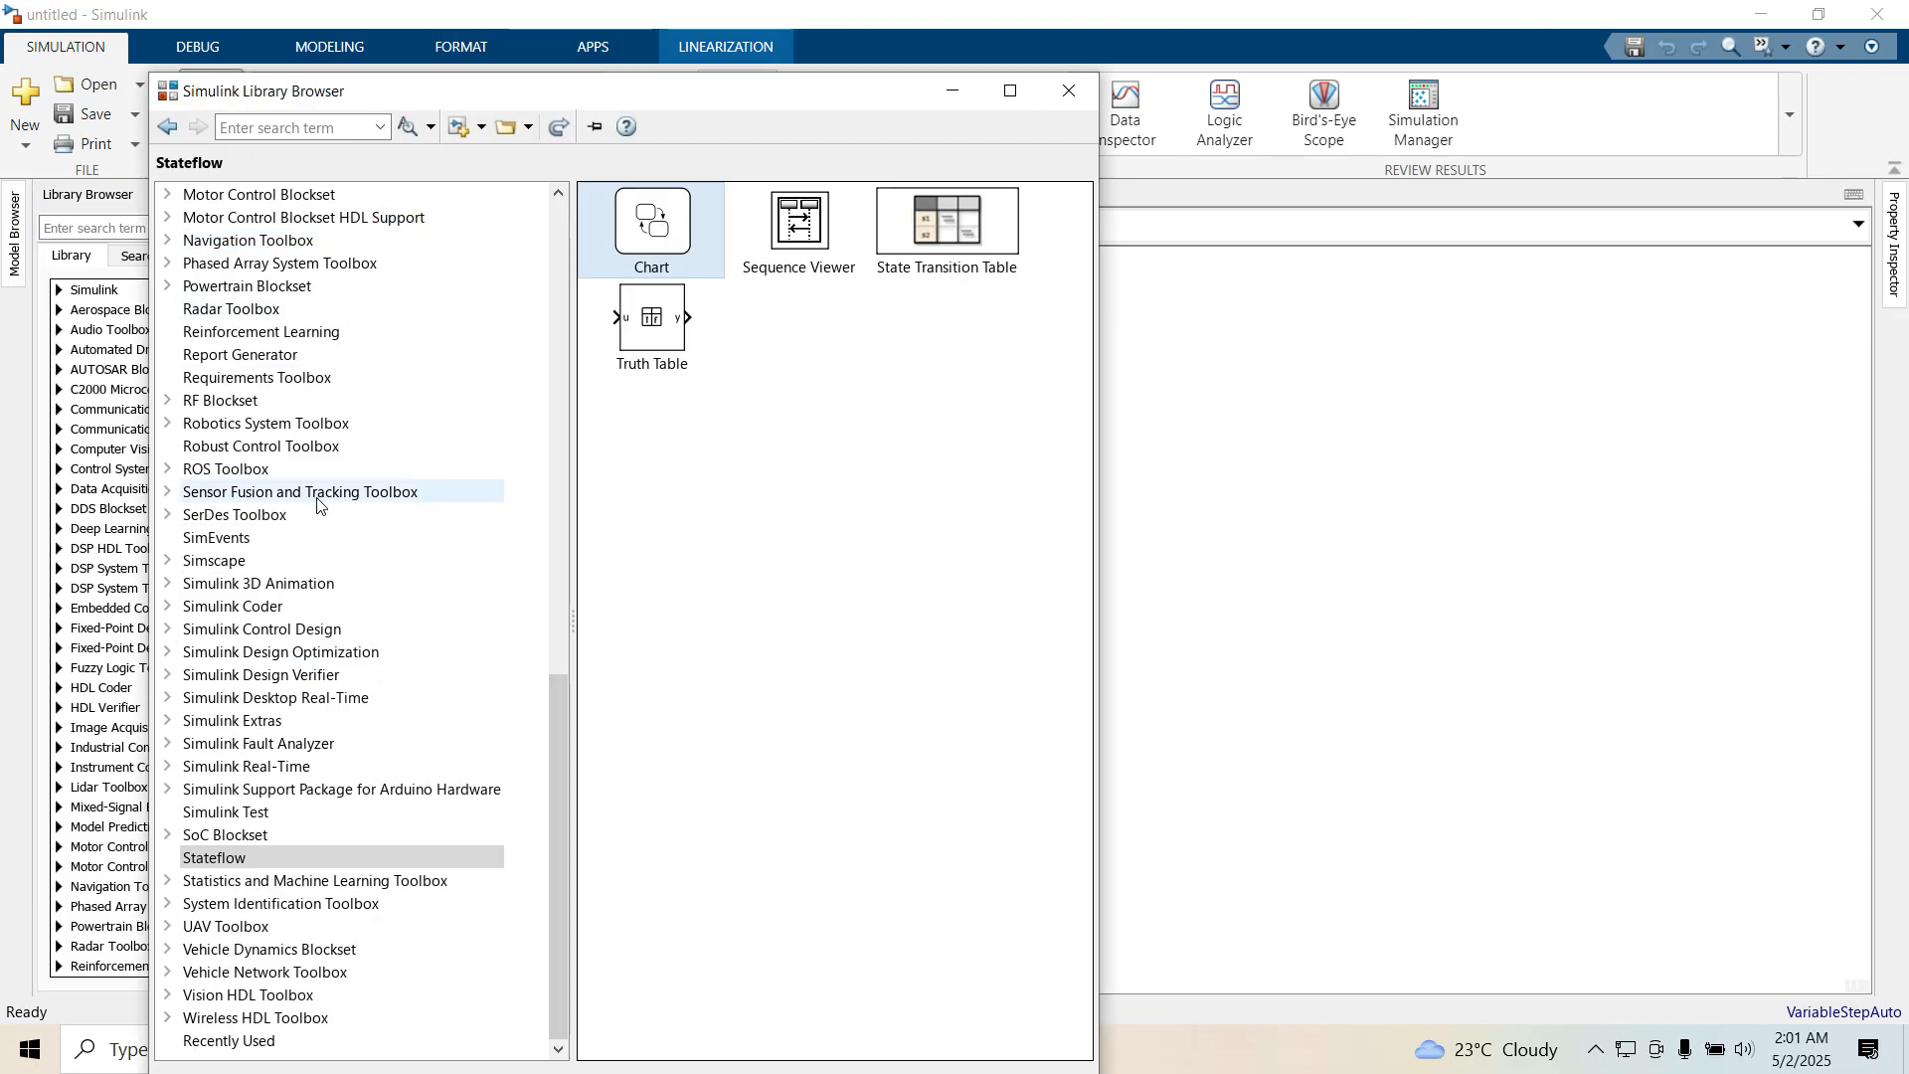
scroll(318, 492, up, 9)
scroll(318, 492, down, 9)
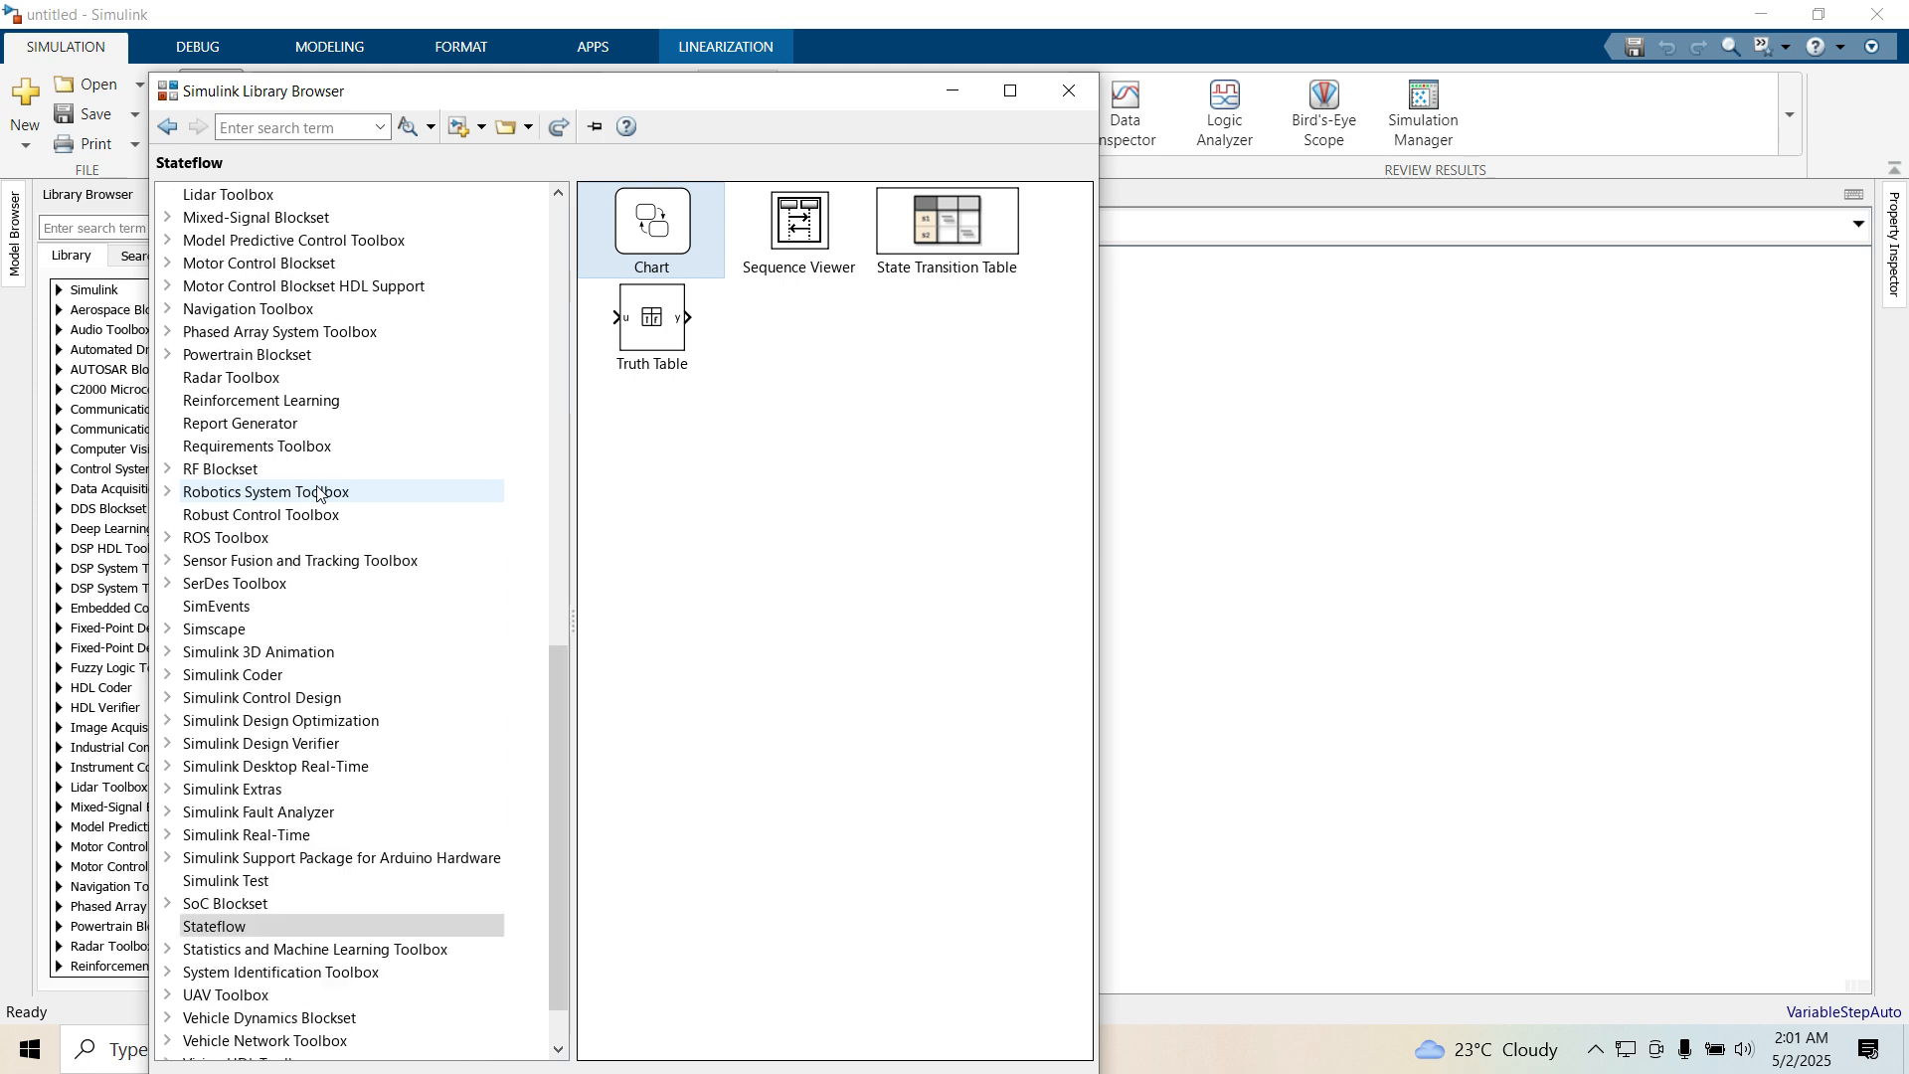
drag(616, 244, 1095, 503)
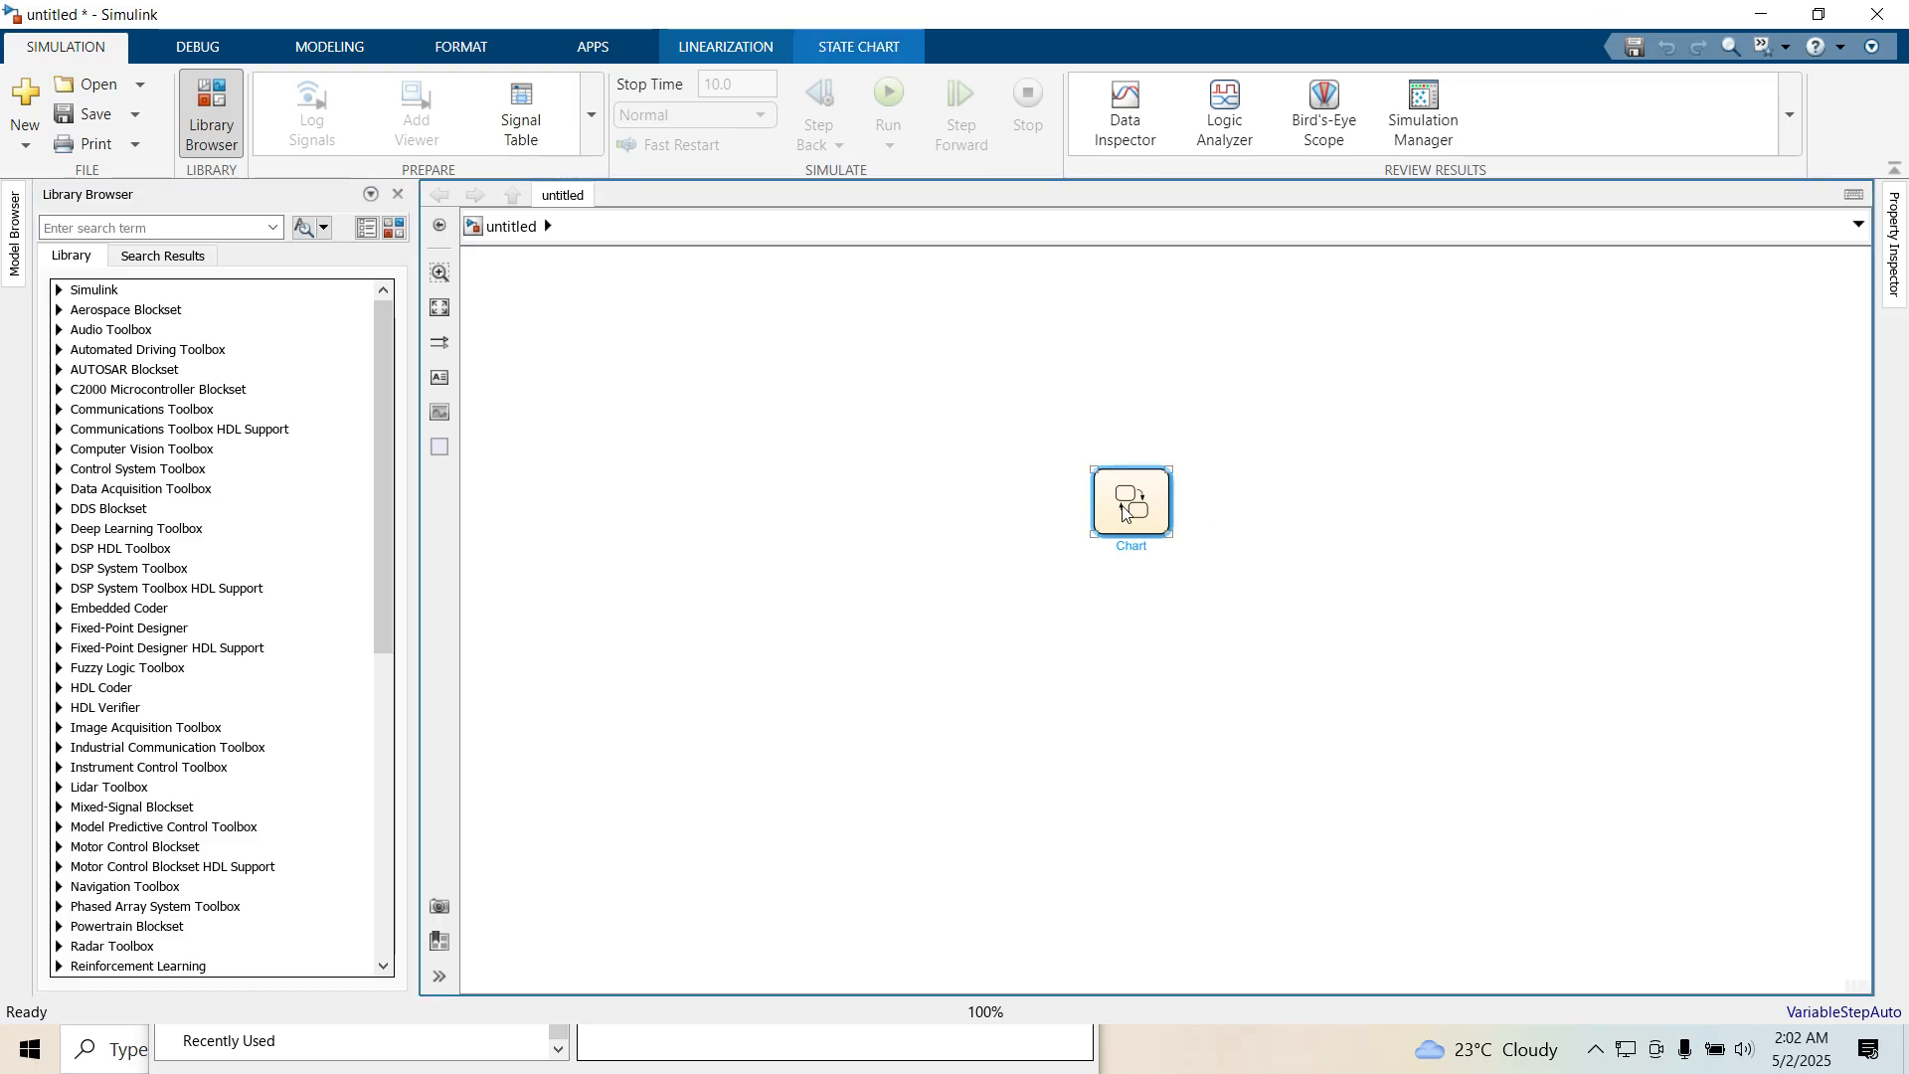
double_click(1121, 511)
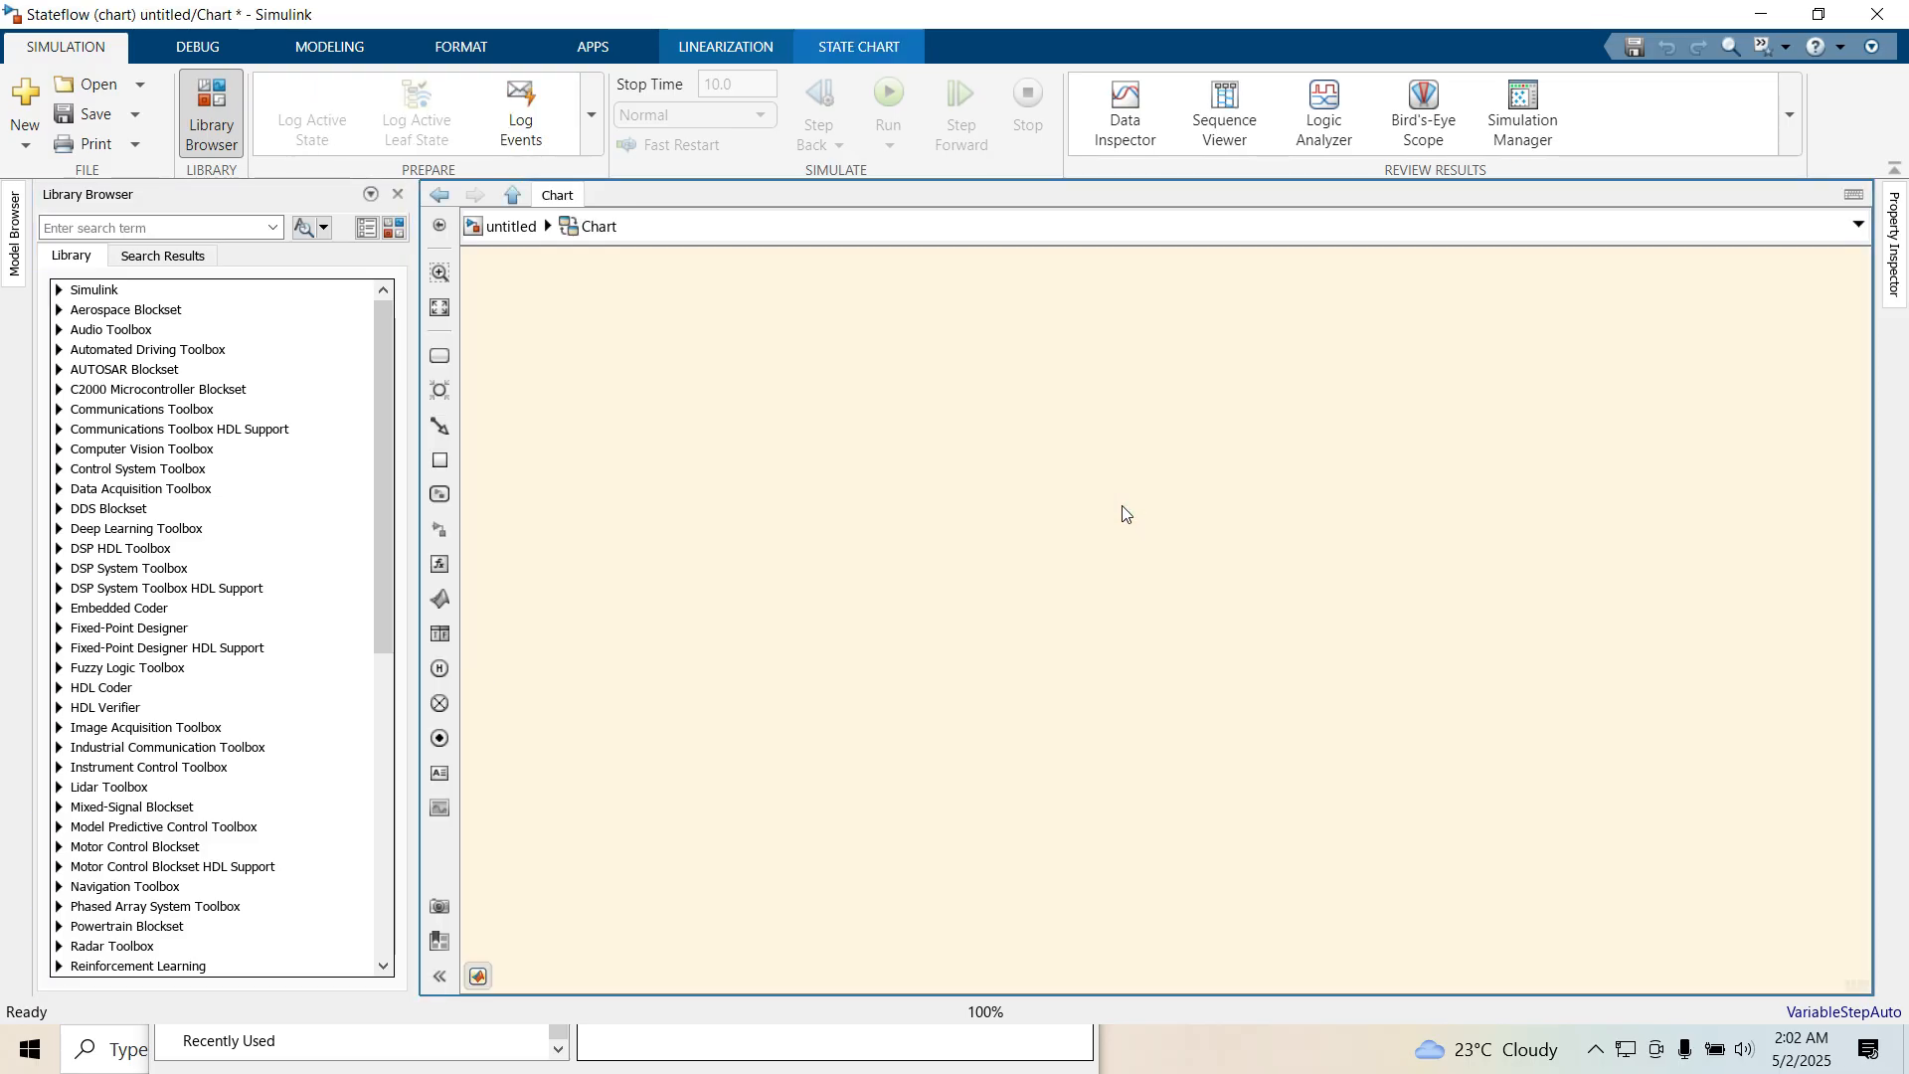
Add a state named Desk to the chart and enlarge it to fill most of the canvas
click(435, 361)
click(693, 436)
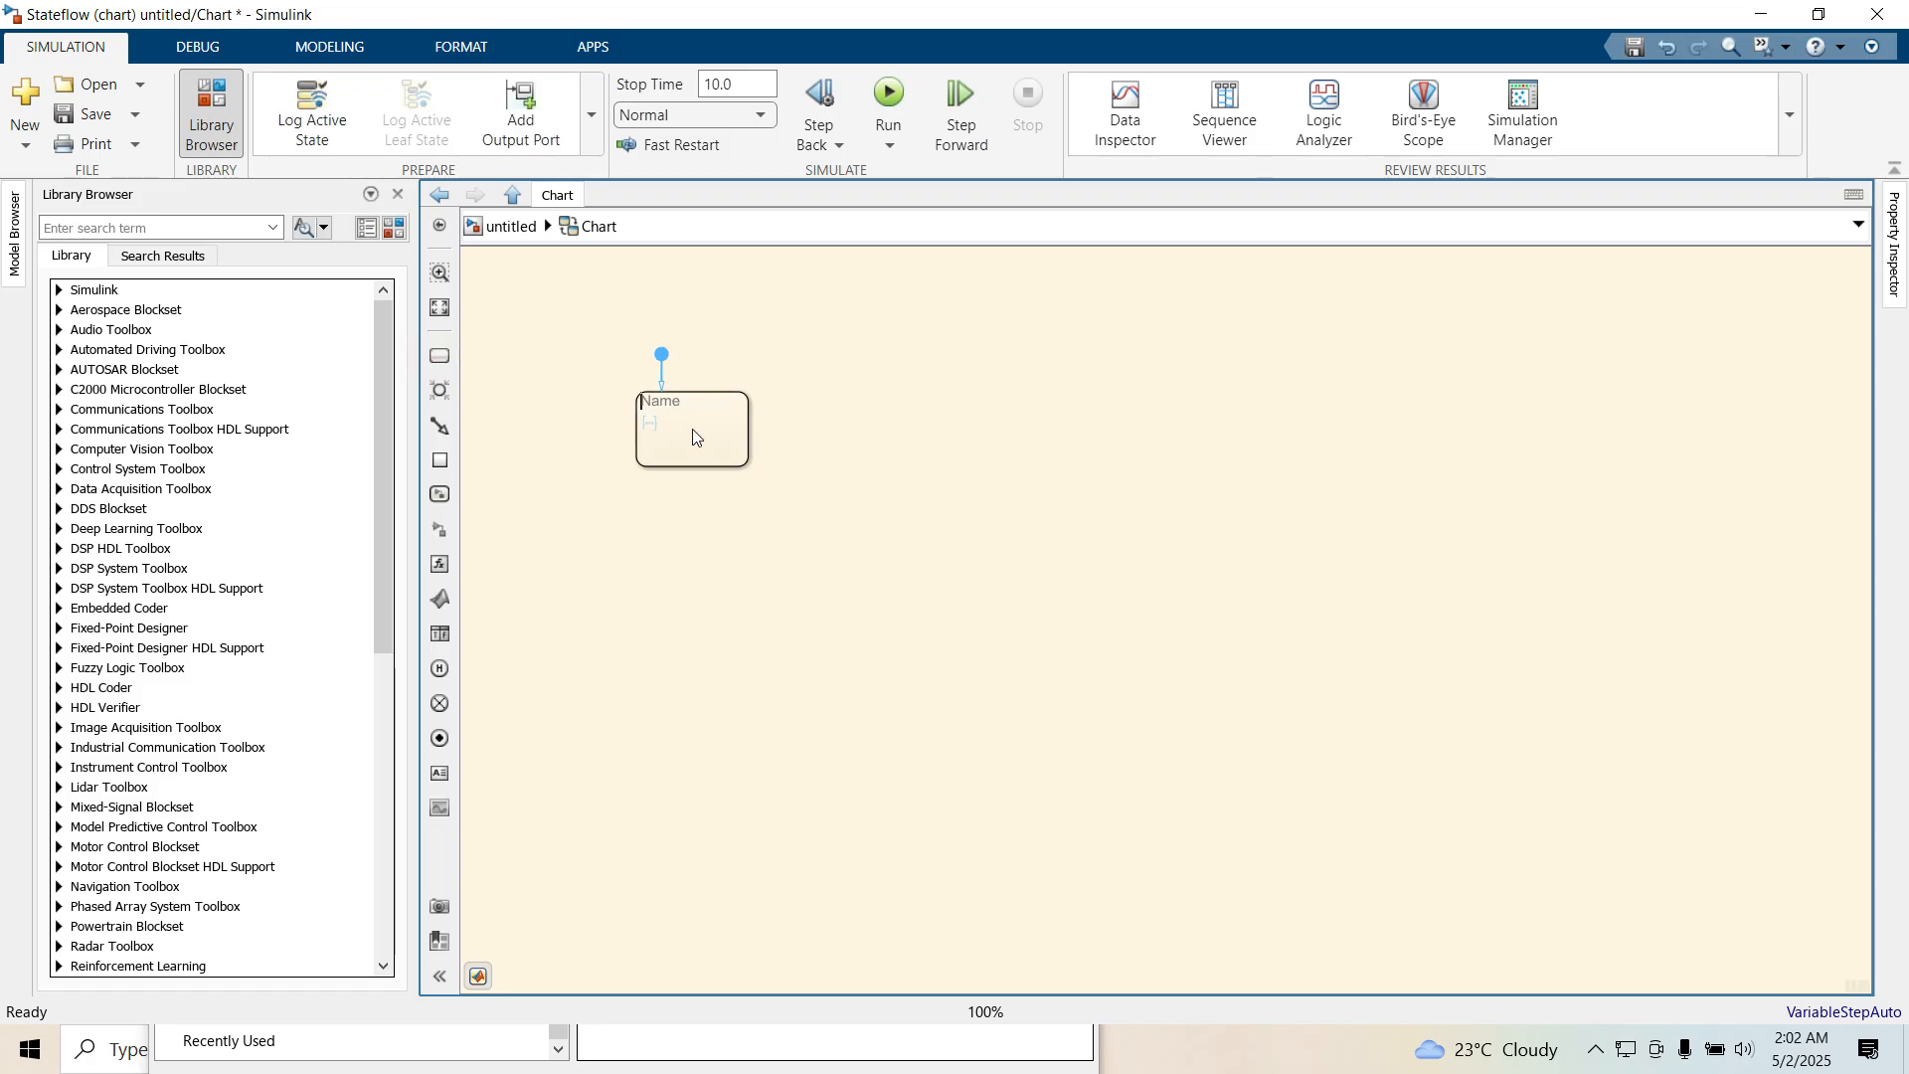
text(Desk)
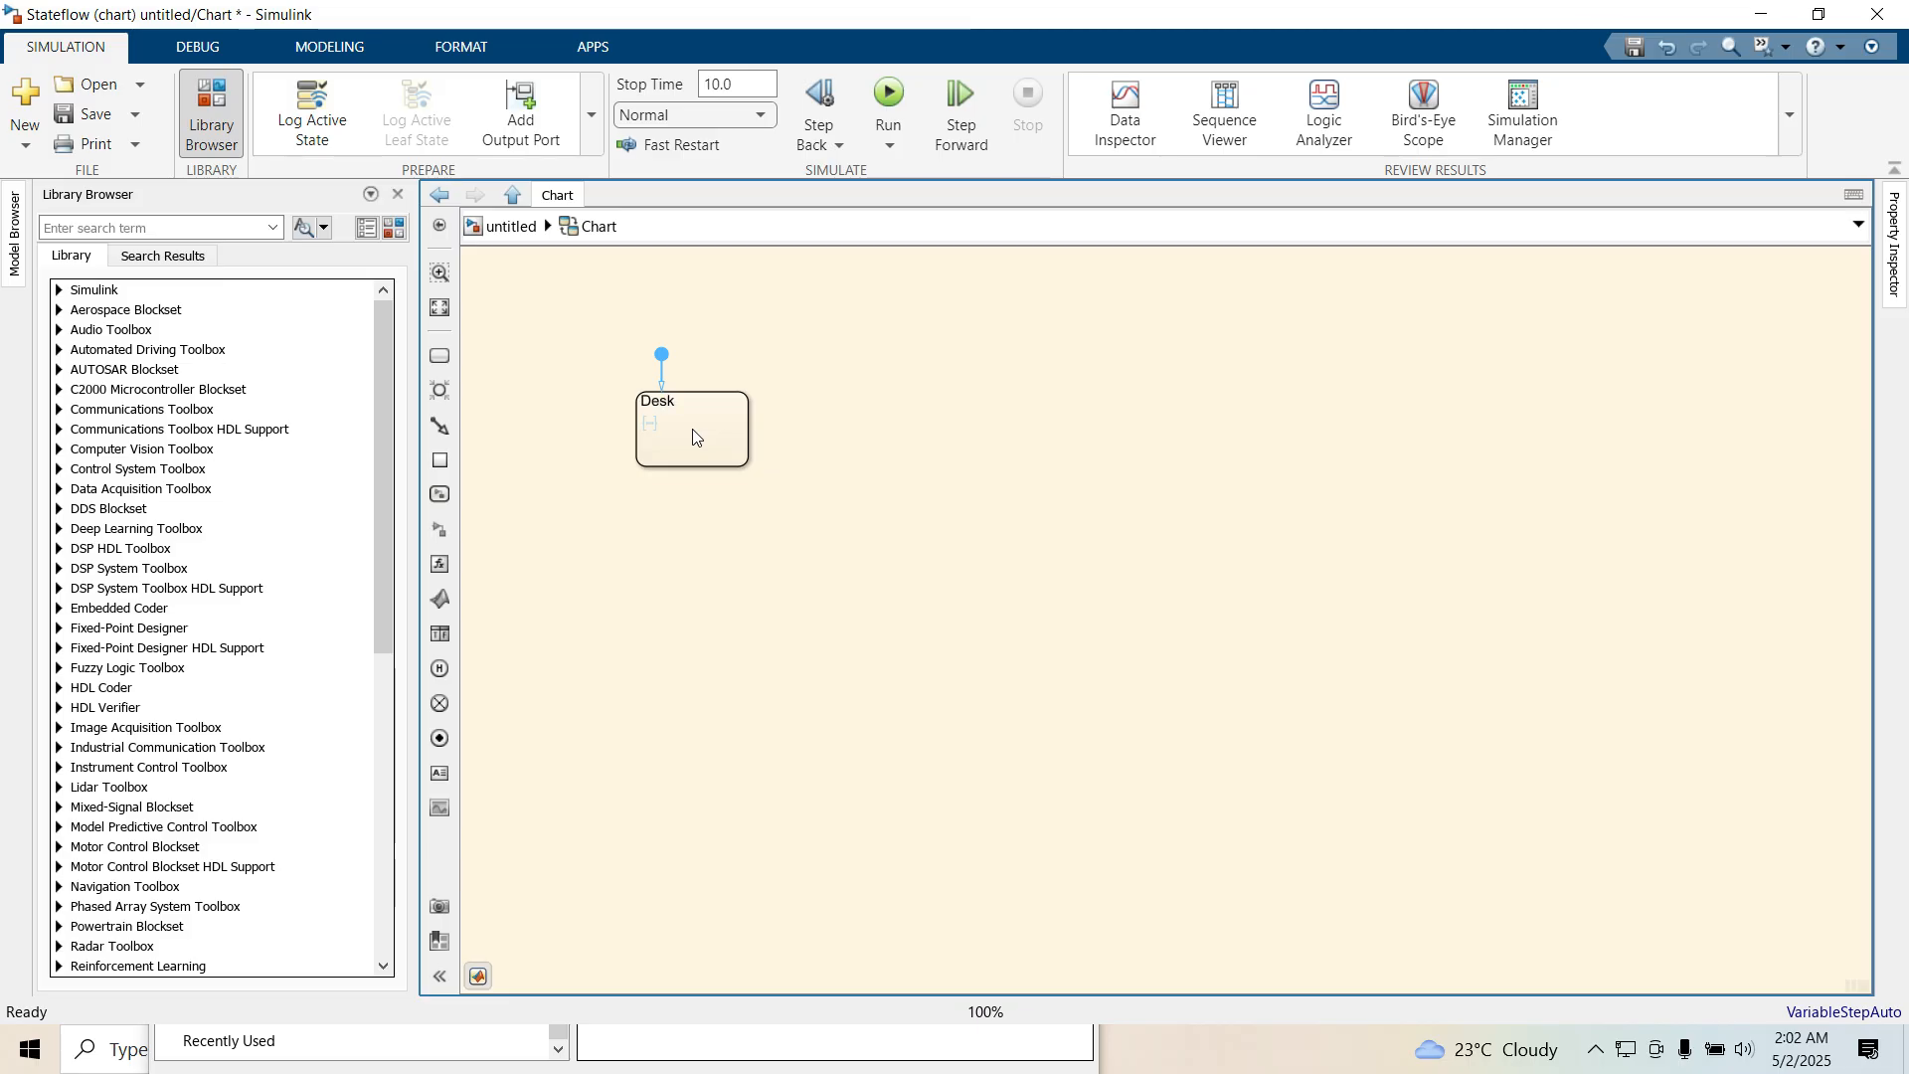
click(716, 557)
click(715, 444)
drag(749, 473, 1805, 942)
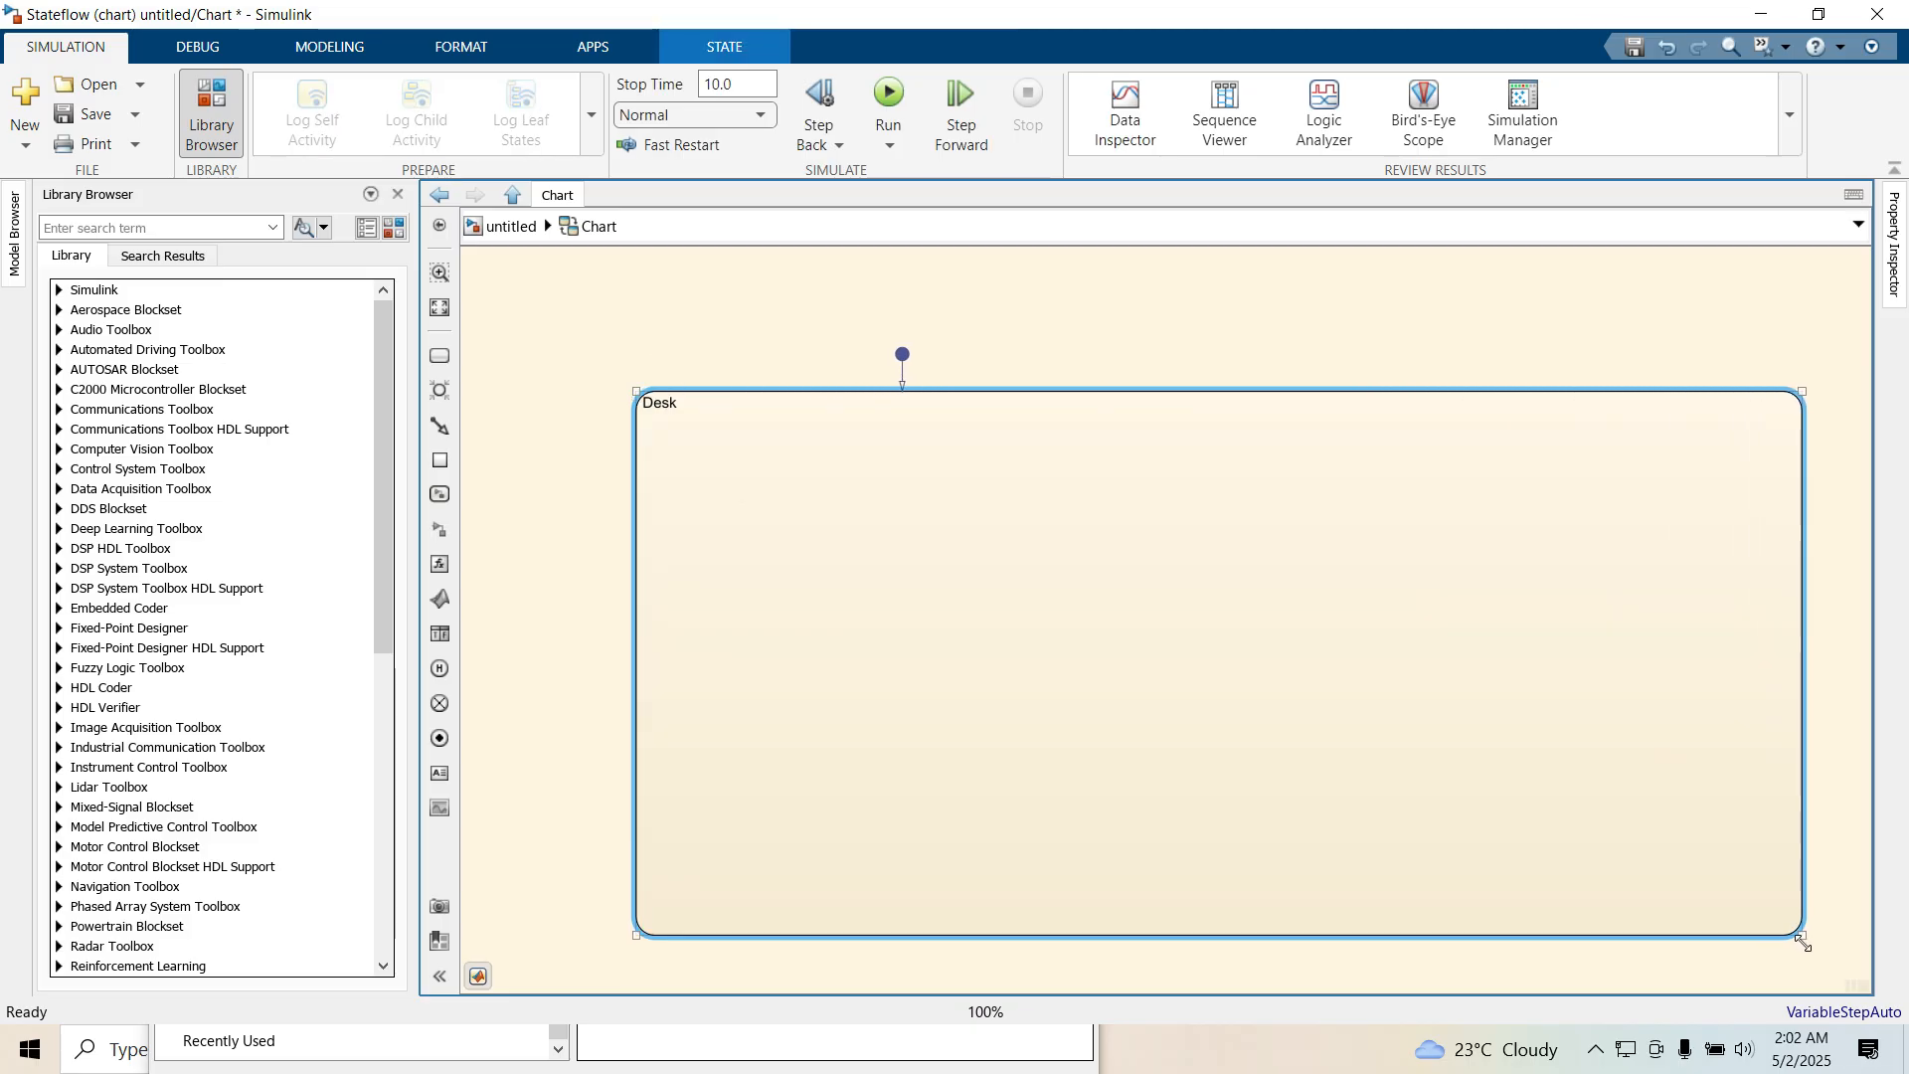
click(1488, 775)
click(1183, 336)
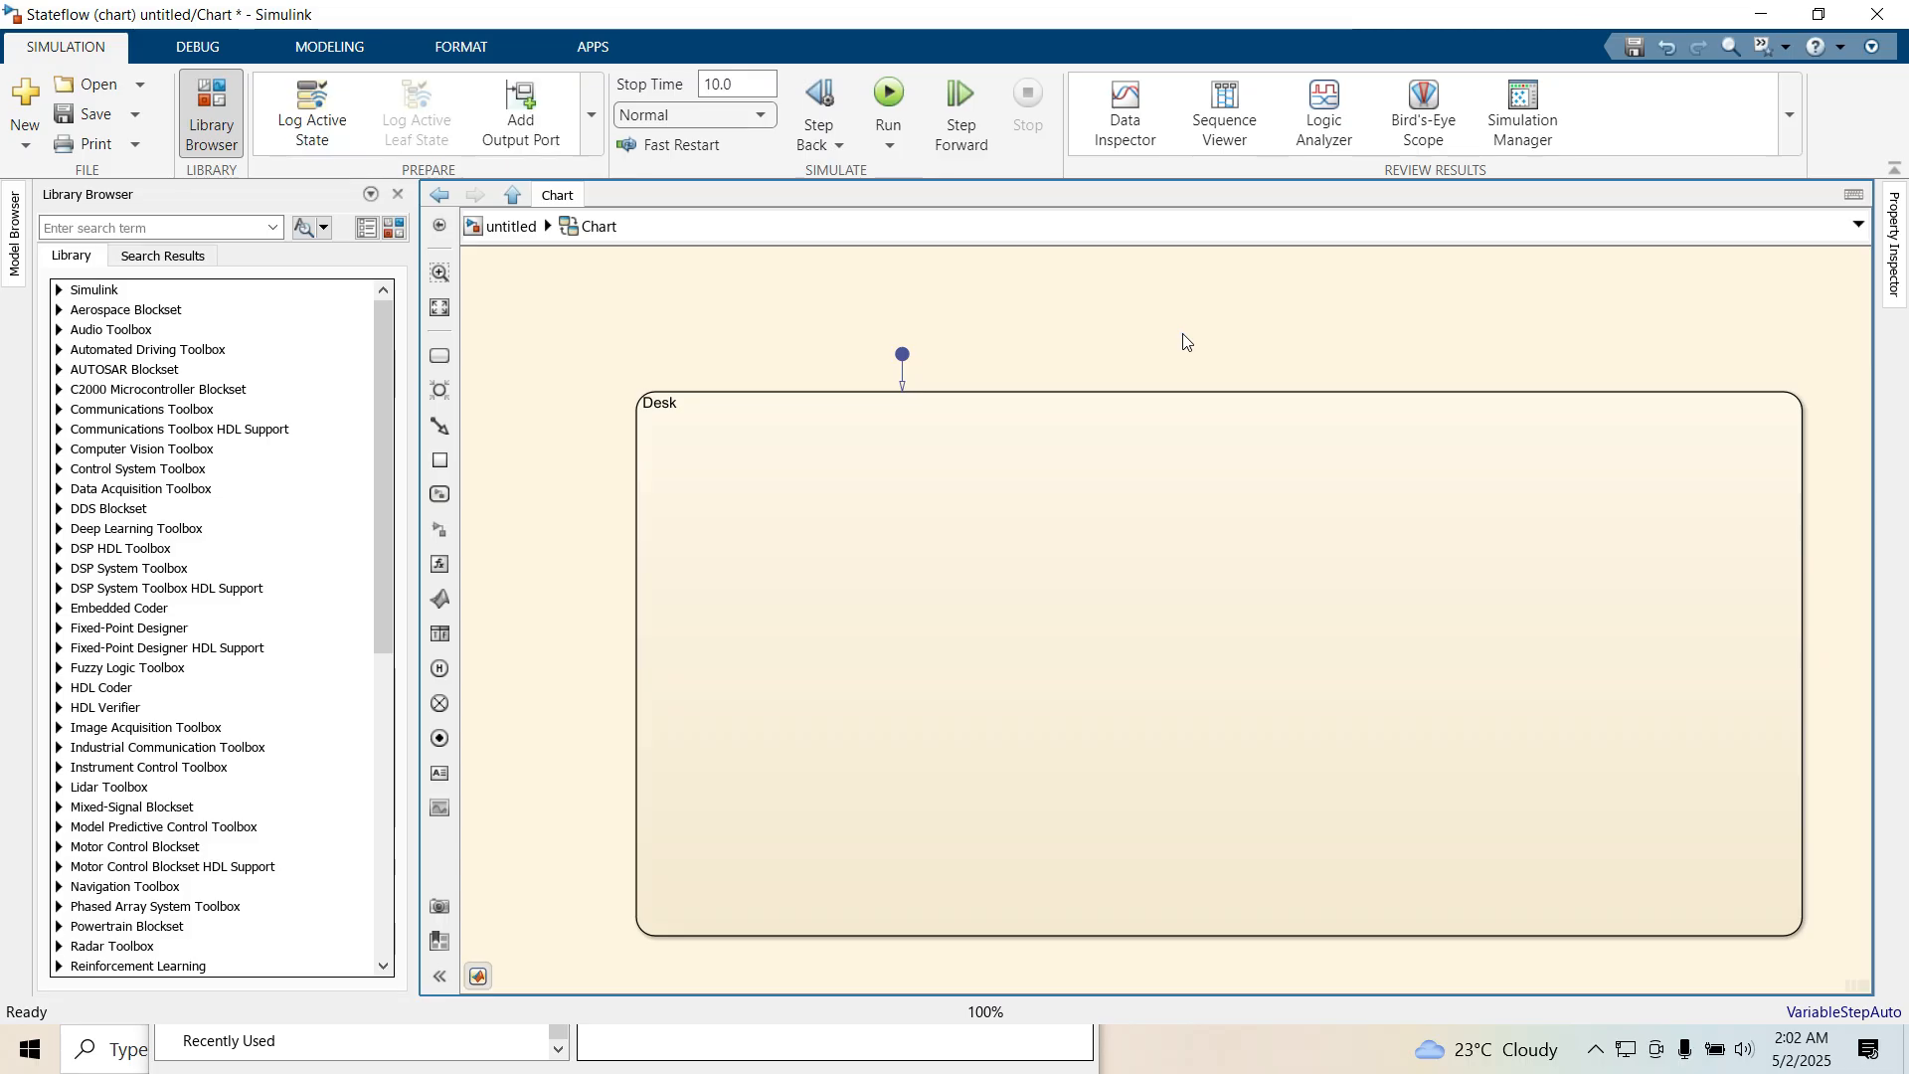
Set the decomposition of the Desk state to Parallel (AND)
click(1189, 402)
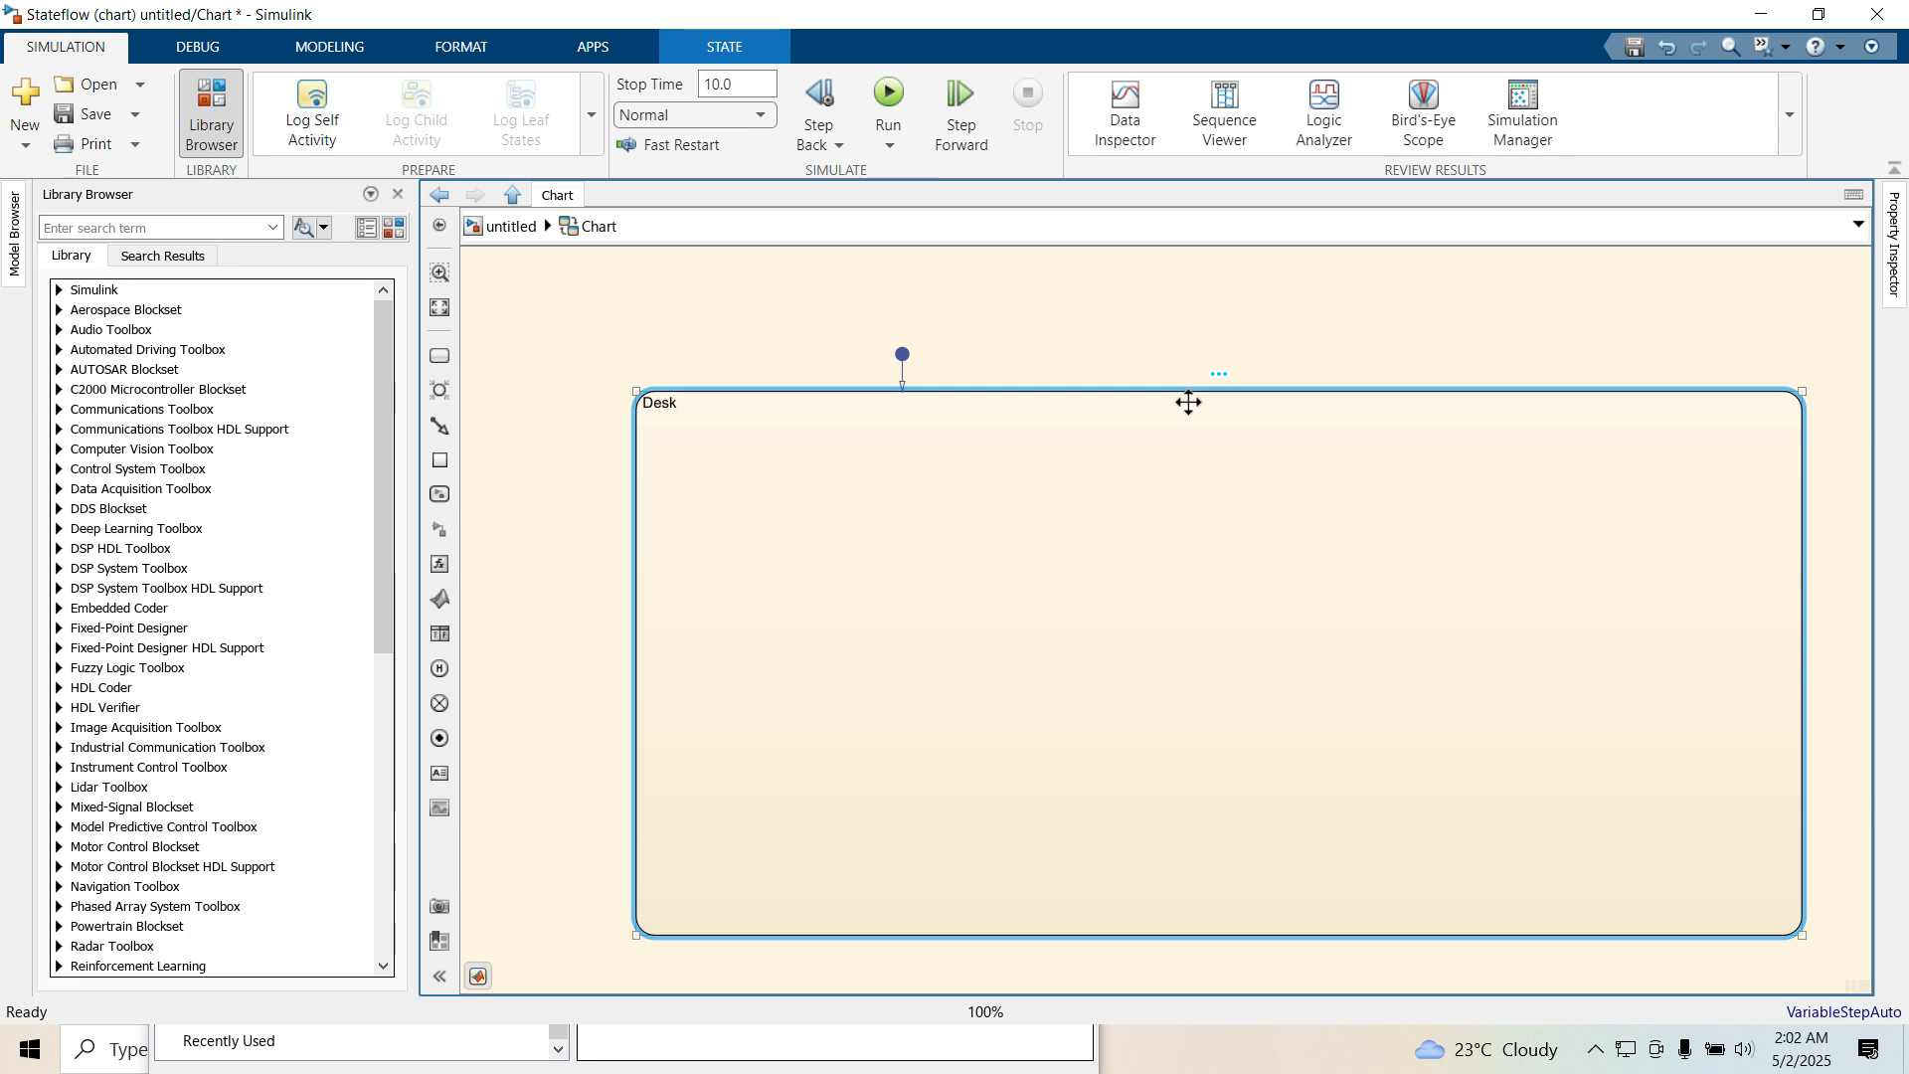
right_click(1189, 402)
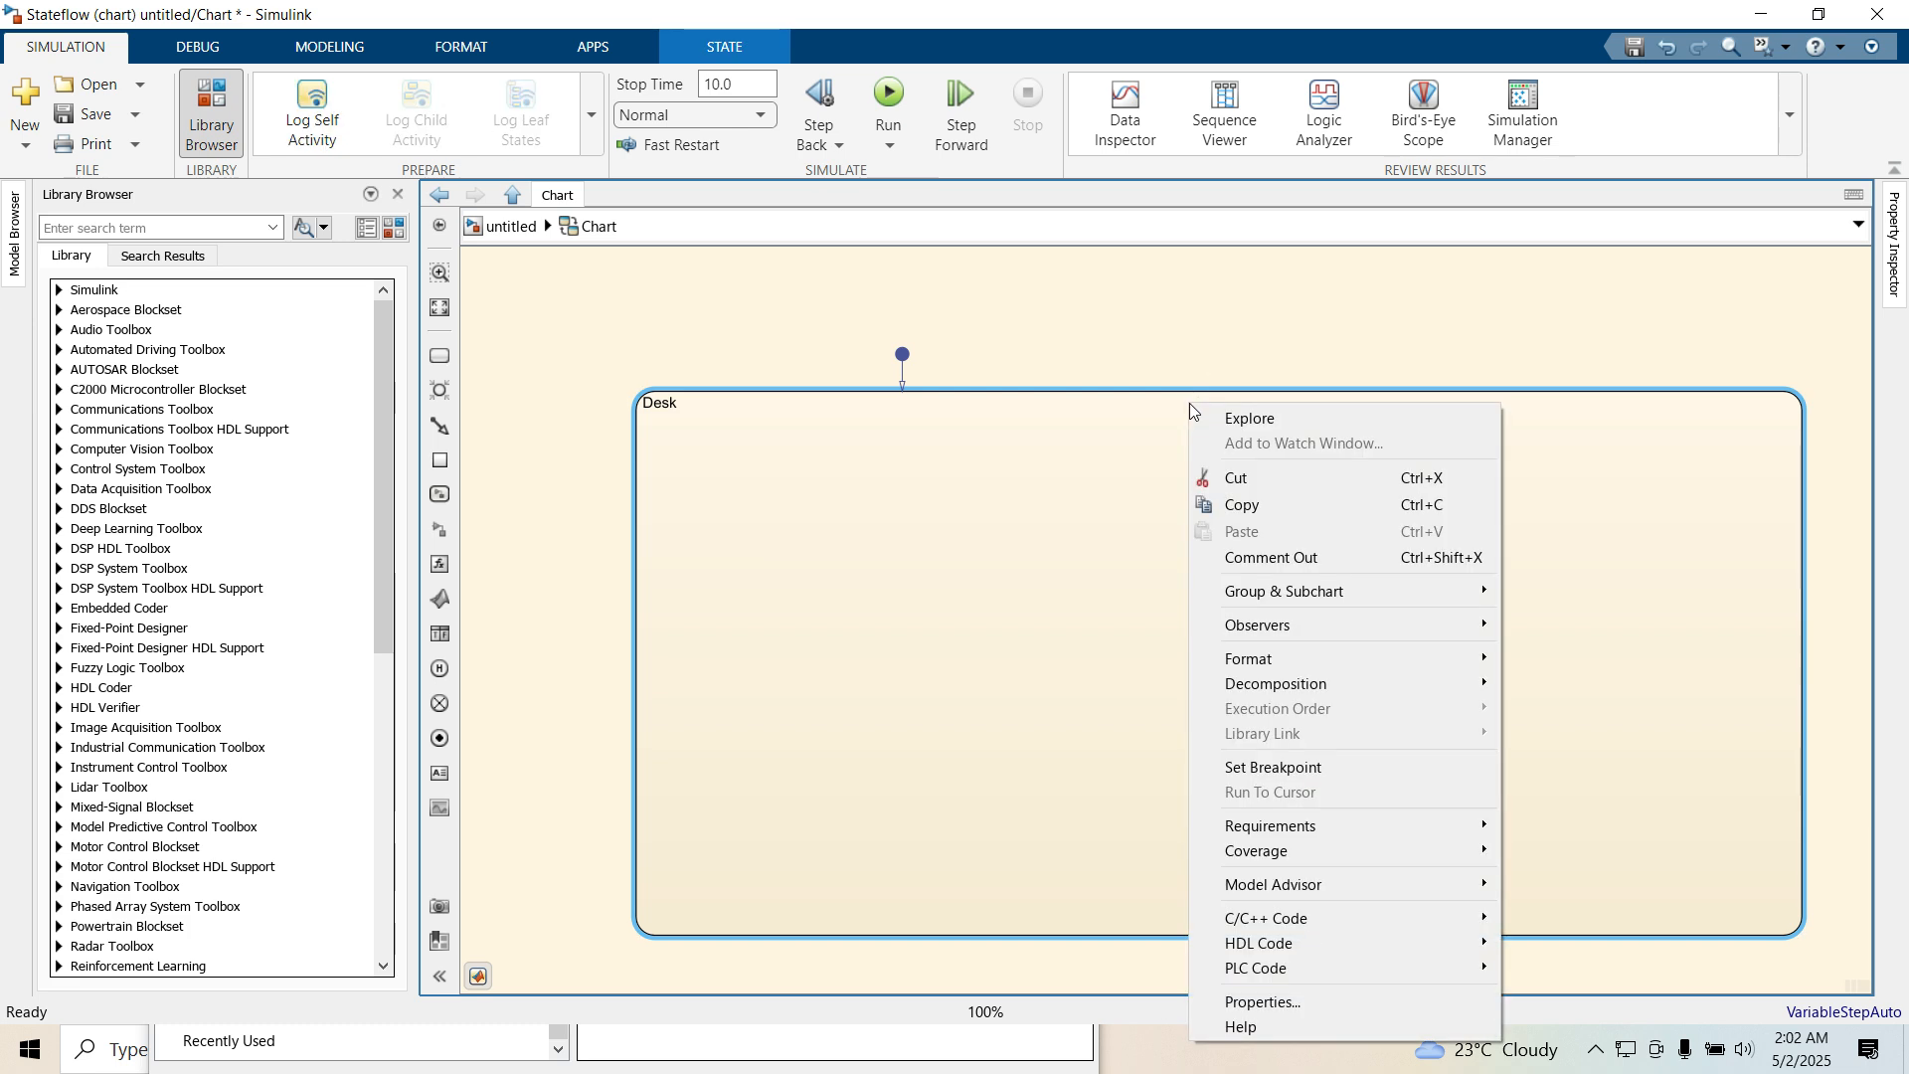
click(1312, 684)
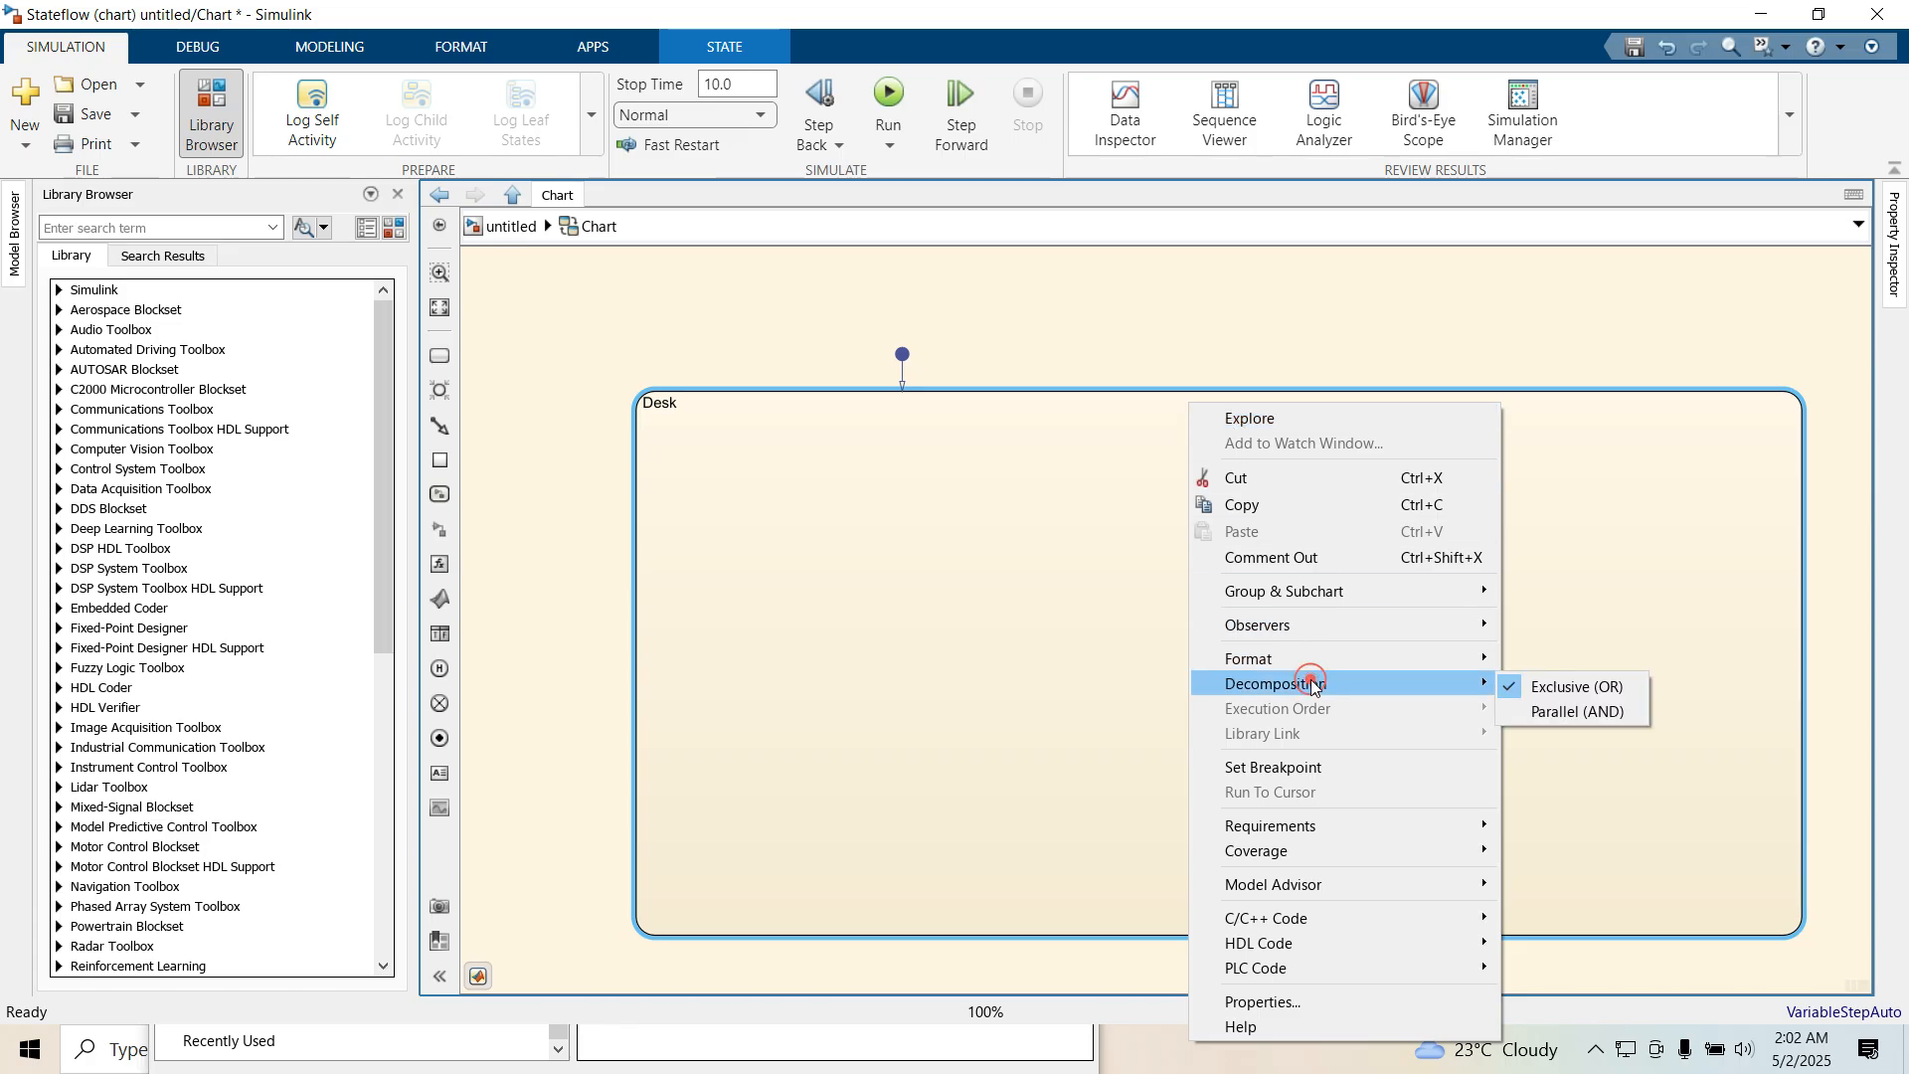
click(1573, 712)
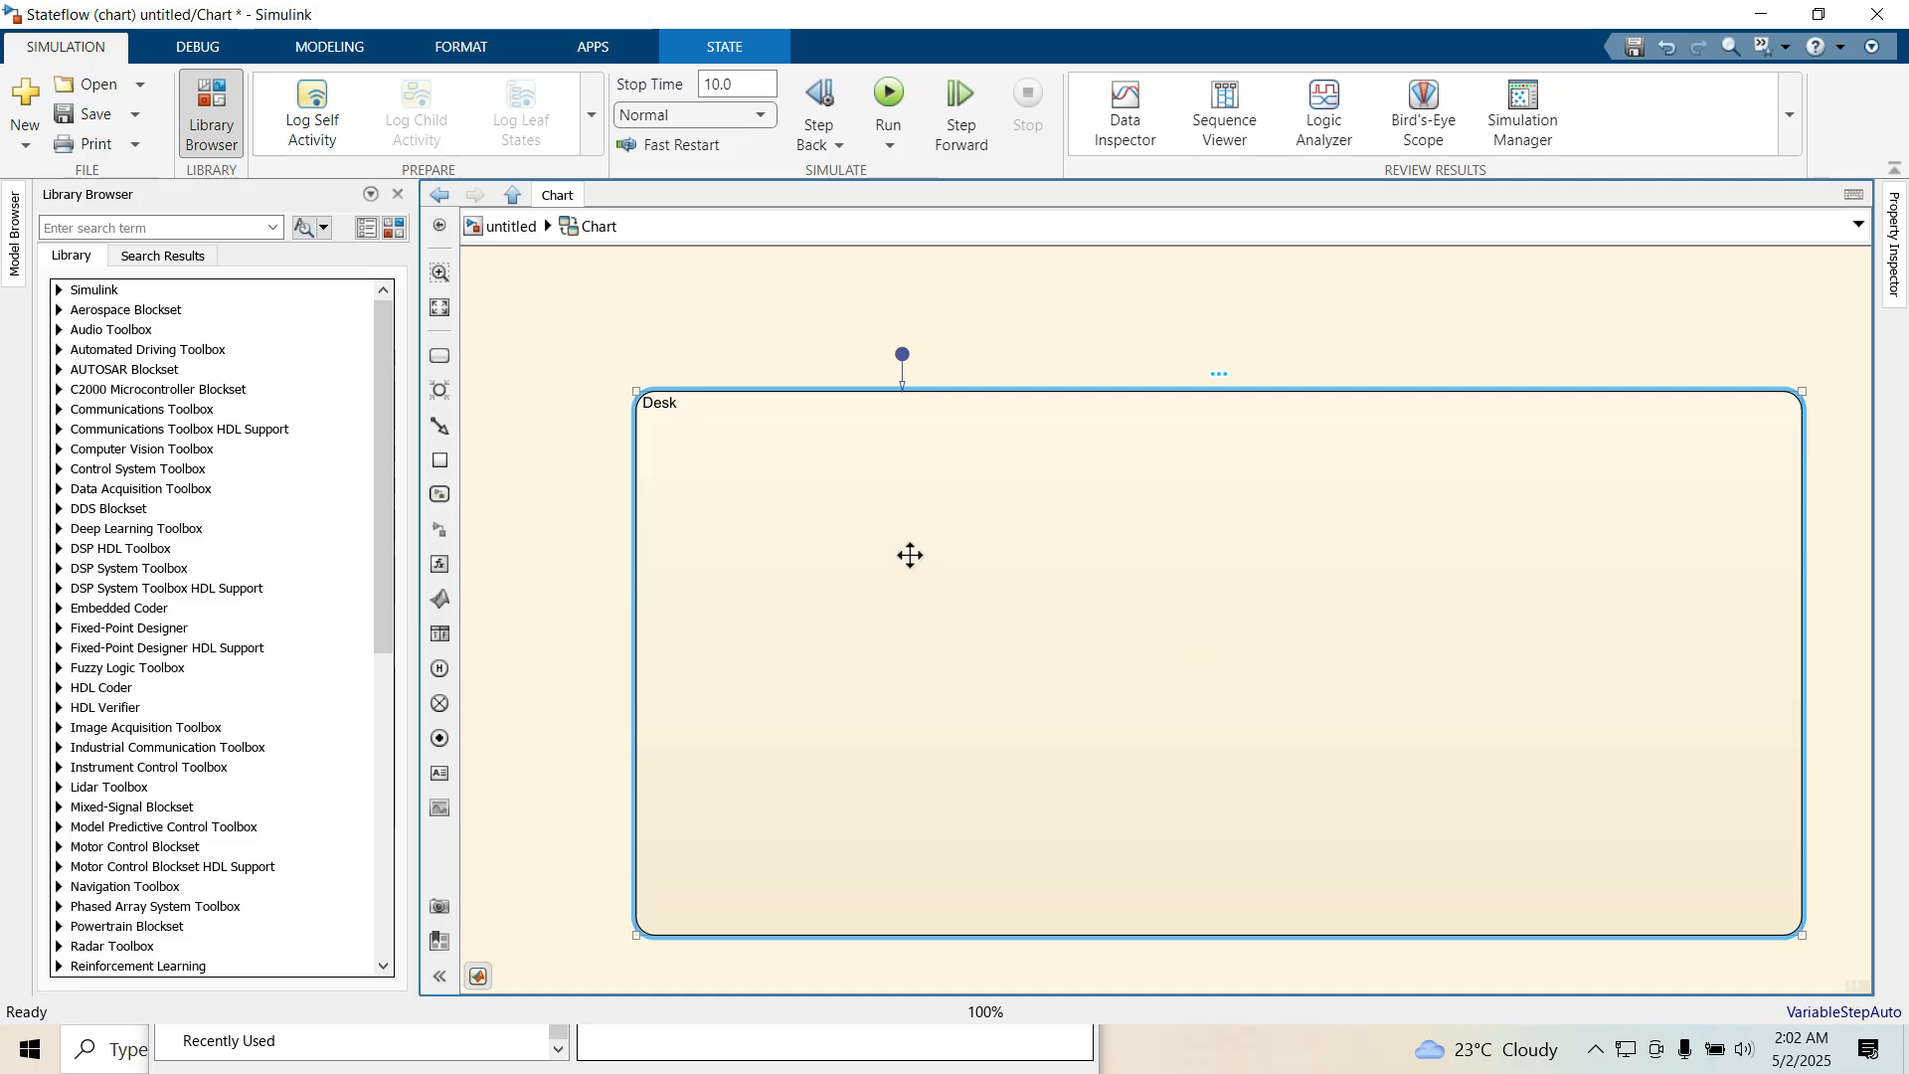
Add a substate named Lamp inside Desk and enlarge it to fill most of Desk's left half
click(440, 356)
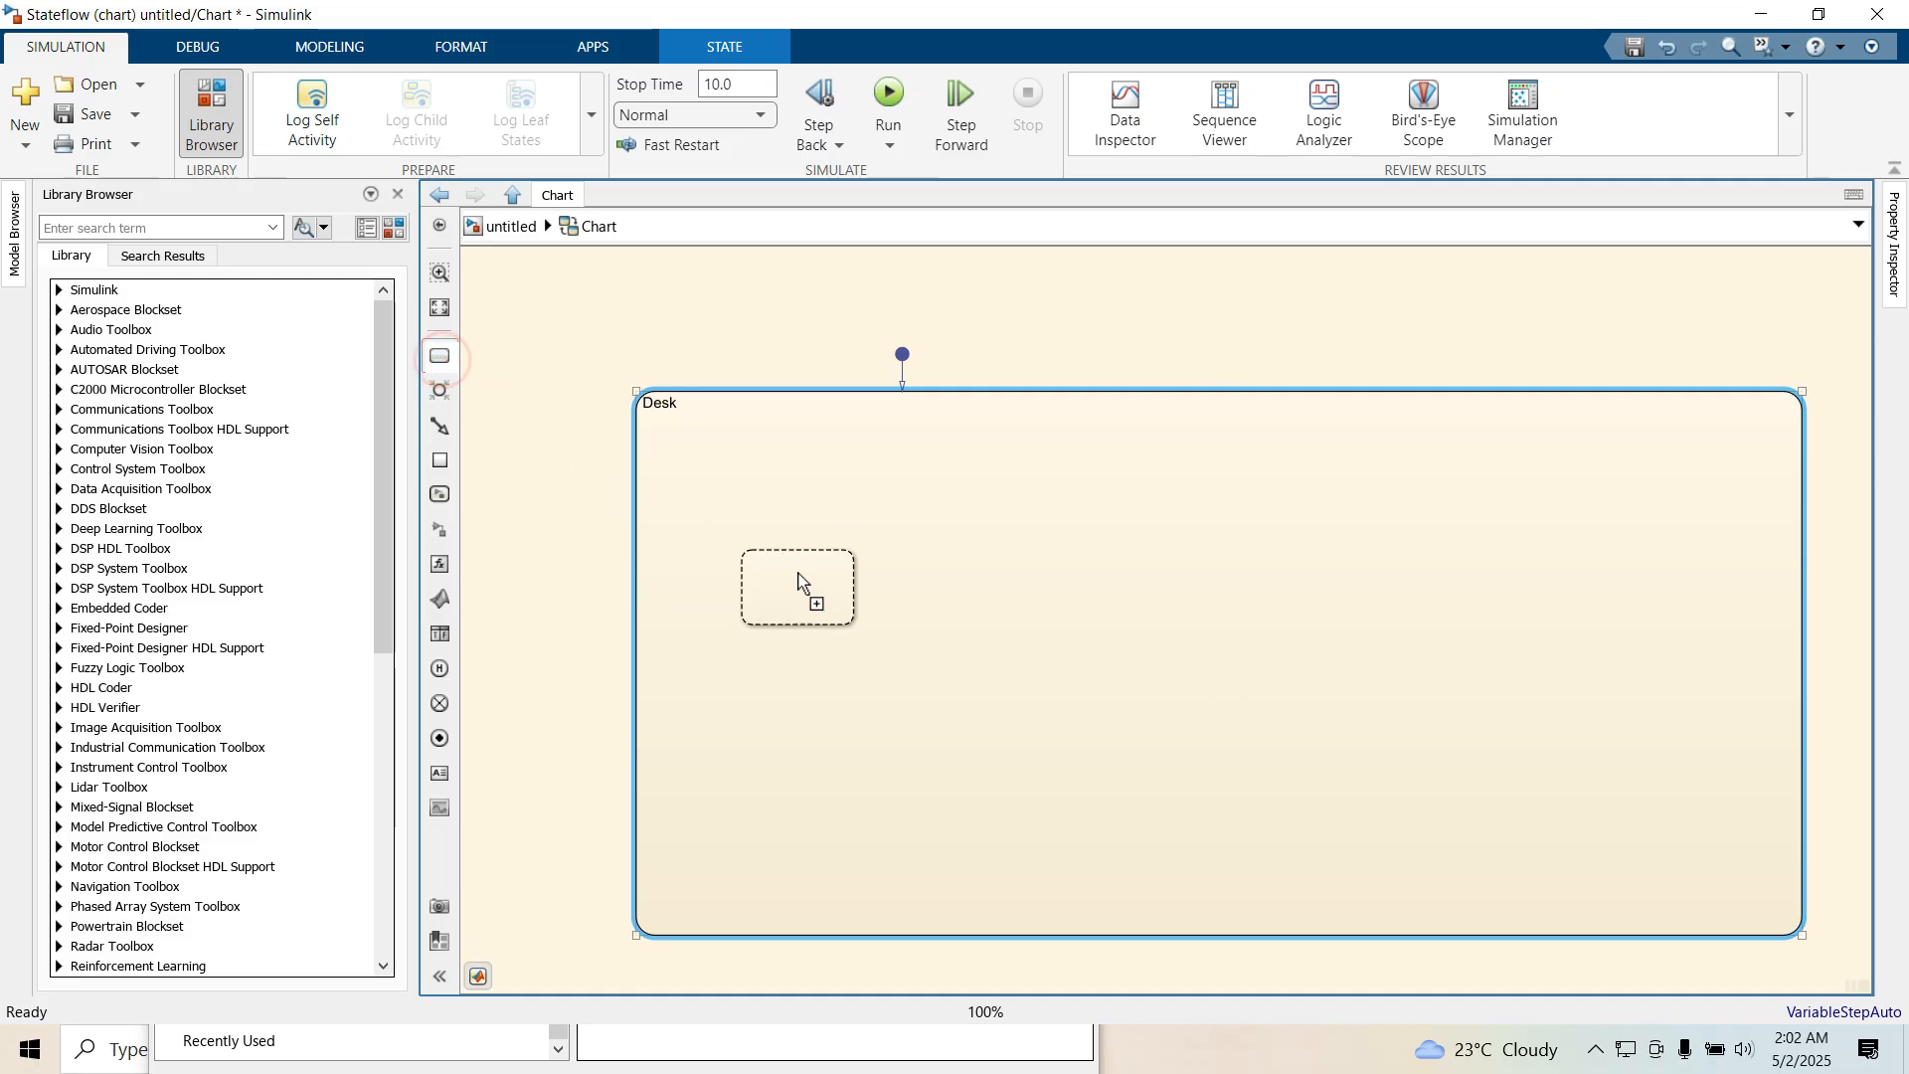
click(765, 530)
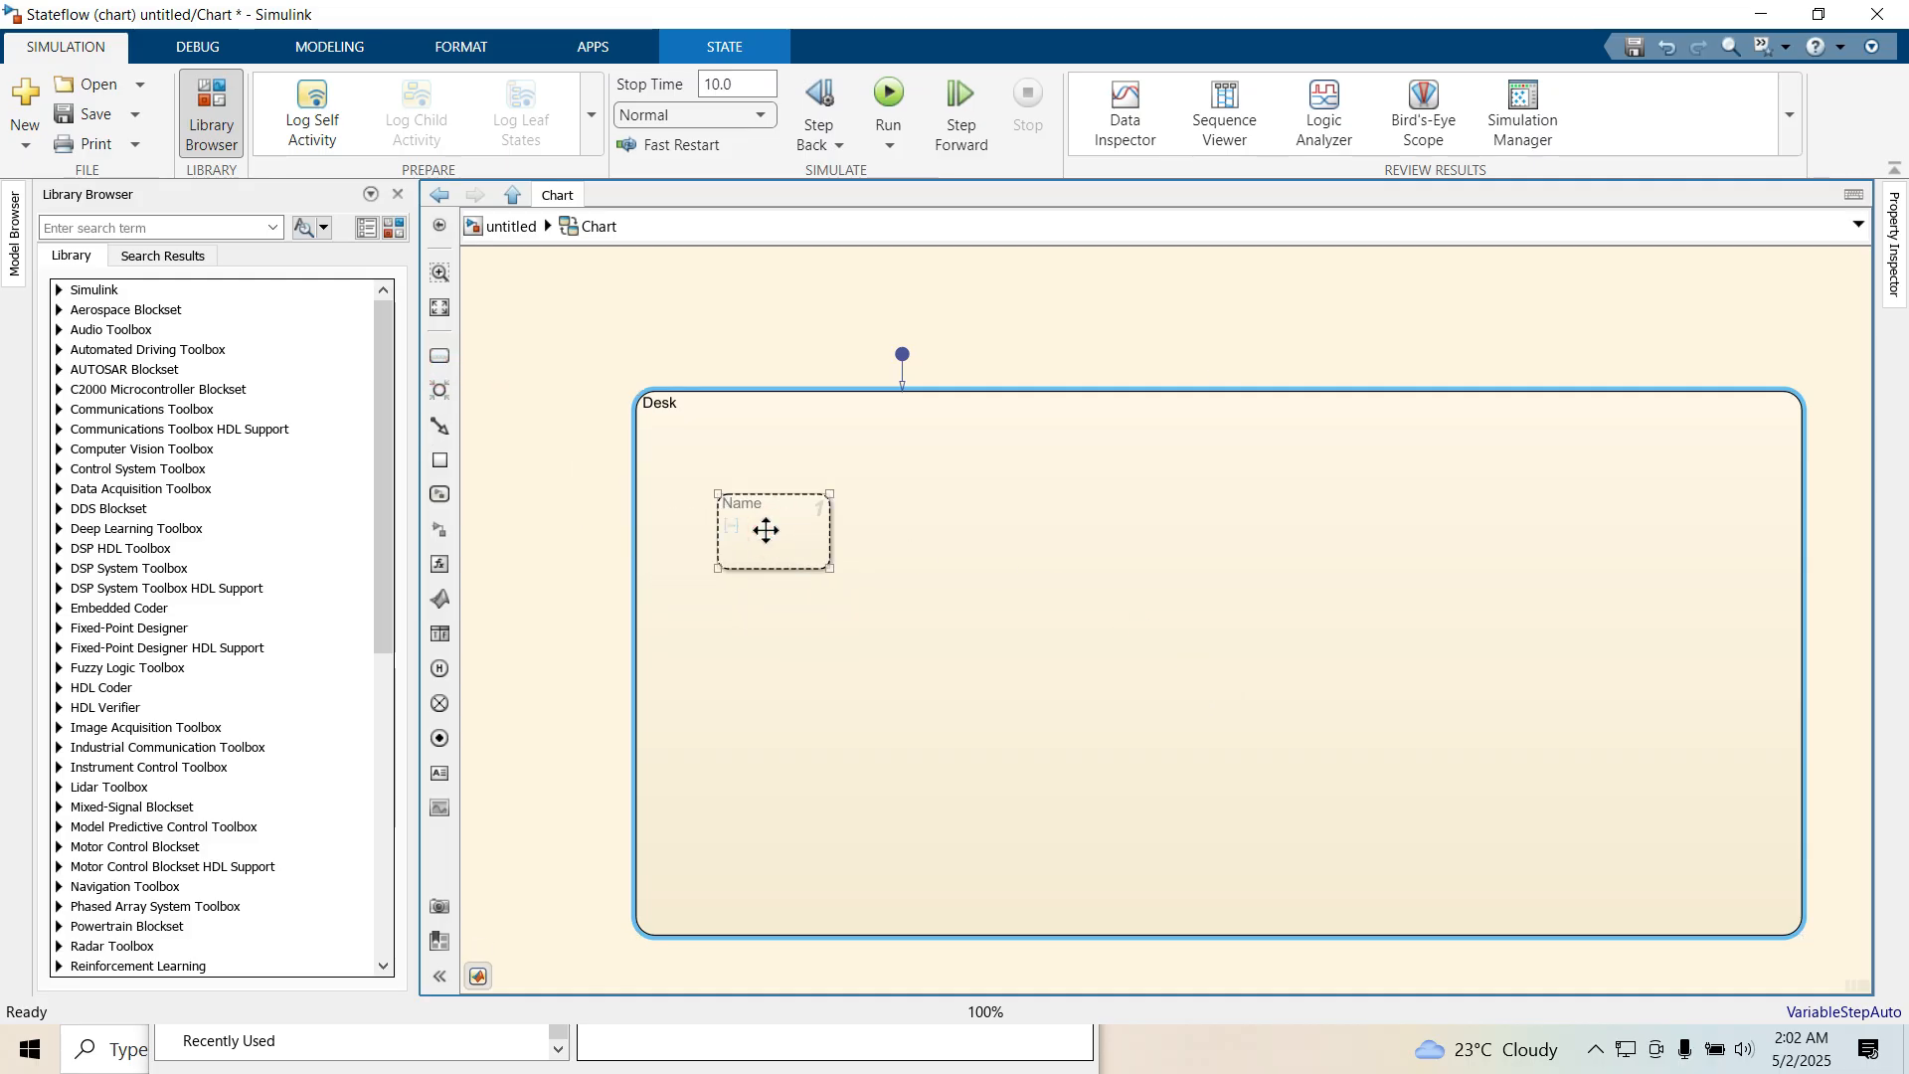
text(Lamp)
click(820, 628)
drag(820, 565, 1133, 854)
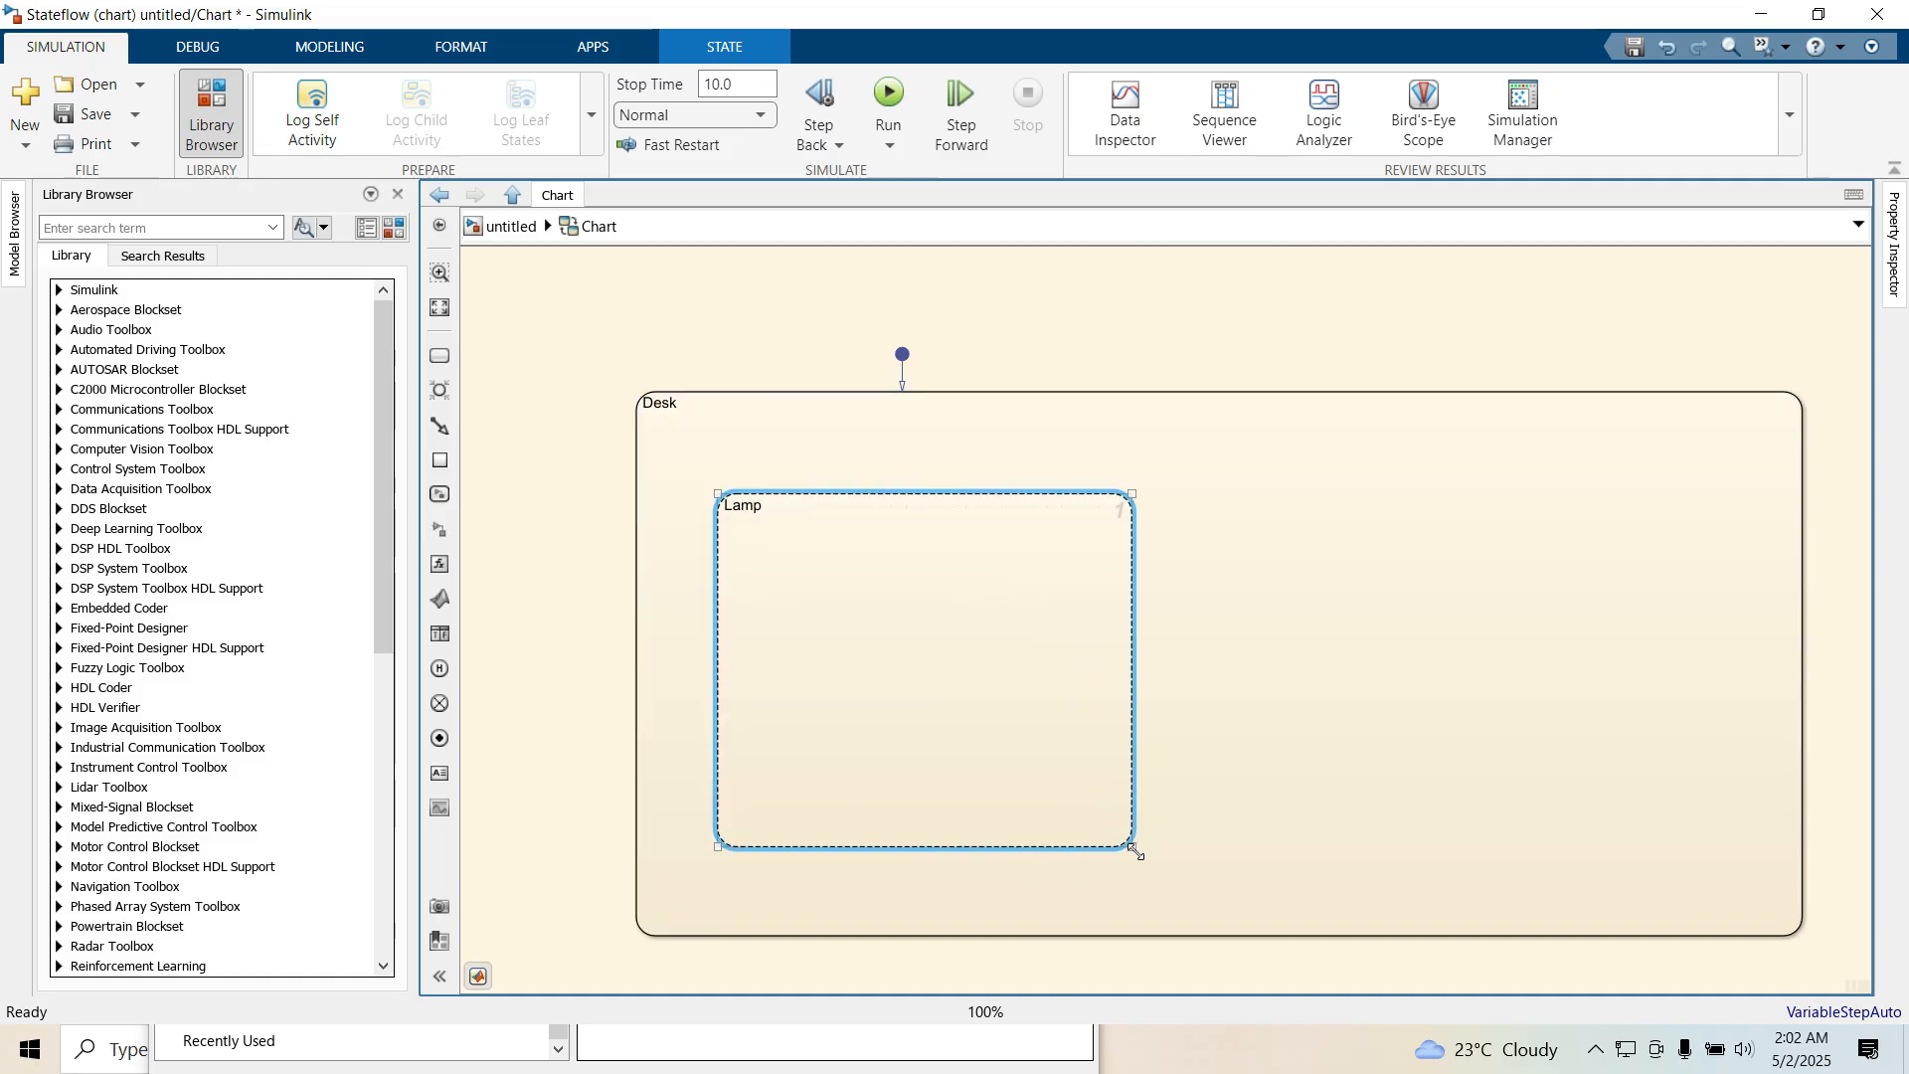
click(968, 726)
click(1268, 580)
Duplicate the Lamp state into the right half of Desk and rename the copy Fan
drag(1005, 576, 1542, 567)
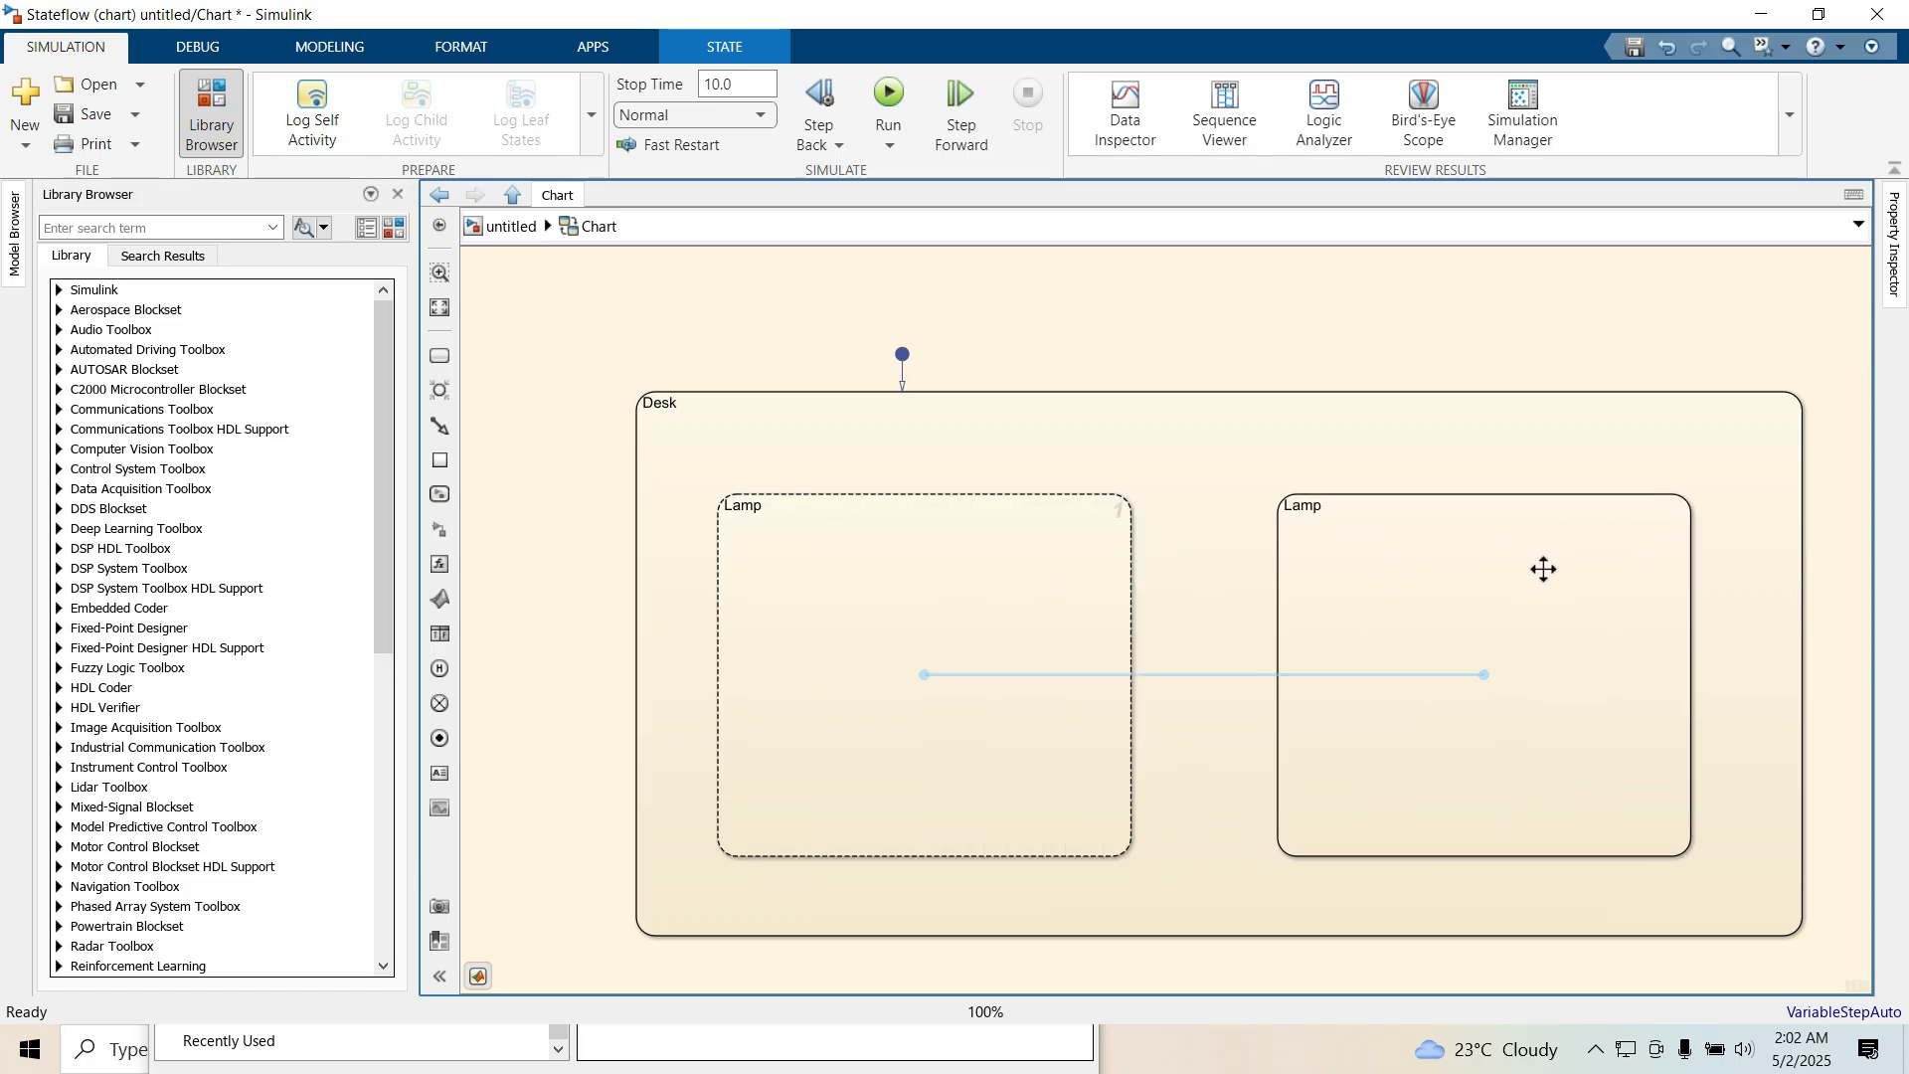
text(Fan)
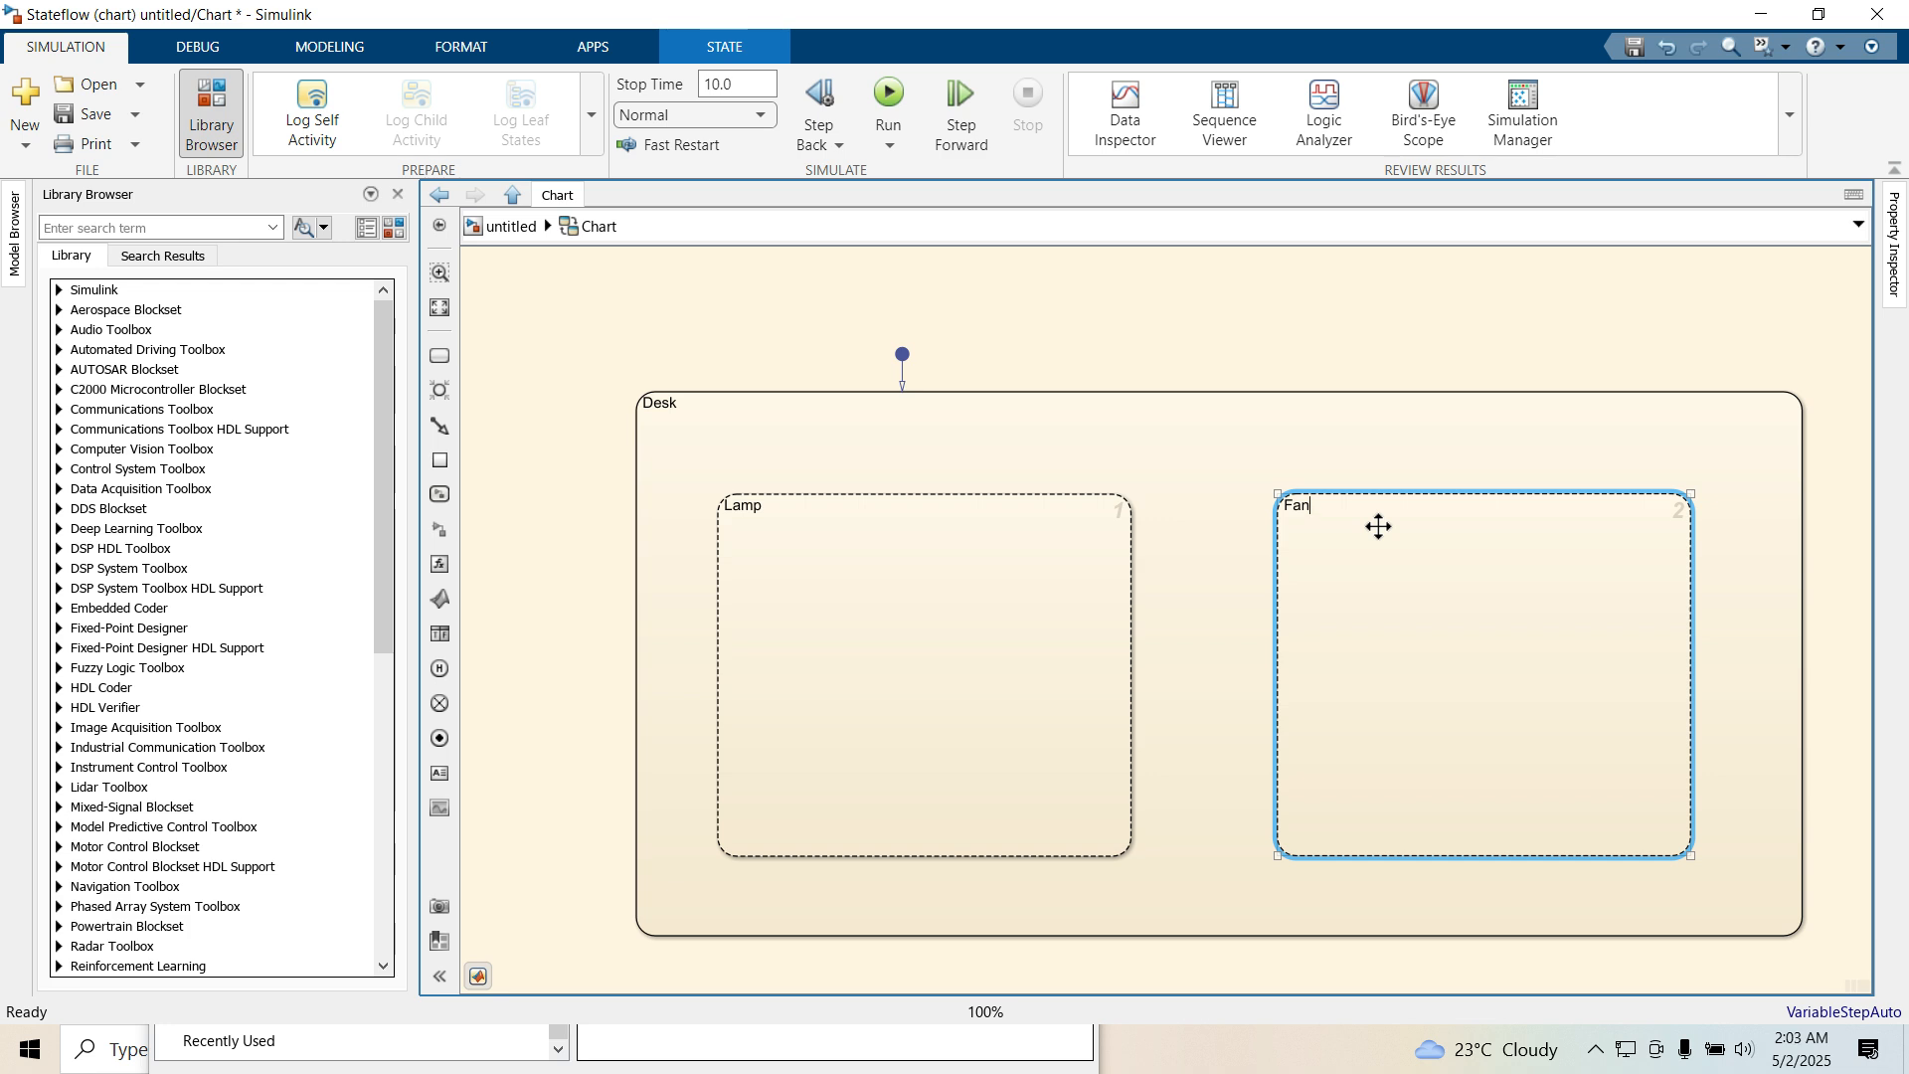
click(1233, 456)
Add a default substate named Off in the upper left of Lamp with the entry action en: LampStat=0
click(440, 356)
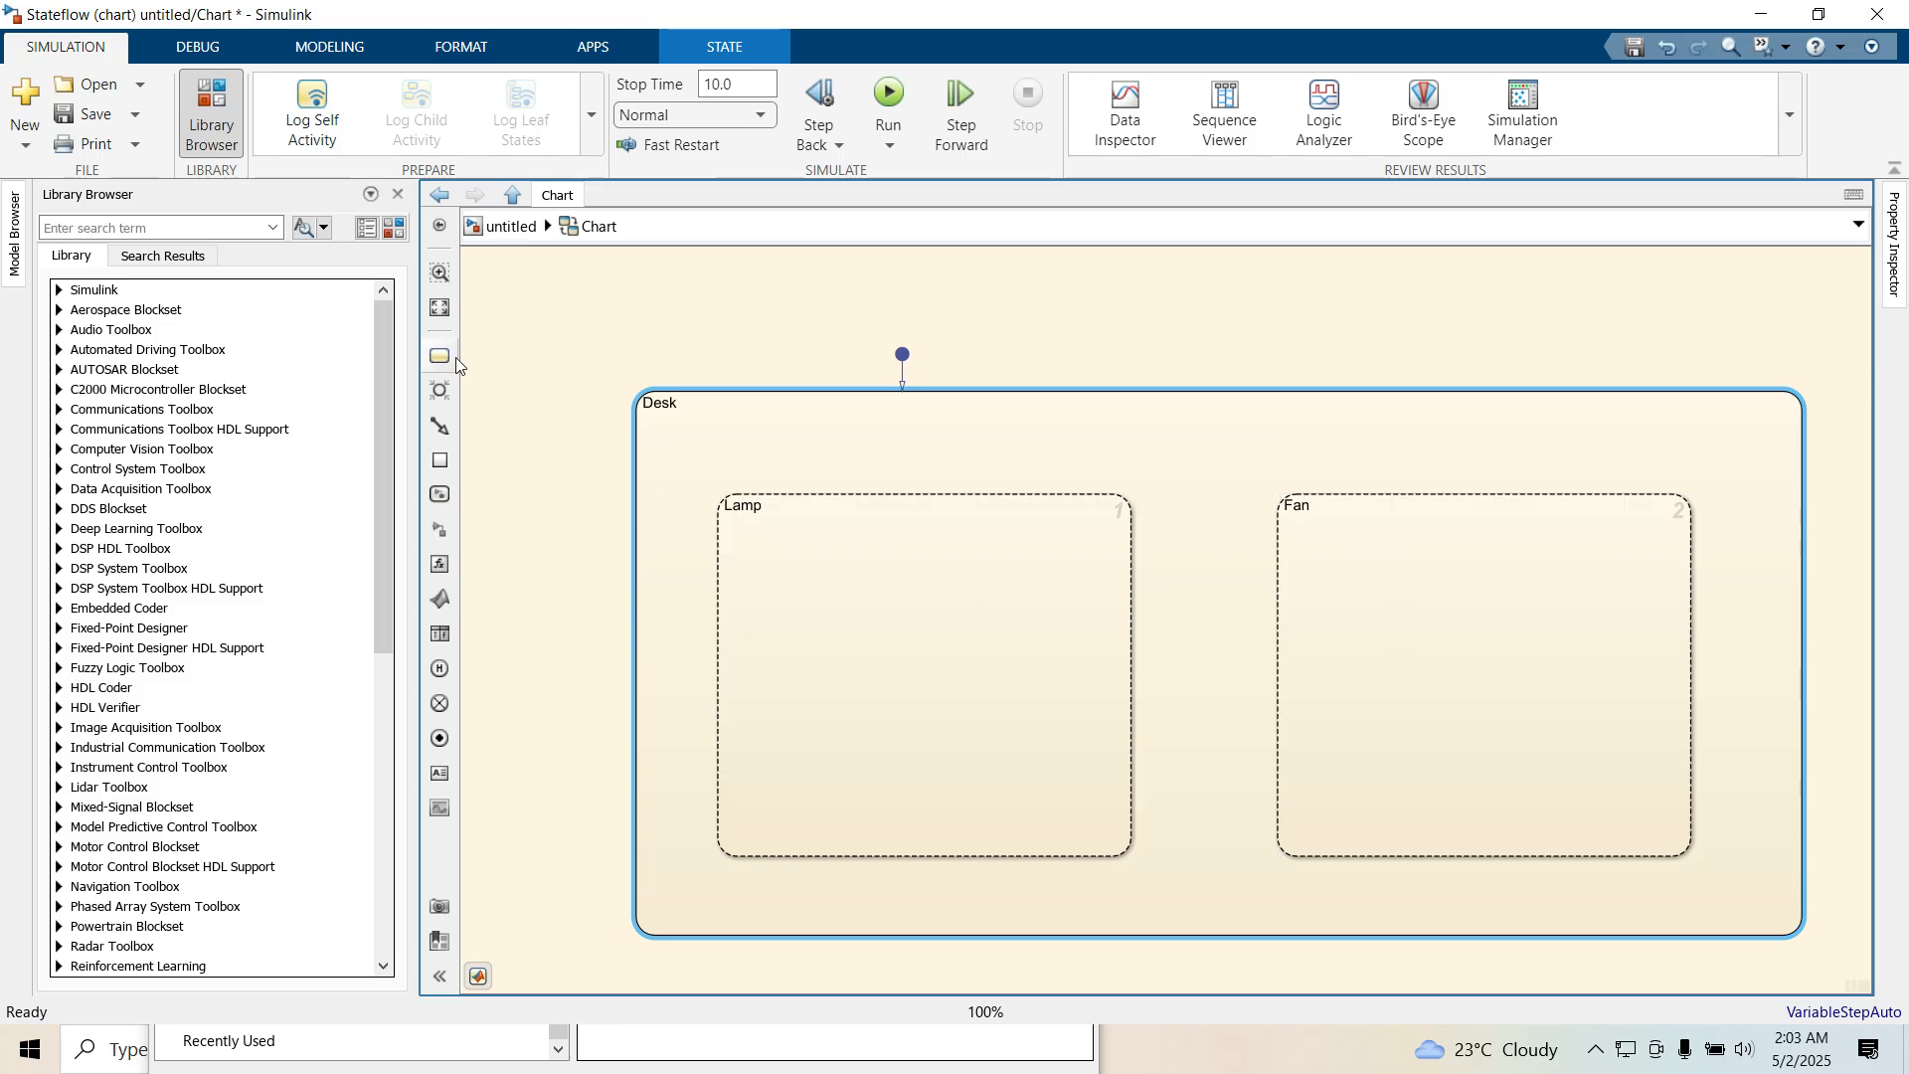
click(825, 644)
click(801, 619)
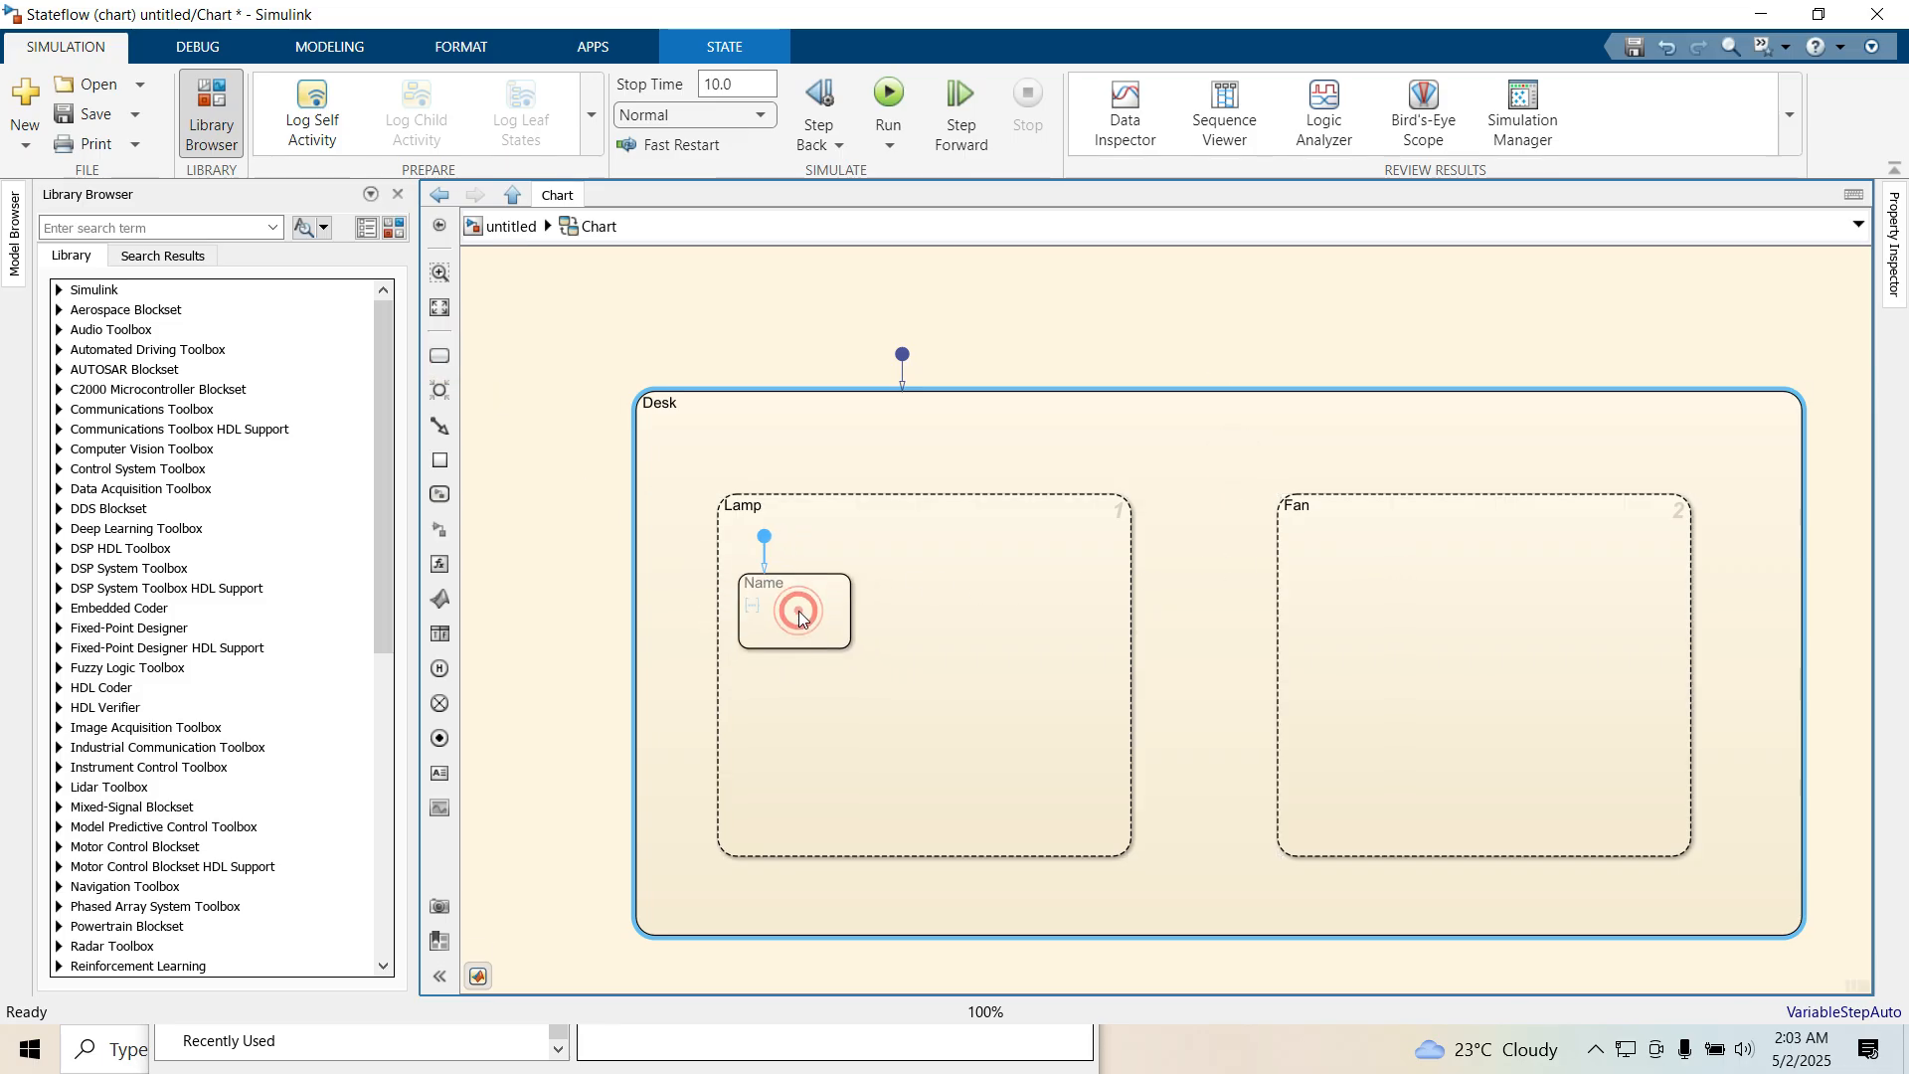
text(Off en:)
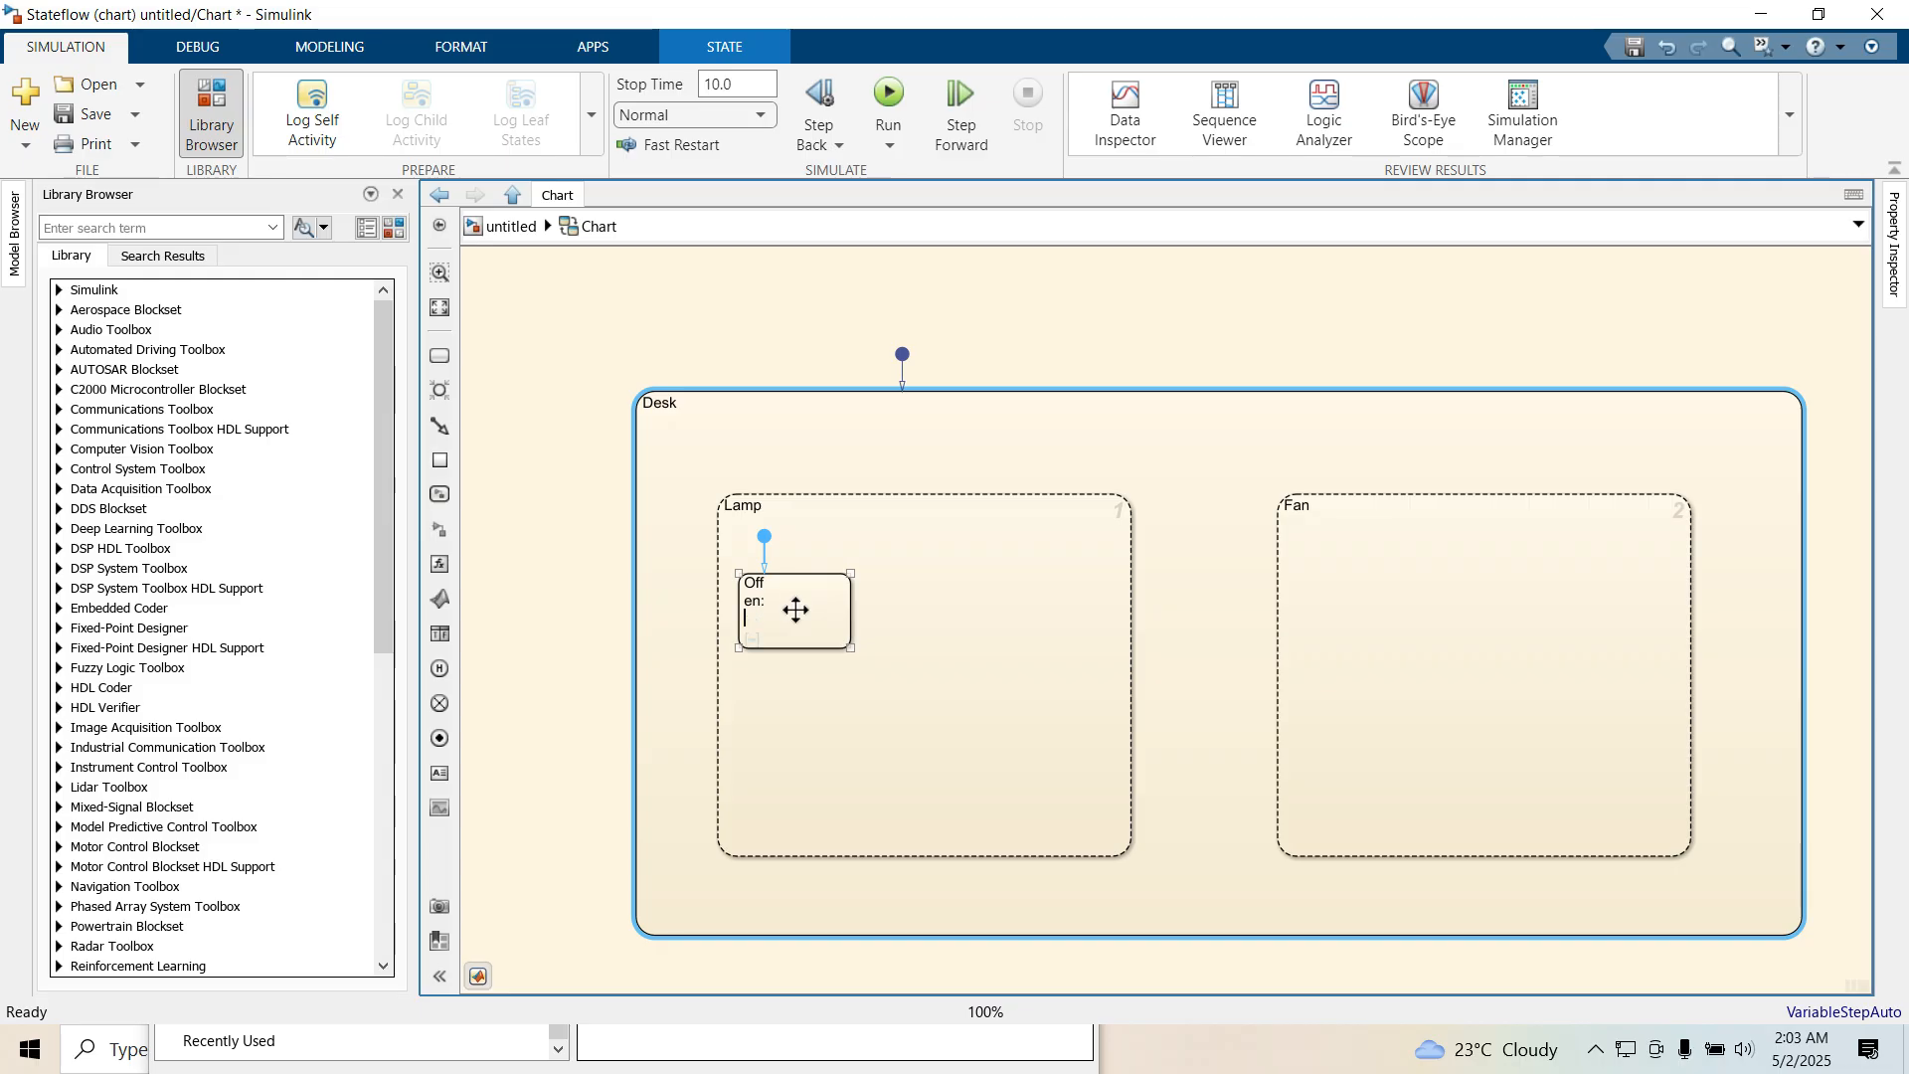
text( LampStat=)
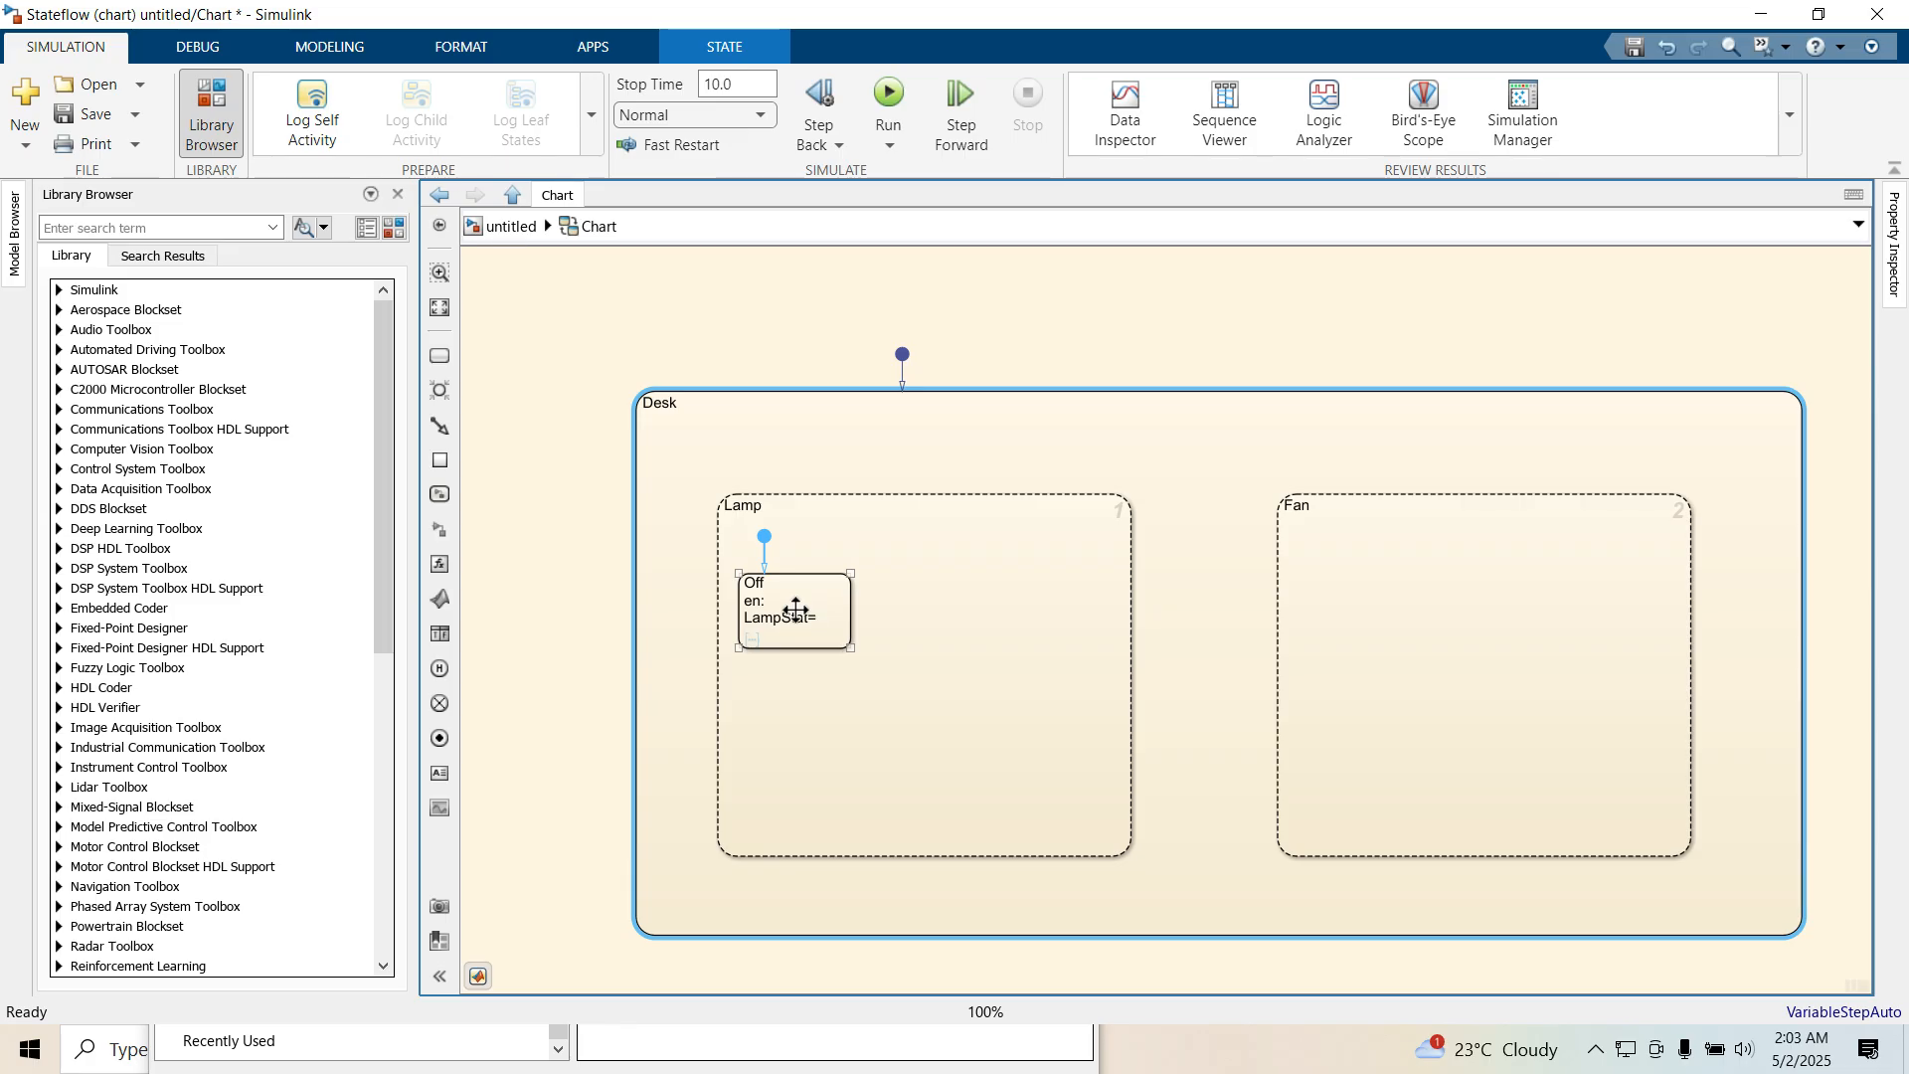
text(0)
click(827, 714)
Duplicate Off to the lower right of Lamp, change the copy to On with entry action LampStat=1, and enlarge it
click(821, 585)
drag(817, 584, 1001, 722)
click(950, 717)
click(989, 746)
click(1010, 751)
key(BackSpace)
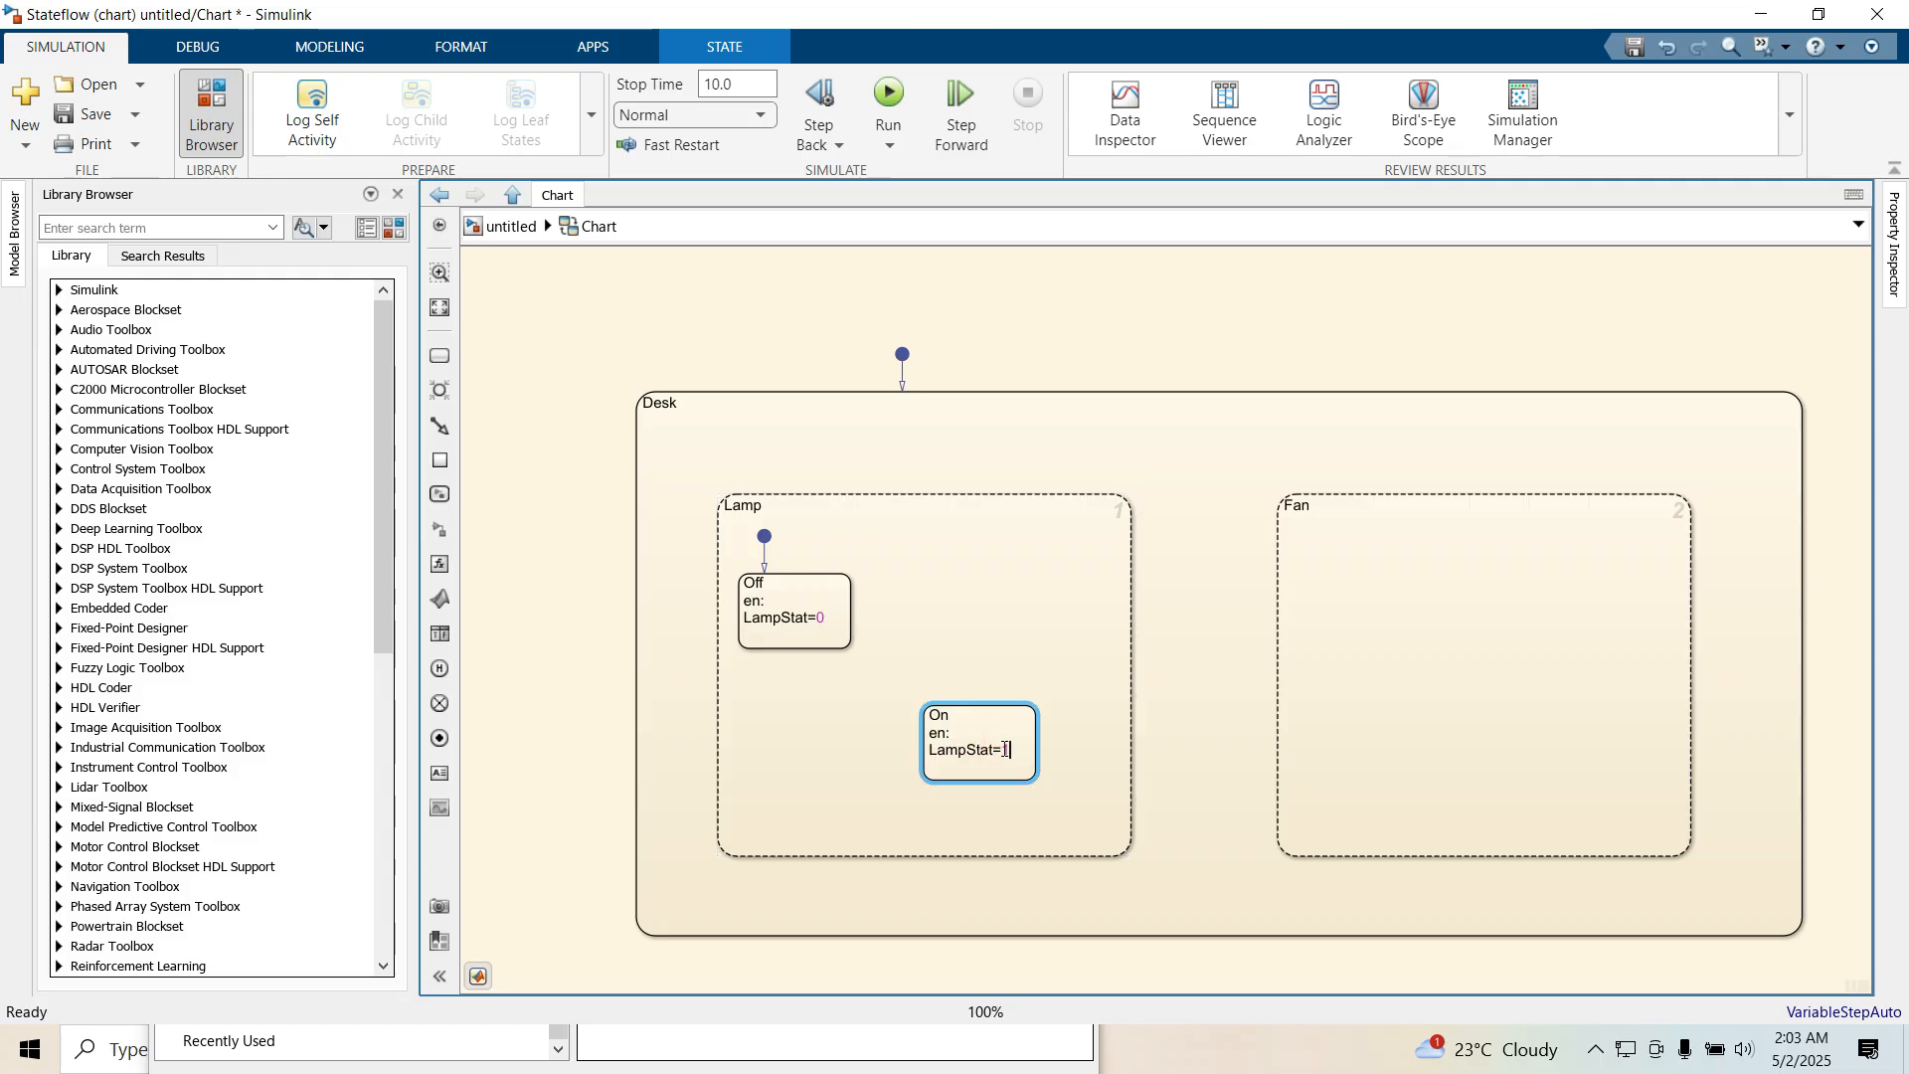
drag(1034, 778, 1110, 835)
End the LampStat=1 line of the On state with a semicolon and add send(FanStart,Fan) on a new line
click(1008, 748)
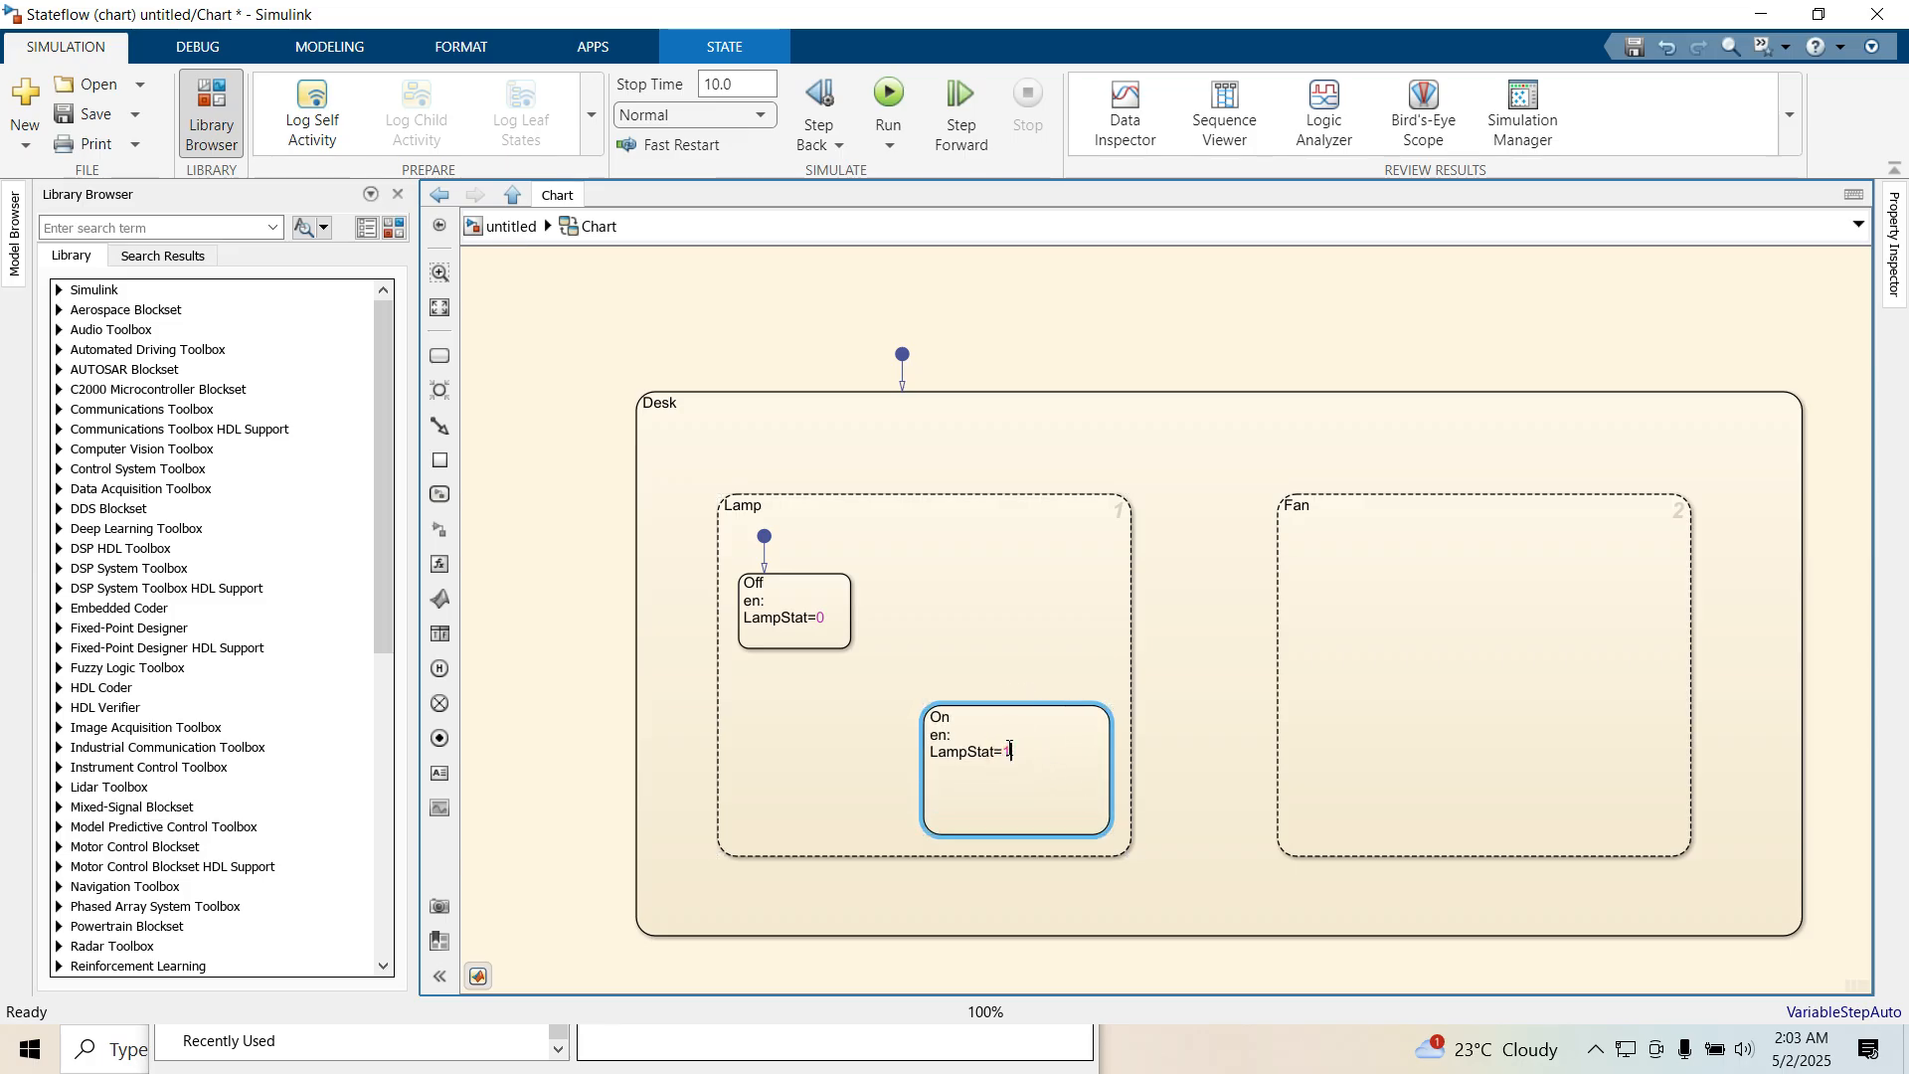
key(Return)
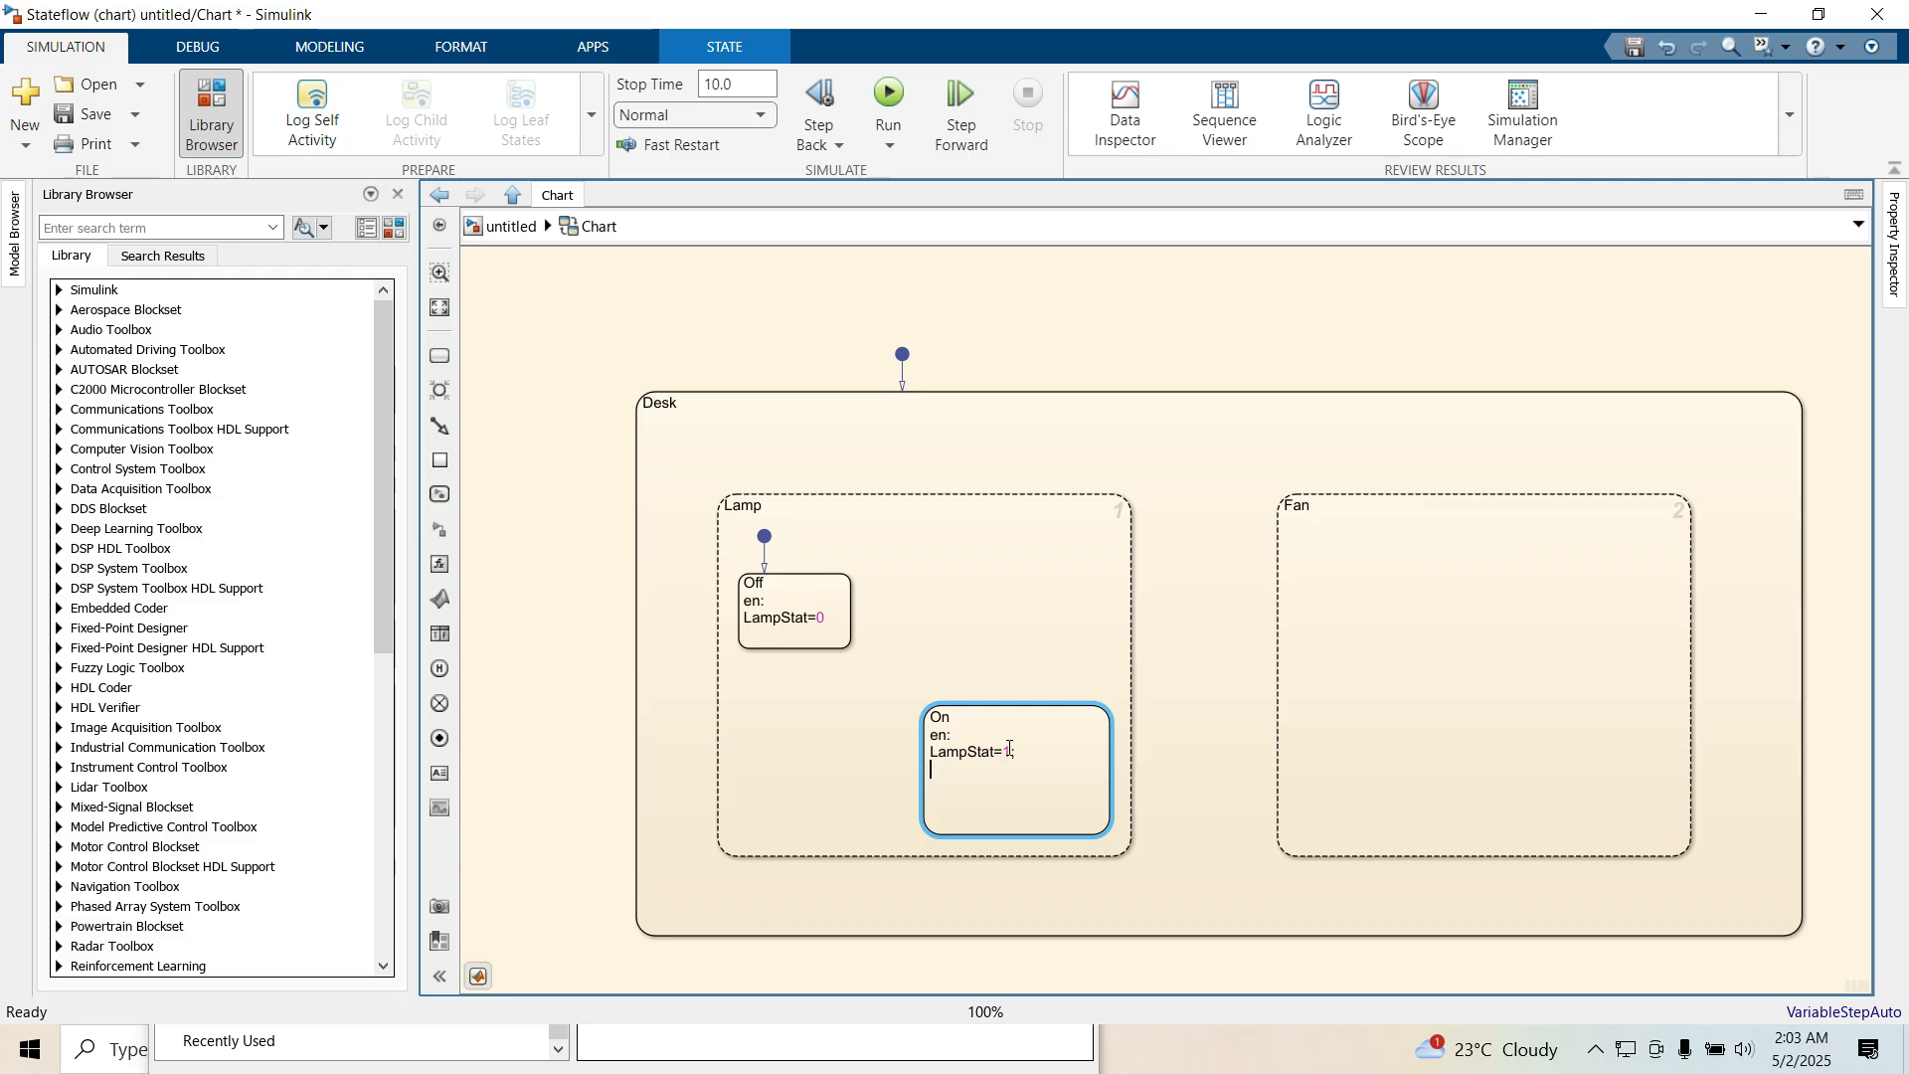
text(send)
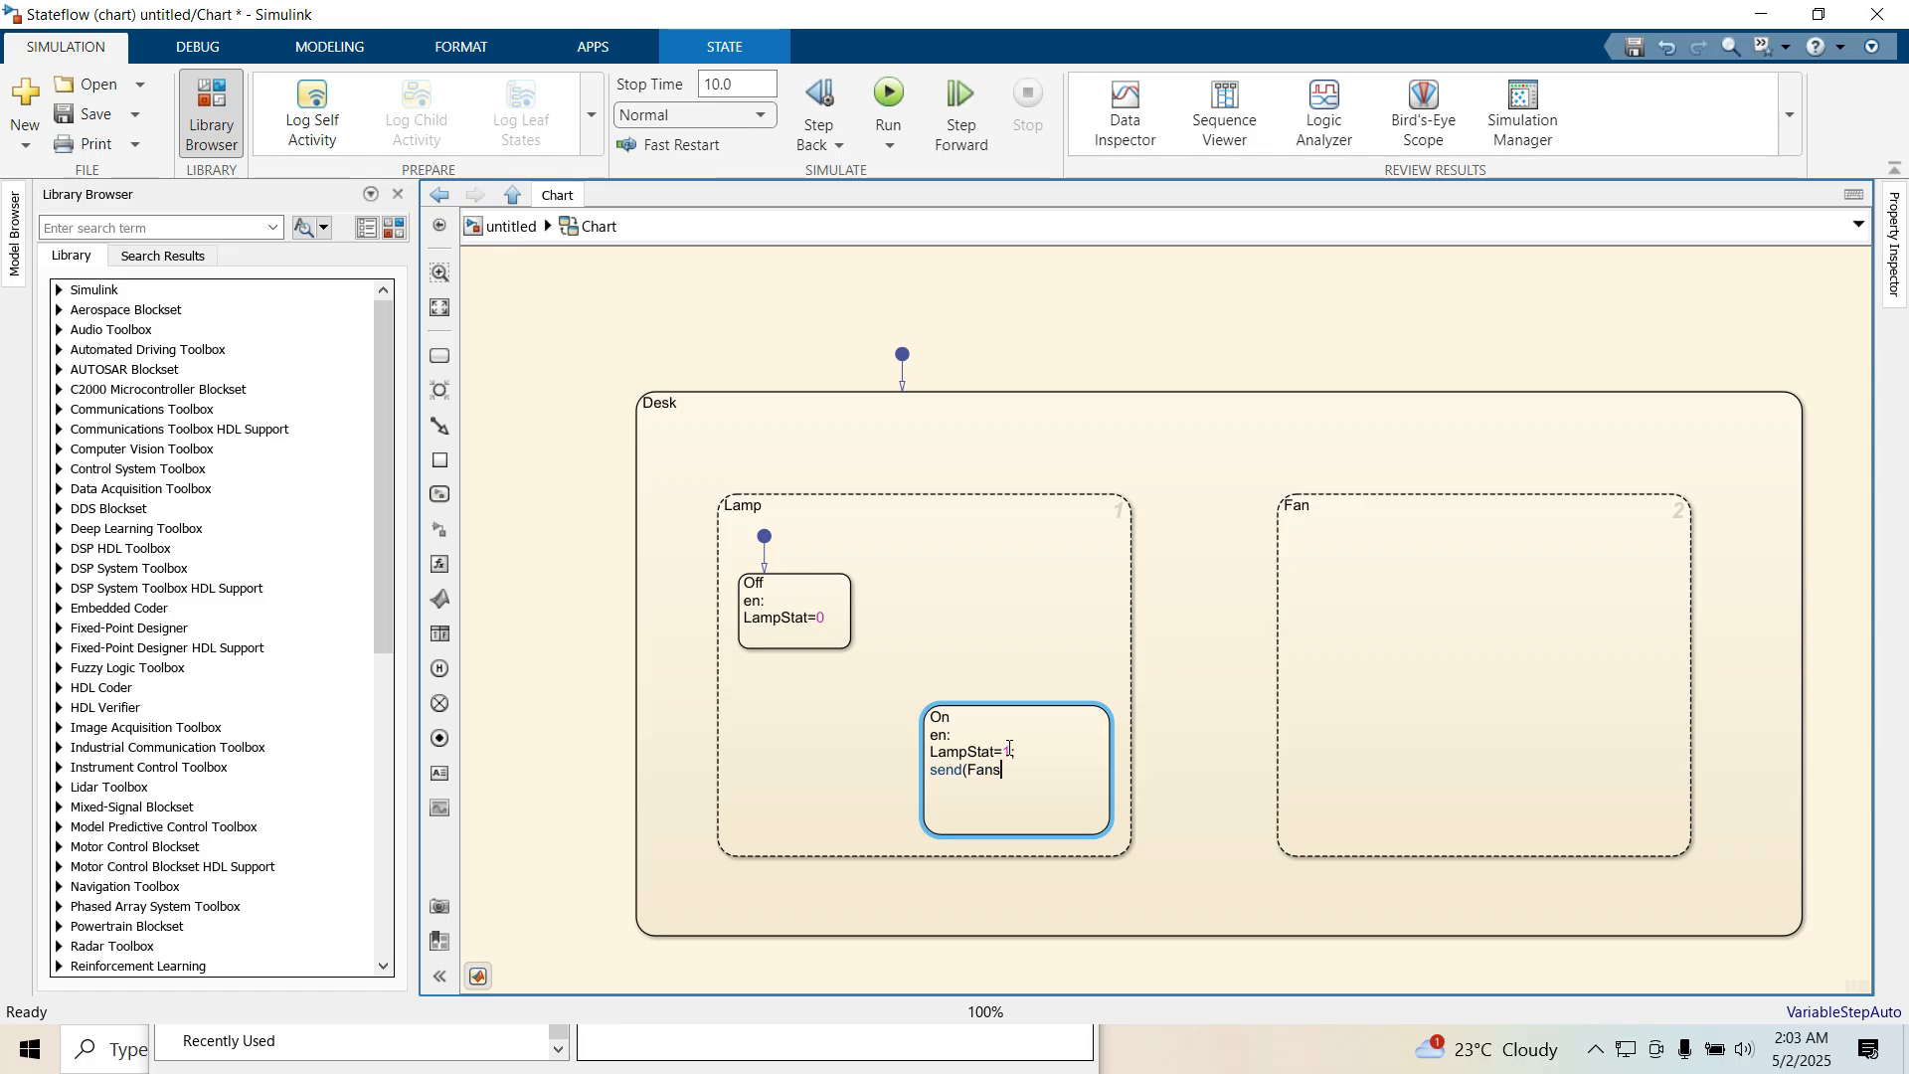
text((FanStart,)
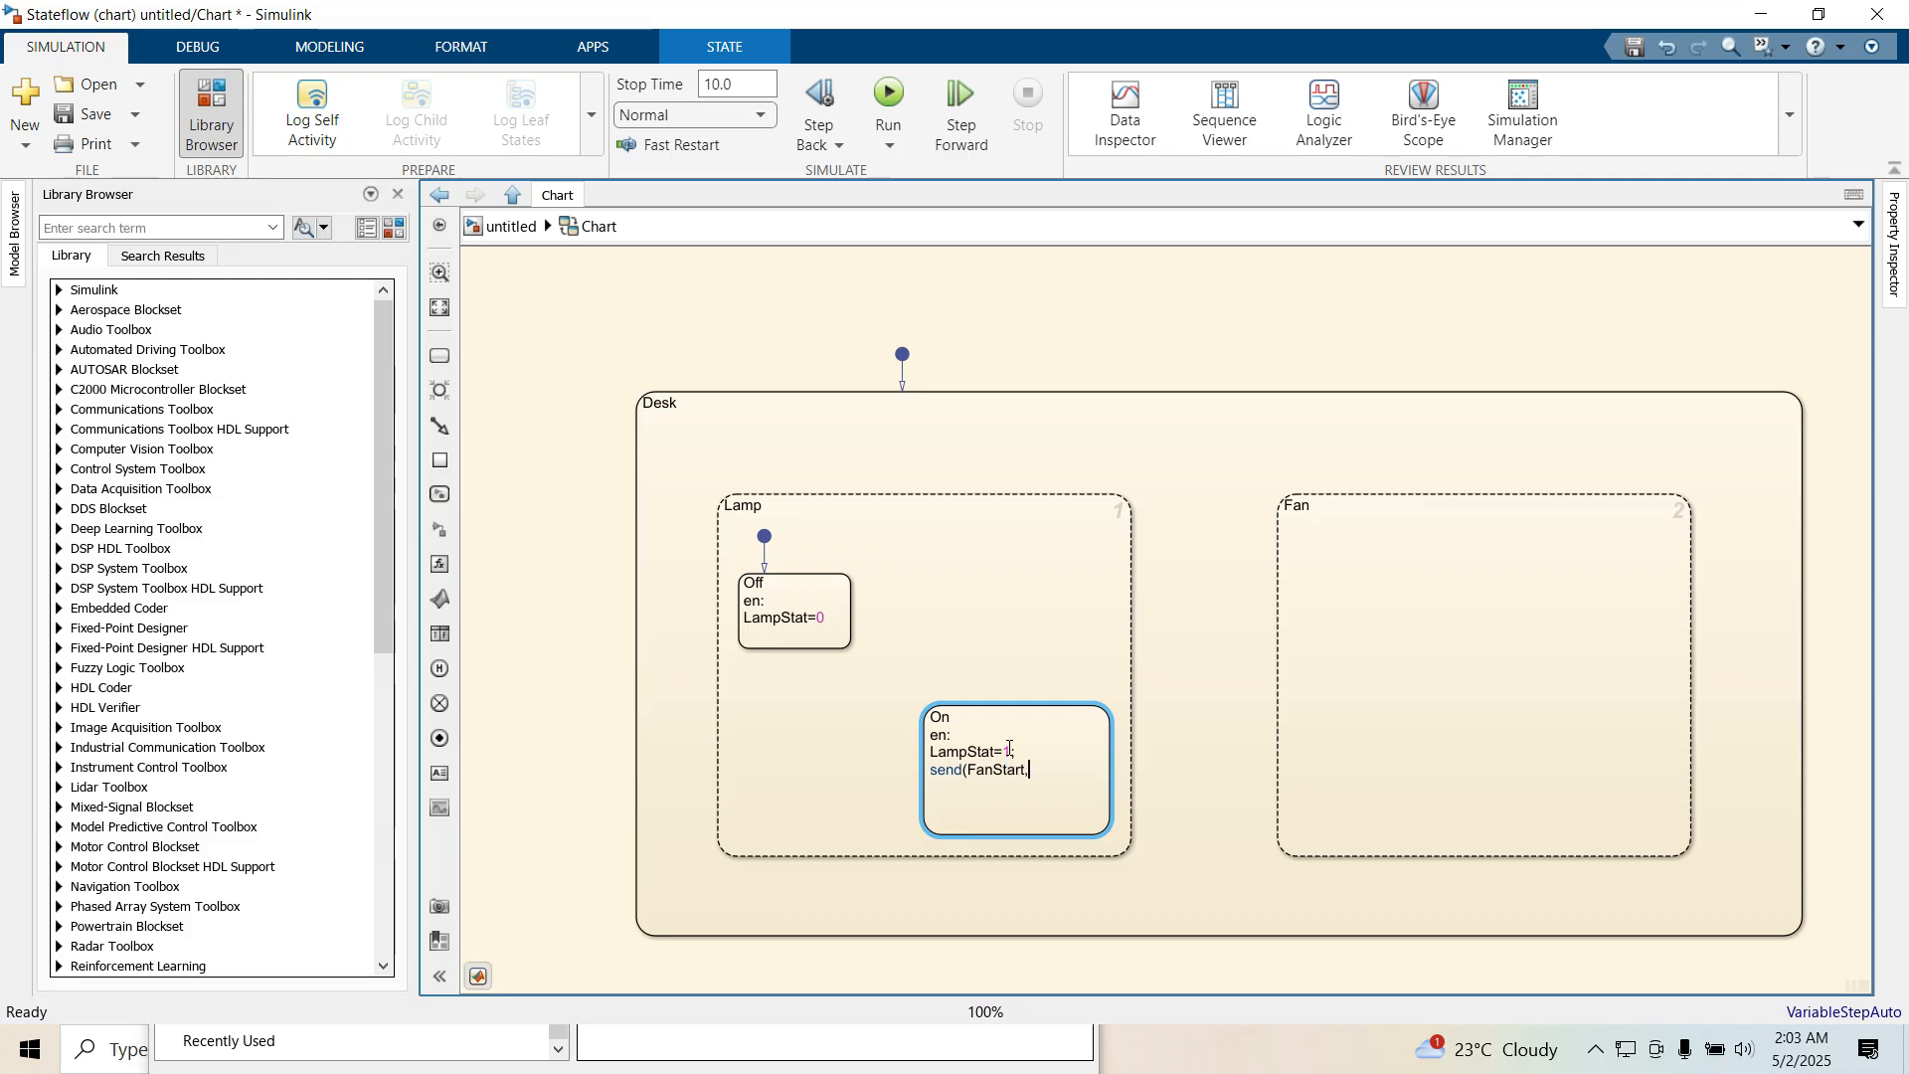
text(Fan)
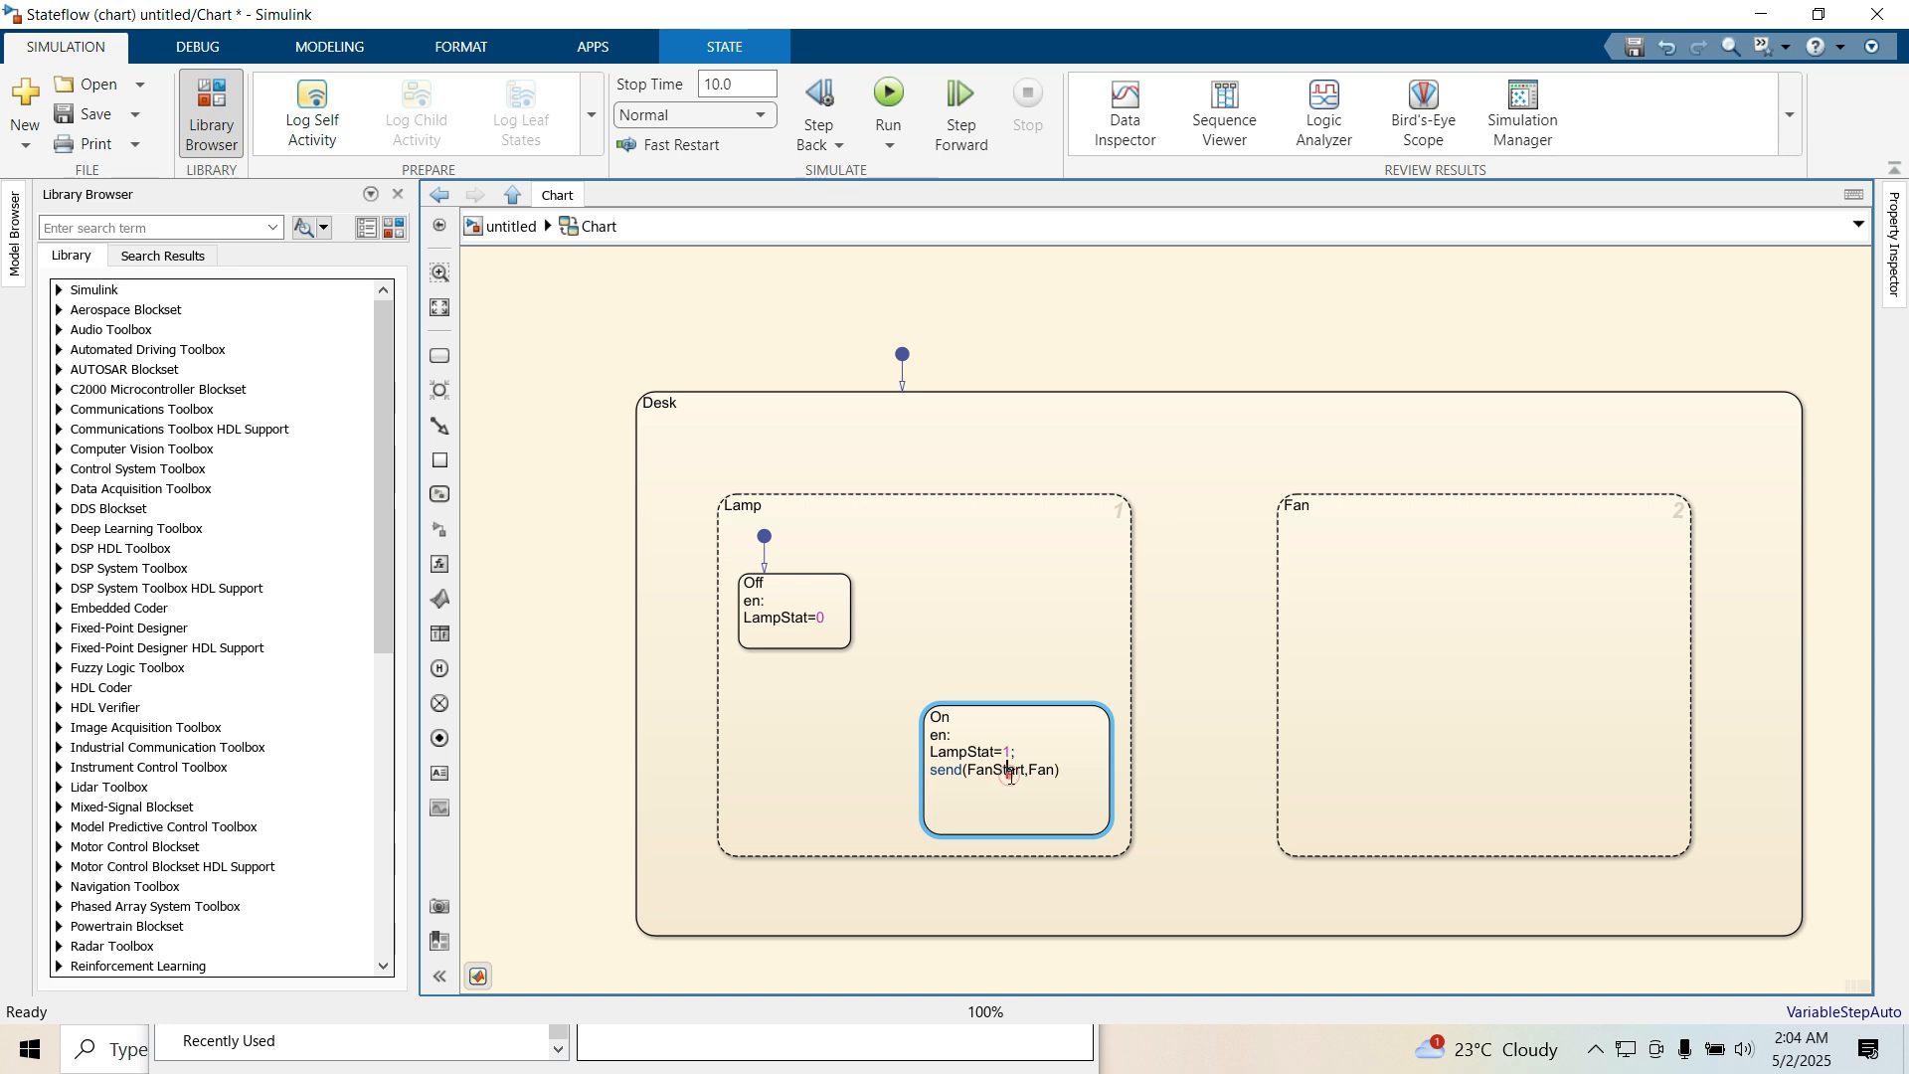
click(1332, 545)
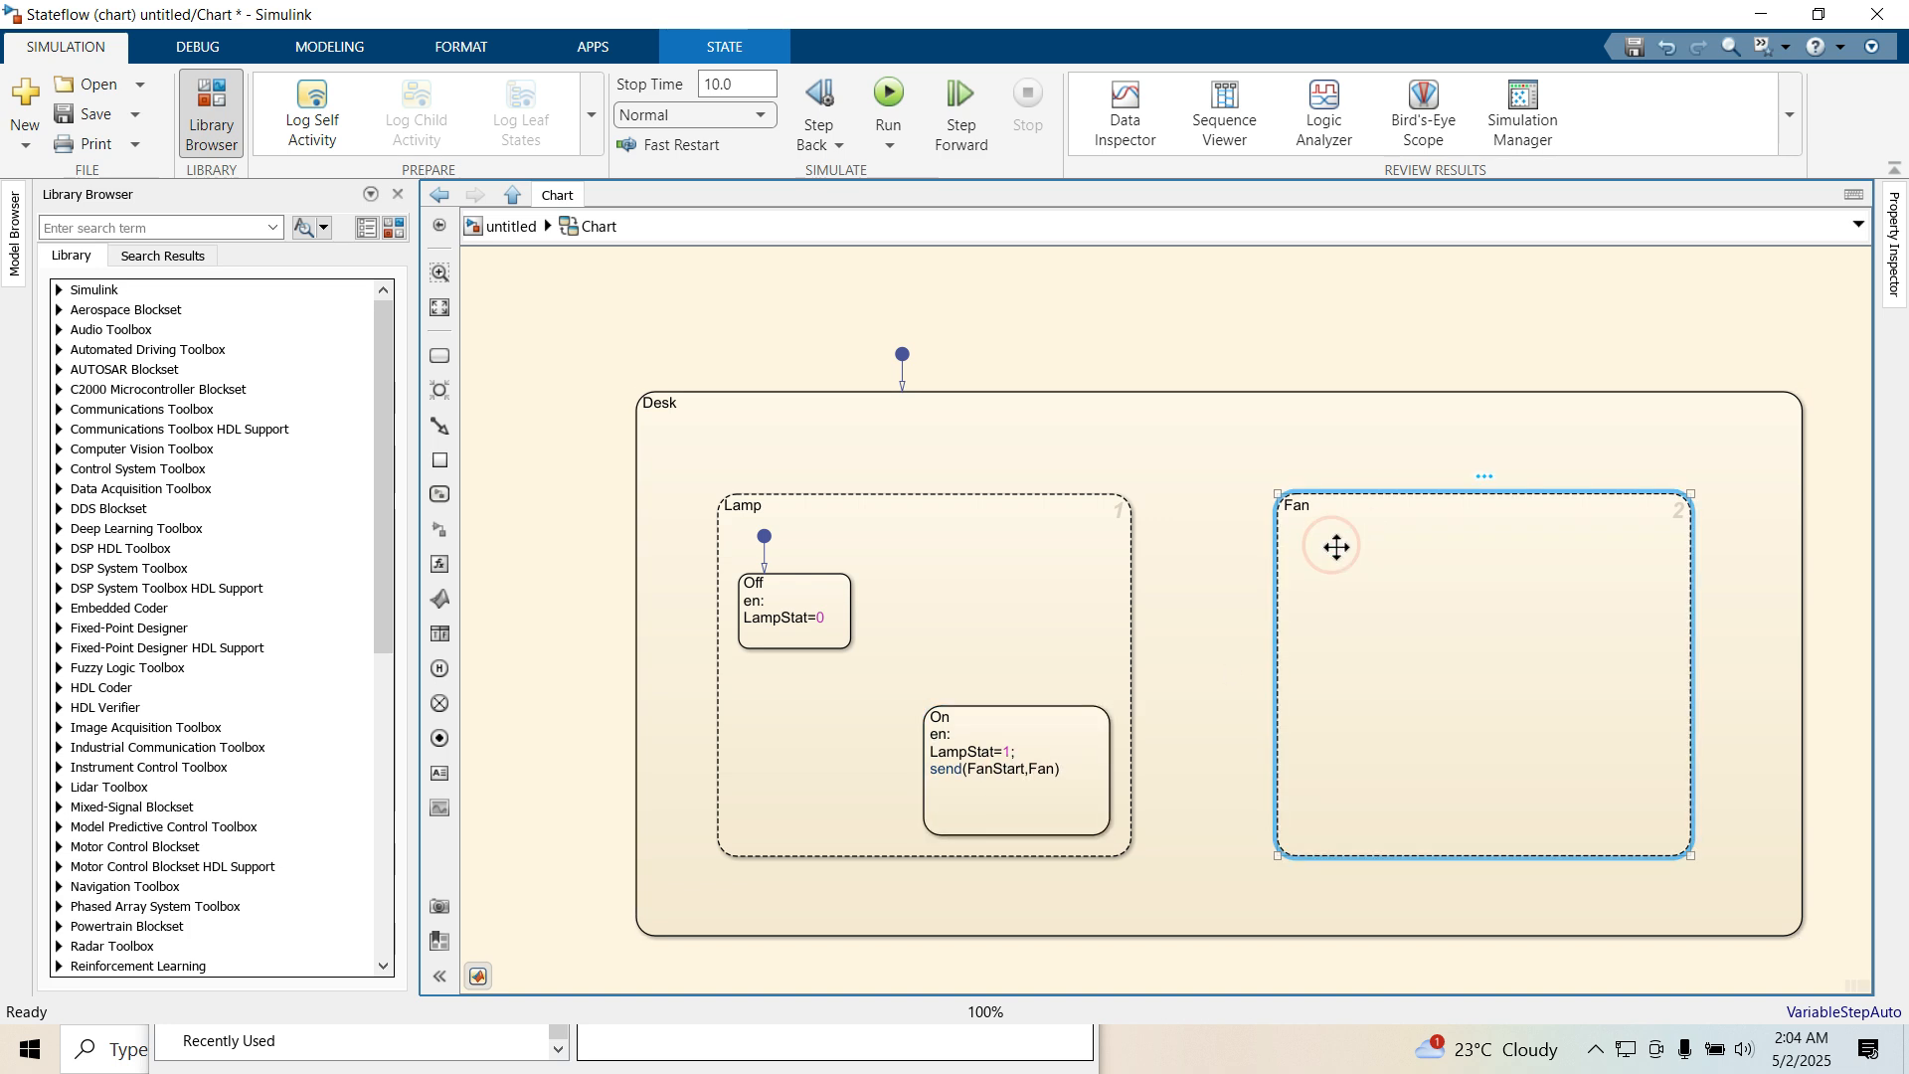
click(1233, 558)
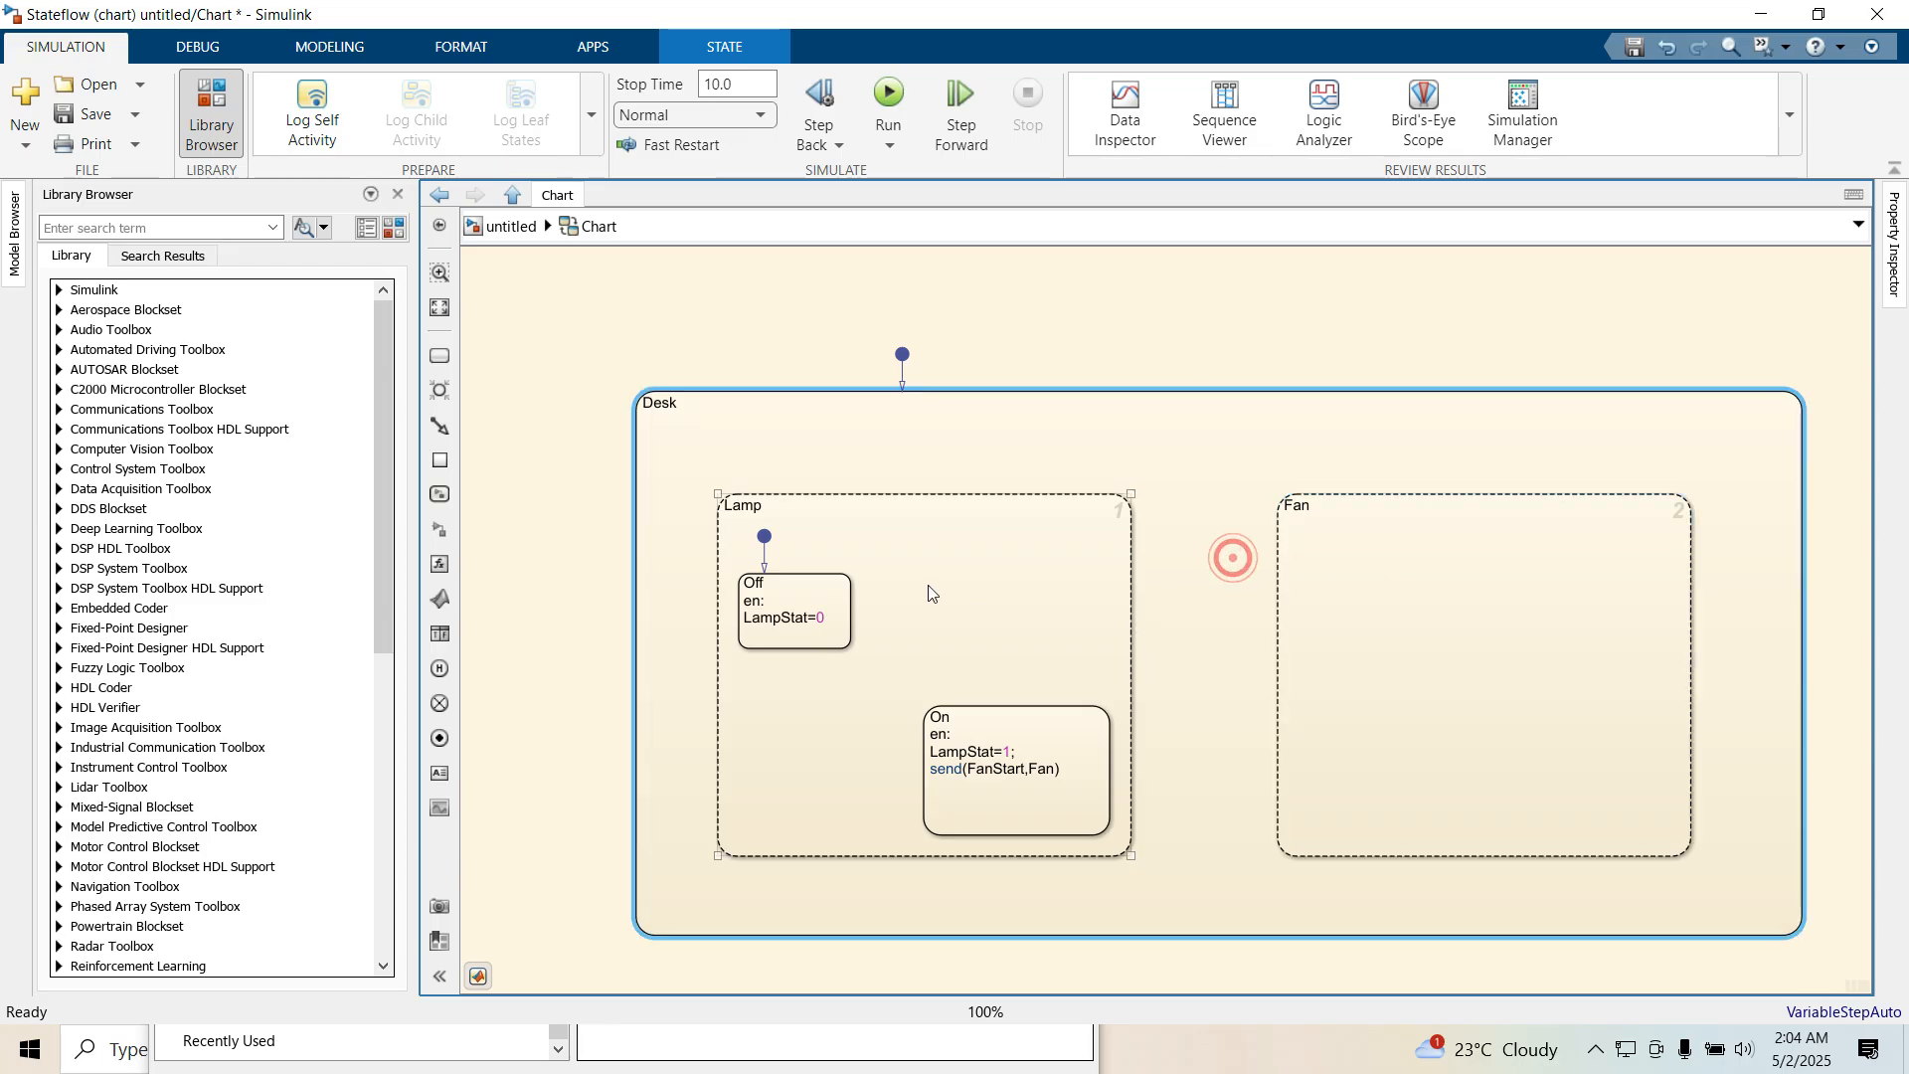
Draw a transition from Off to On inside Lamp with the condition [switch==1]
click(841, 585)
drag(852, 587, 1032, 712)
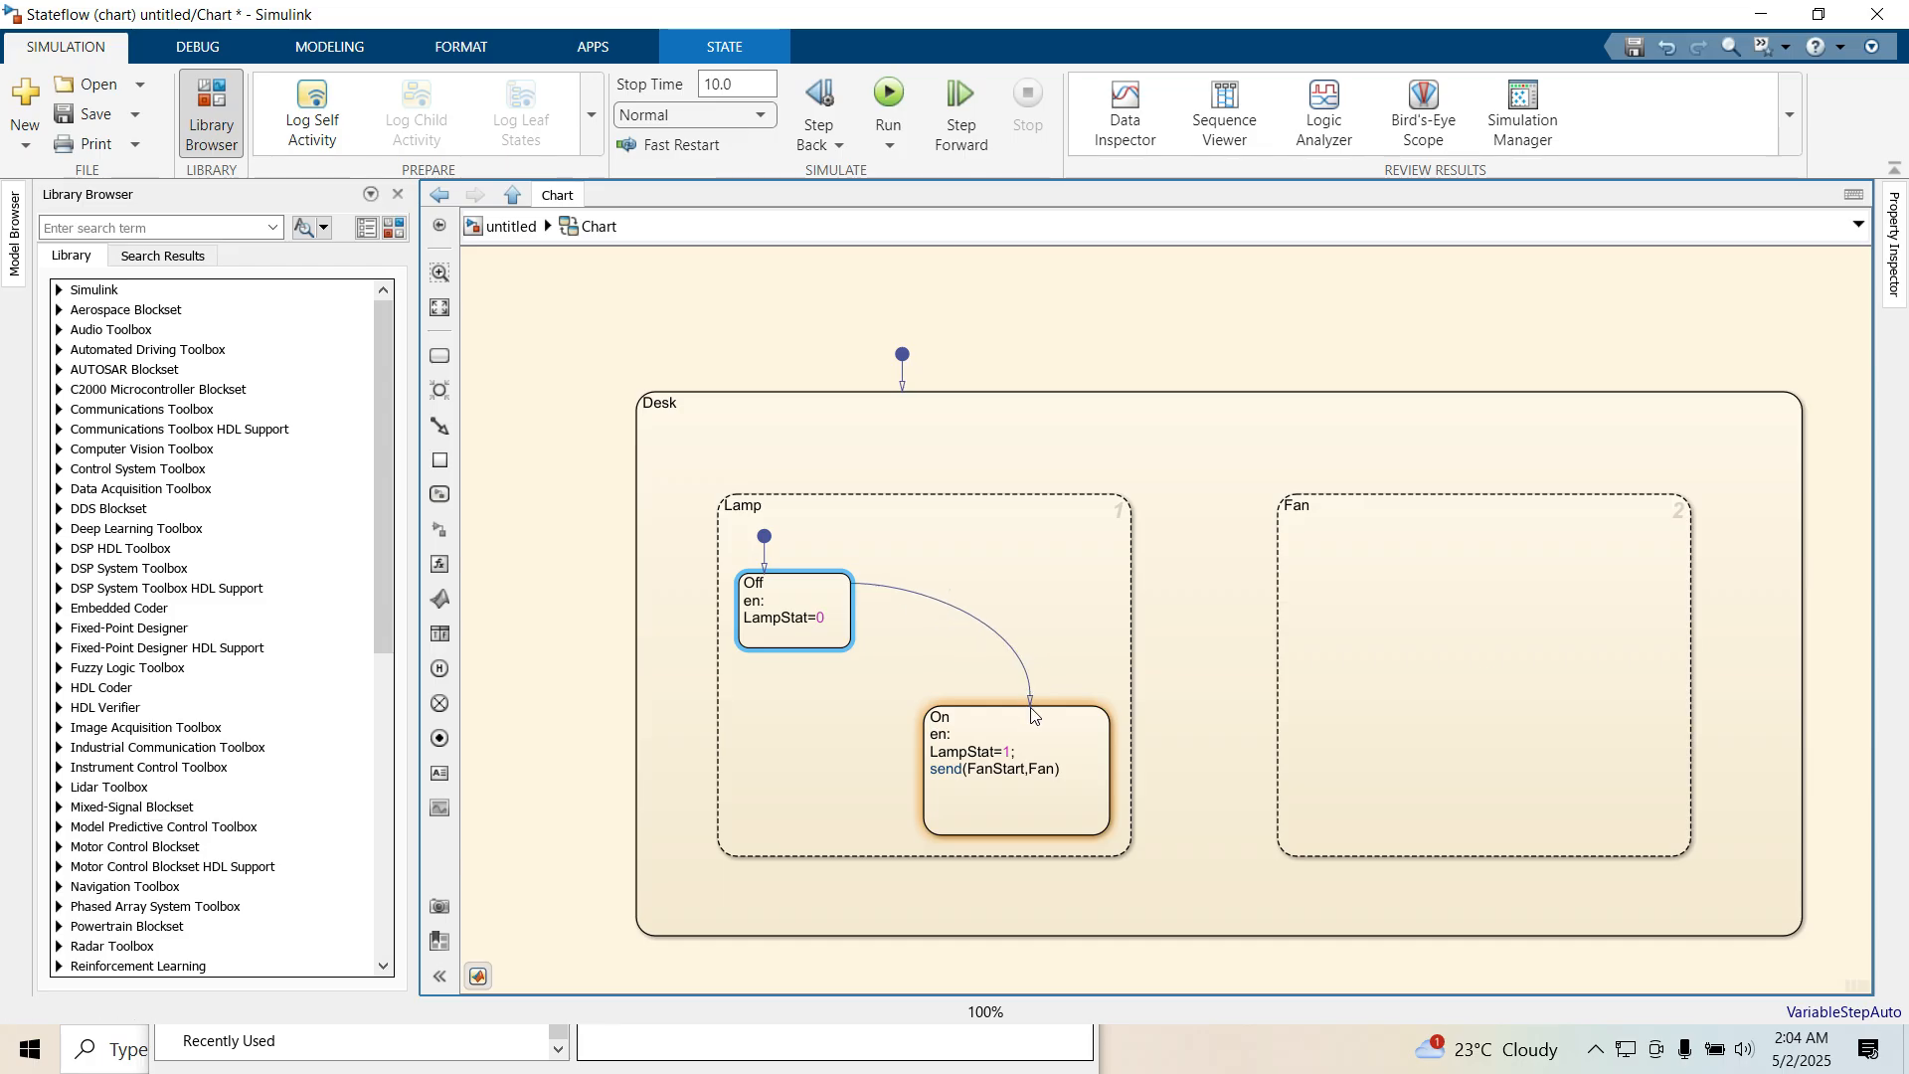
text(swi)
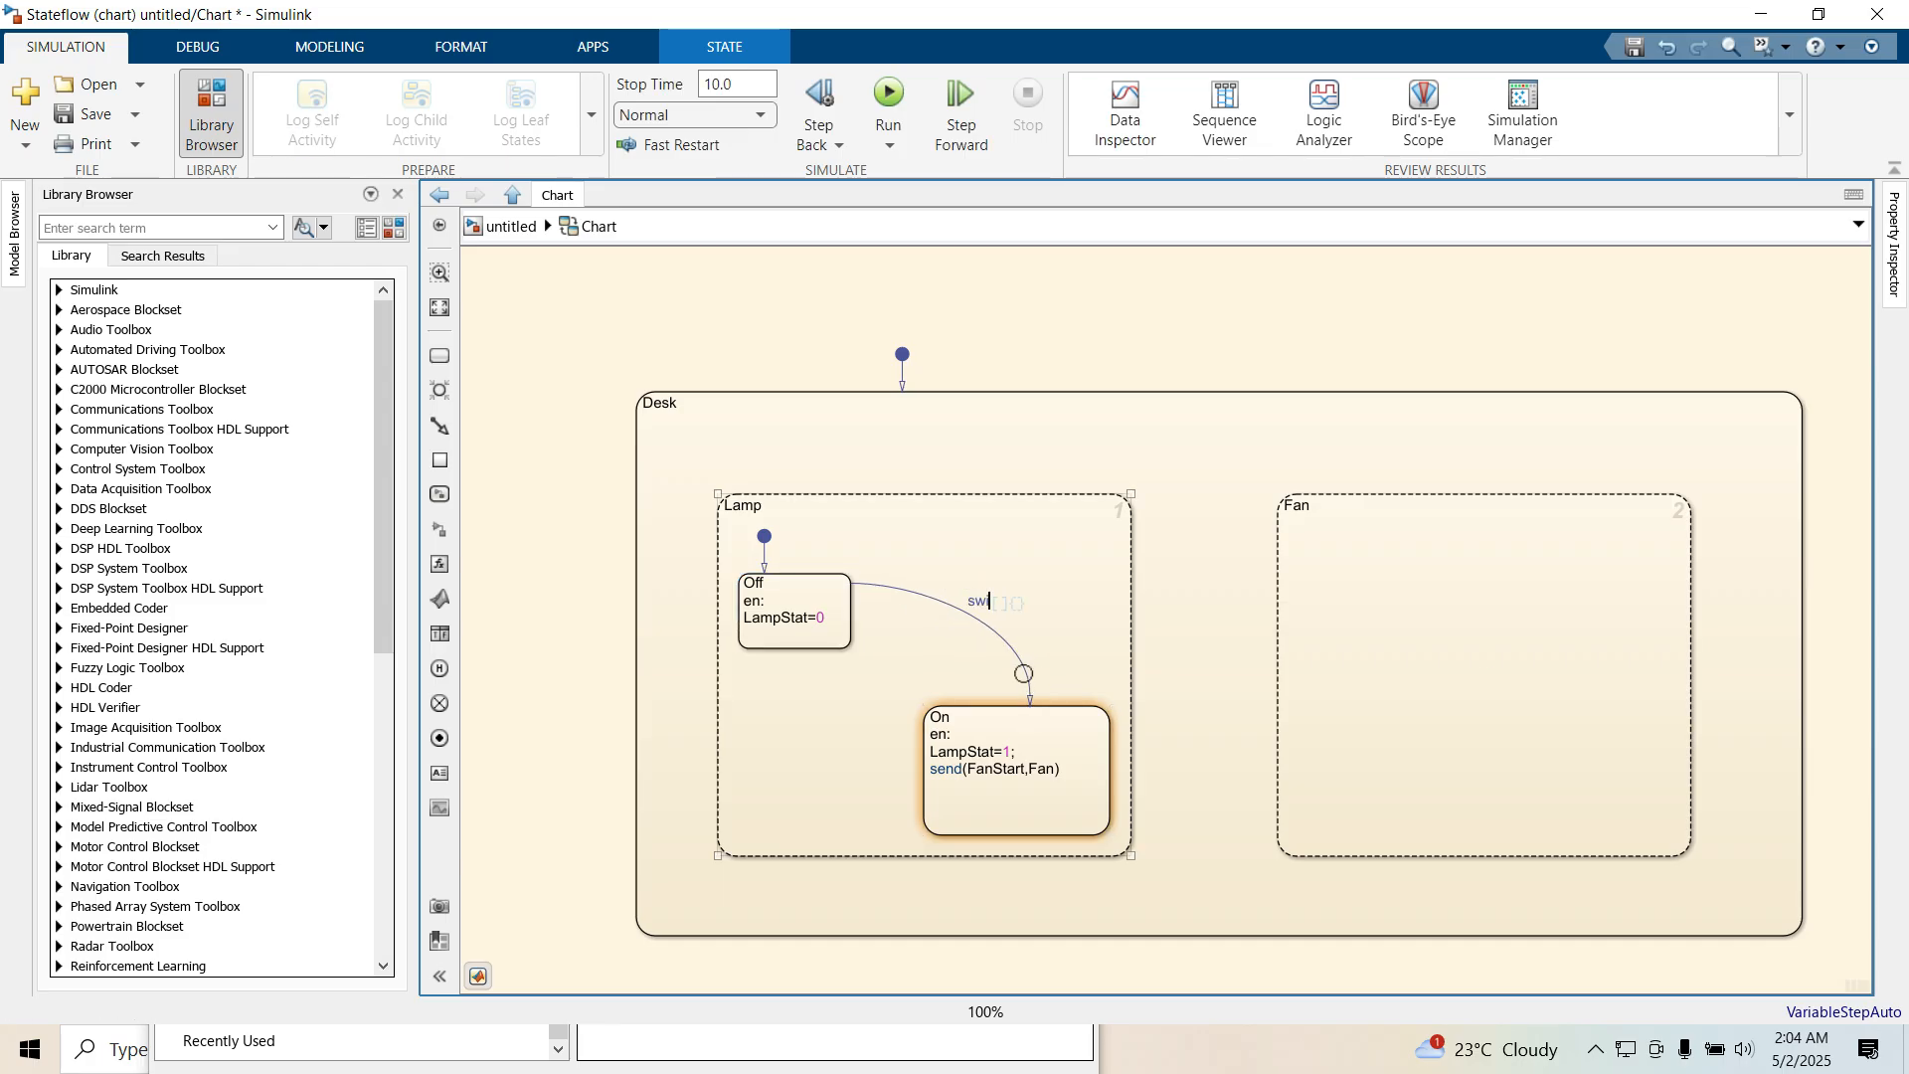
text(tch)
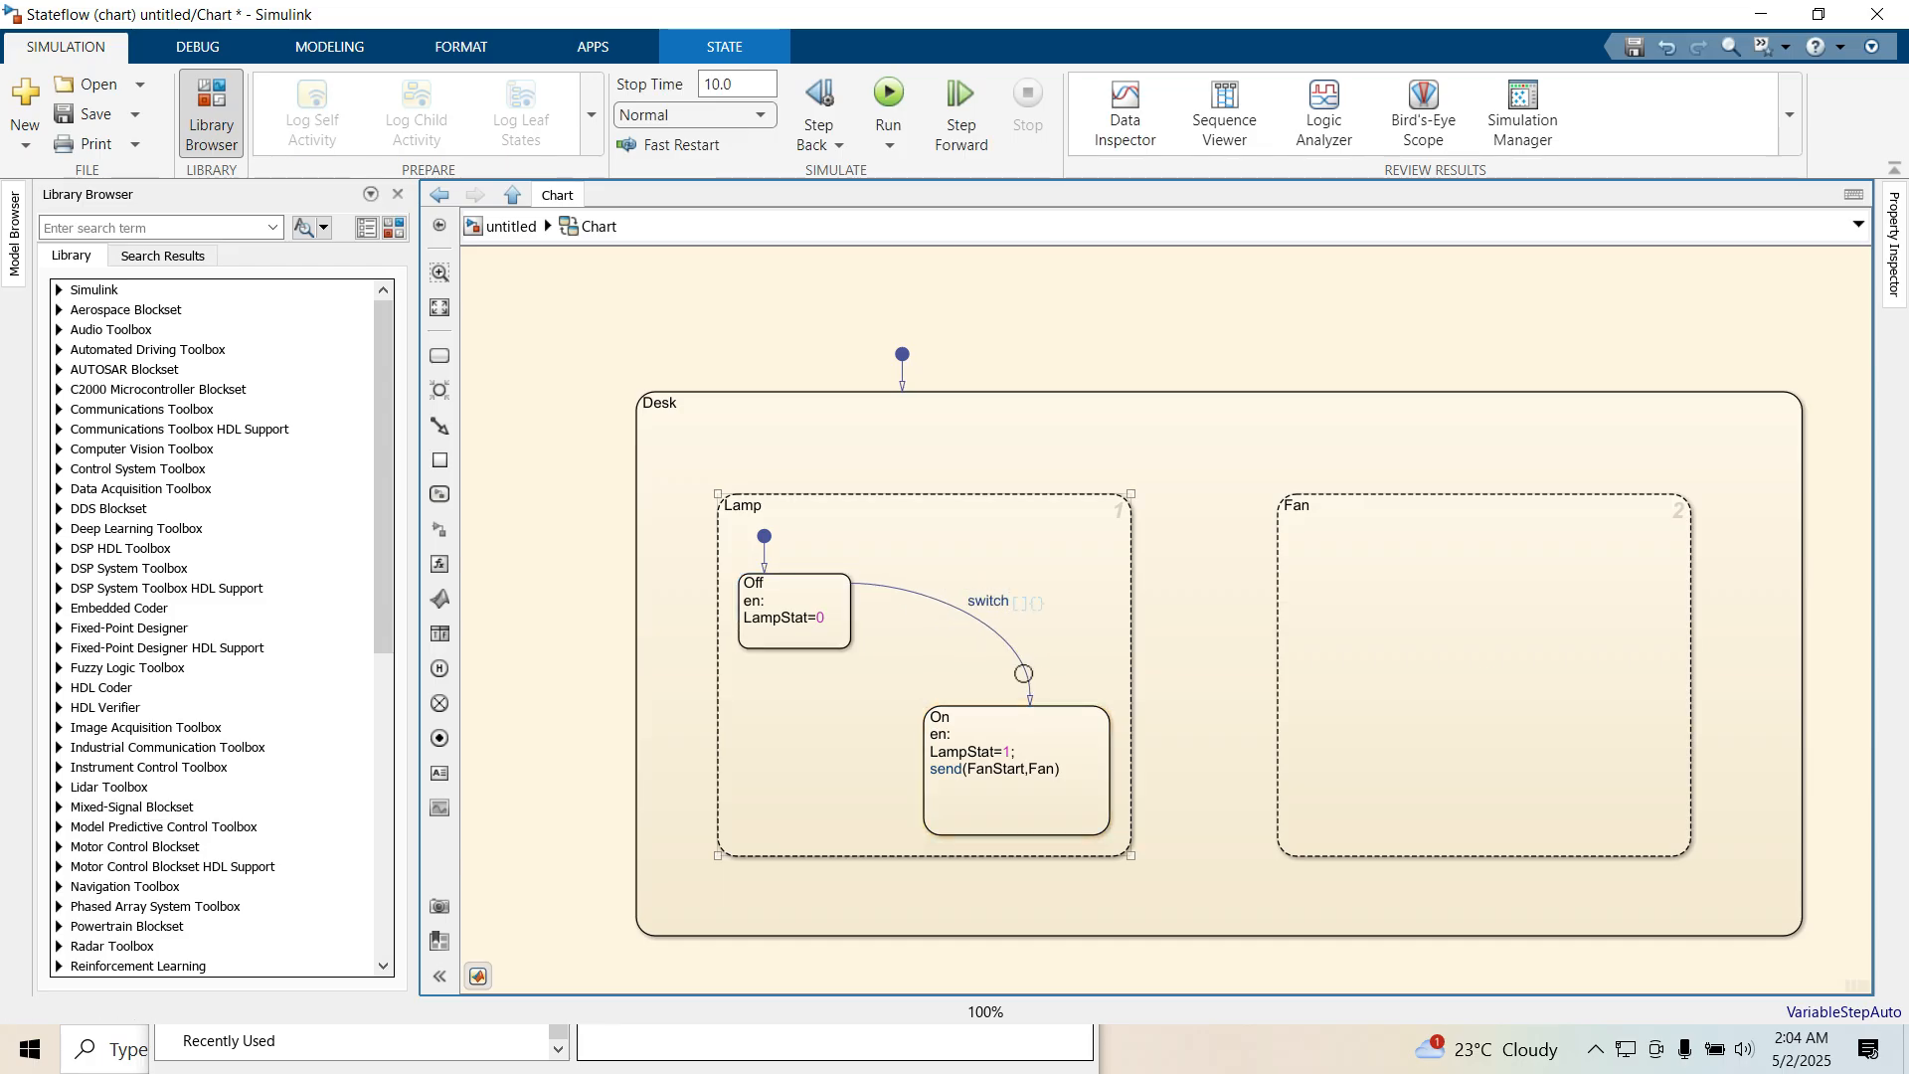
text(==1)
Draw a return transition from On to Off inside Lamp with the condition [switch==0]
click(838, 813)
drag(922, 786, 756, 649)
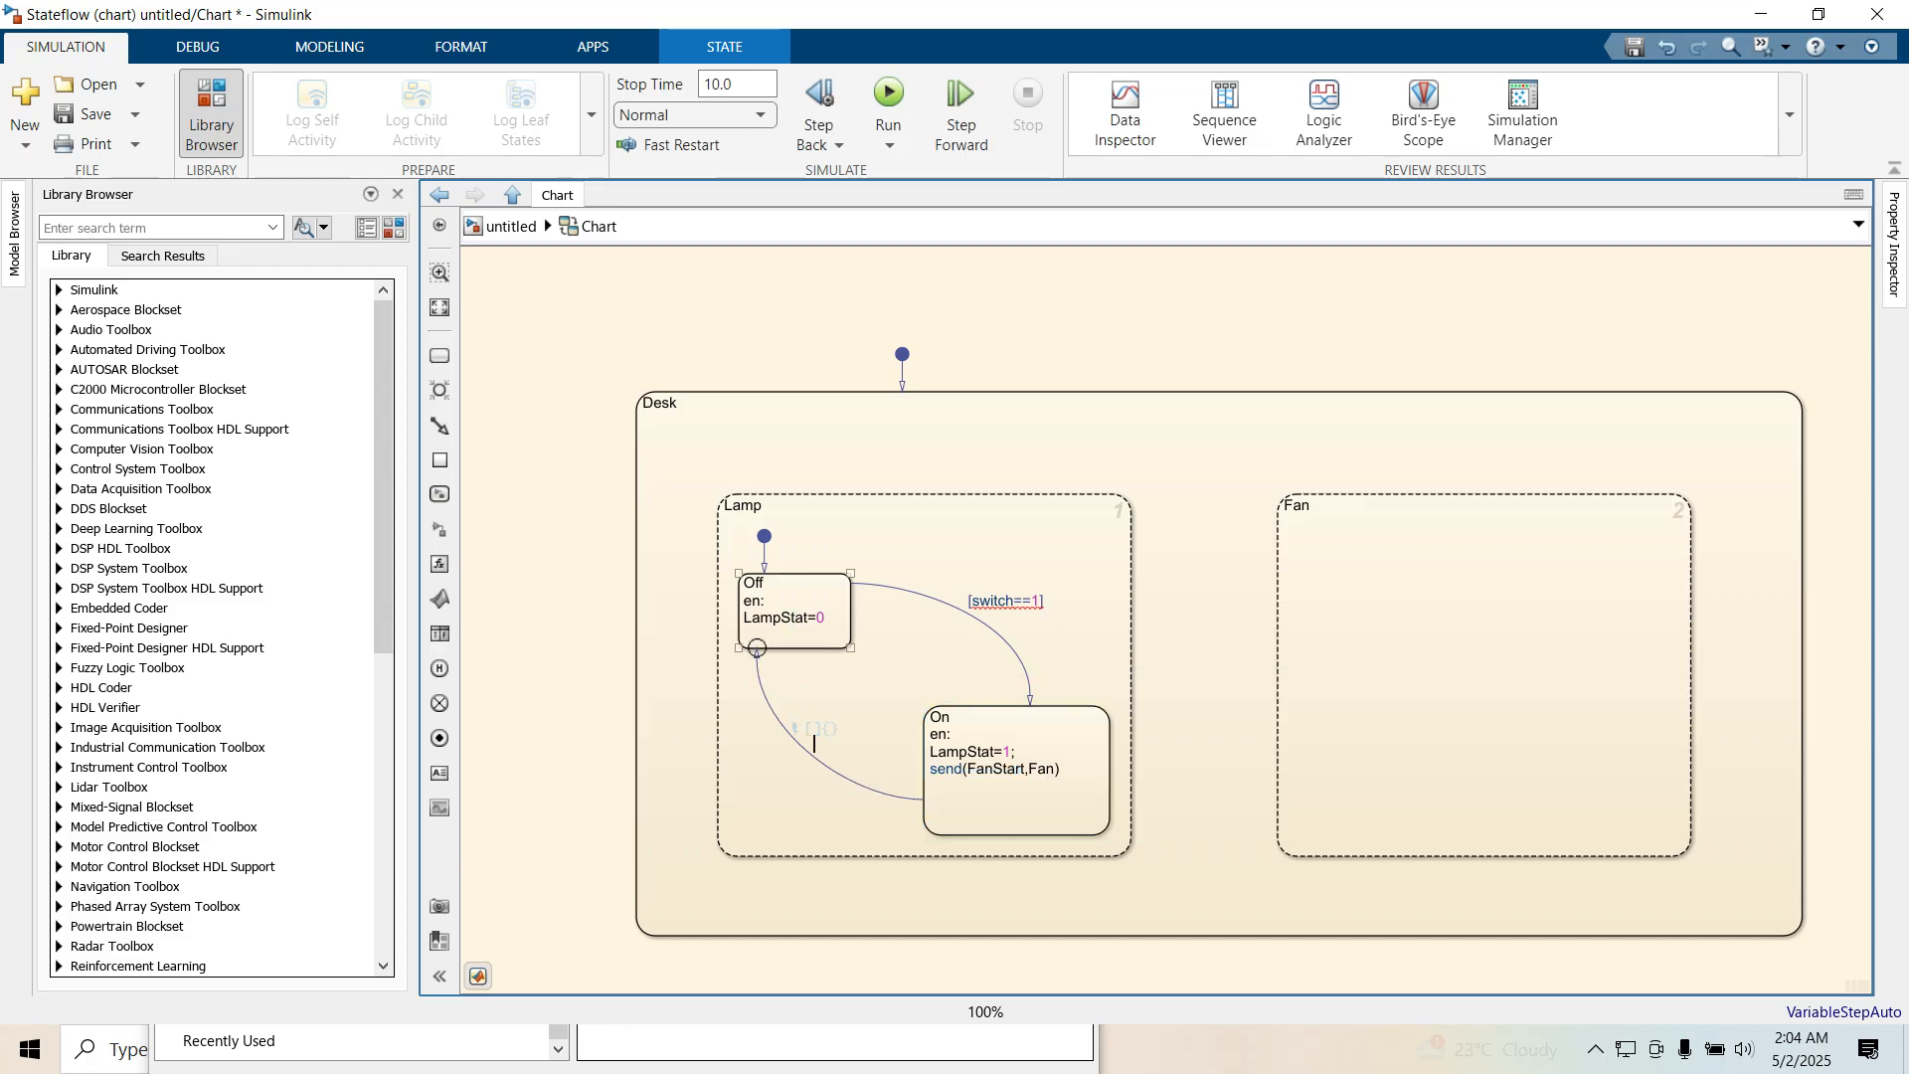
text(switch==0)
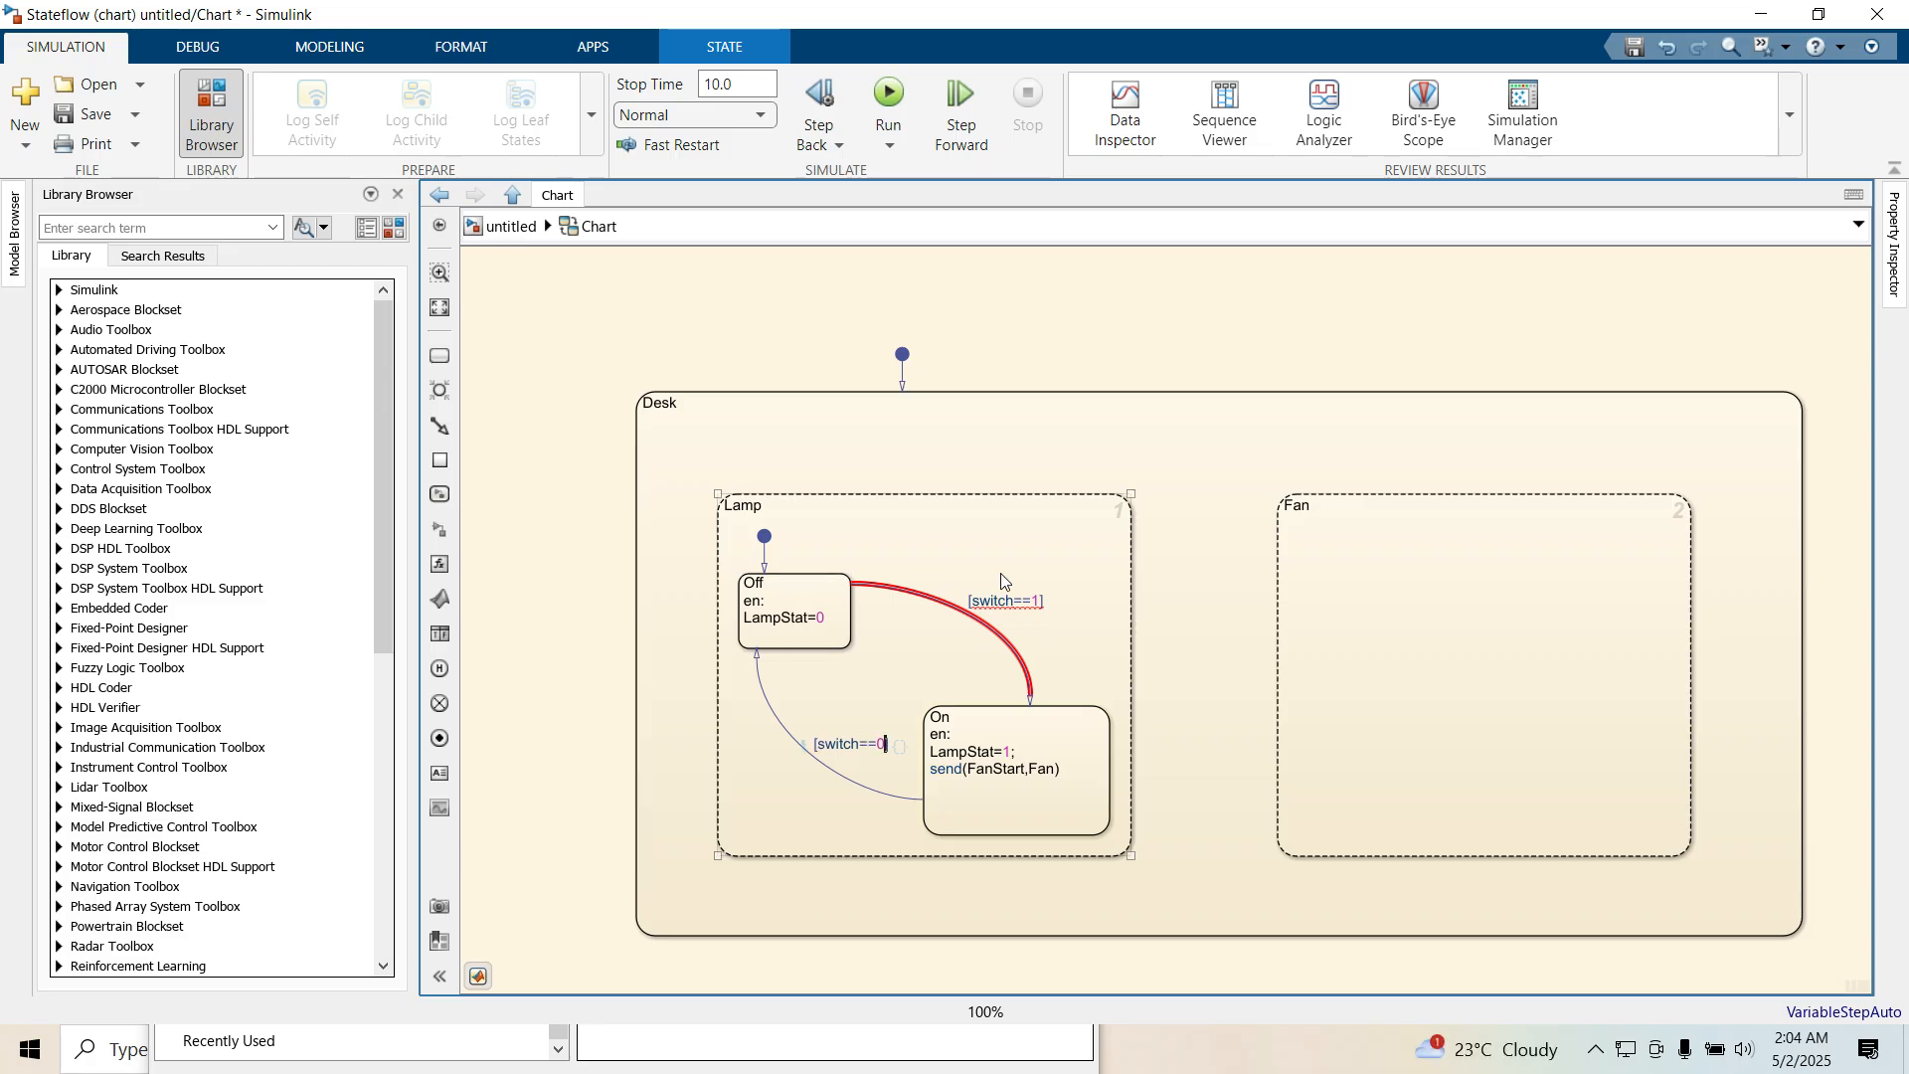
End the LampStat=0 line of Lamp's Off state with a semicolon
click(824, 615)
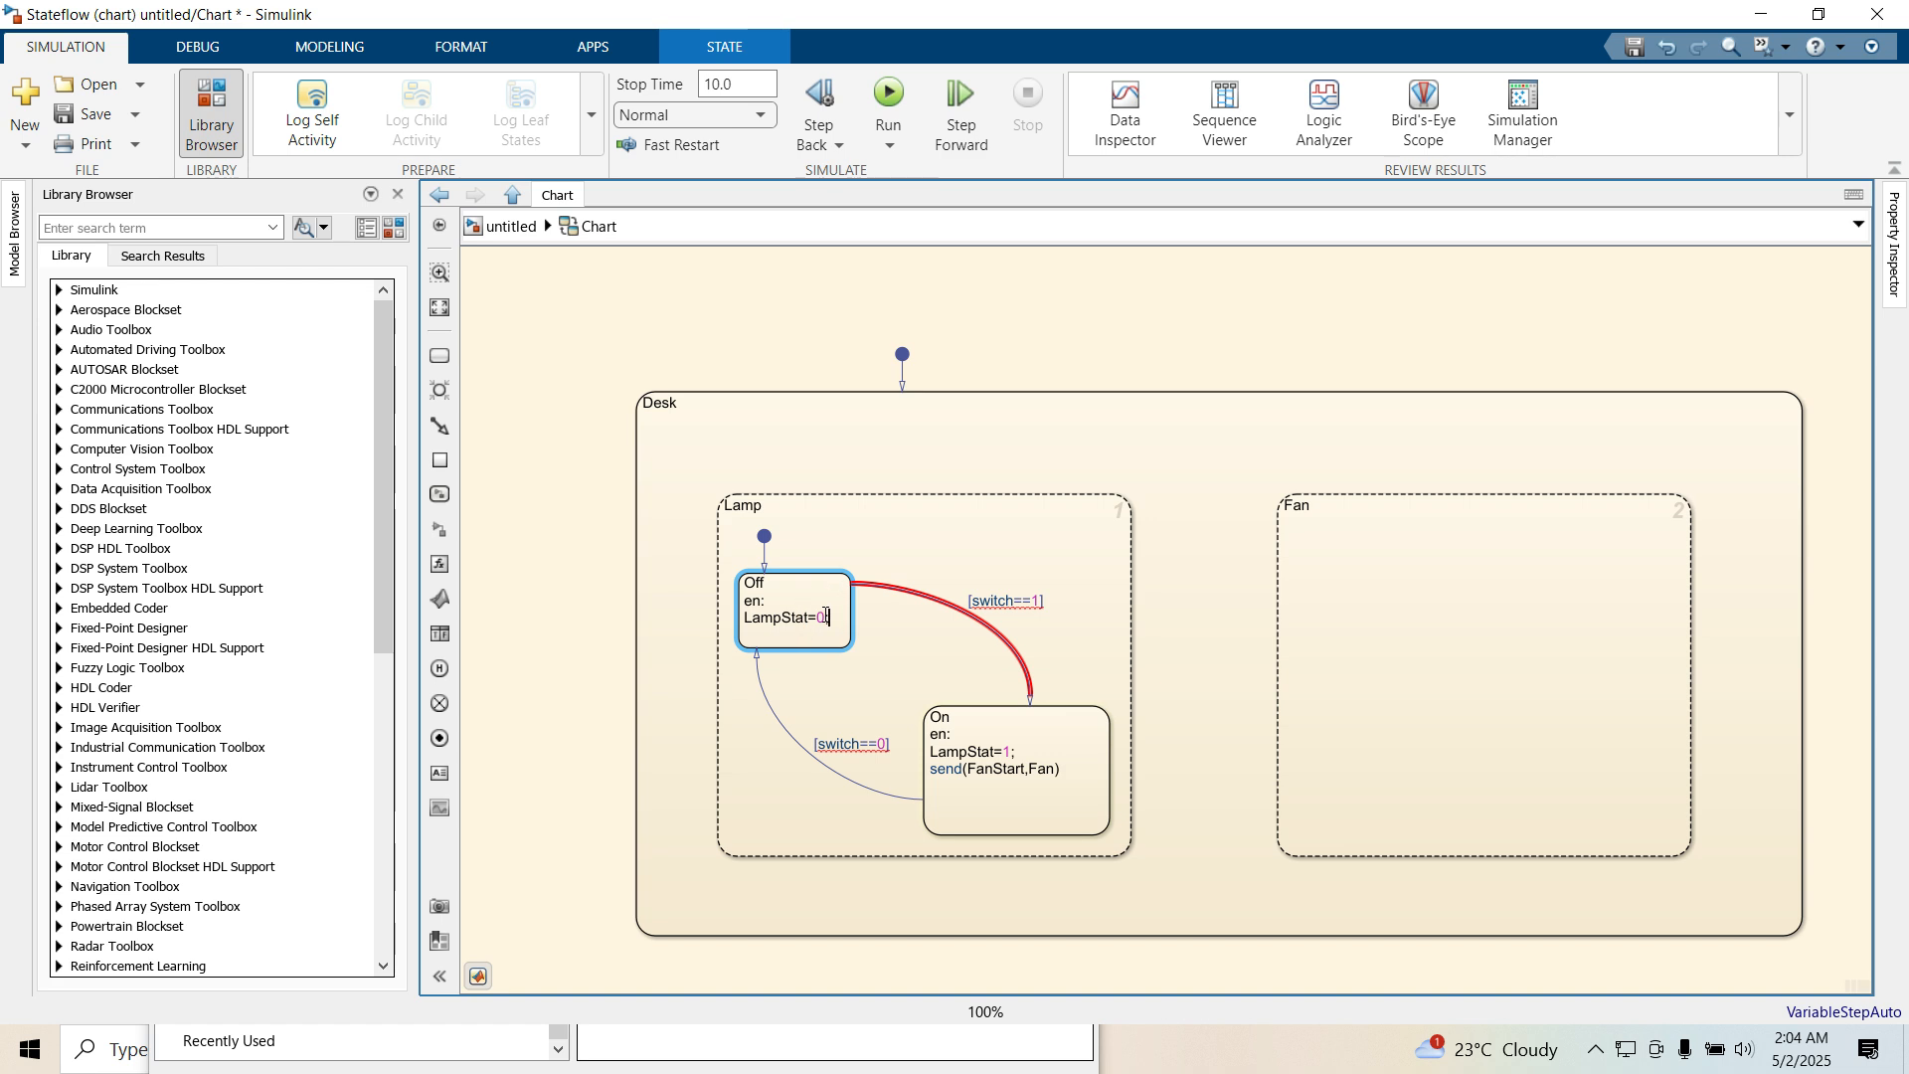
text(;)
click(1190, 548)
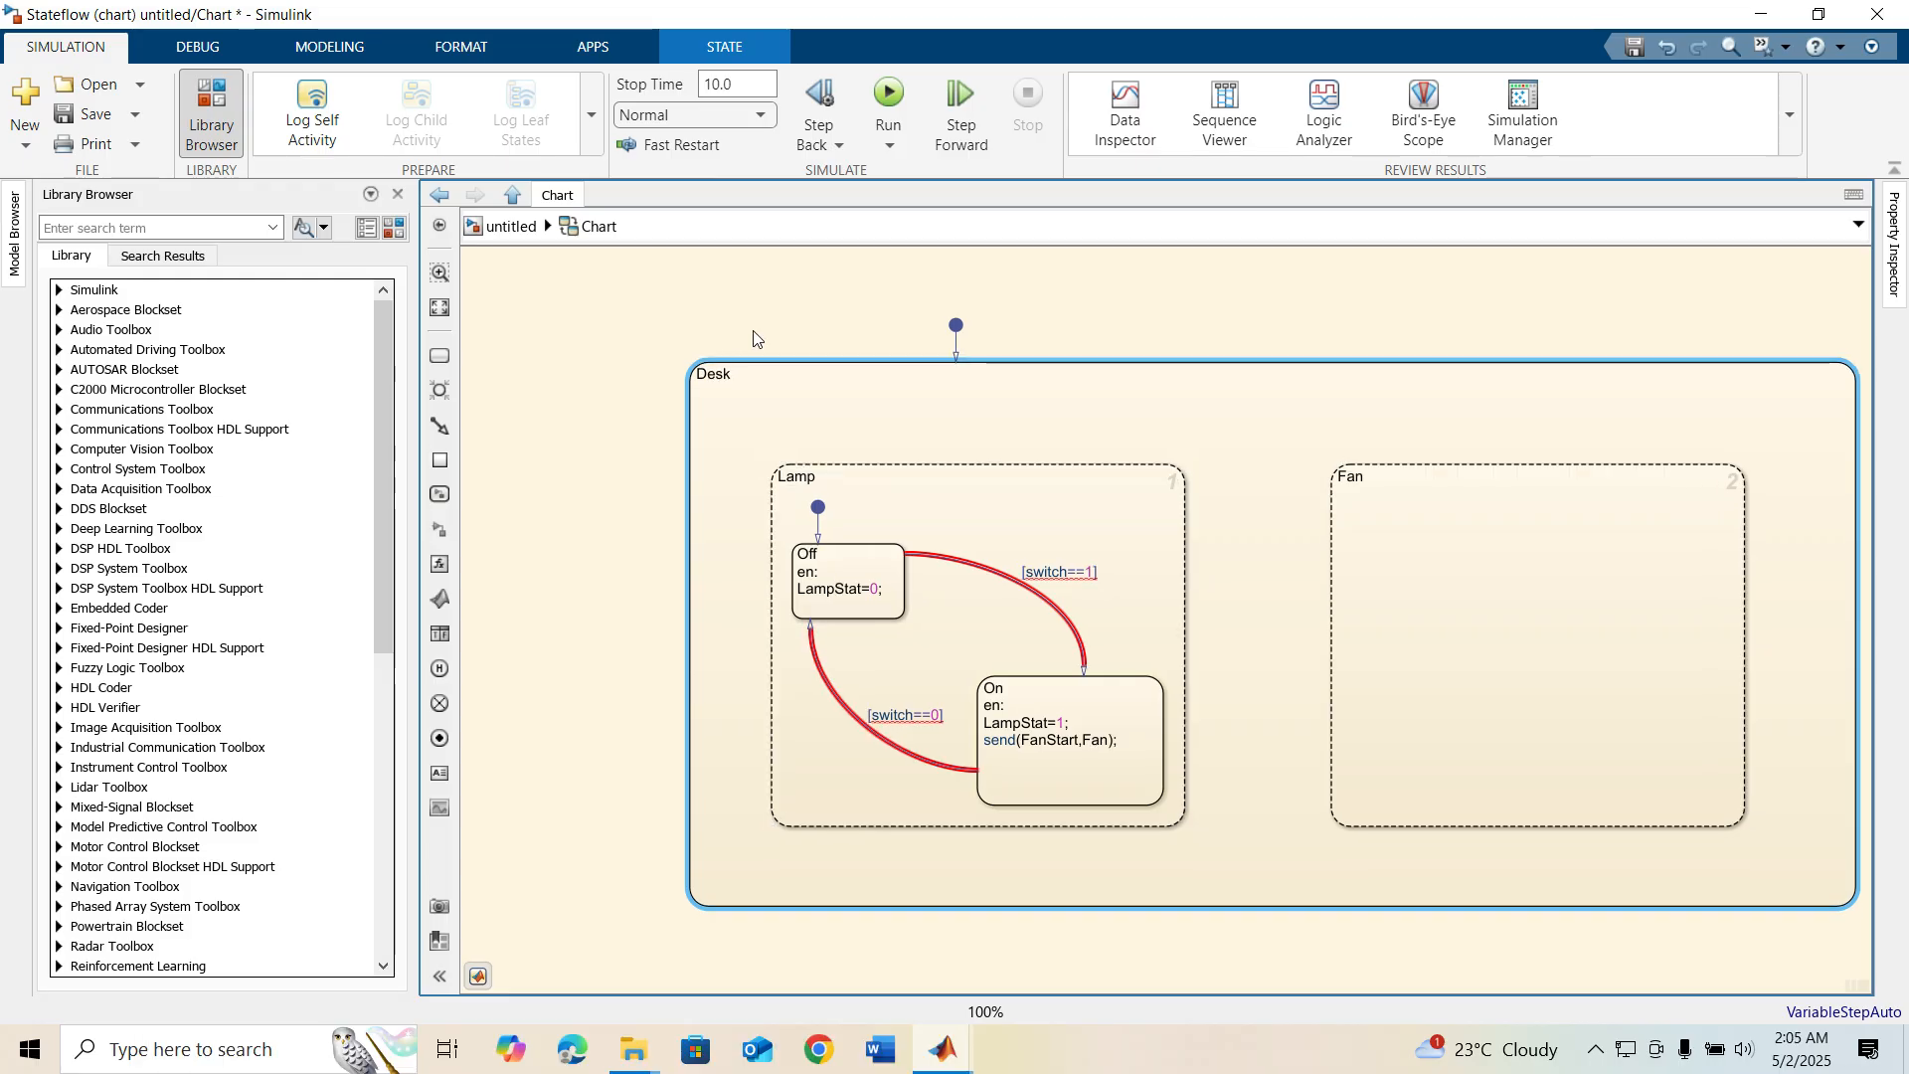
click(899, 468)
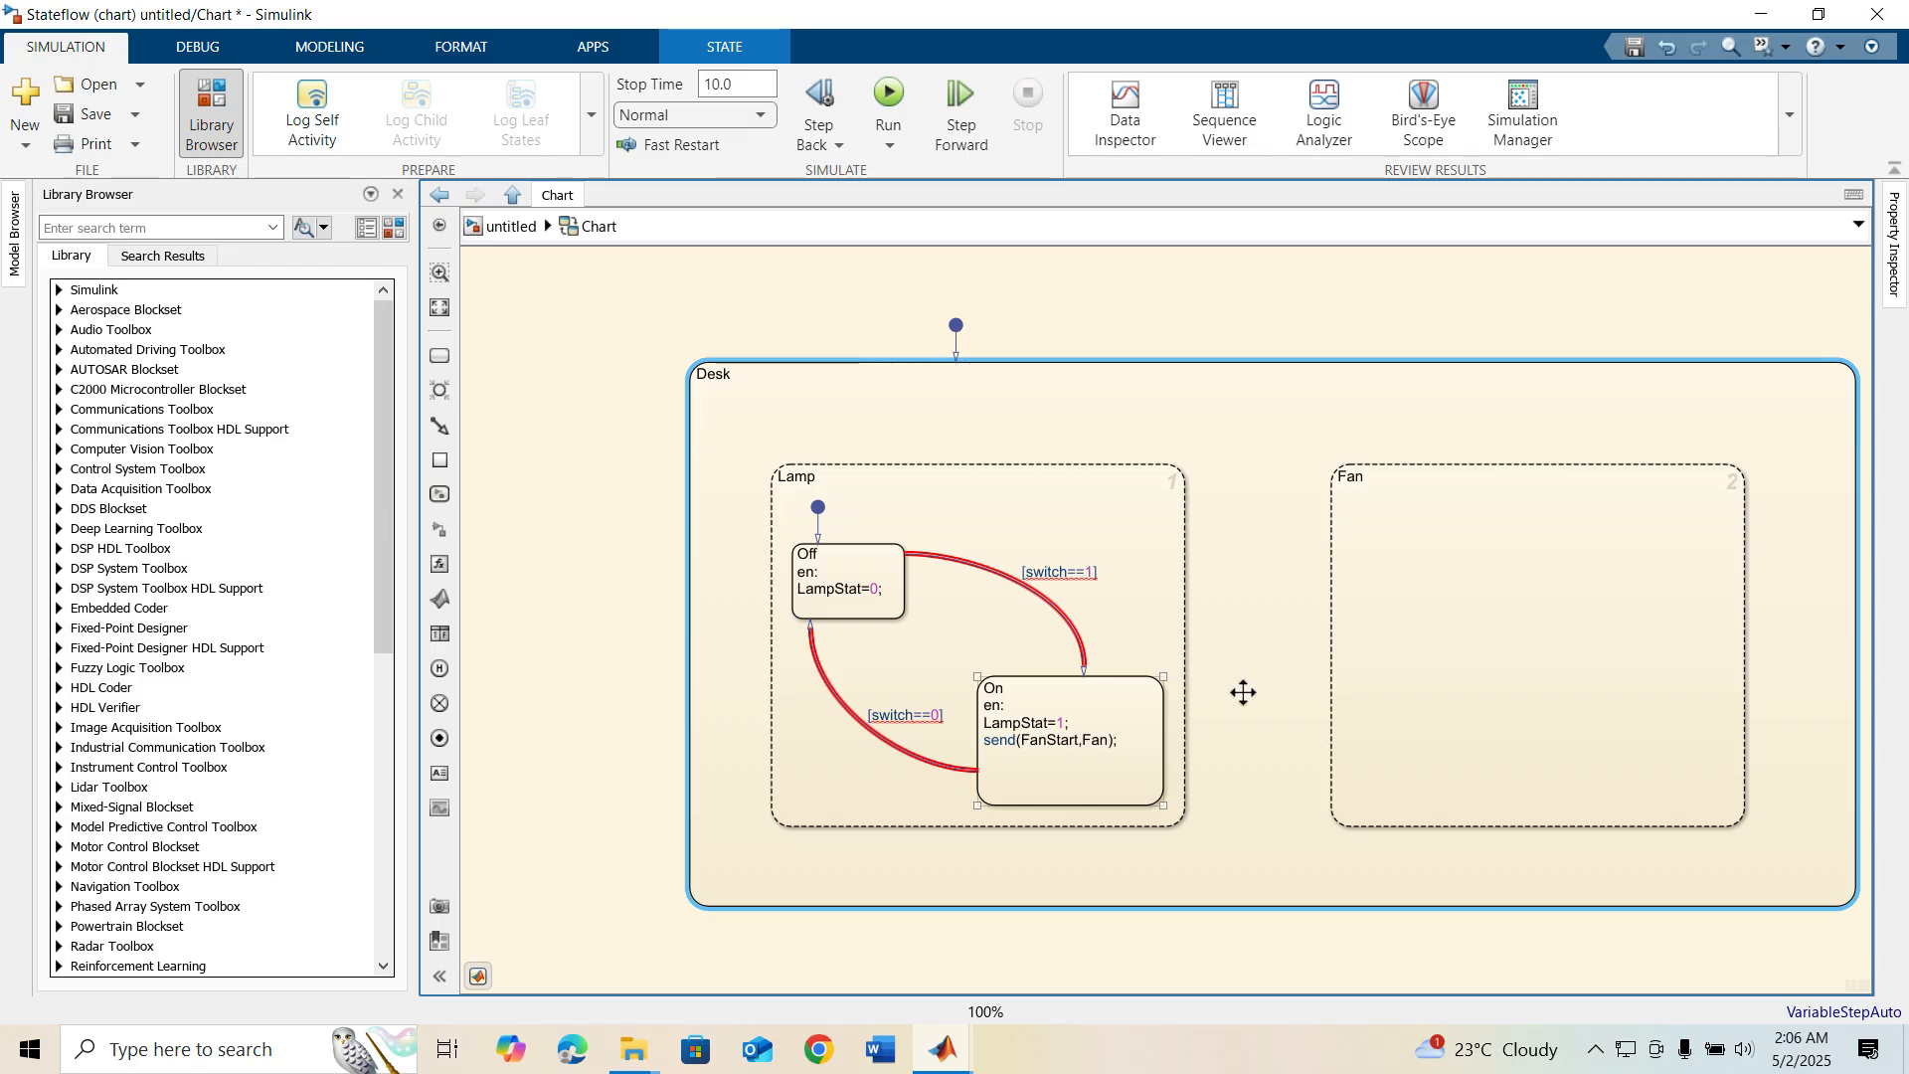
Add a default substate named Off in the upper left of Fan with the entry action en: FanStat=0;
click(1513, 576)
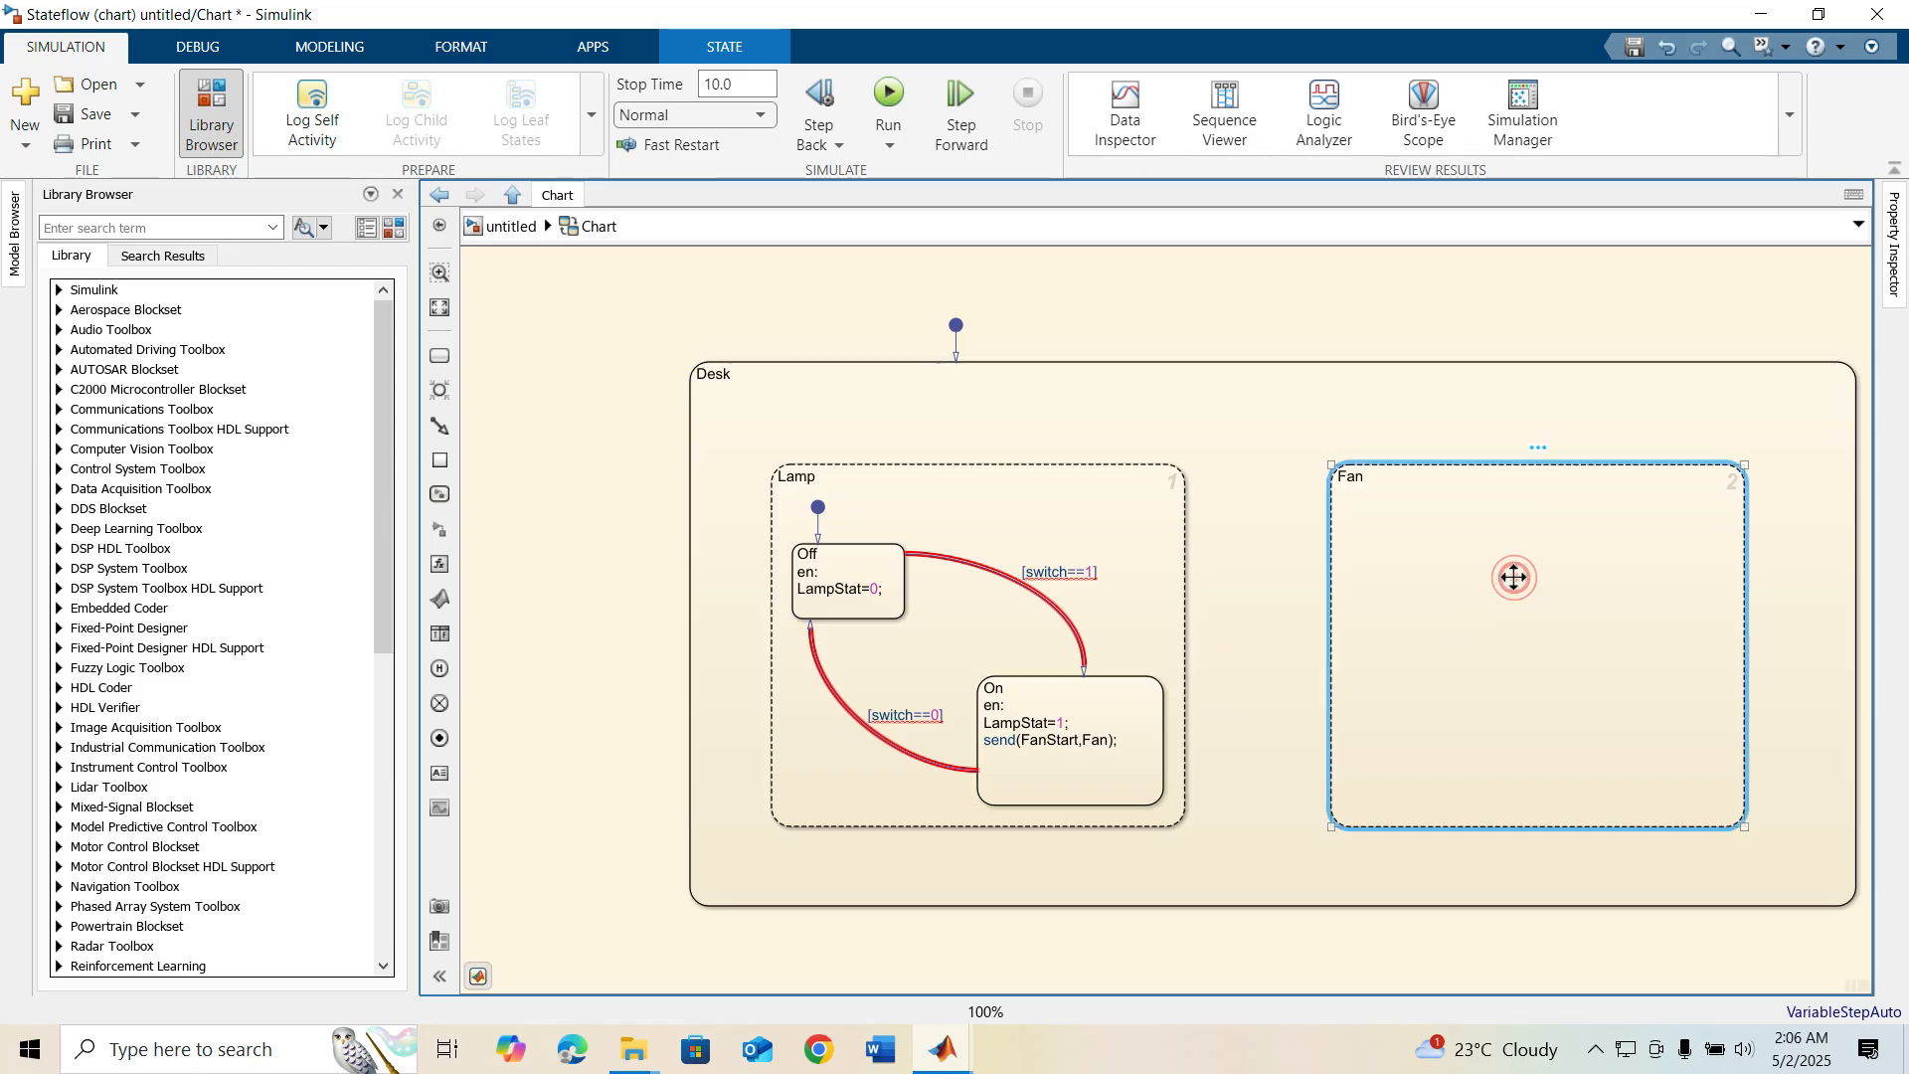
click(441, 355)
click(1409, 591)
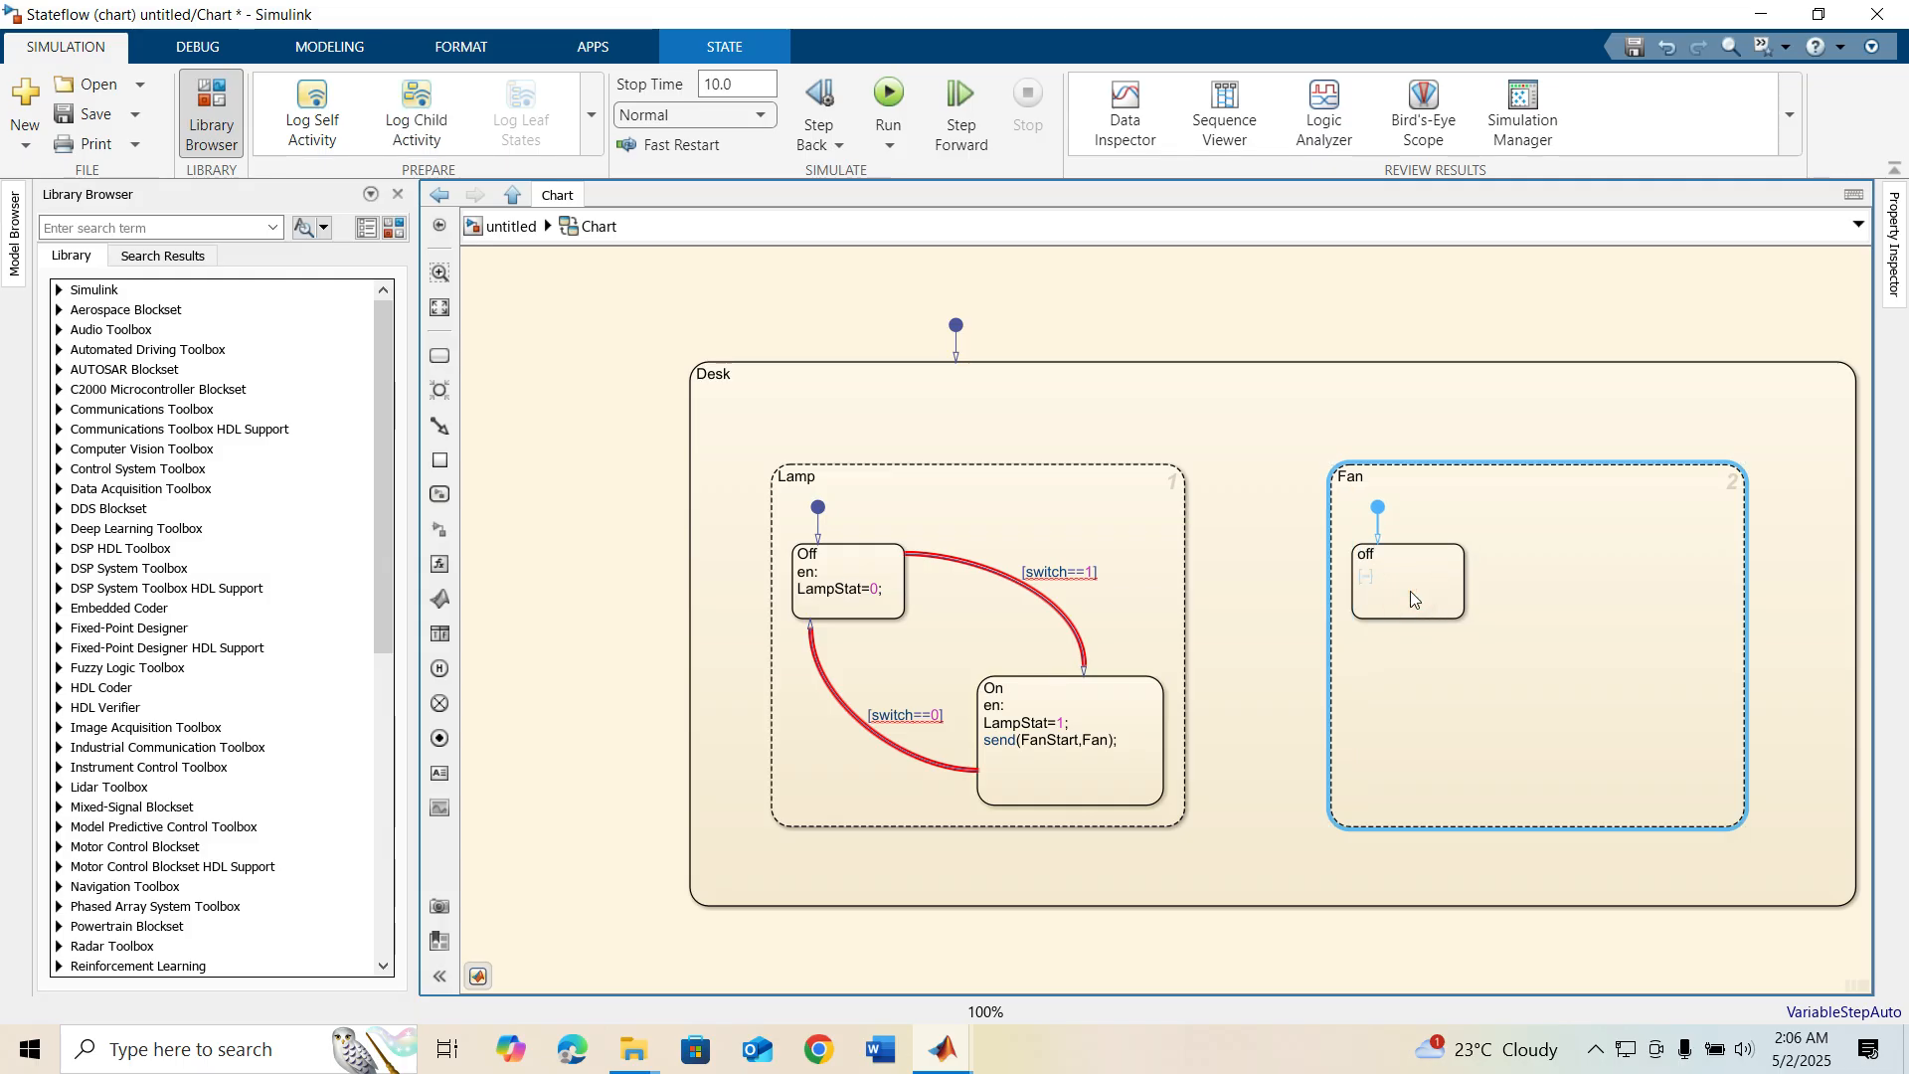
key(BackSpace)
key(BackSpace)
key(BackSpace)
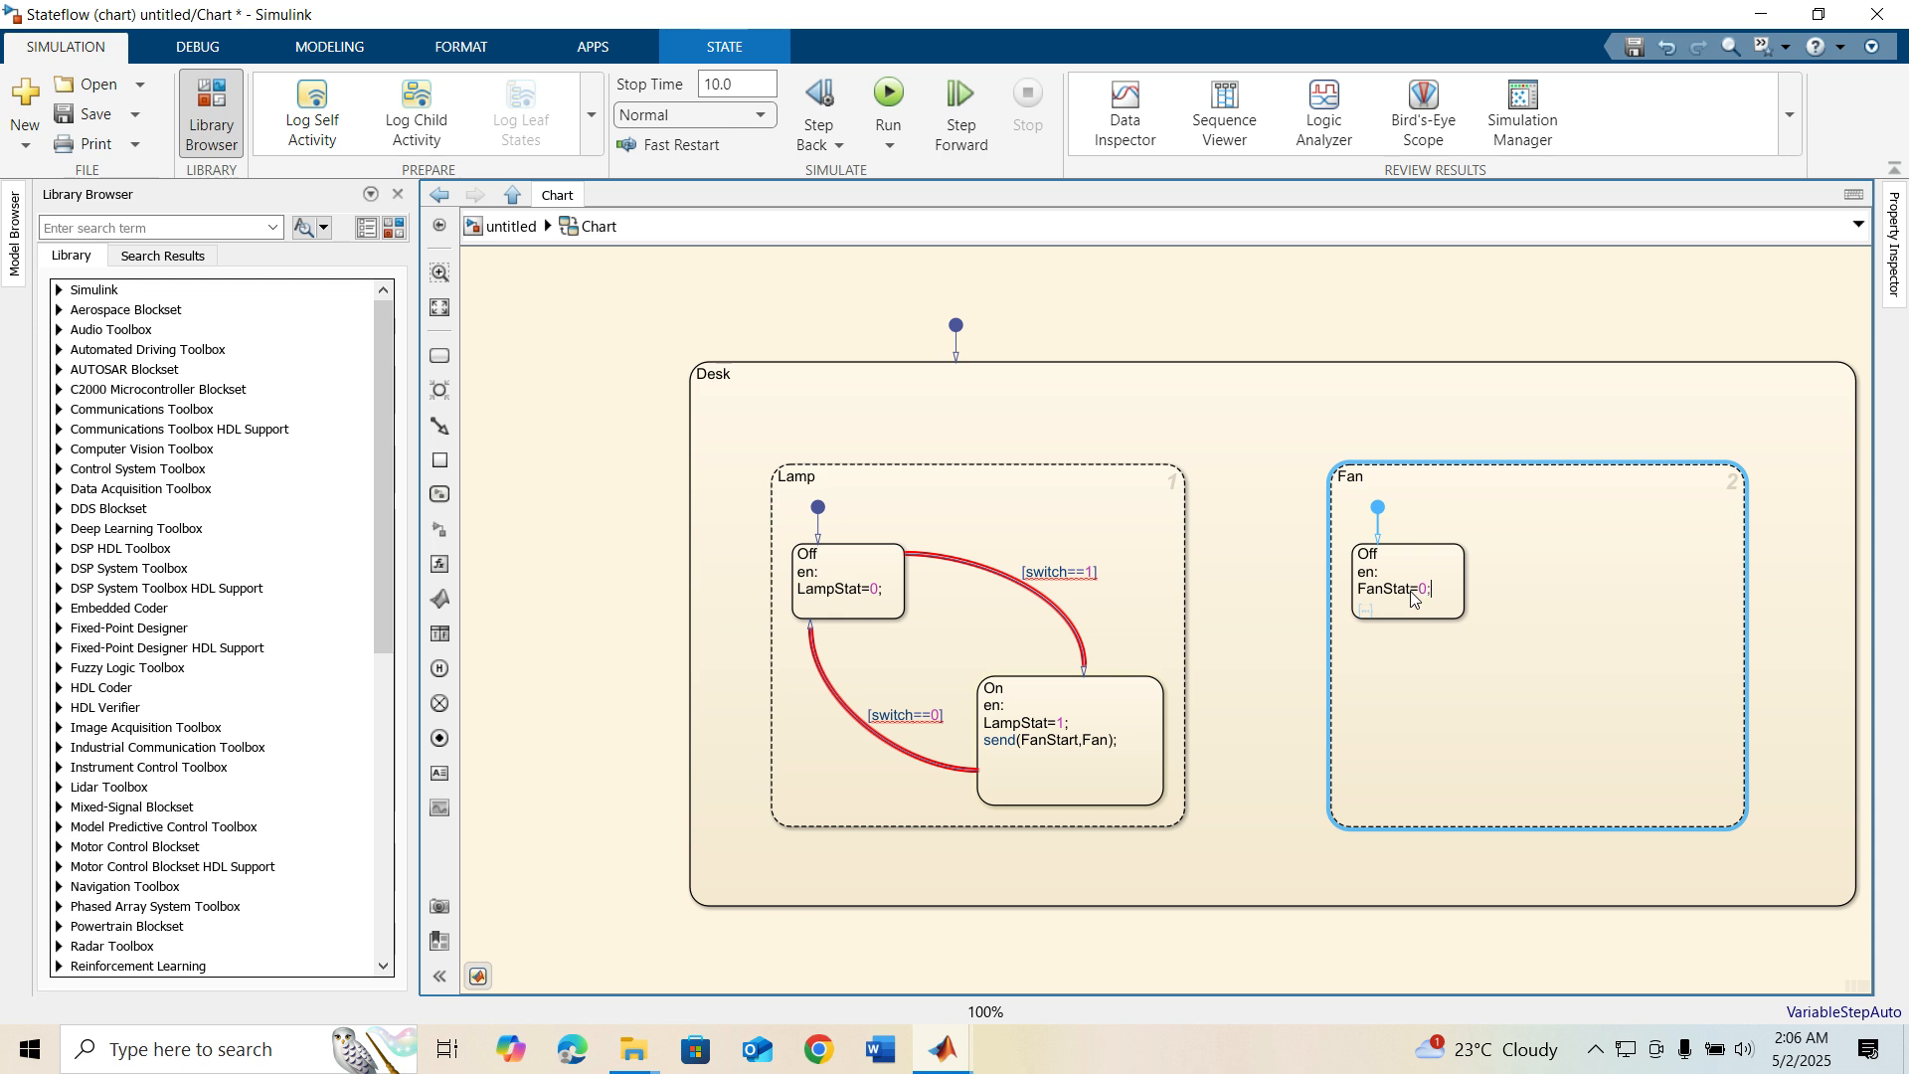
click(1481, 704)
Duplicate Off to the lower right of Fan and change the copy to On with the entry action en: FanStat=1;
drag(1406, 584, 1613, 720)
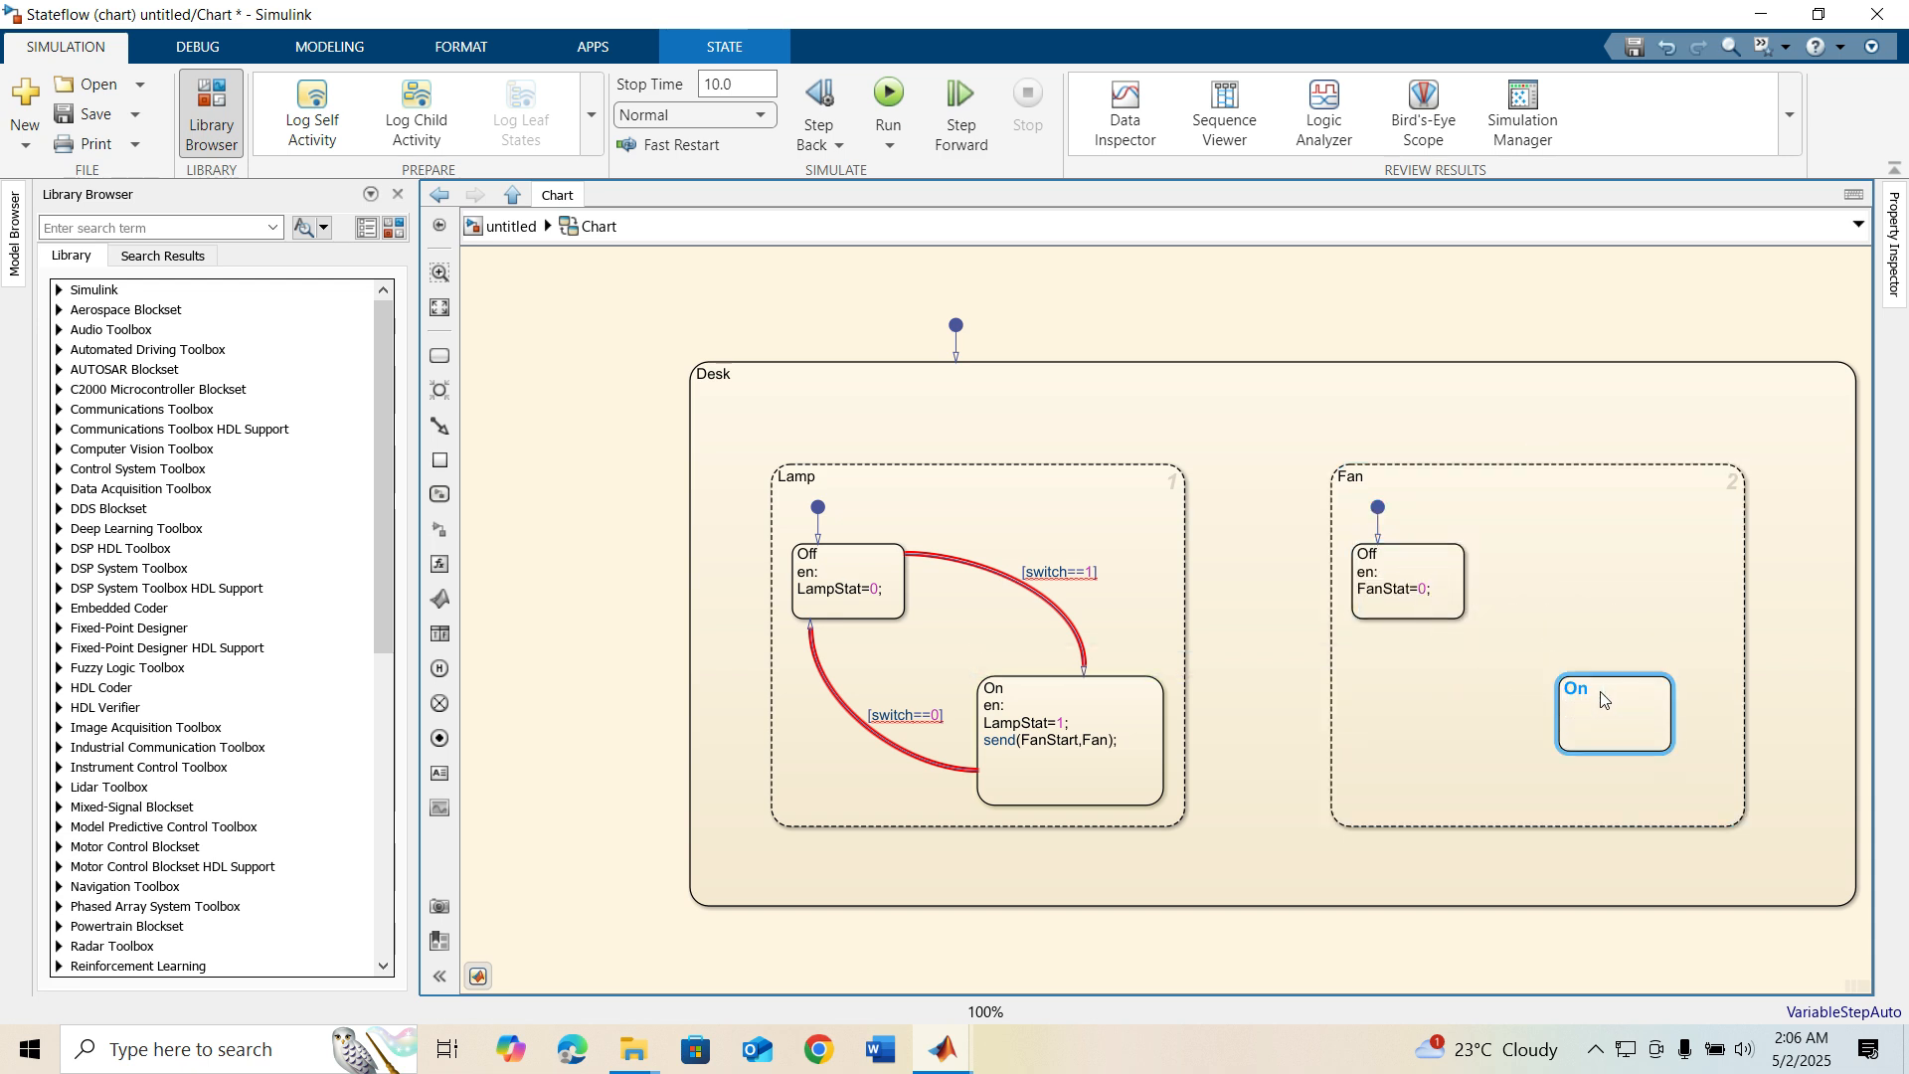
click(1641, 720)
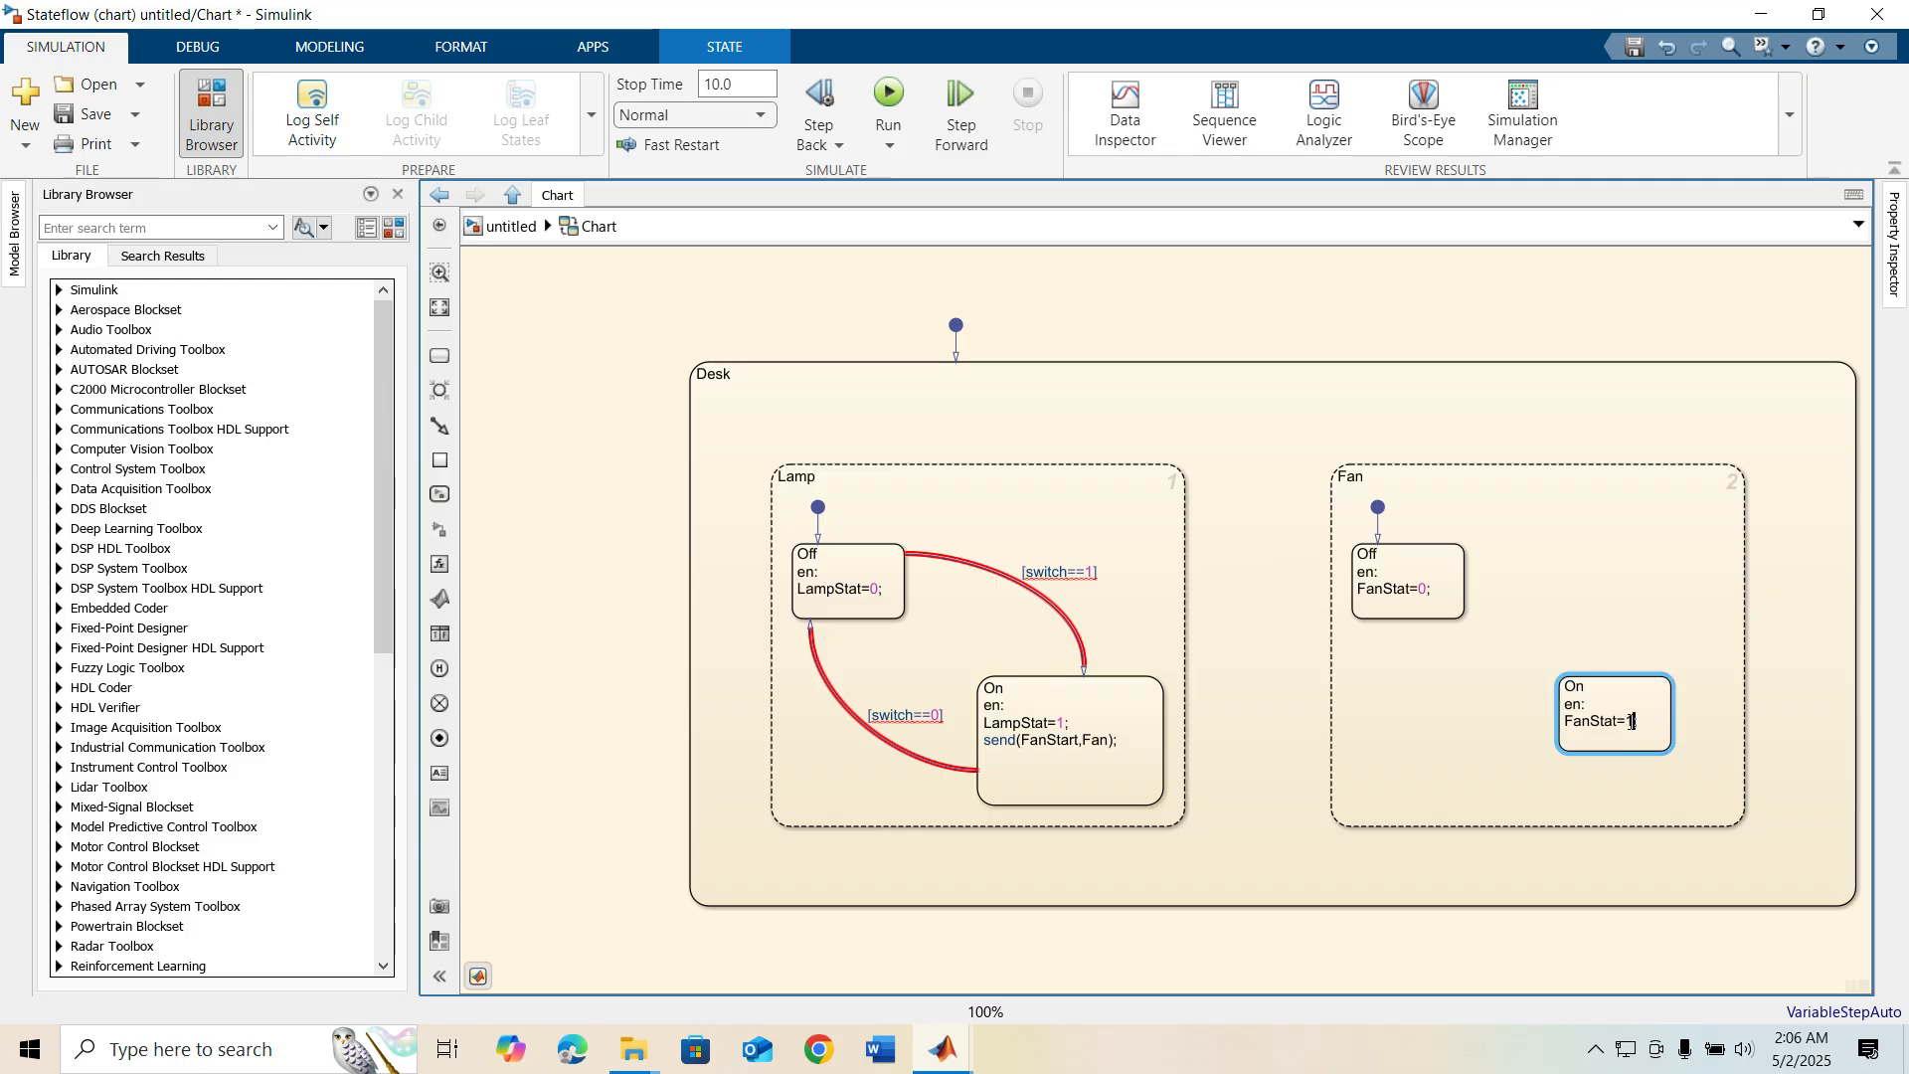
click(1486, 570)
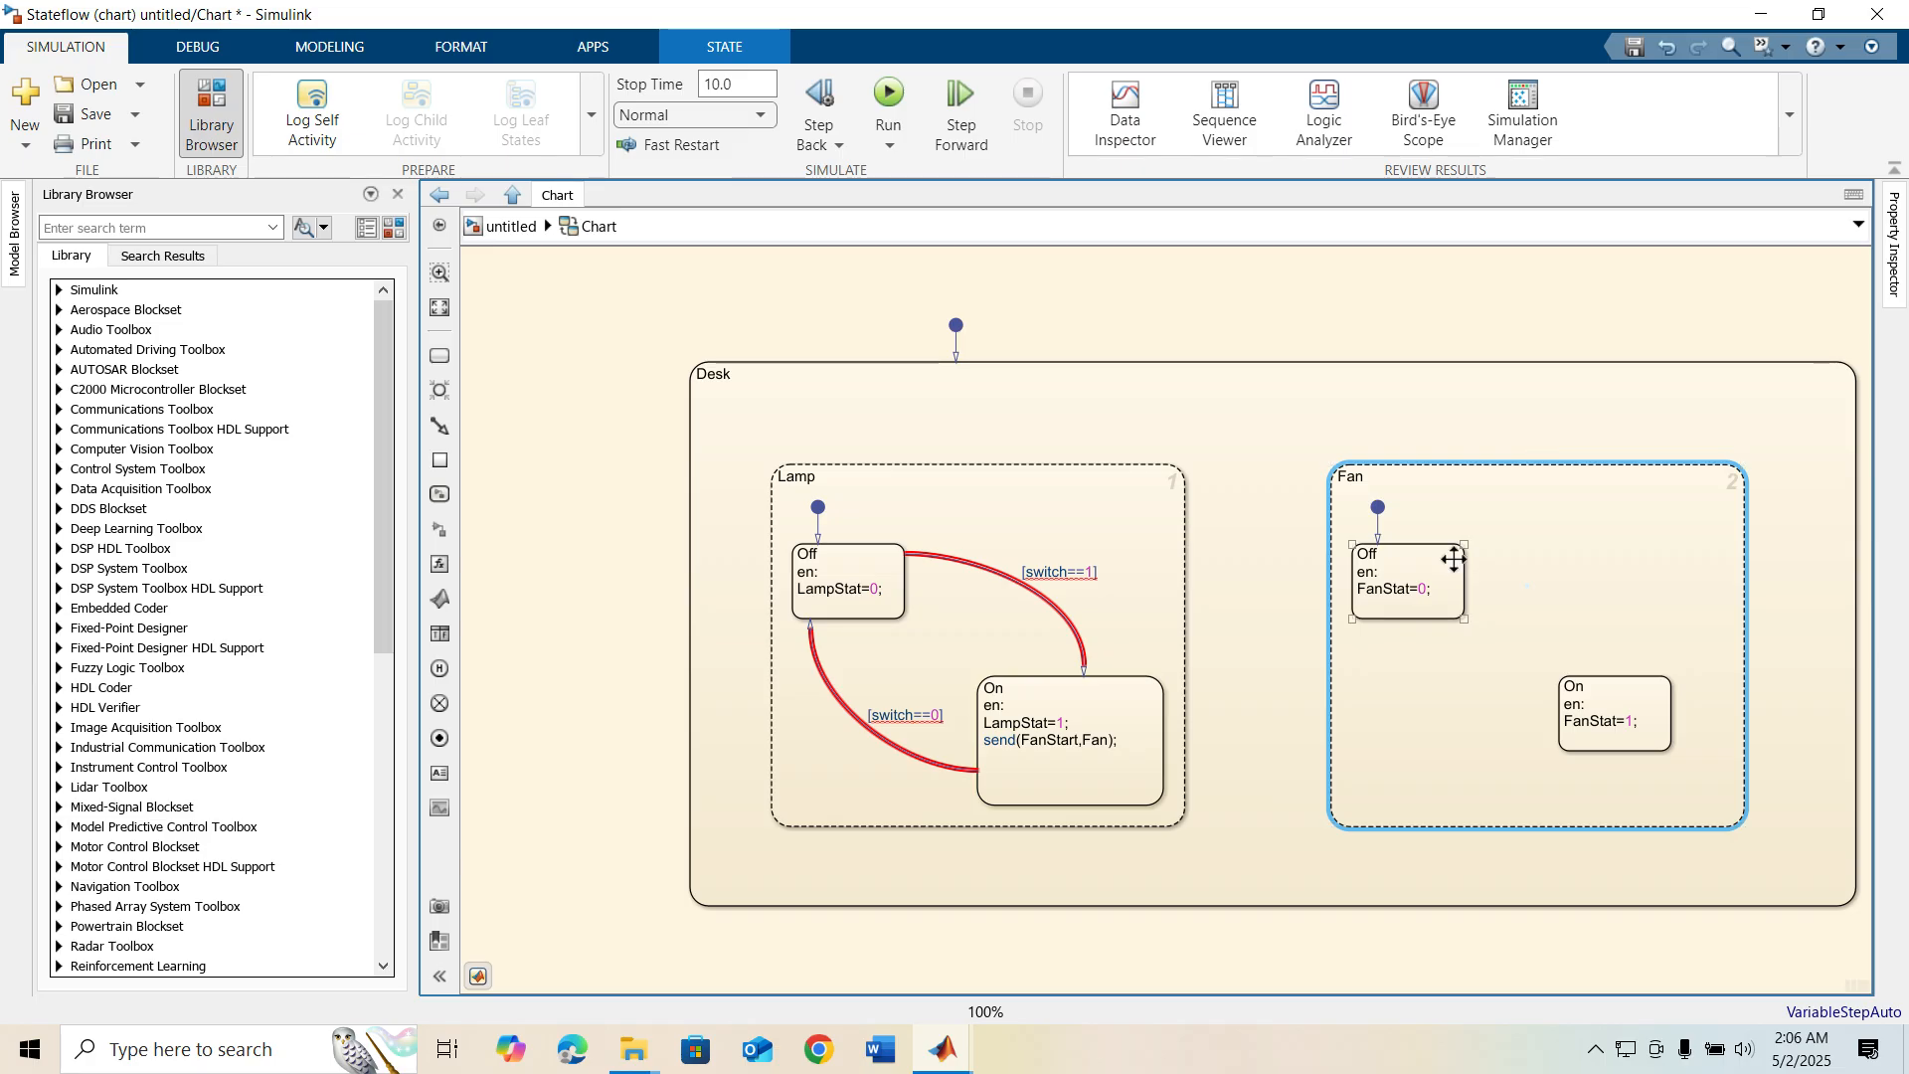
Draw a transition from Off to On inside Fan, triggered by the event FanStart
drag(1470, 559, 1616, 677)
click(1583, 604)
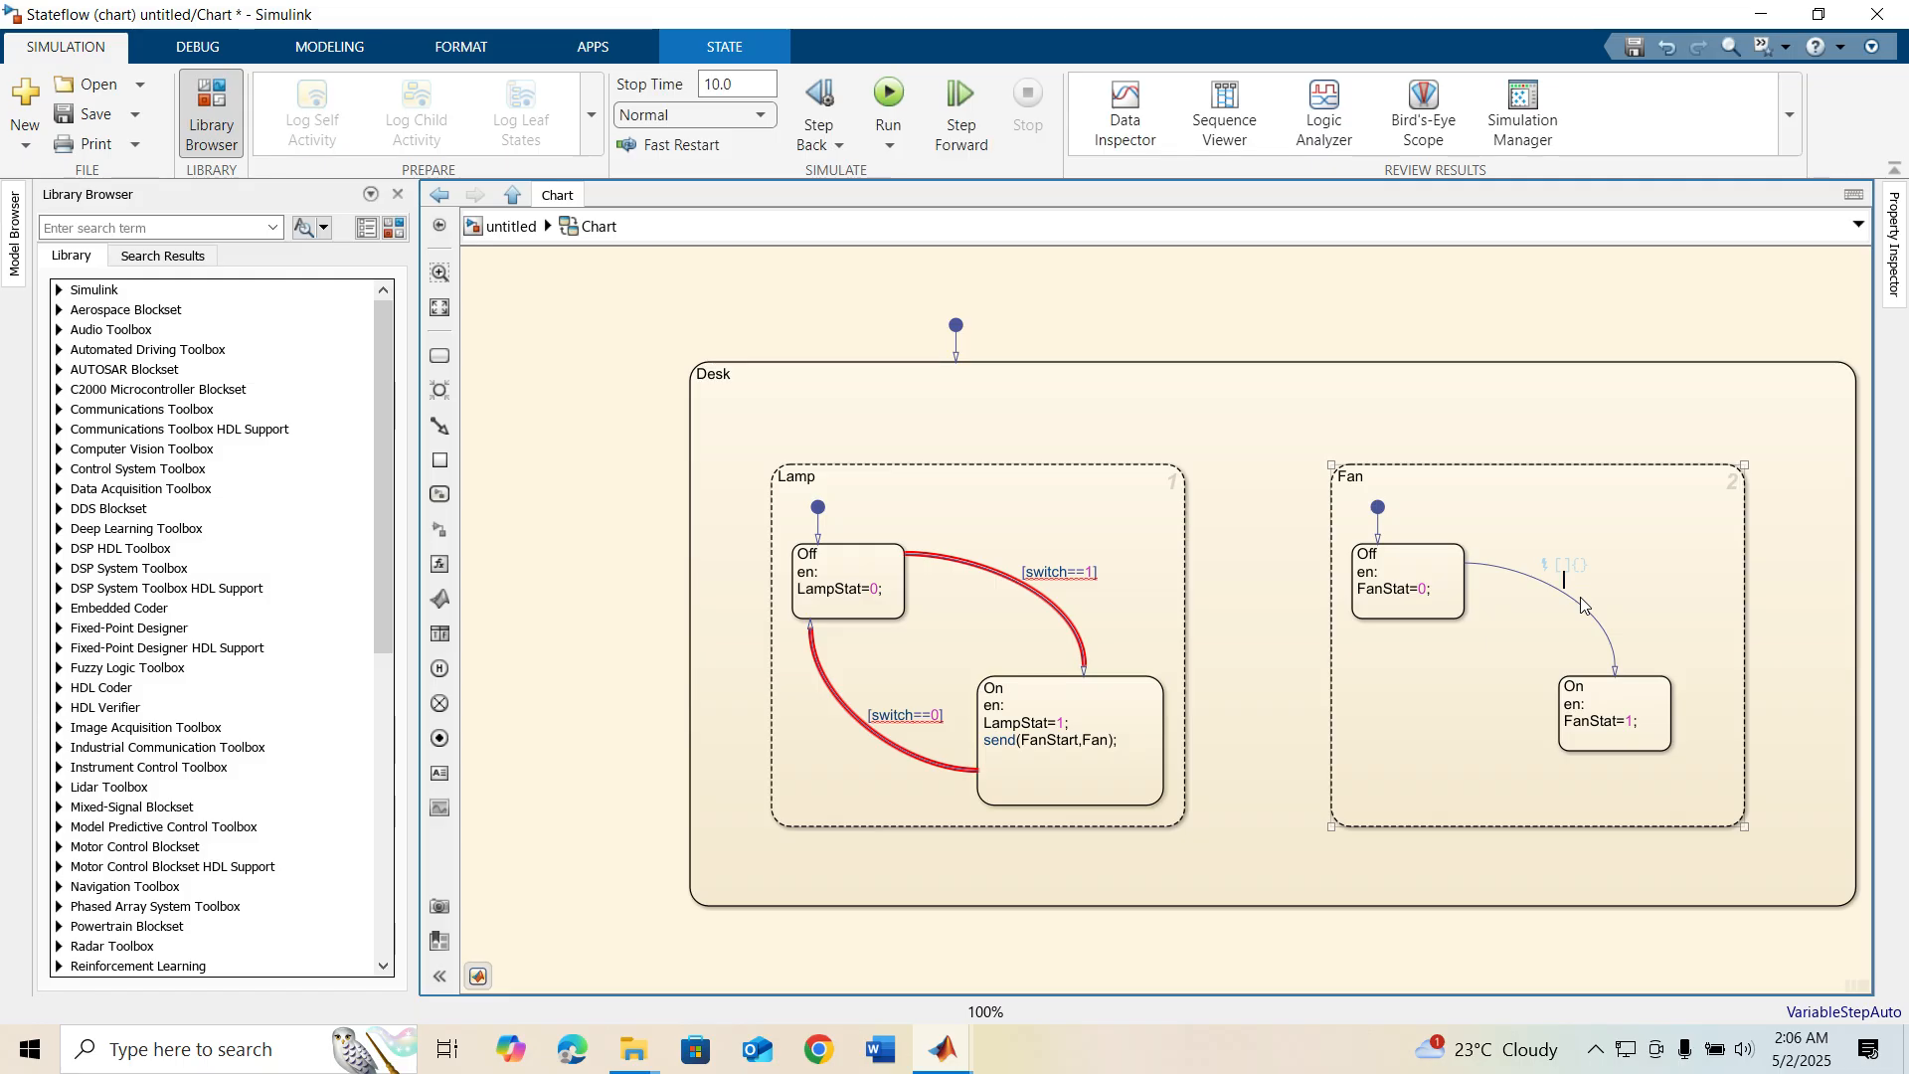
text(FanStart)
click(1470, 690)
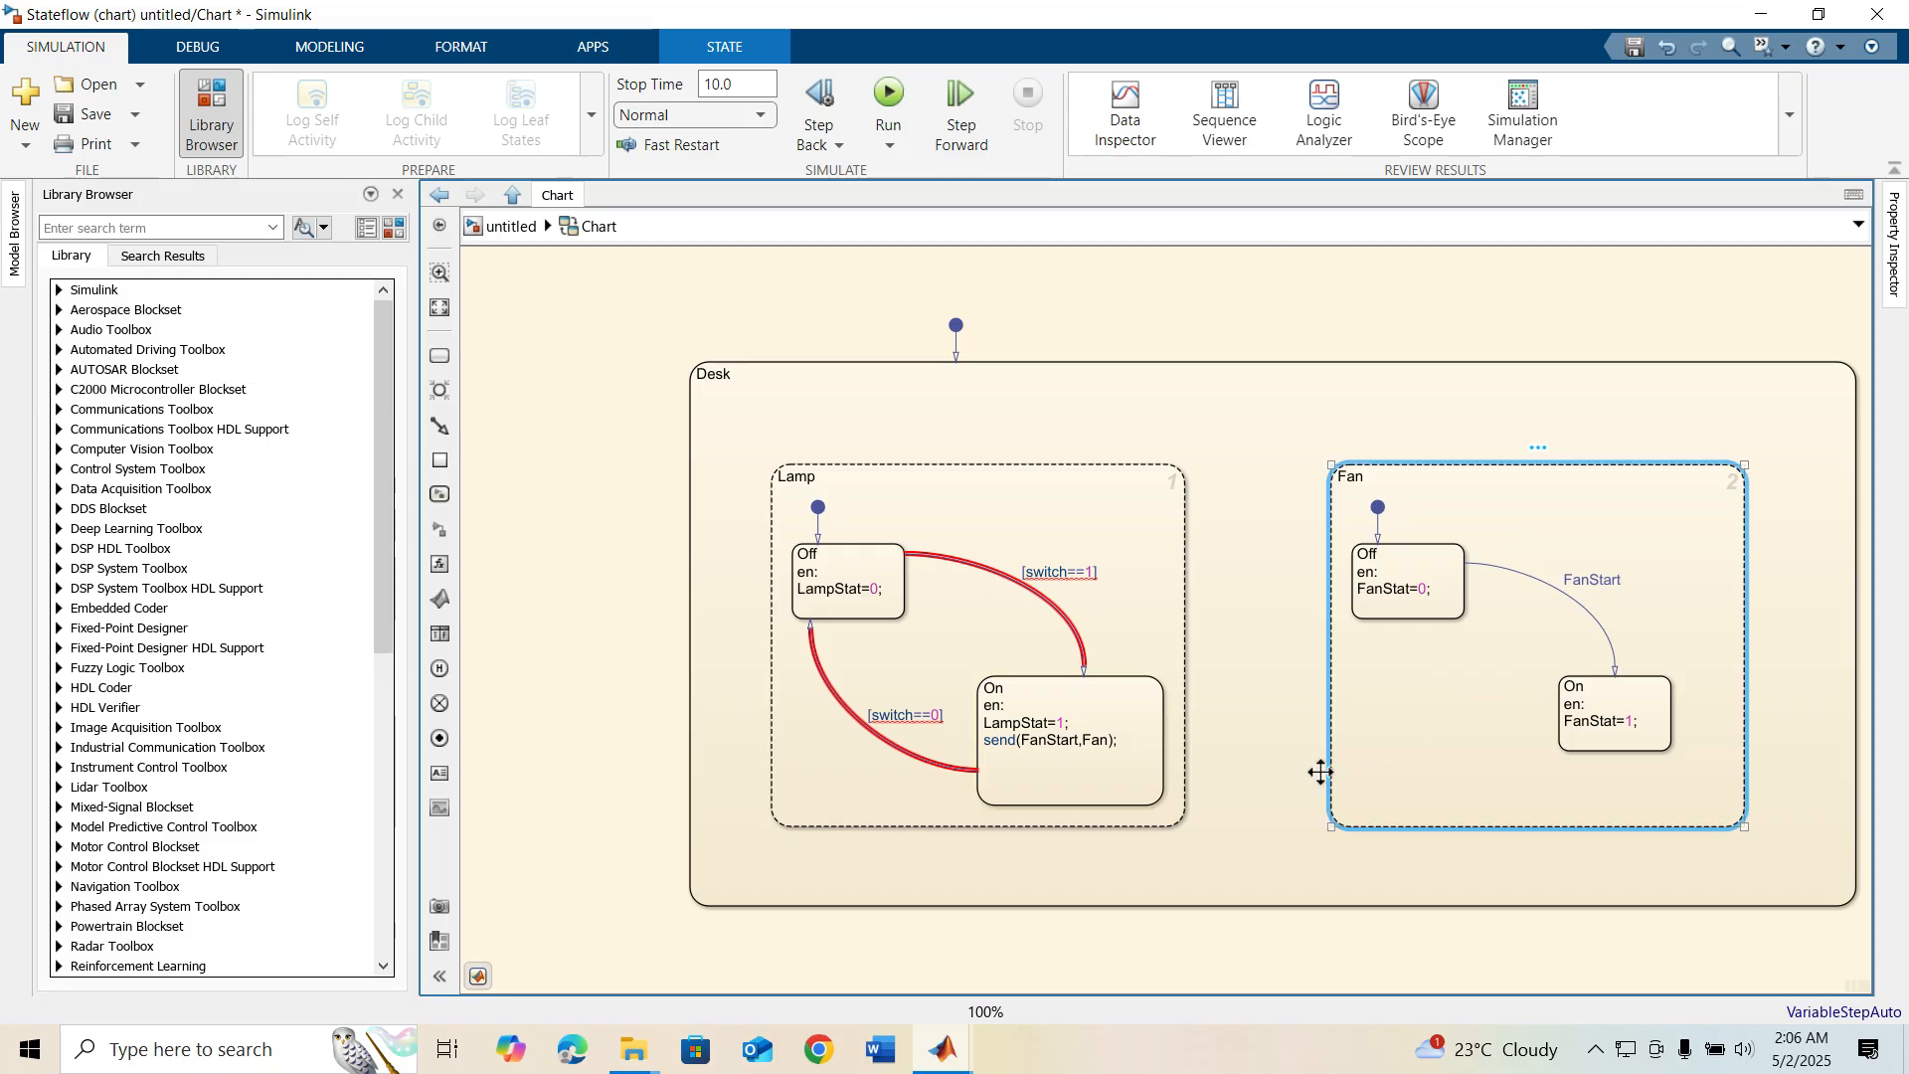
click(1273, 656)
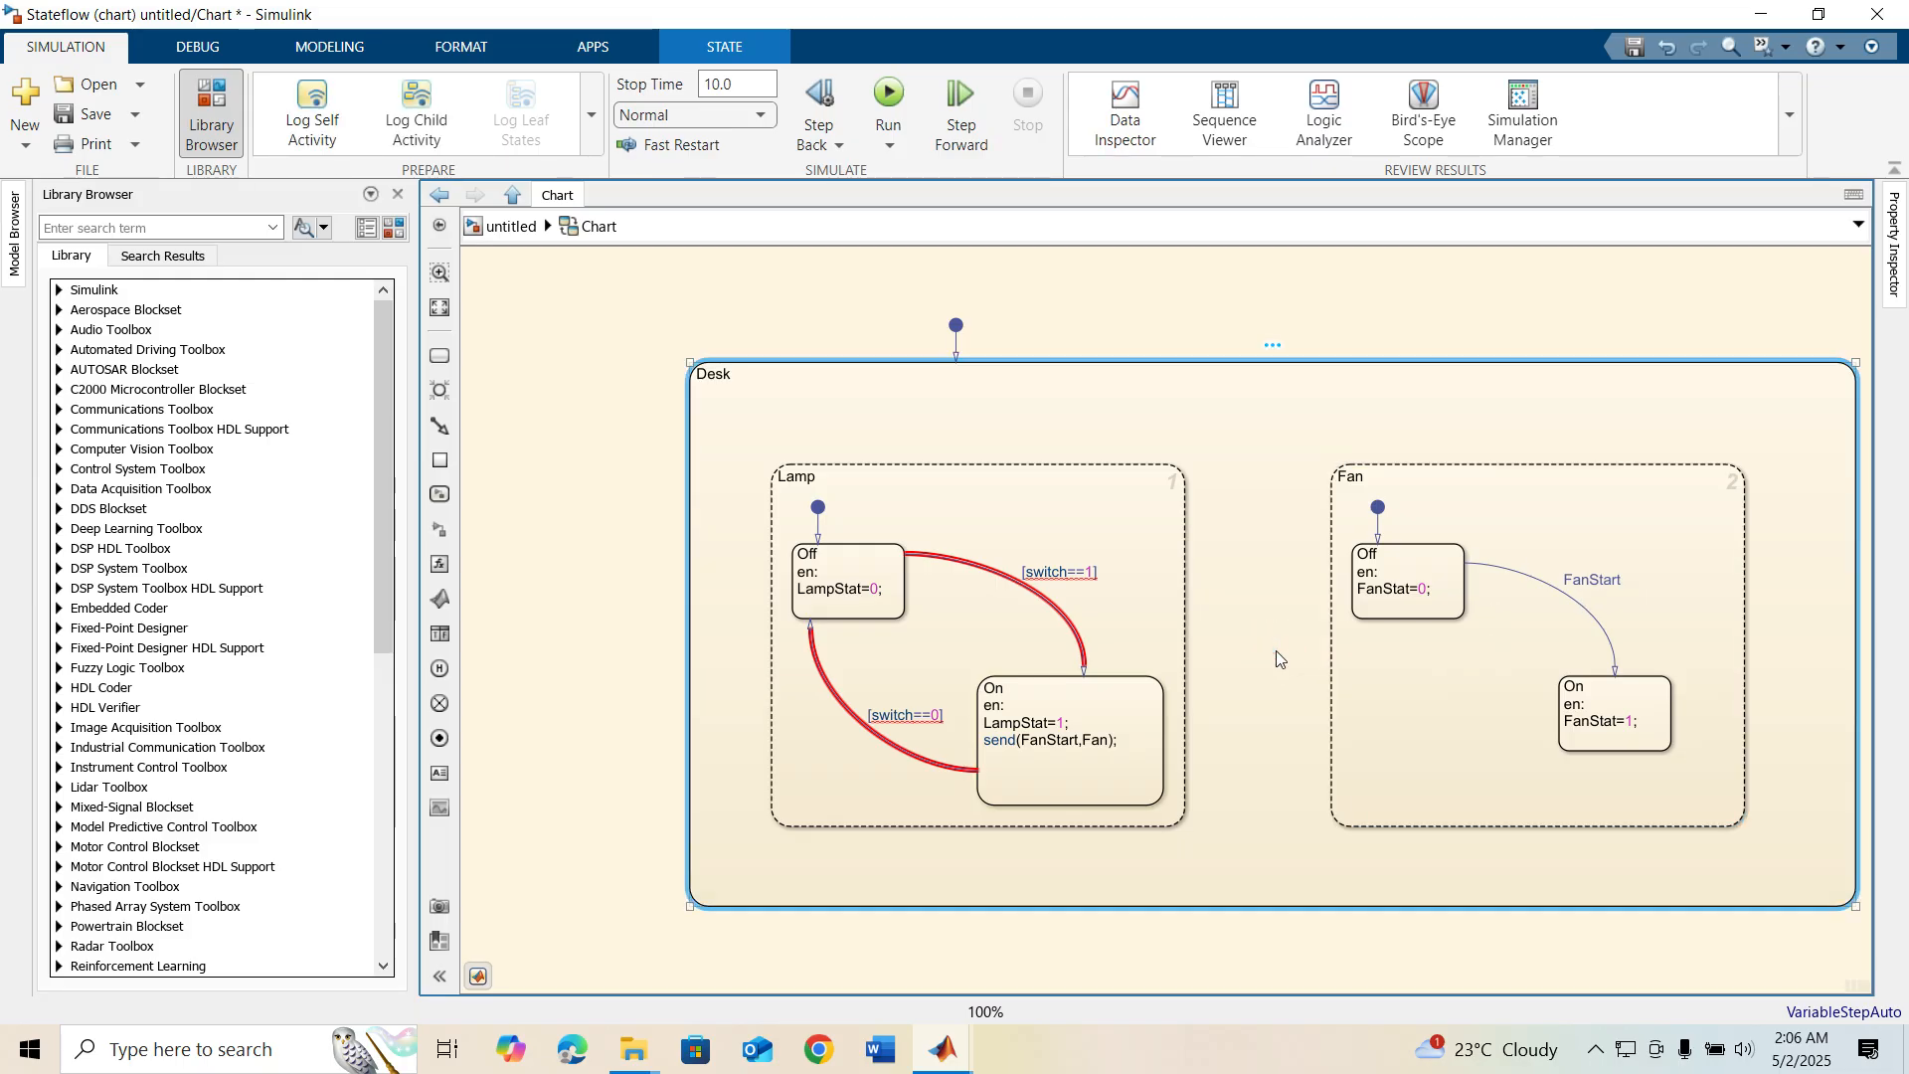
click(1081, 746)
Draw a return transition from On to Off inside Fan with the condition [switch==0]
click(1446, 699)
drag(1559, 730, 1407, 621)
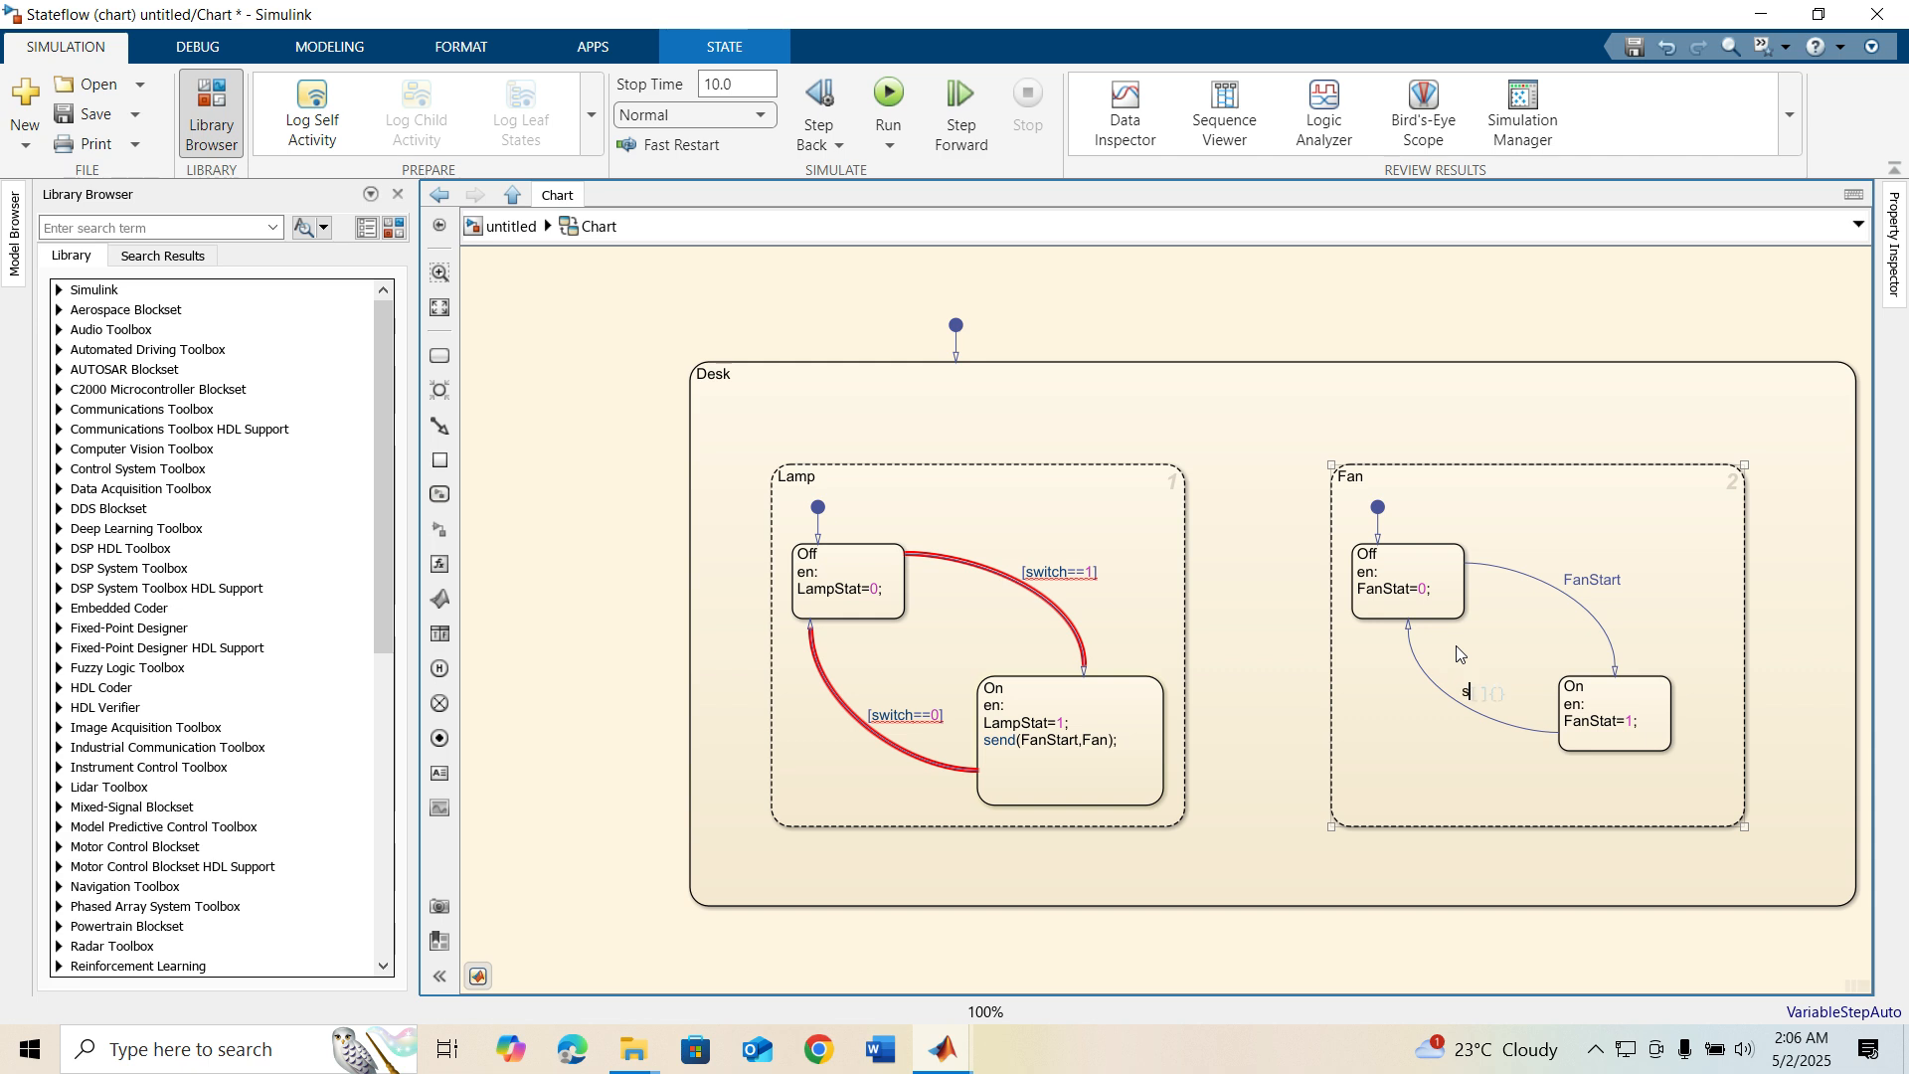
text(switch==0)
click(1436, 773)
Capitalize the variable in the condition of Lamp's Off-to-On transition so it reads [Switch==1]
click(1034, 669)
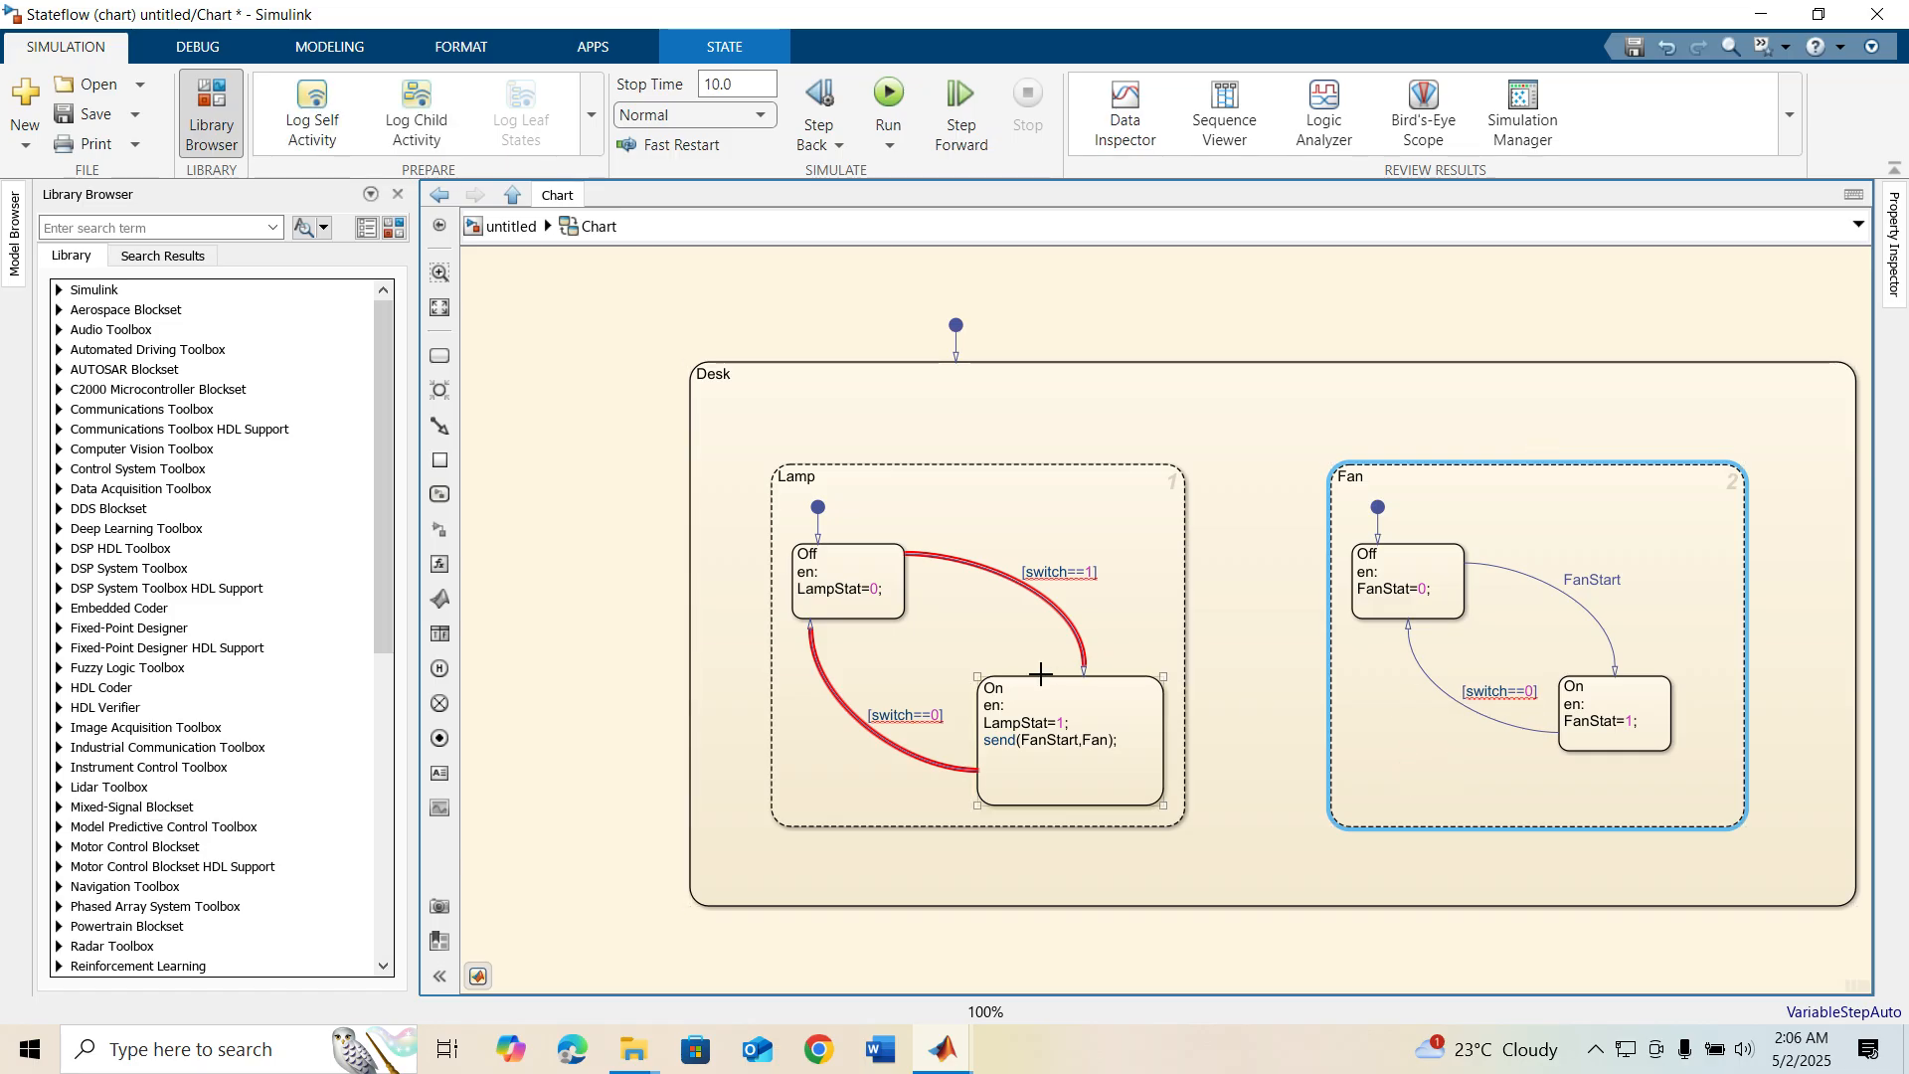
scroll(1034, 587, up, 1)
click(1034, 586)
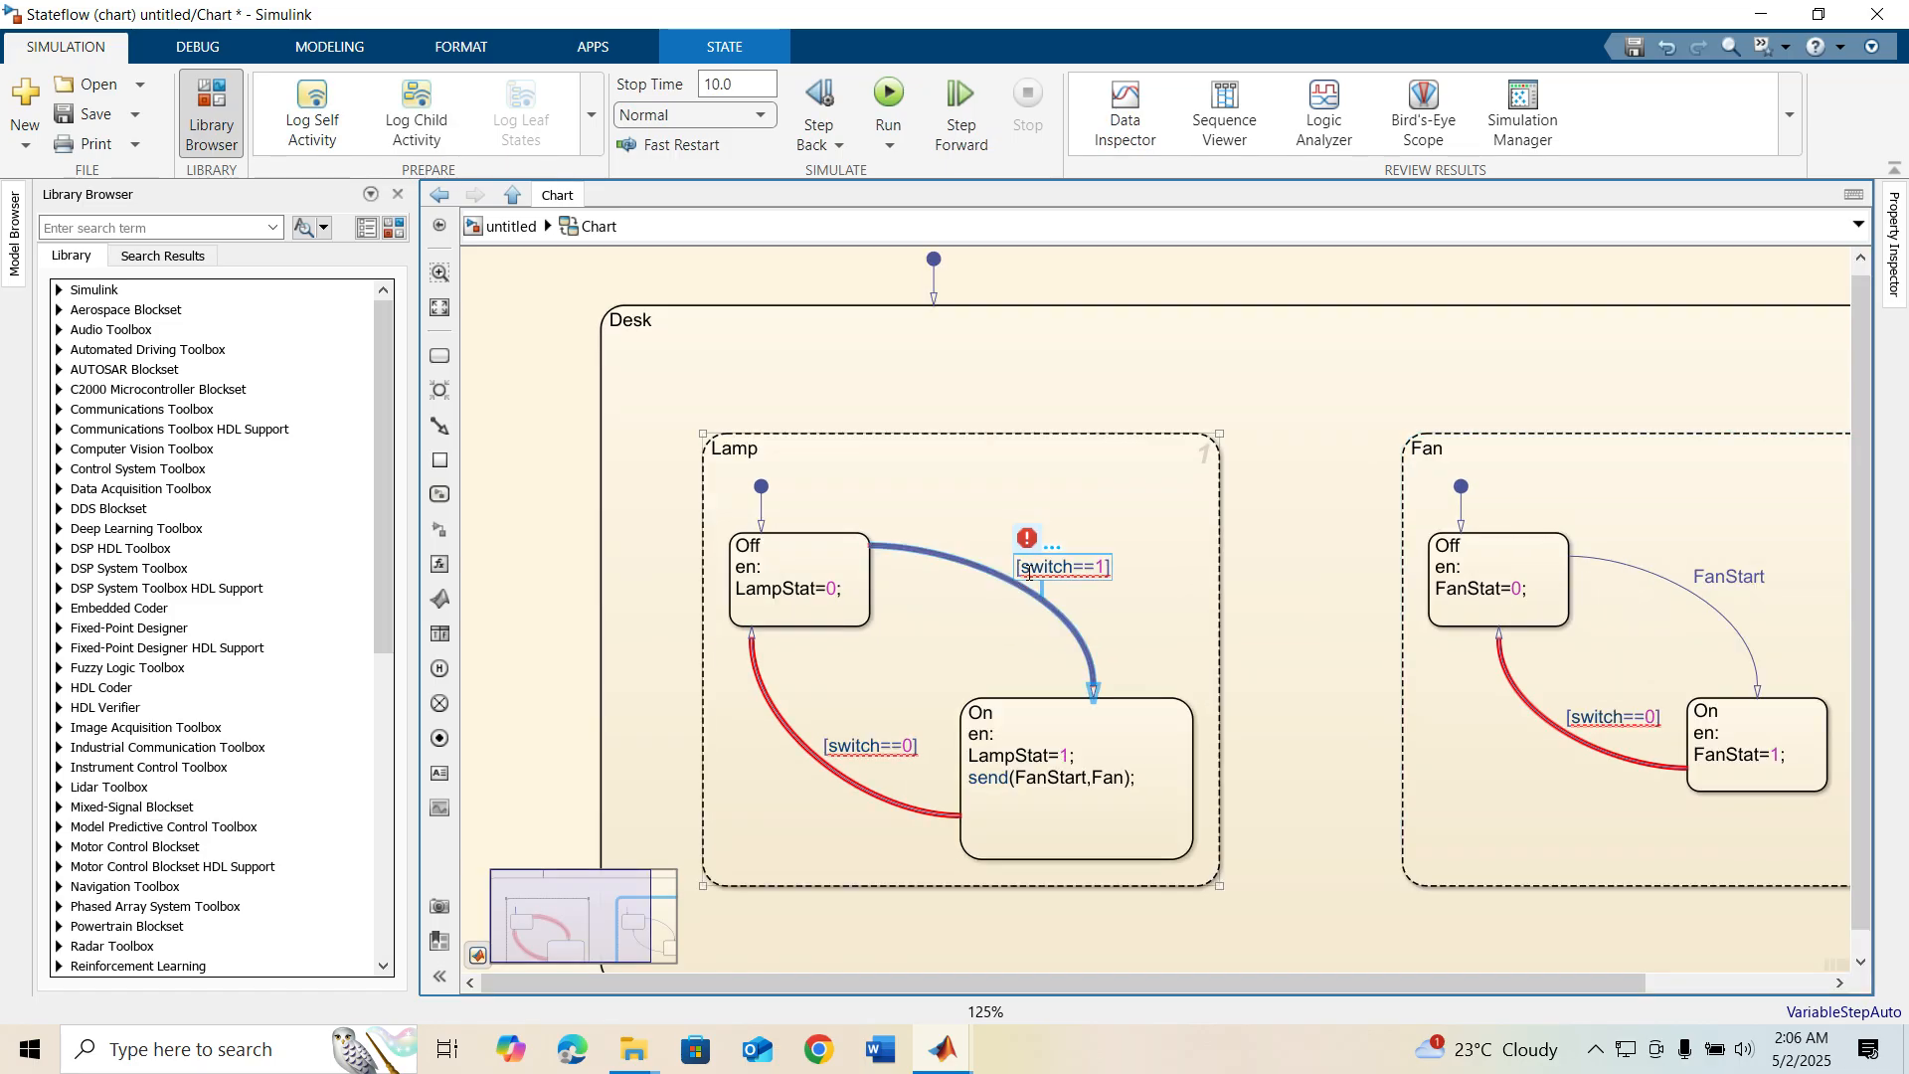
click(1029, 572)
key(BackSpace)
text(S)
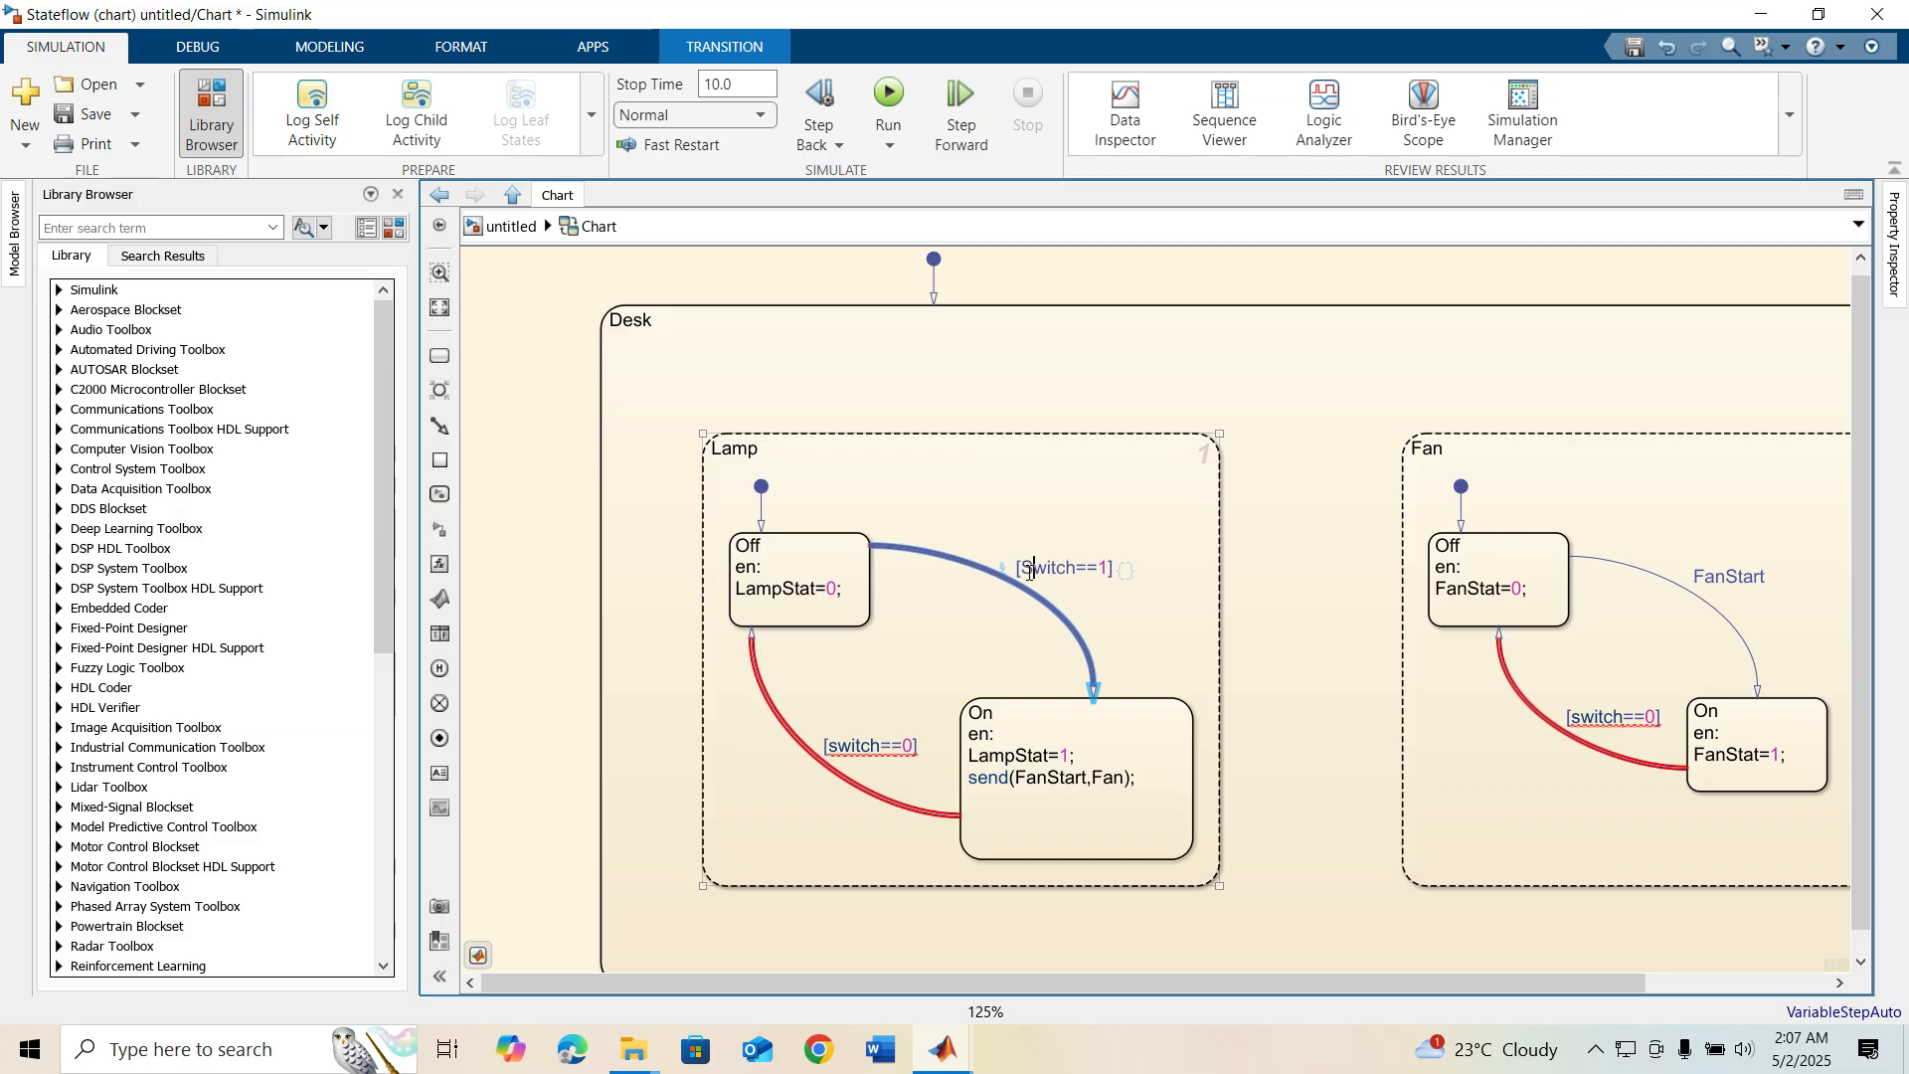
click(1005, 639)
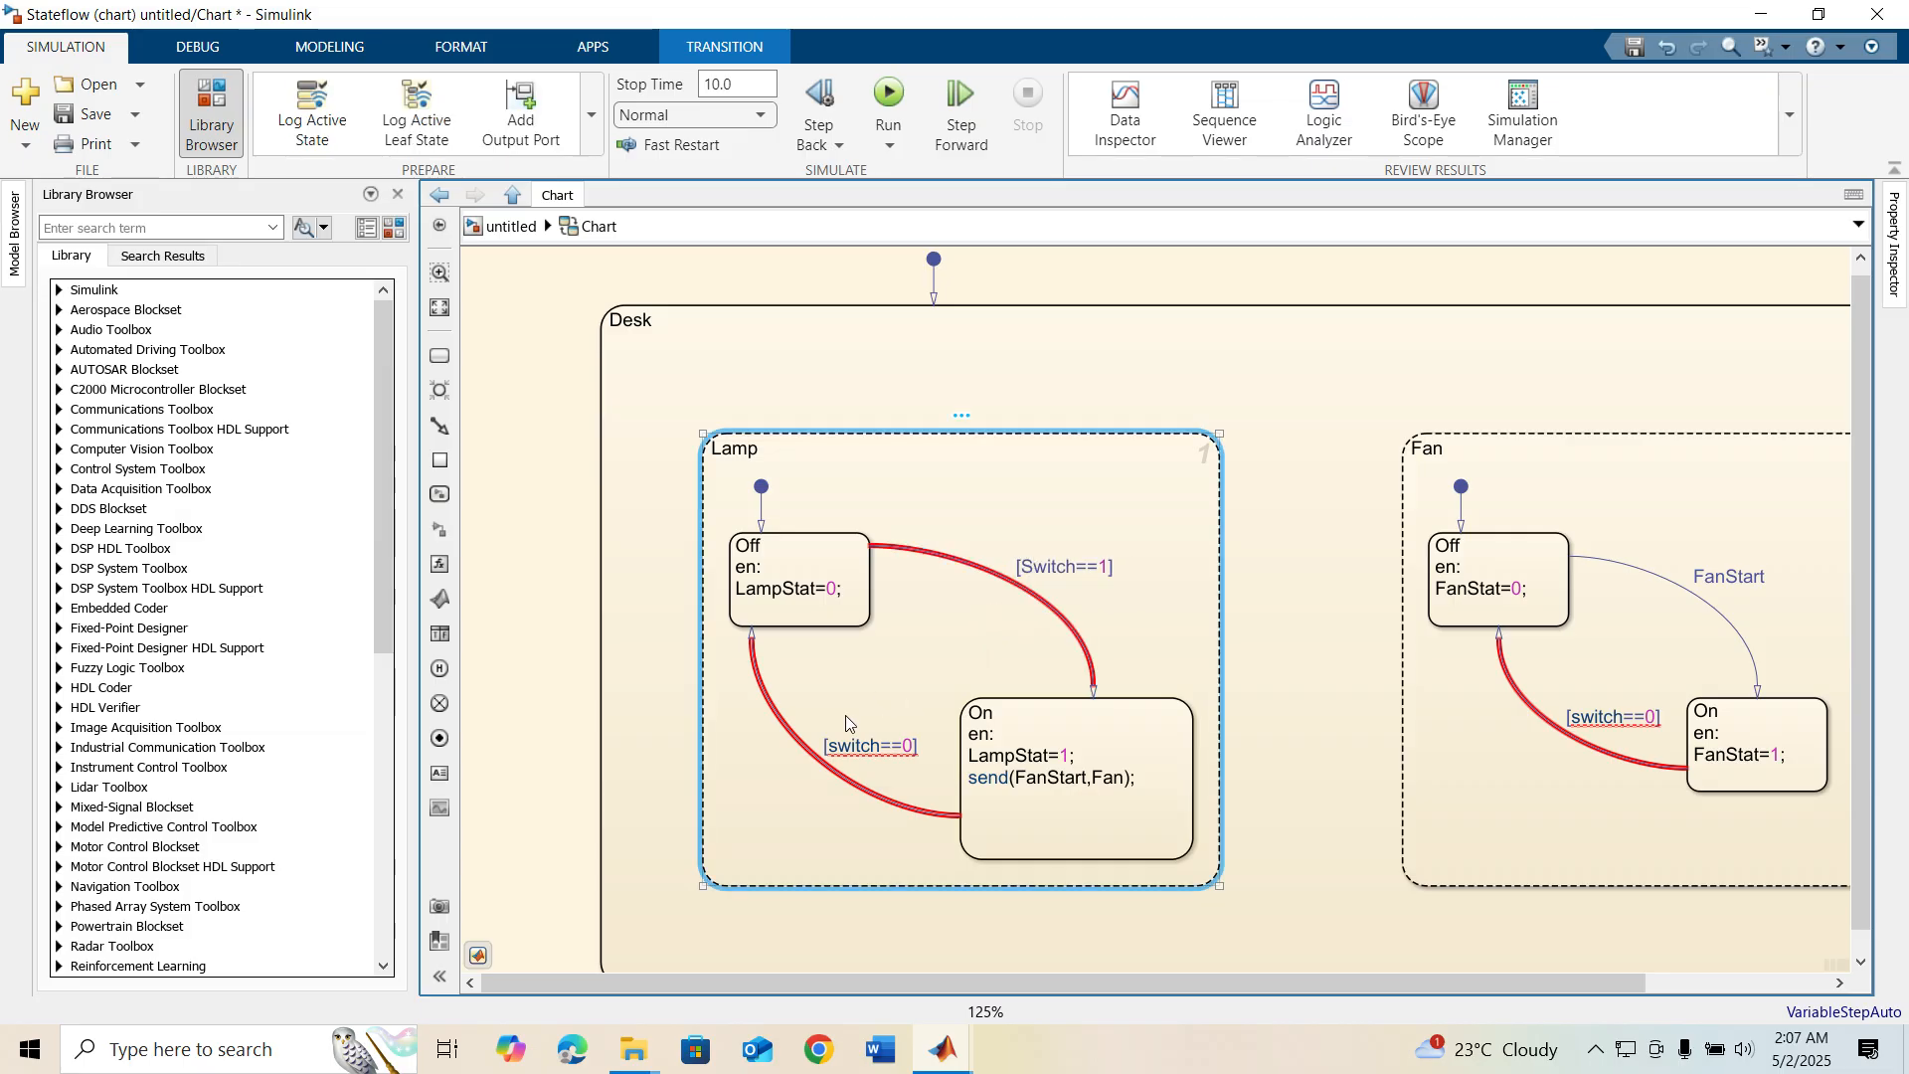
Capitalize the variable in the condition of Lamp's On-to-Off transition so it reads [Switch==0]
click(828, 748)
click(838, 748)
key(BackSpace)
text(S)
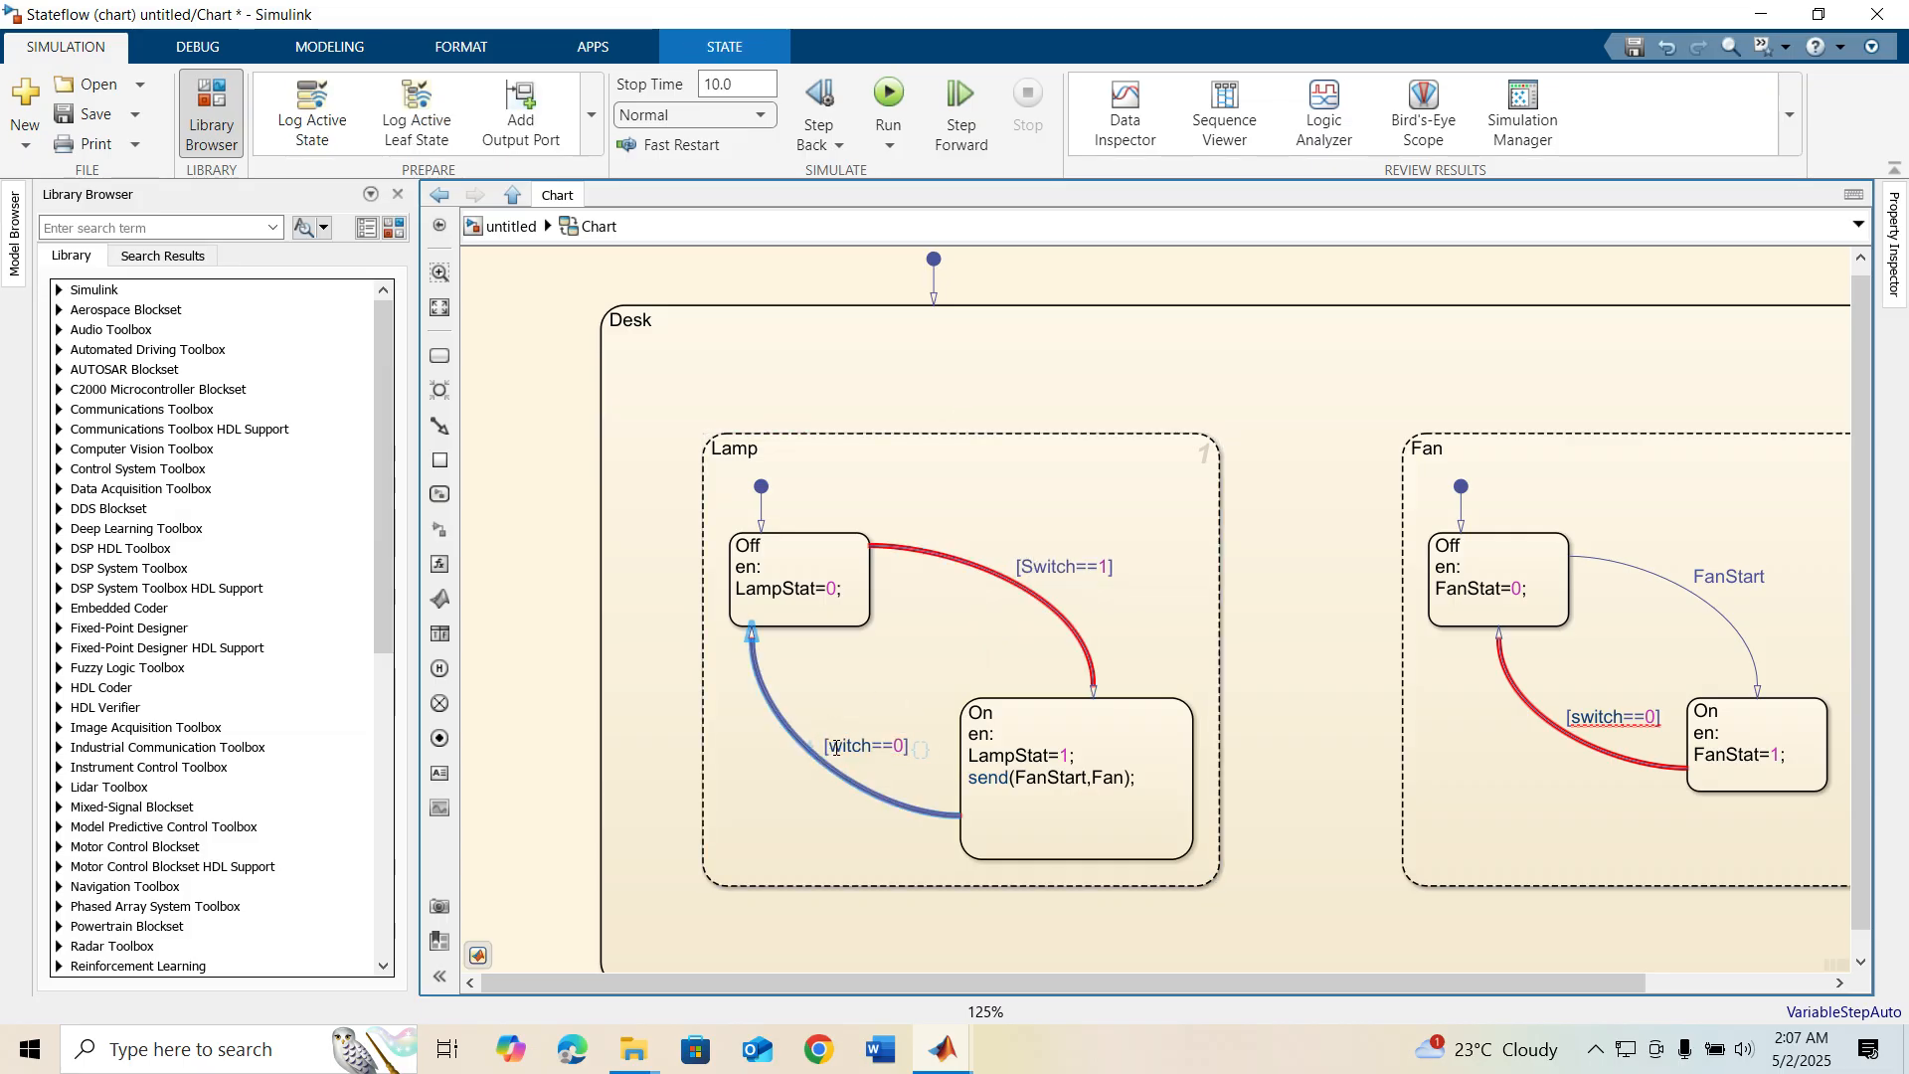
click(1318, 759)
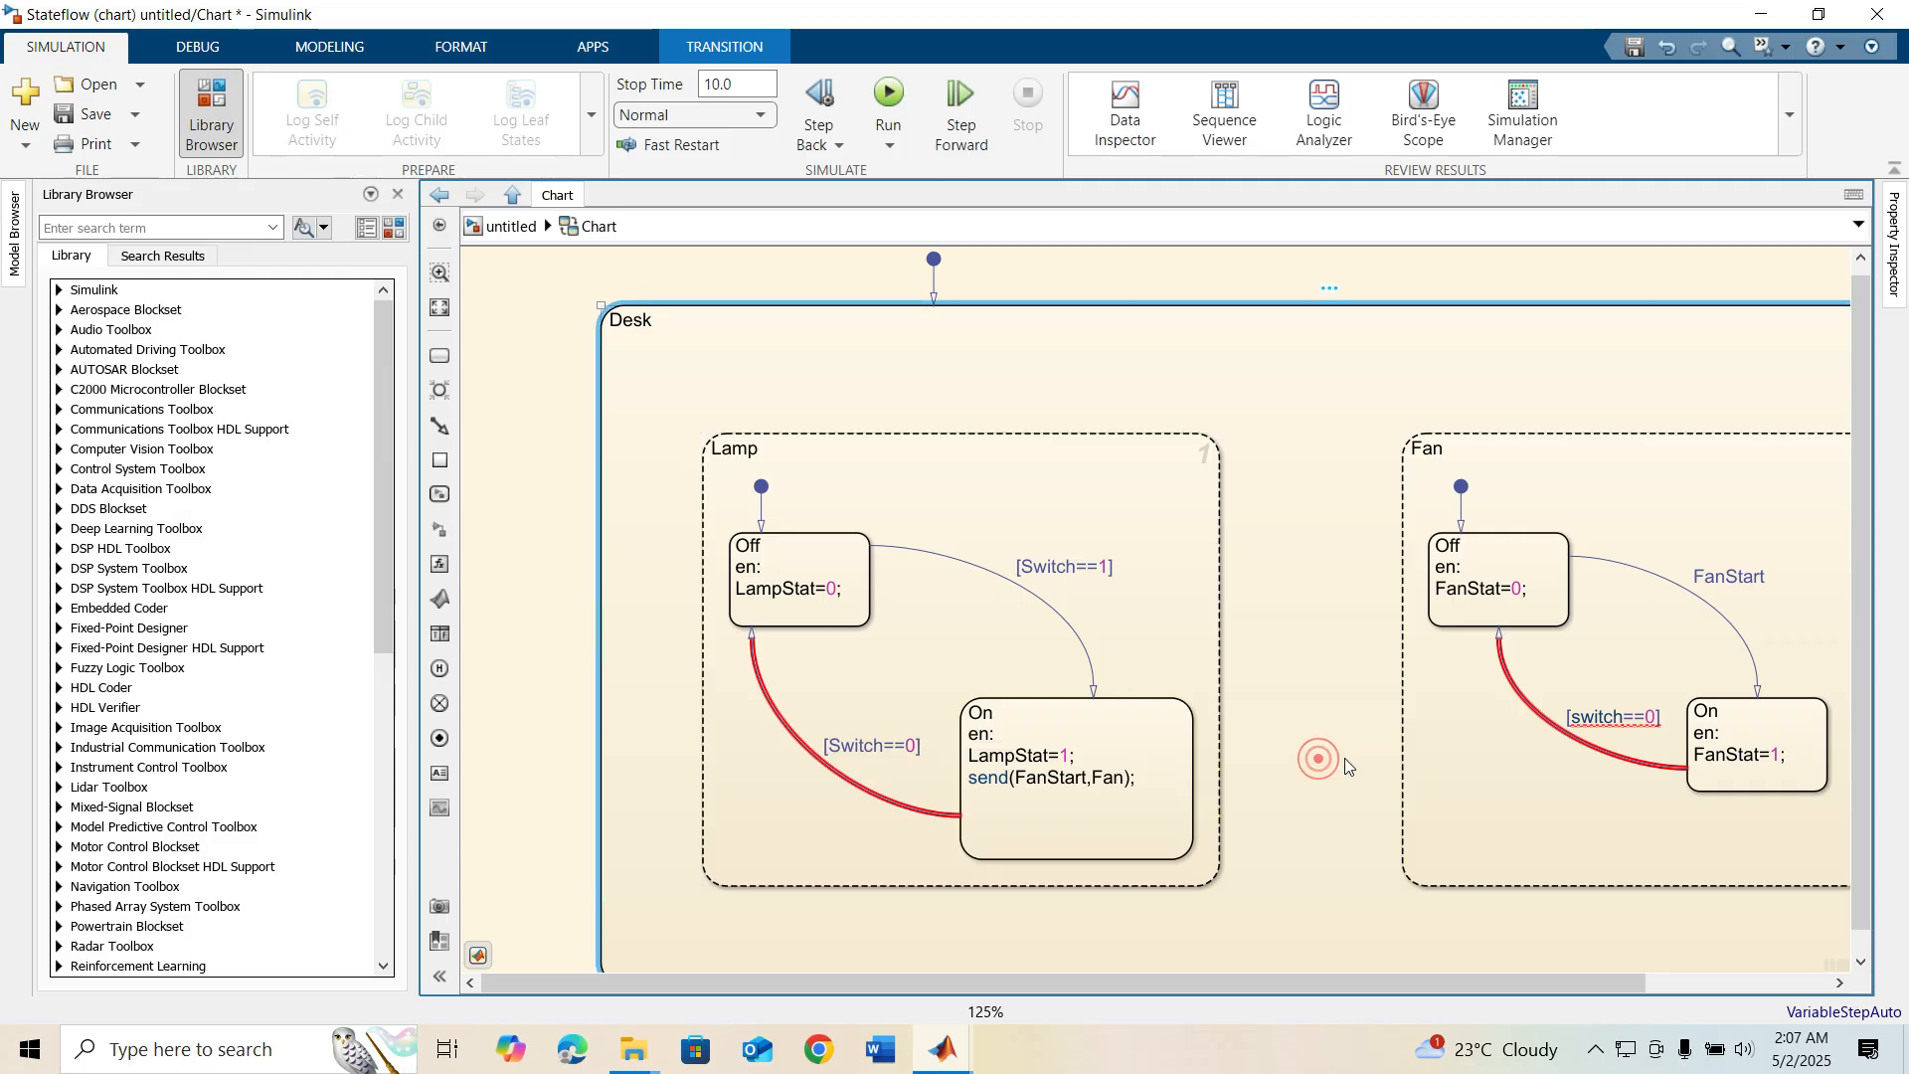
Capitalize the variable in the condition of Fan's On-to-Off transition so it reads [Switch==0]
click(1581, 714)
click(1582, 715)
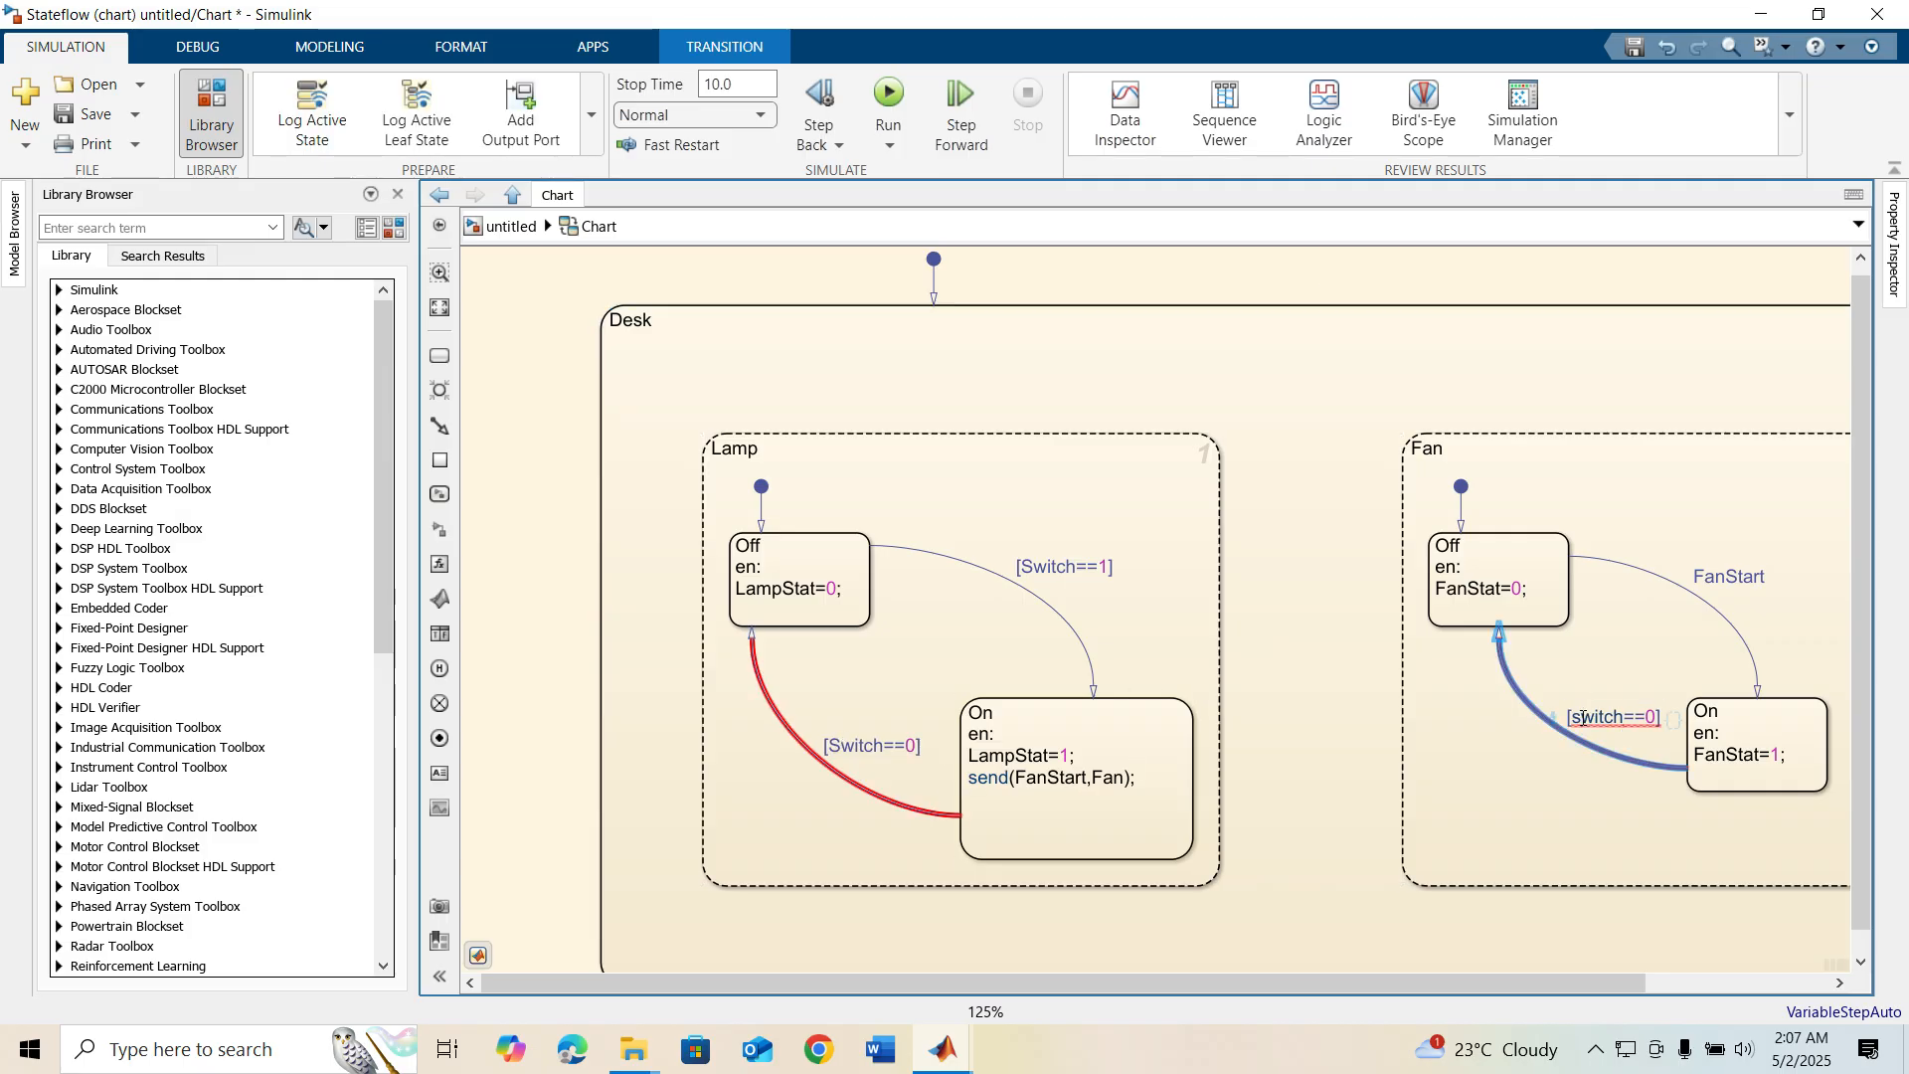
key(BackSpace)
text(S)
click(1551, 829)
scroll(1377, 684, down, 1)
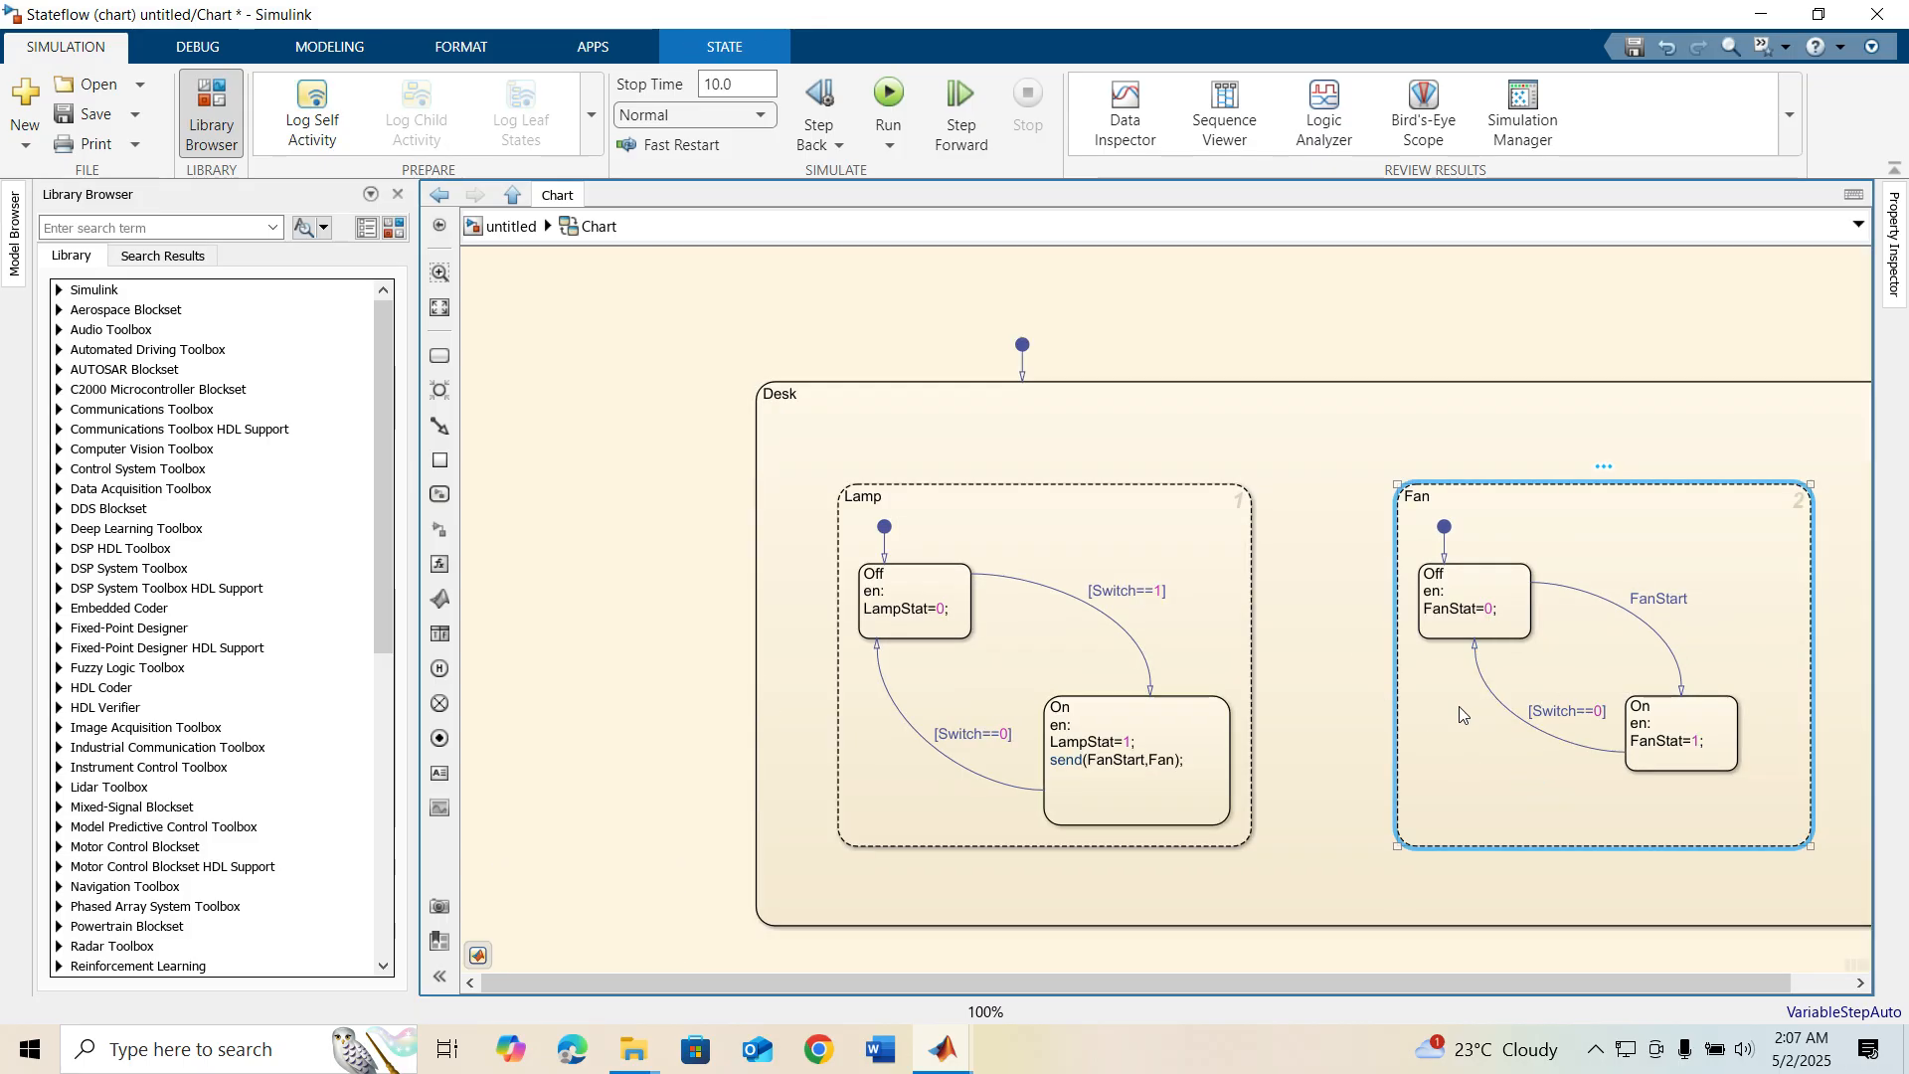
Define the FanStart symbol as a Local Event and resolve the remaining undefined symbols Switch, FanStat and LampStat
click(895, 546)
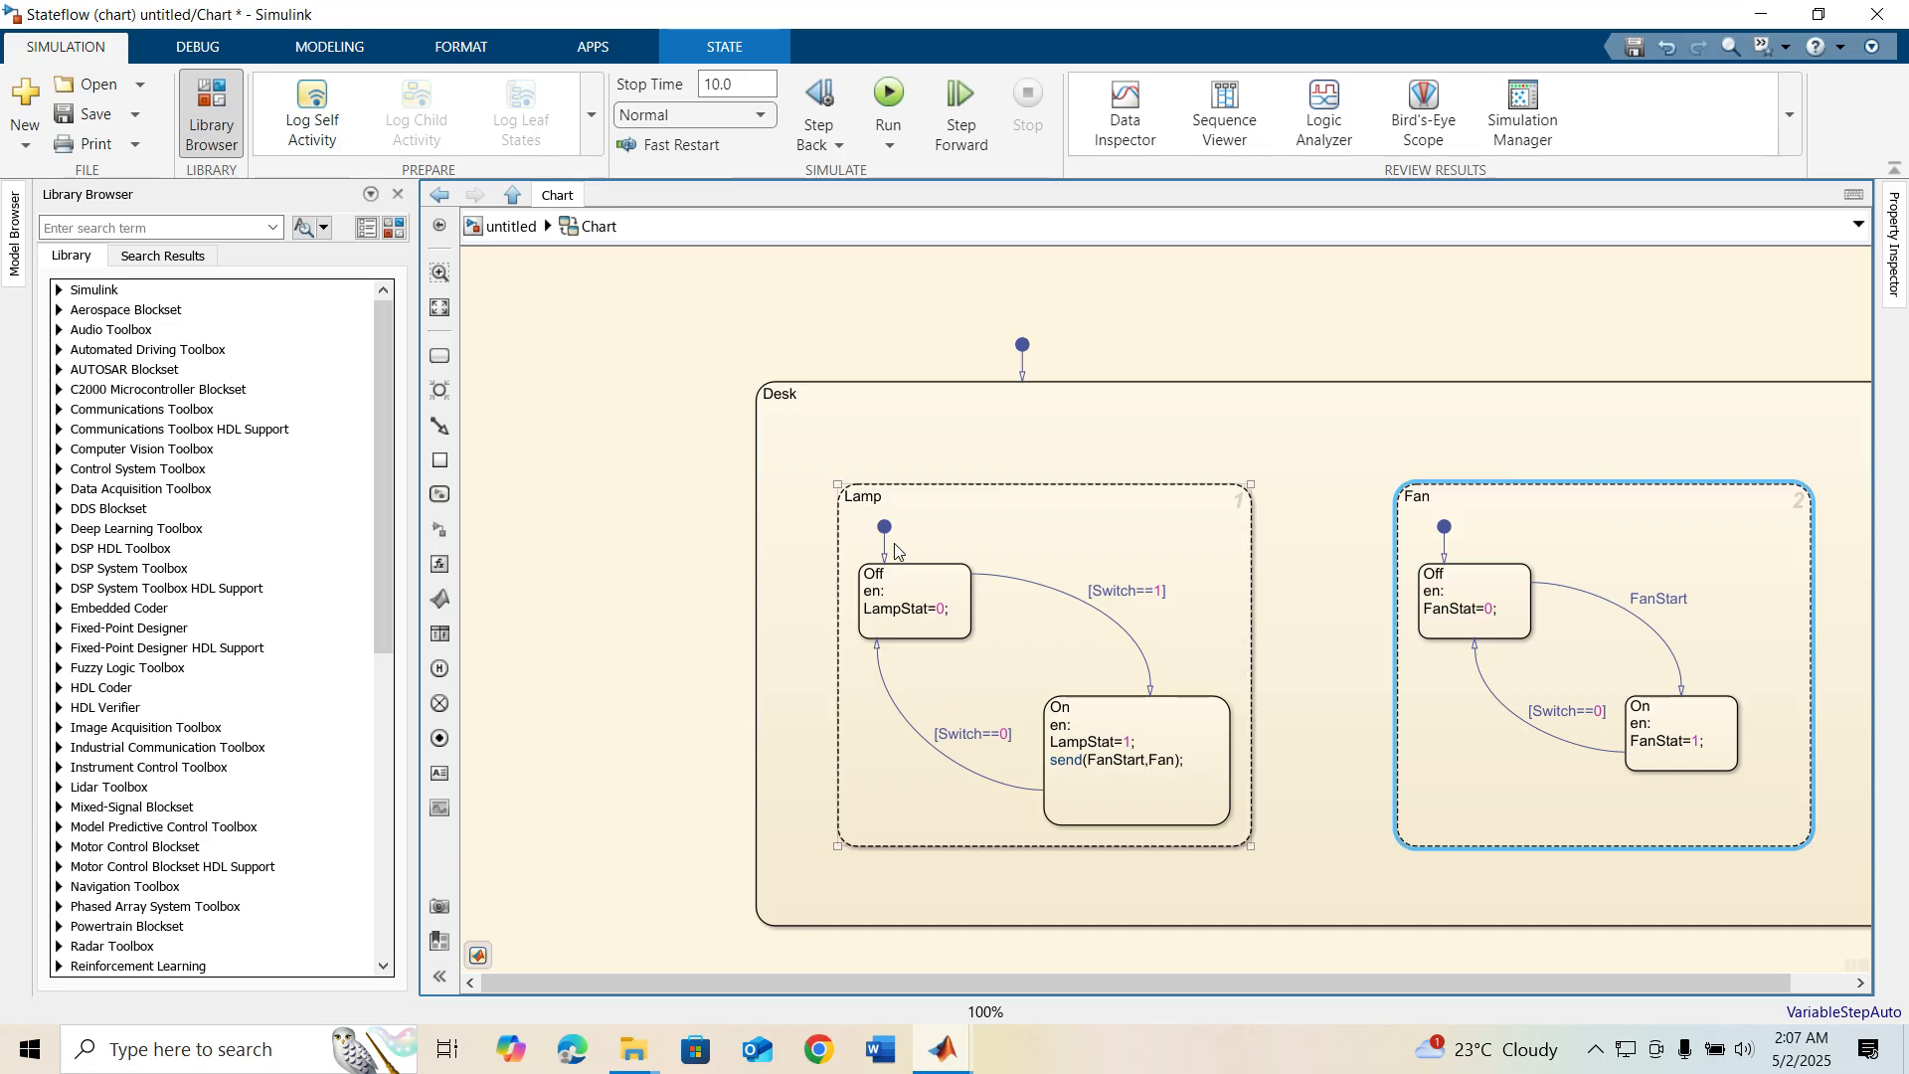
click(538, 462)
click(439, 307)
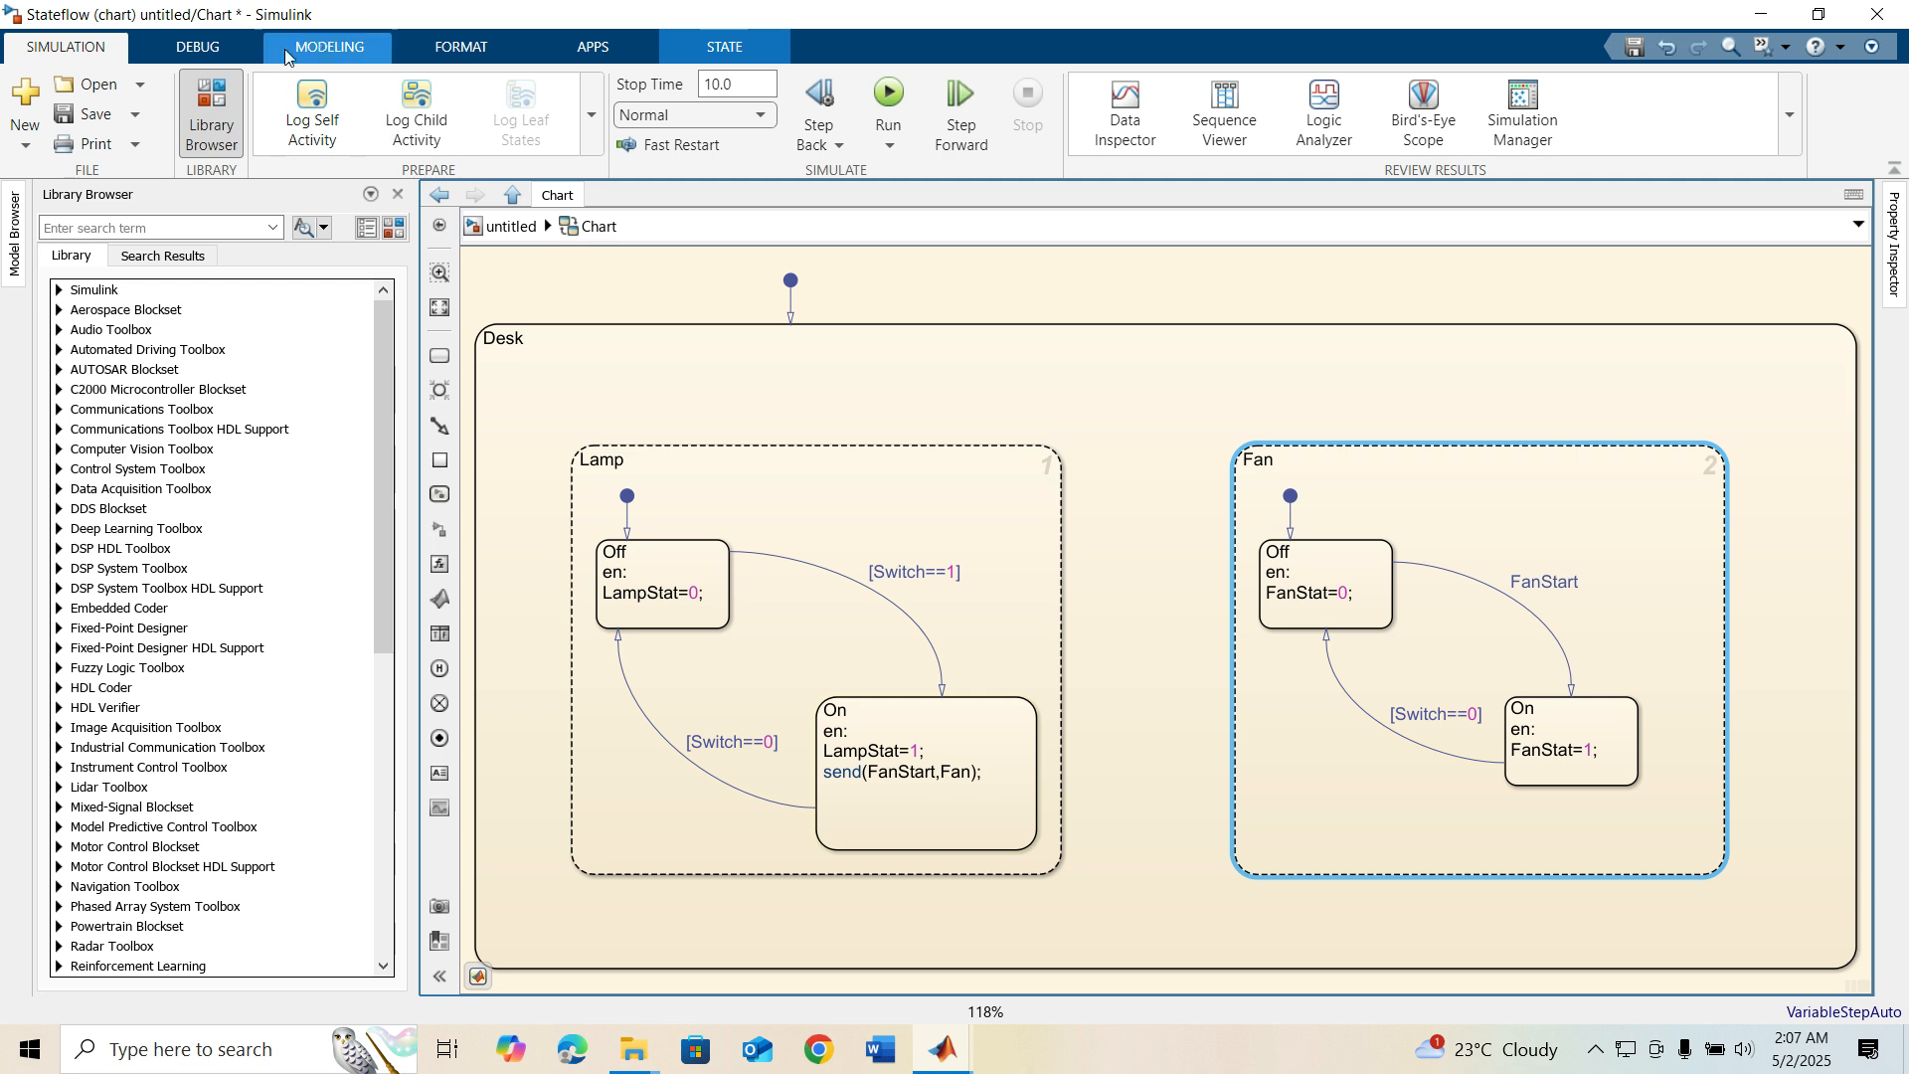
click(320, 48)
click(298, 112)
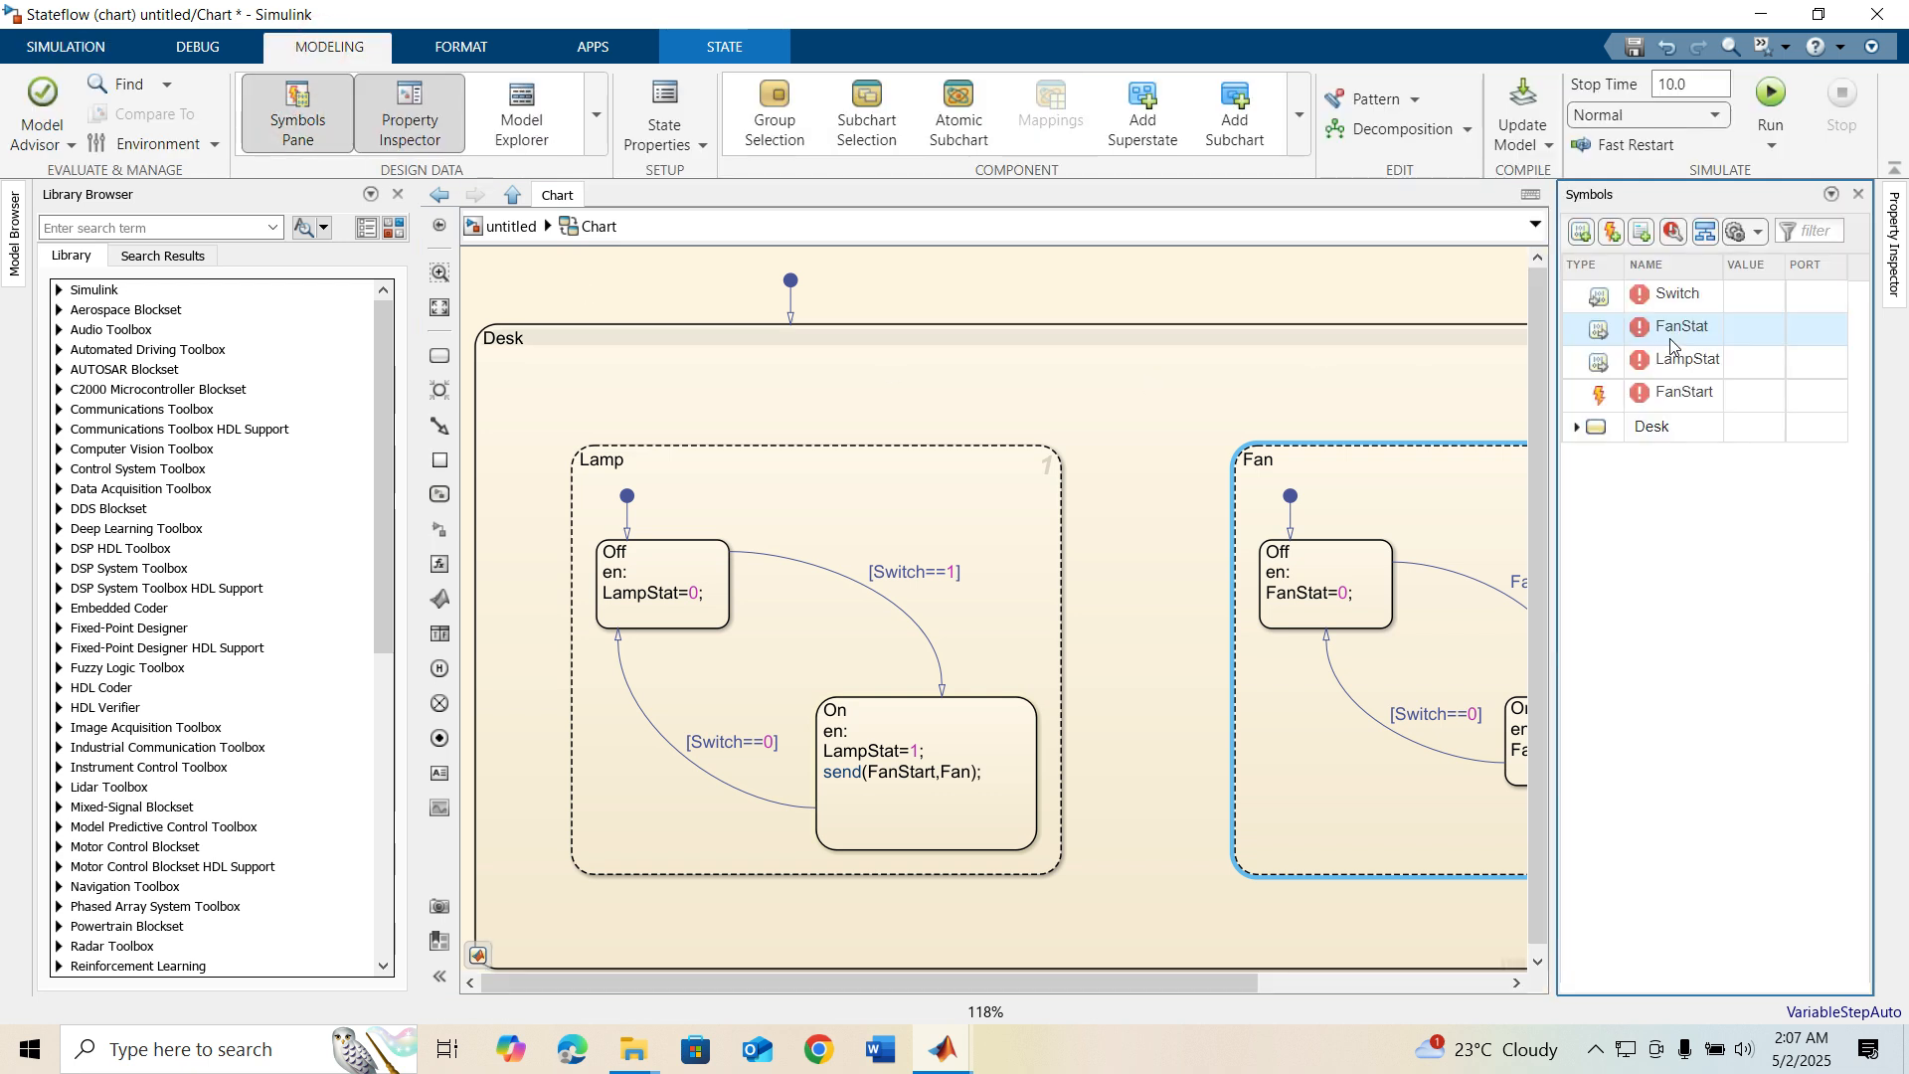
click(1596, 396)
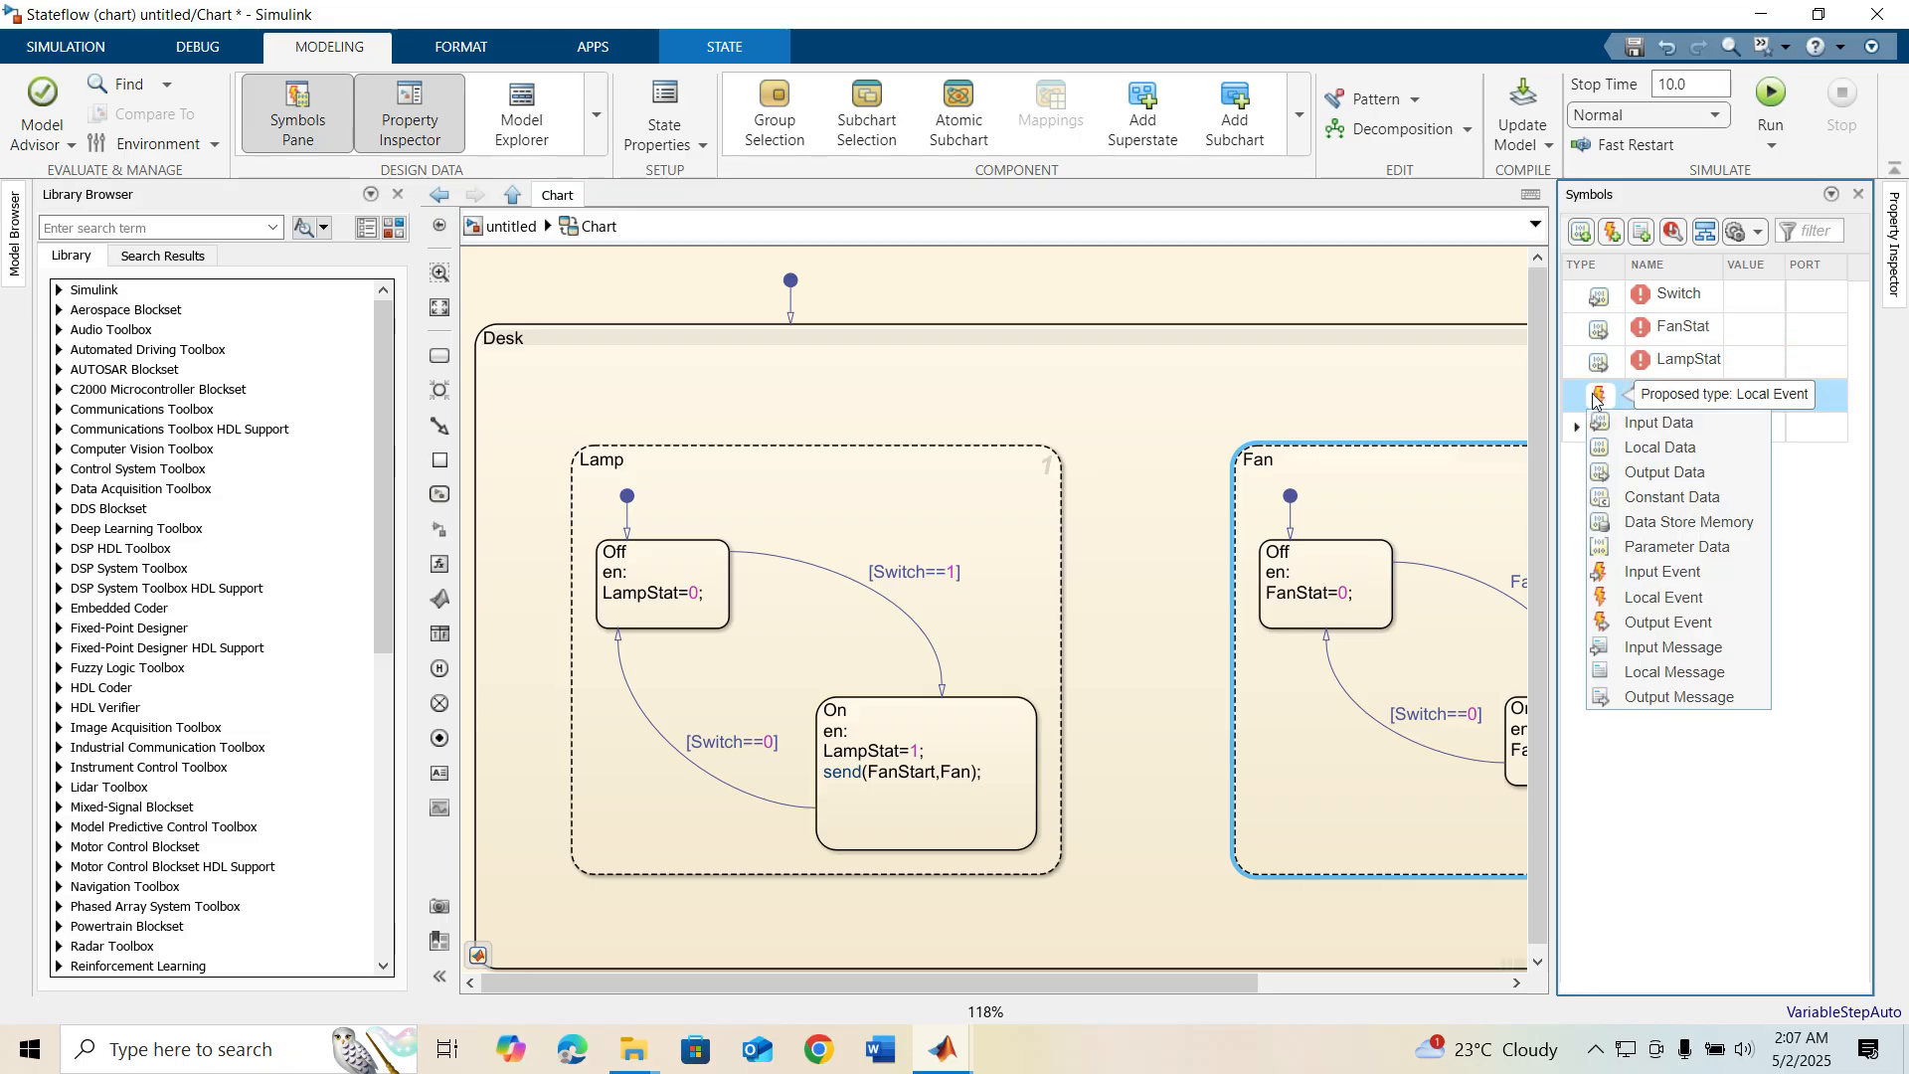
click(1637, 599)
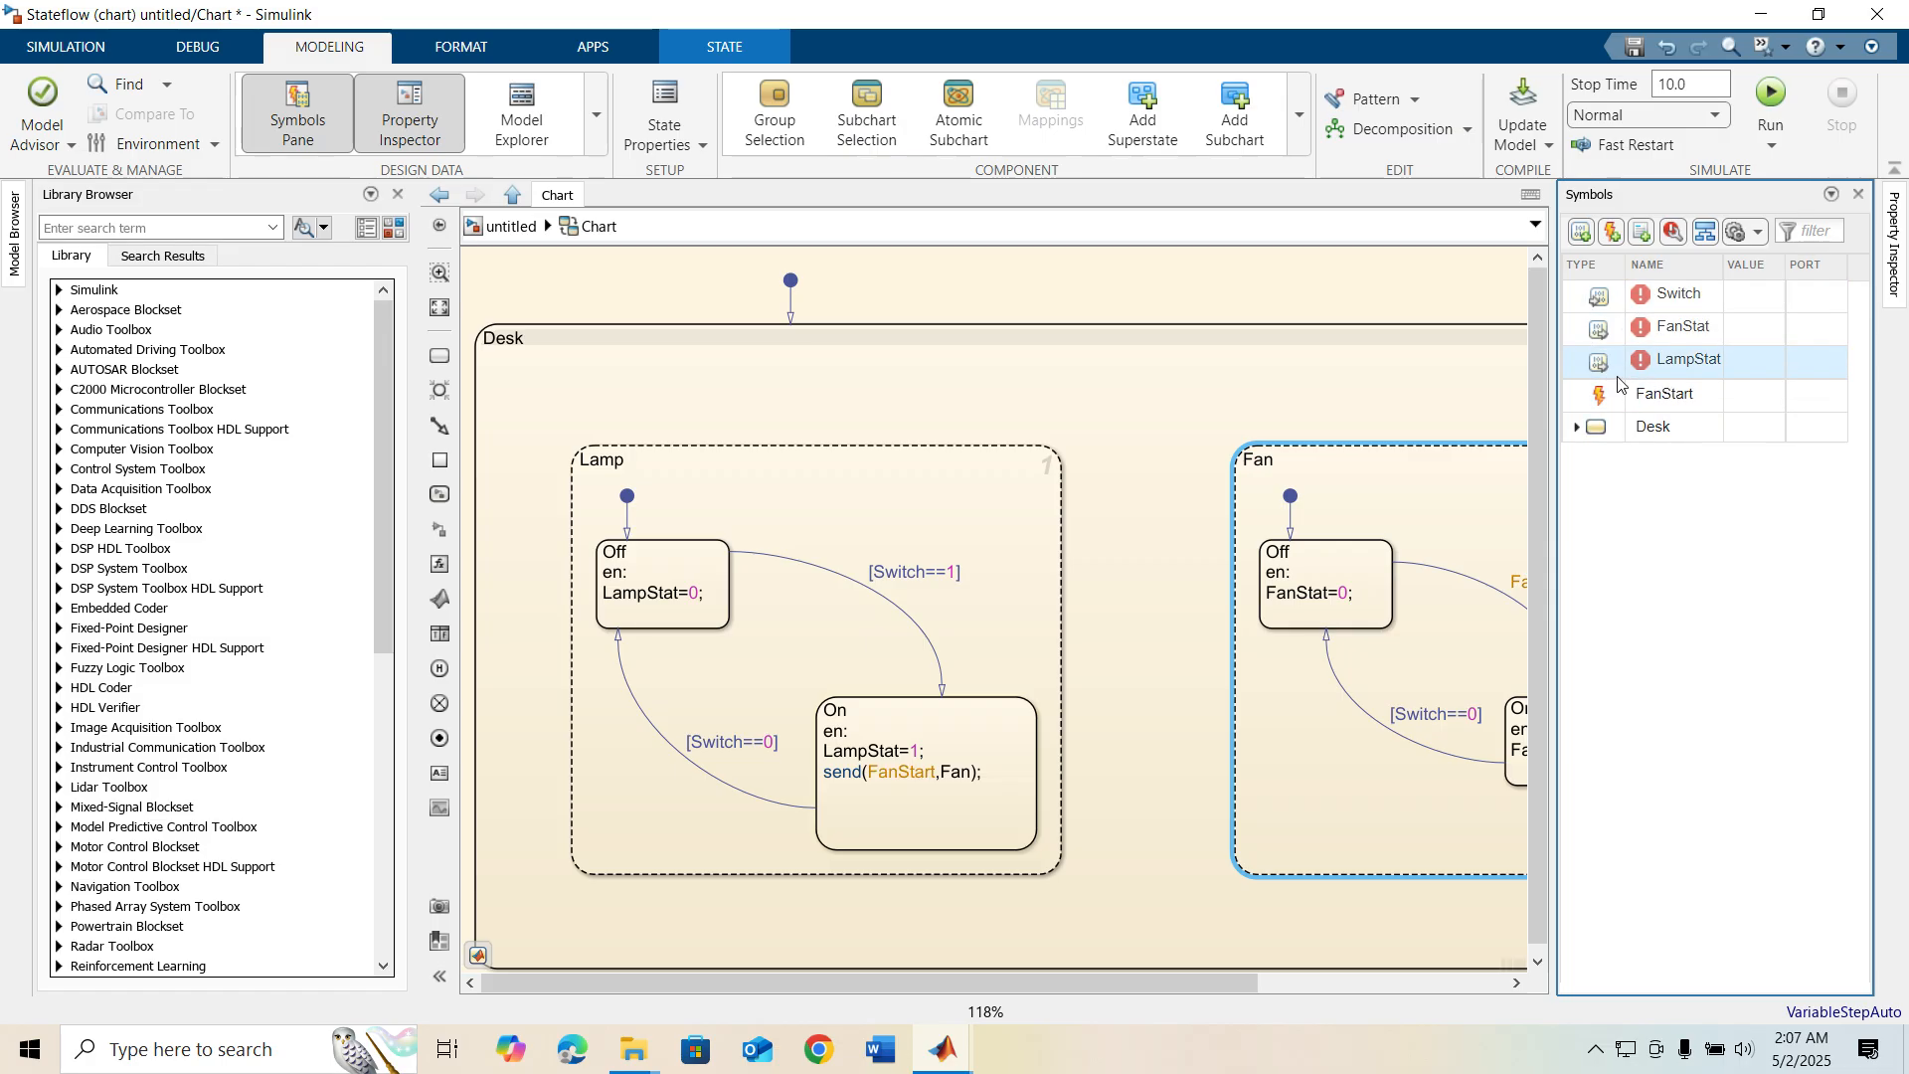
click(1673, 232)
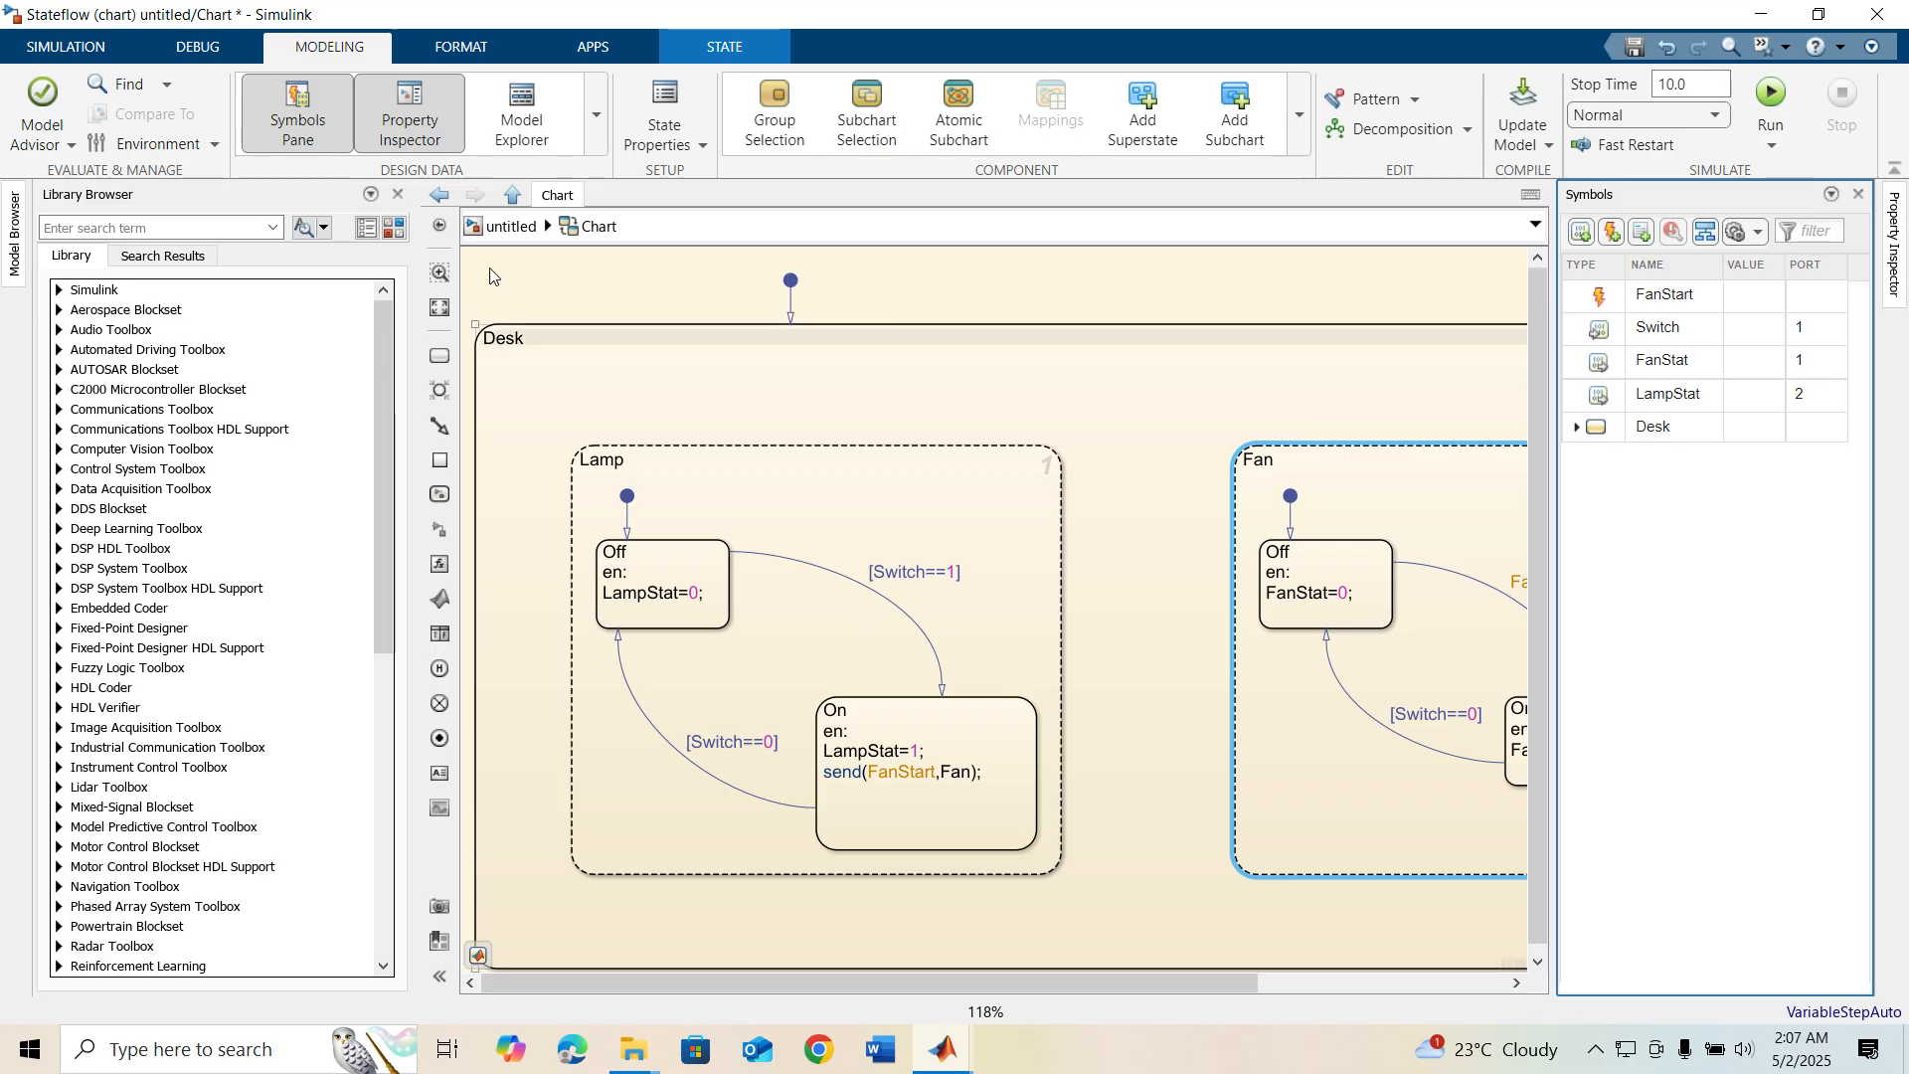
Return to the top-level untitled model, enlarge the Chart block and shift it to the left
click(510, 231)
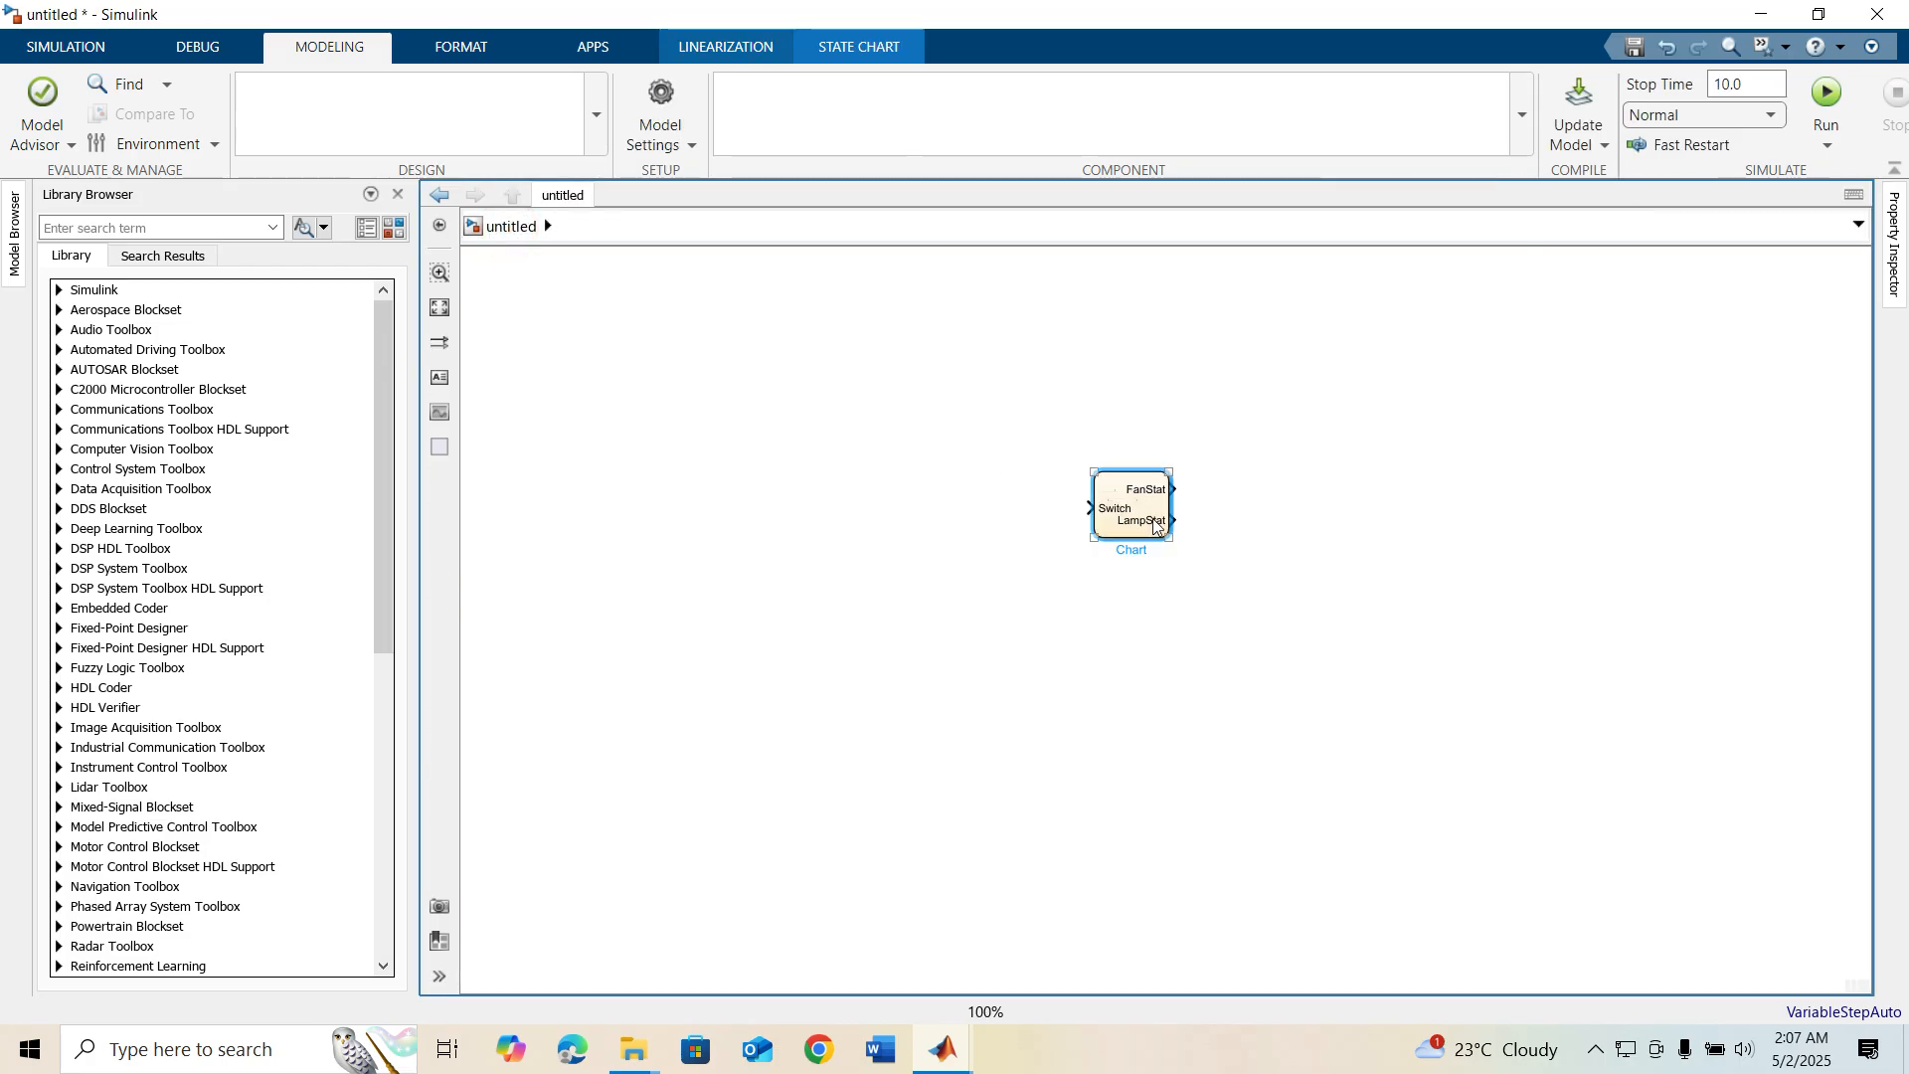
drag(1171, 539, 1315, 653)
drag(1231, 576, 1062, 527)
click(1333, 481)
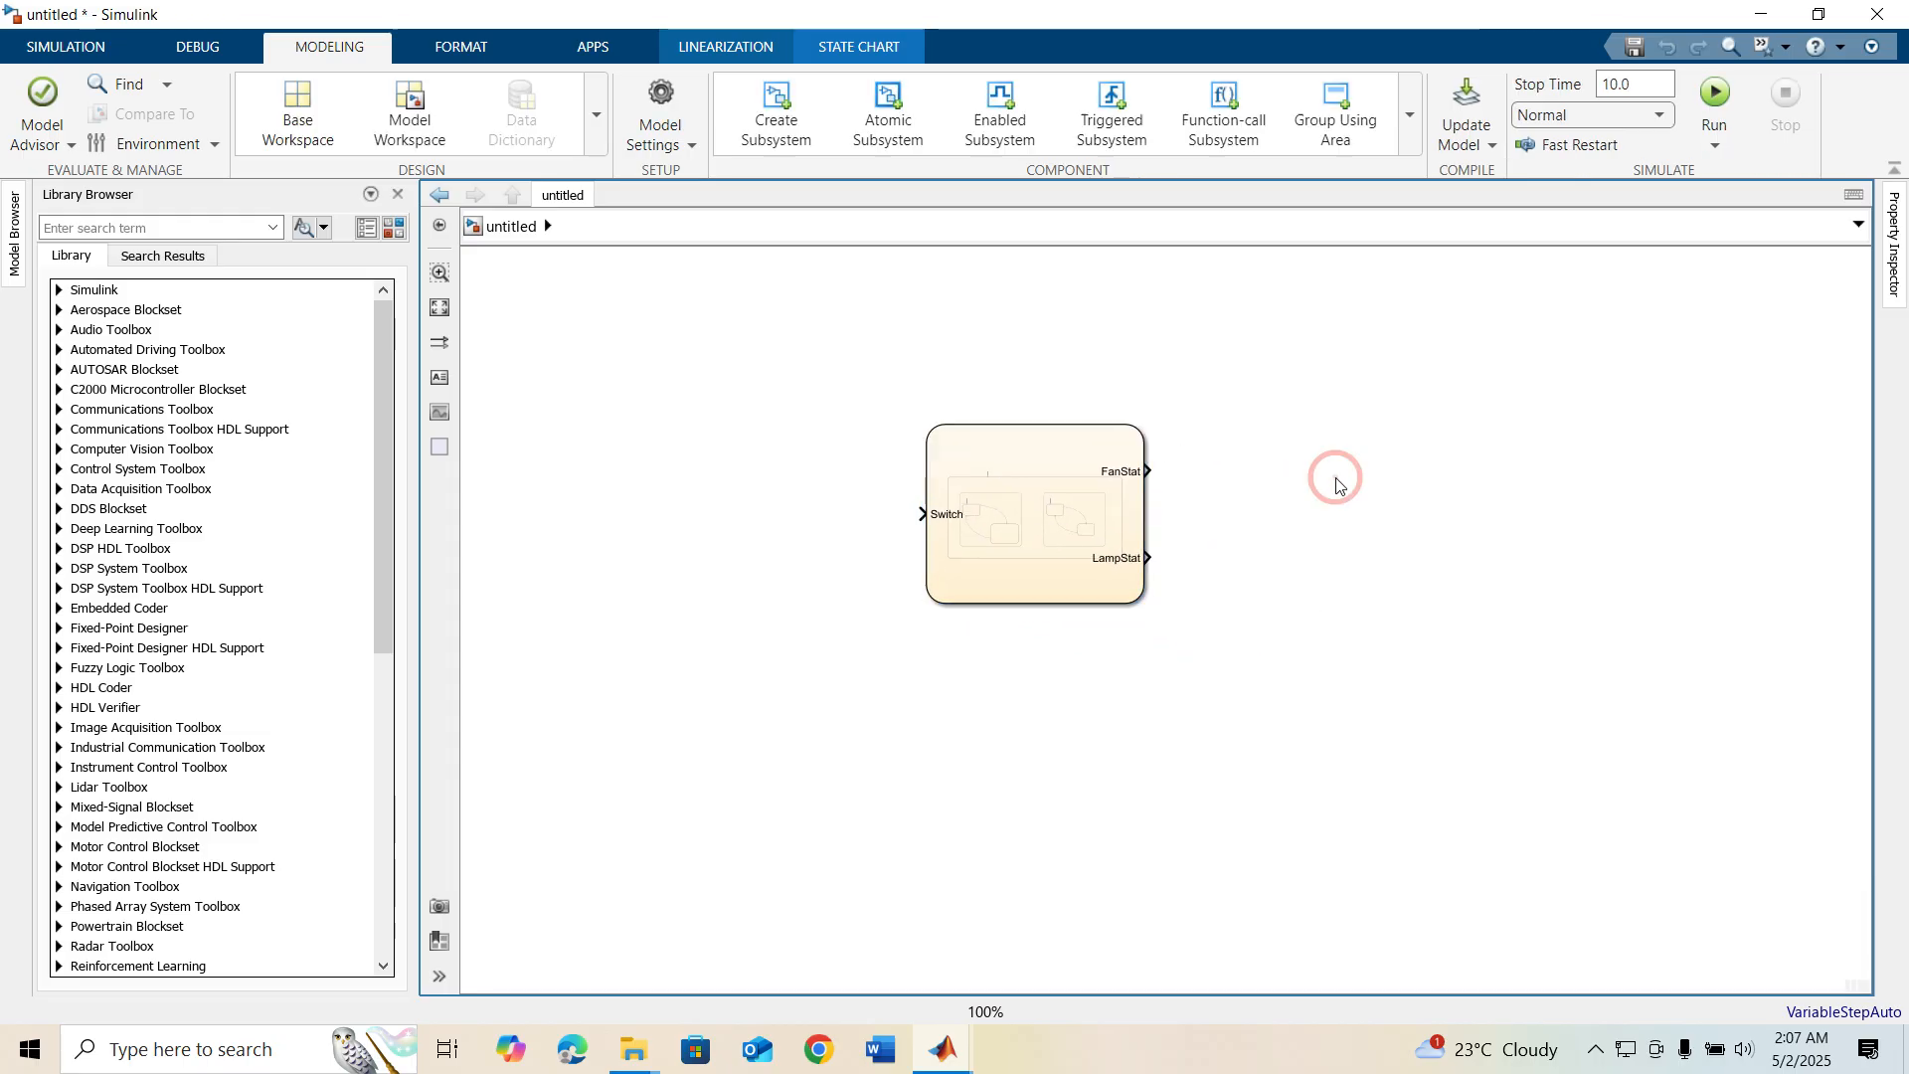
Add a Stair Generator block beside the chart and line it up with the chart's Switch input to connect them
double_click(810, 363)
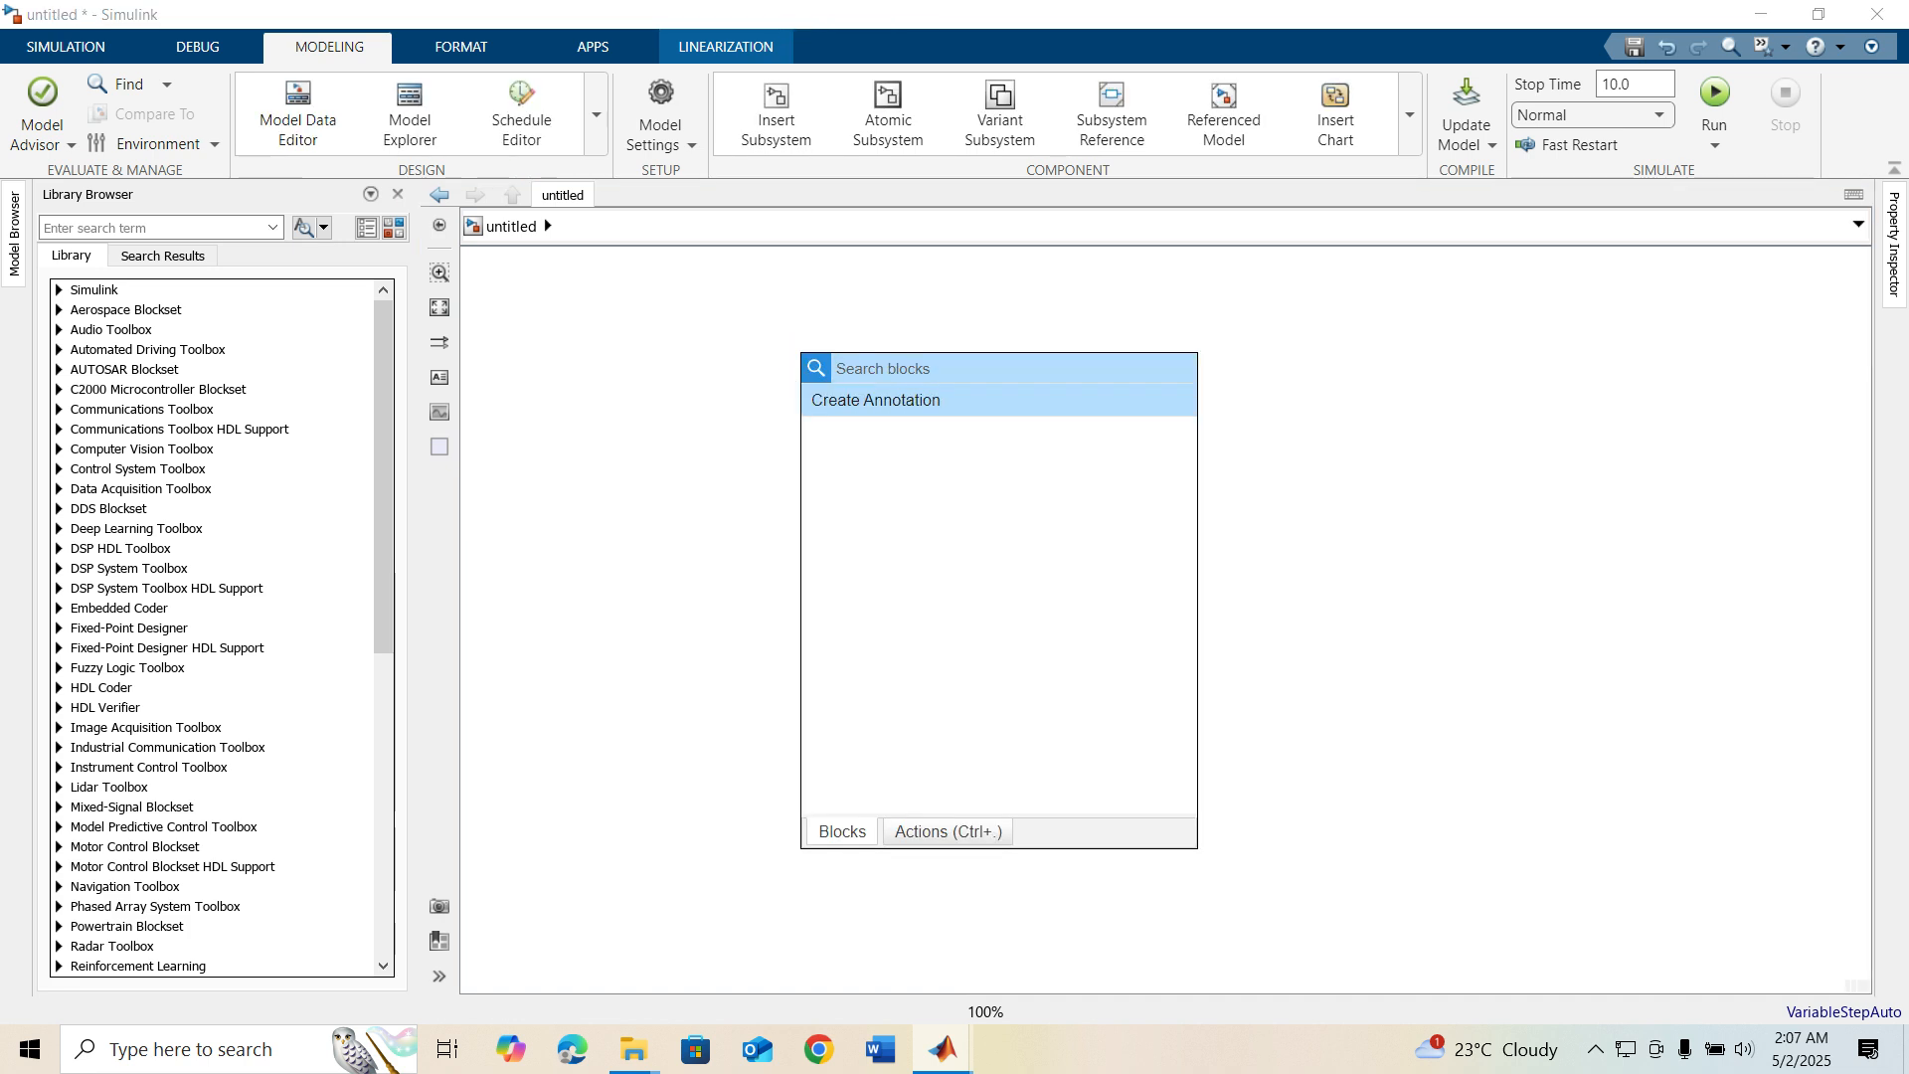
text(s)
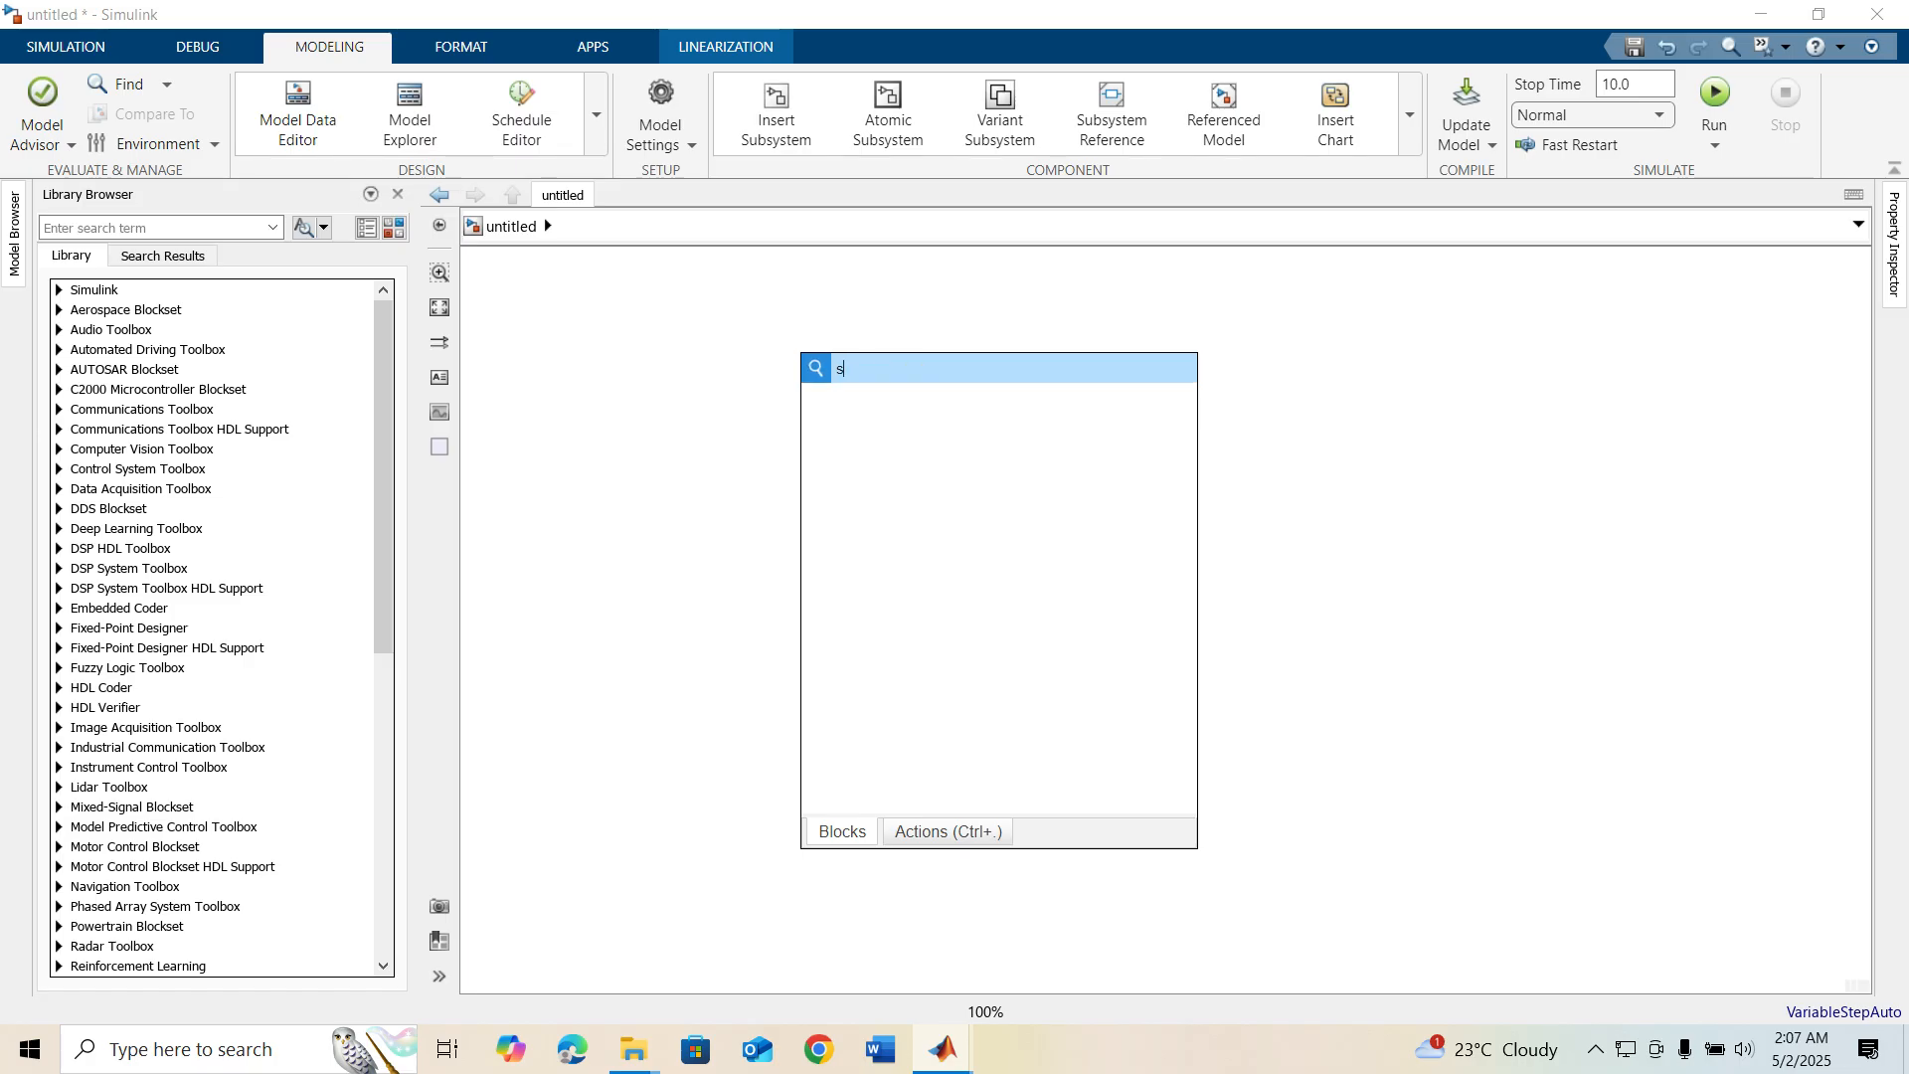
text(tai)
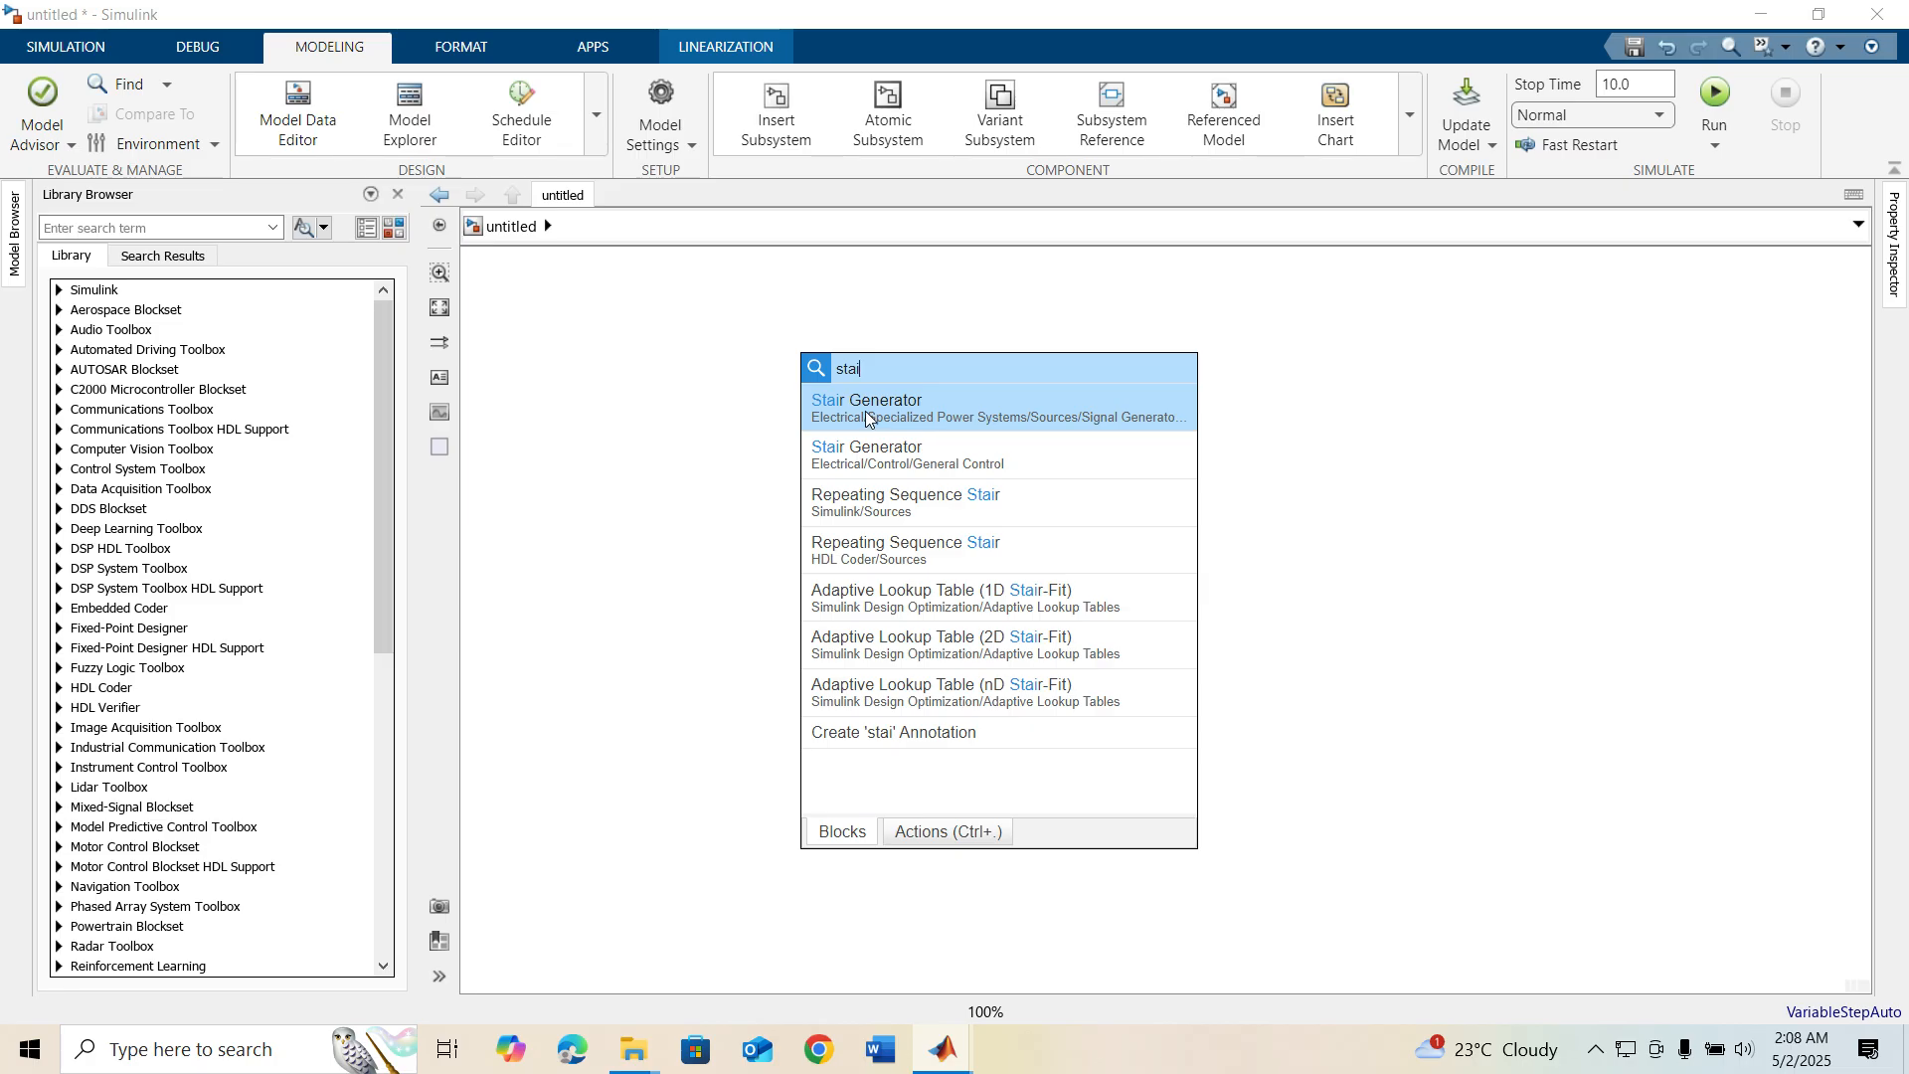
click(954, 414)
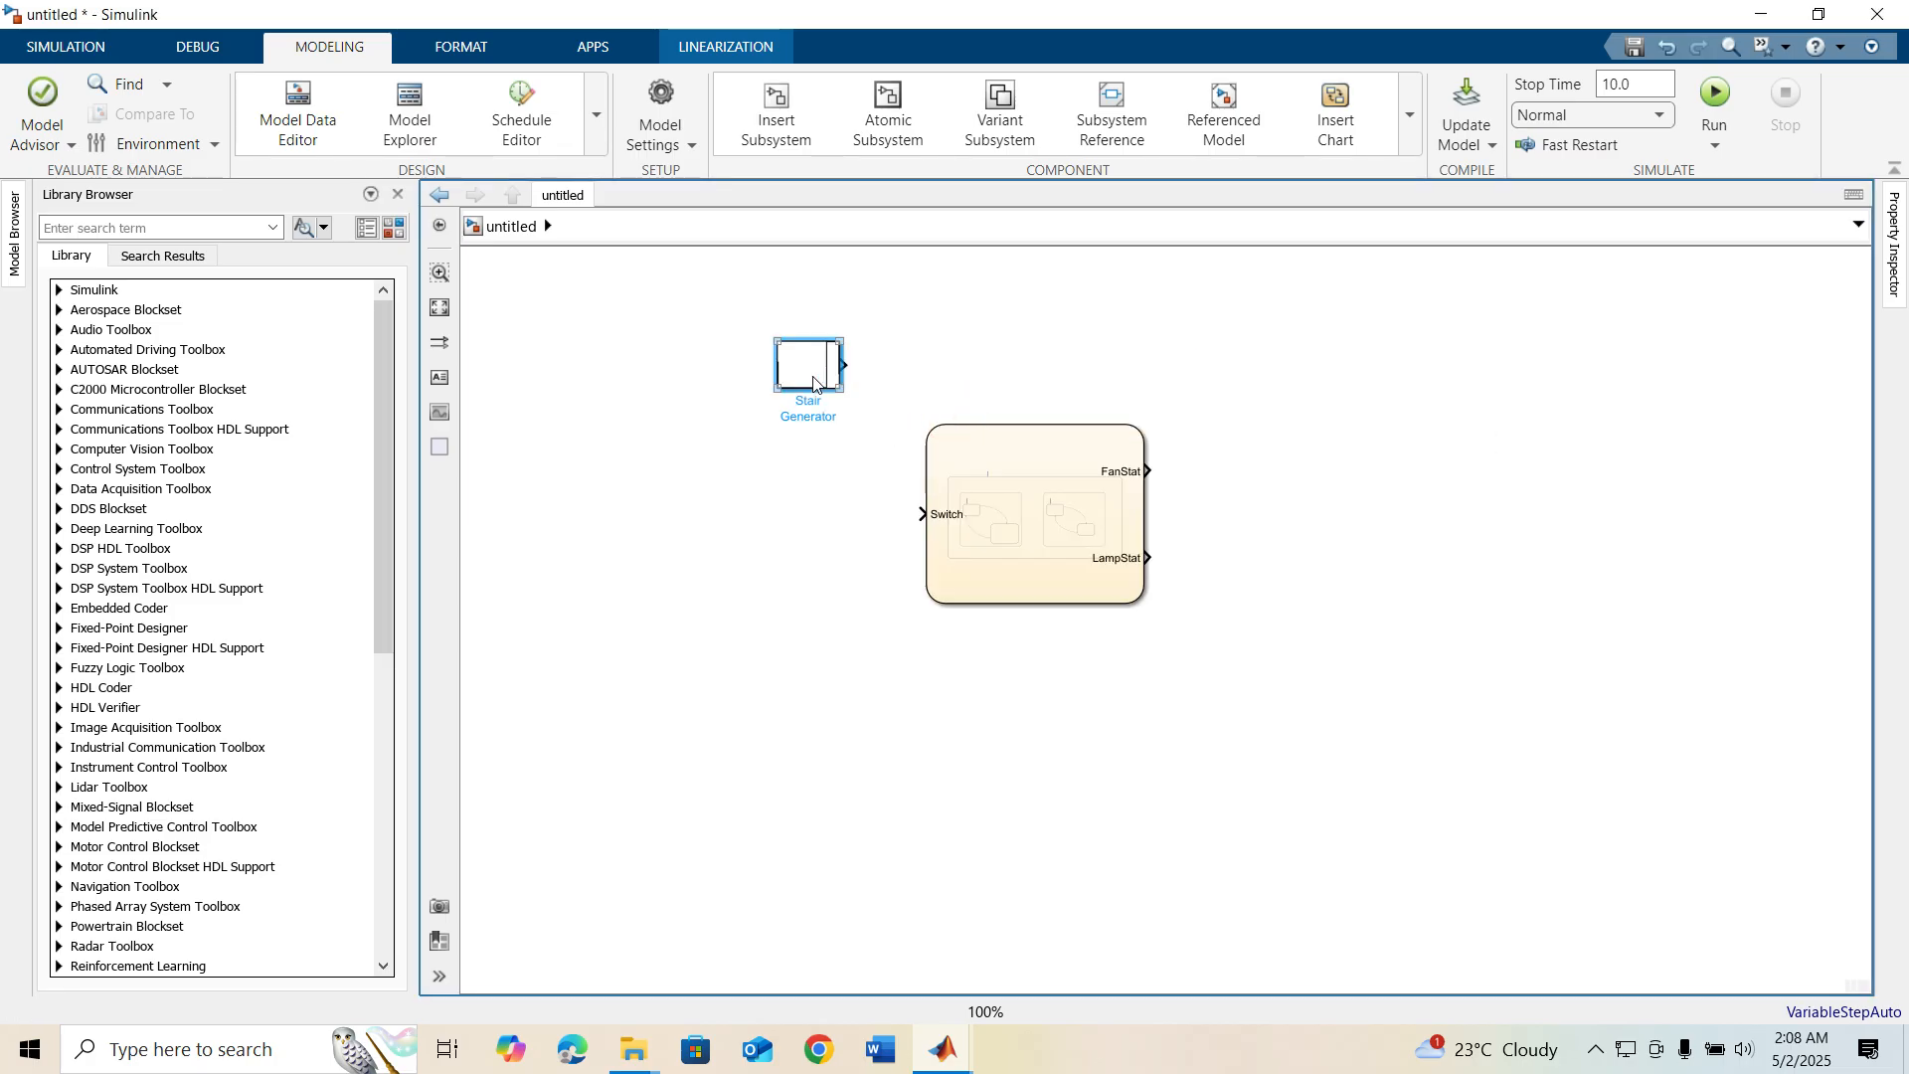
drag(816, 362, 803, 512)
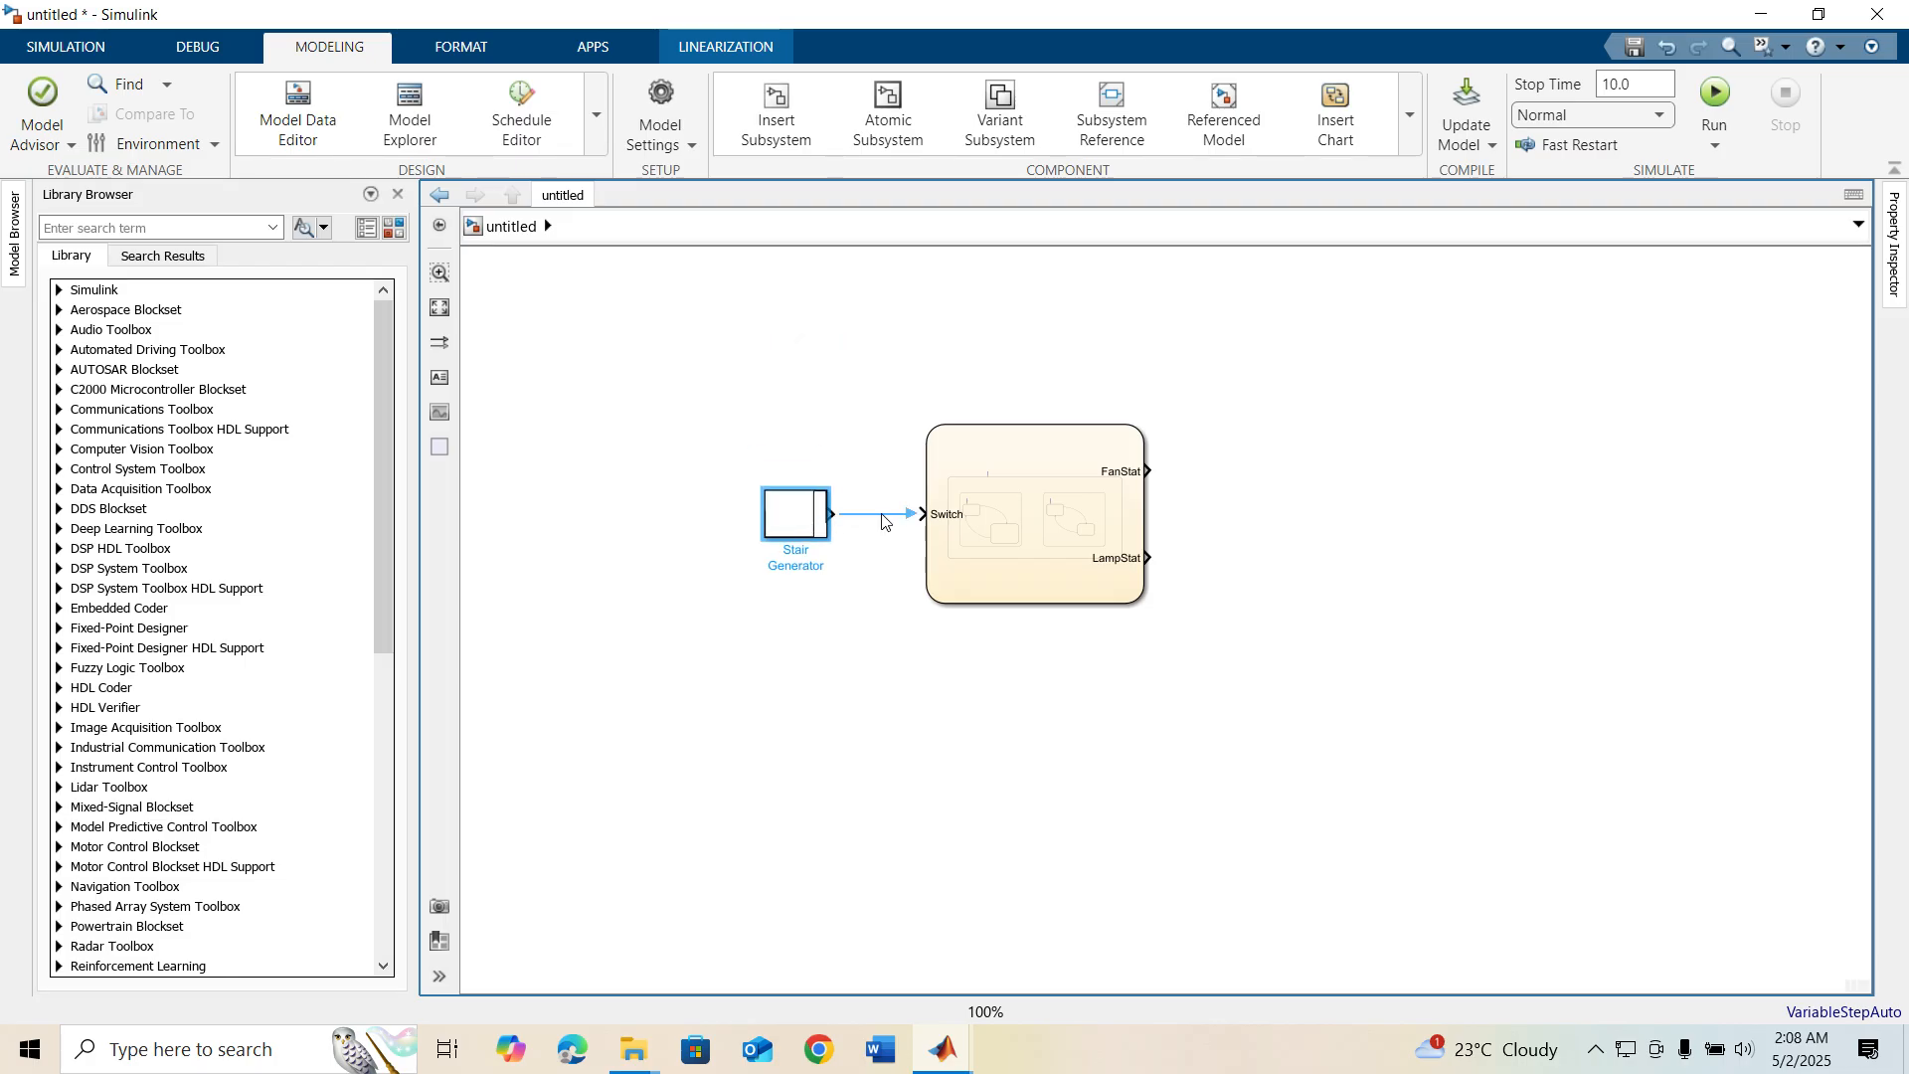
double_click(813, 513)
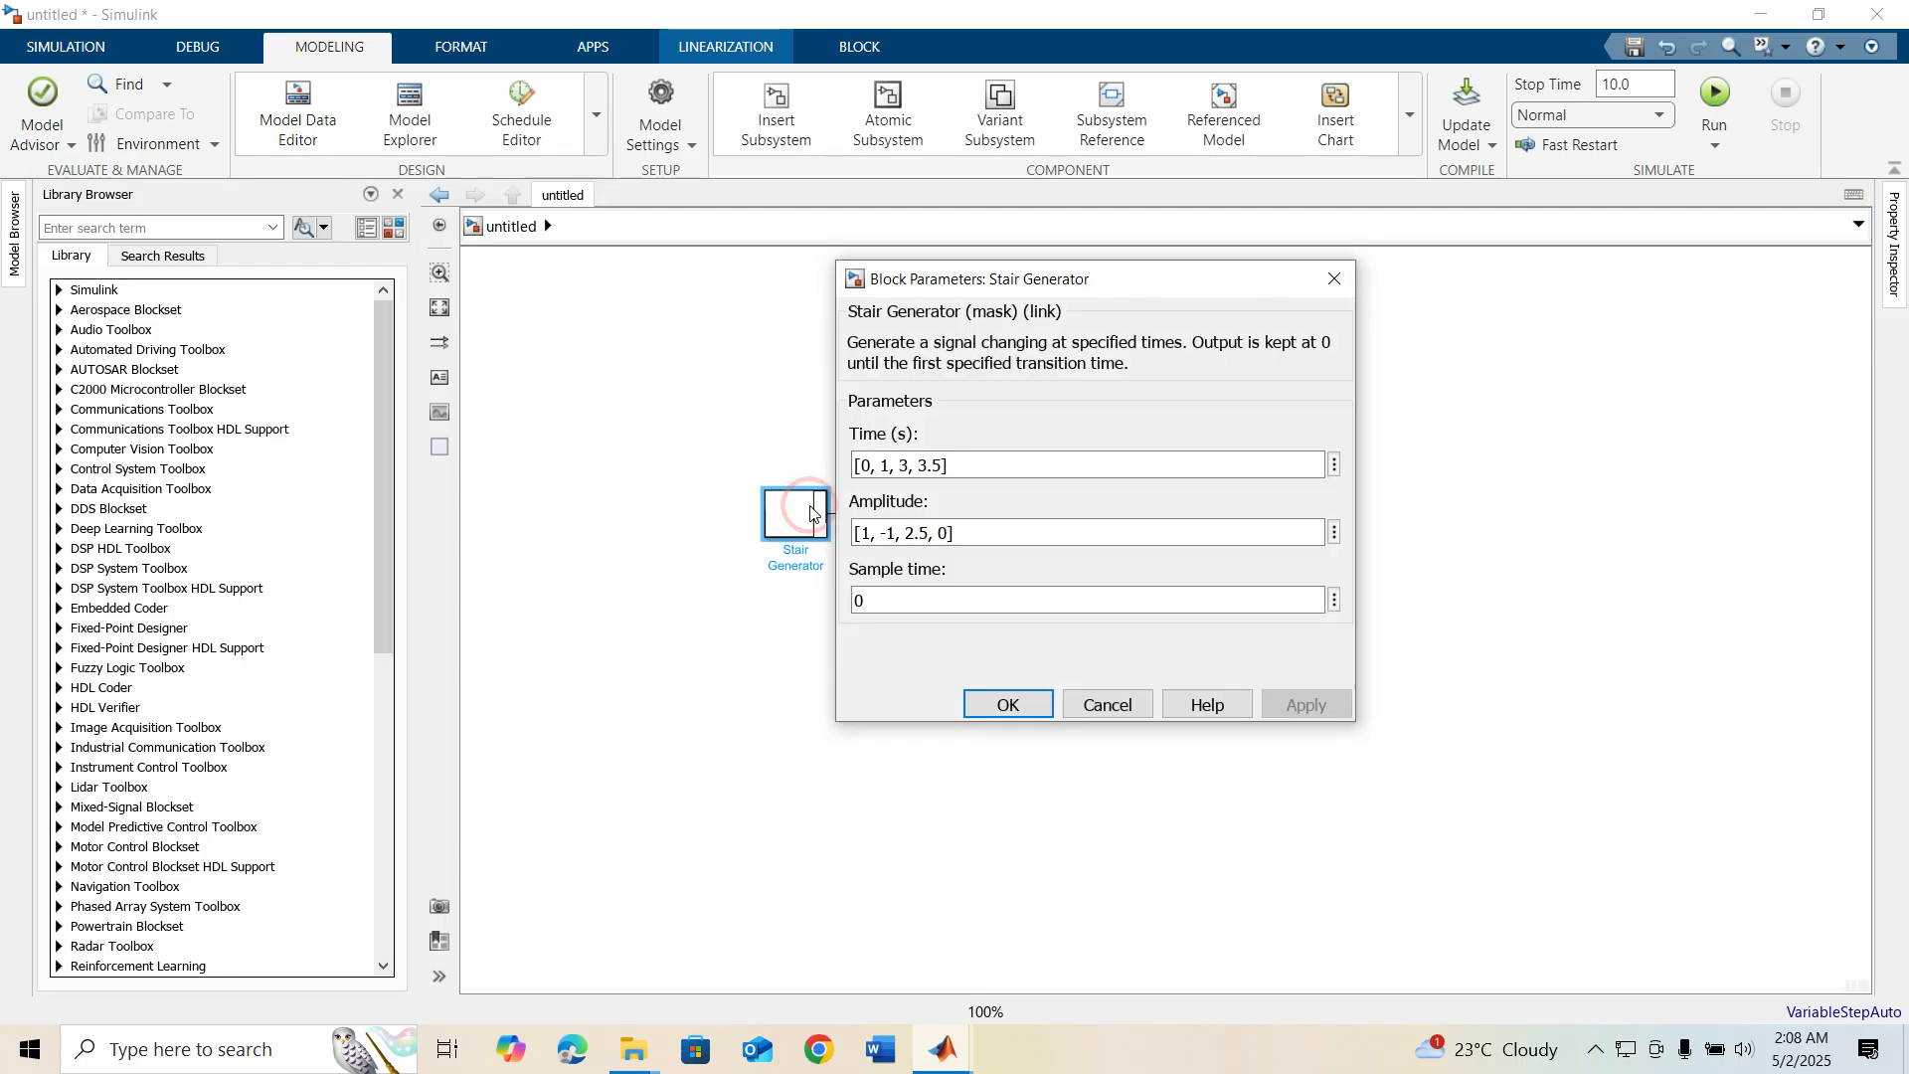
triple_click(1006, 469)
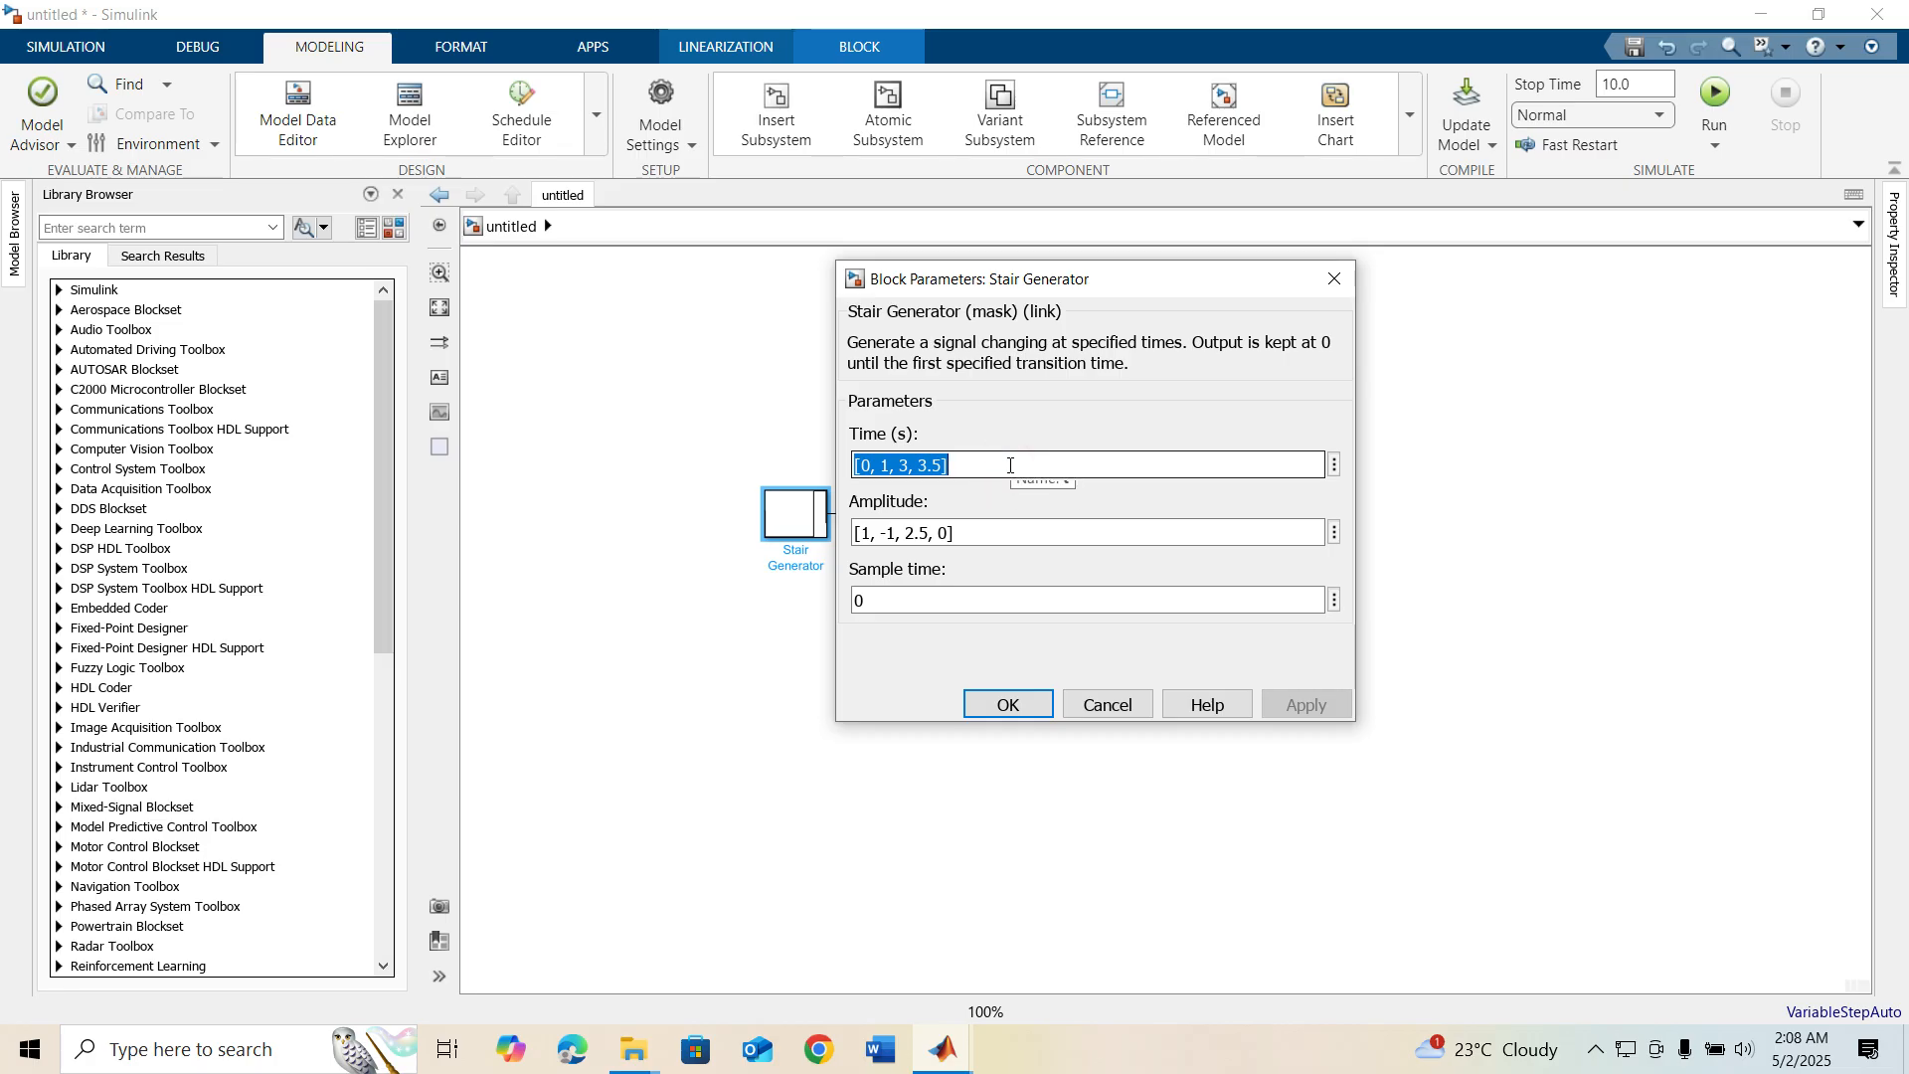
text([)
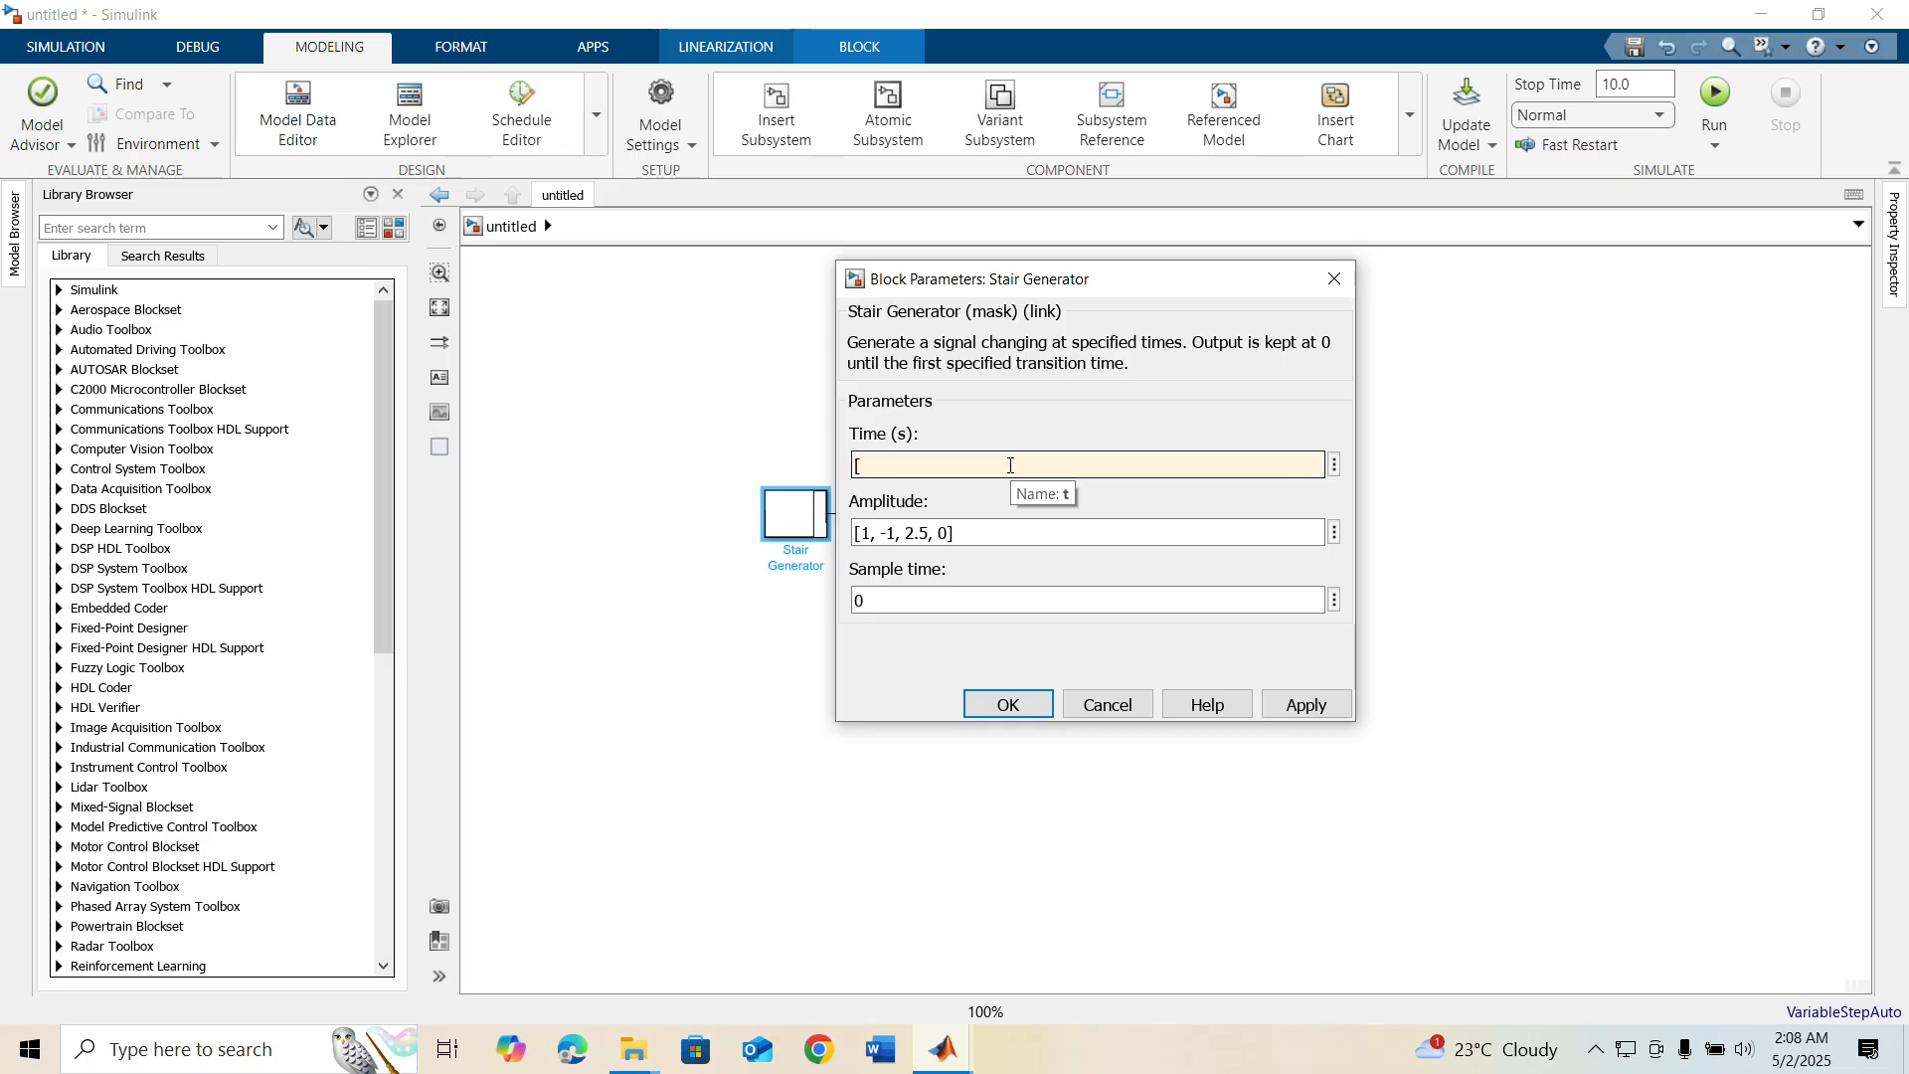
text(1 23 4 5 6 7 8 9)
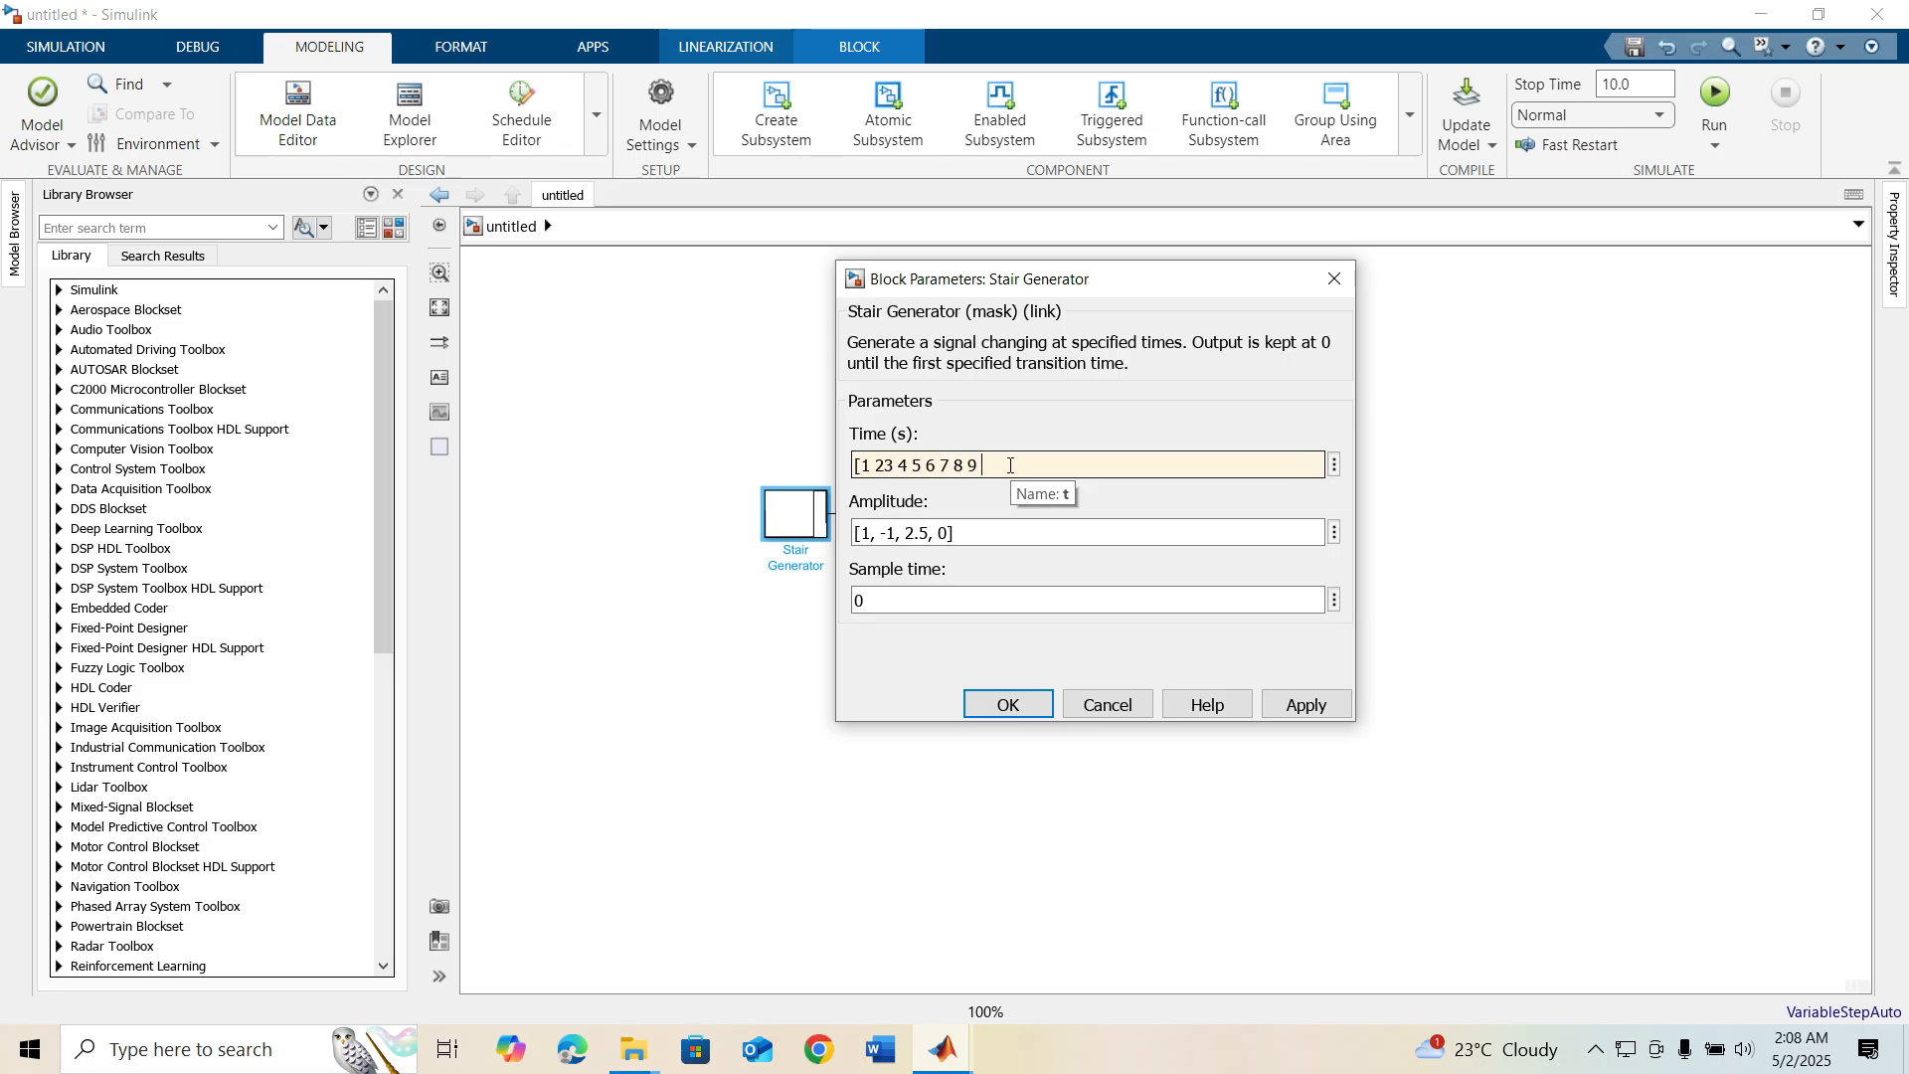
text( 10])
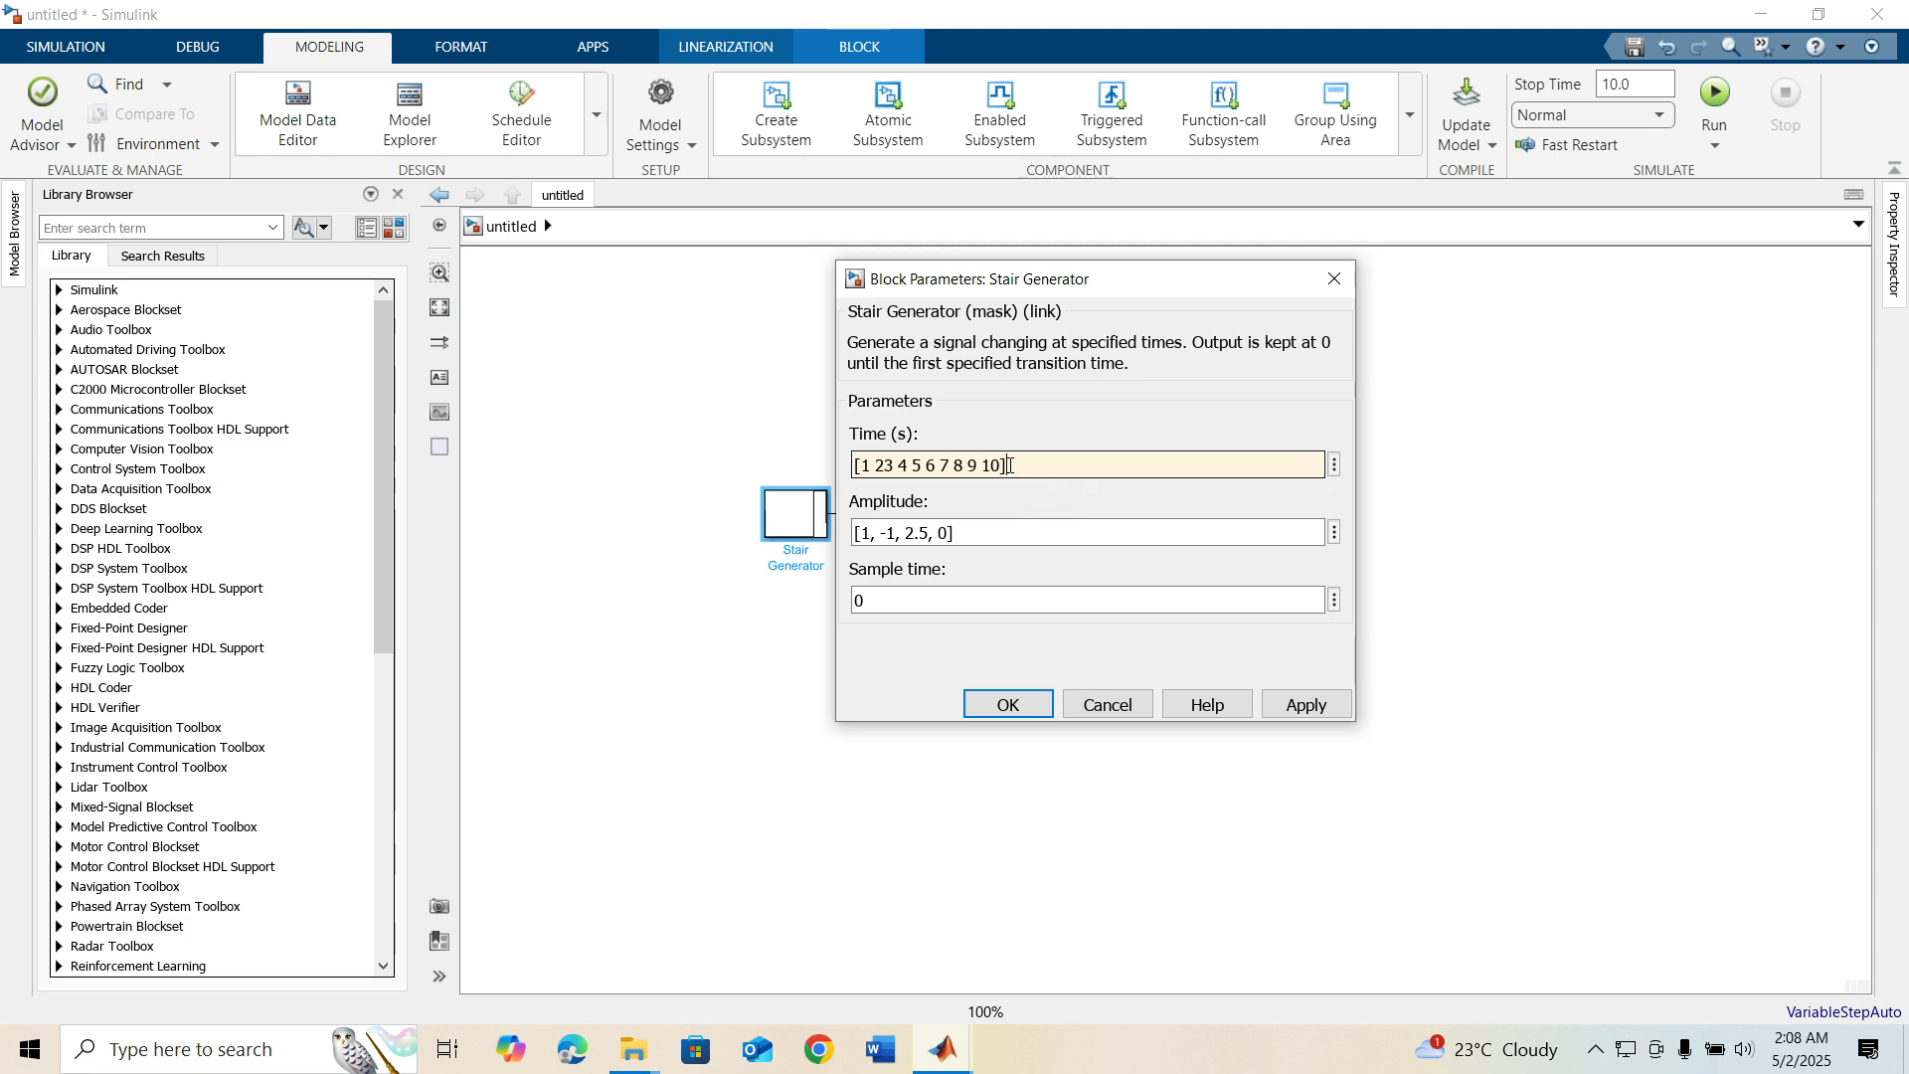
triple_click(1002, 533)
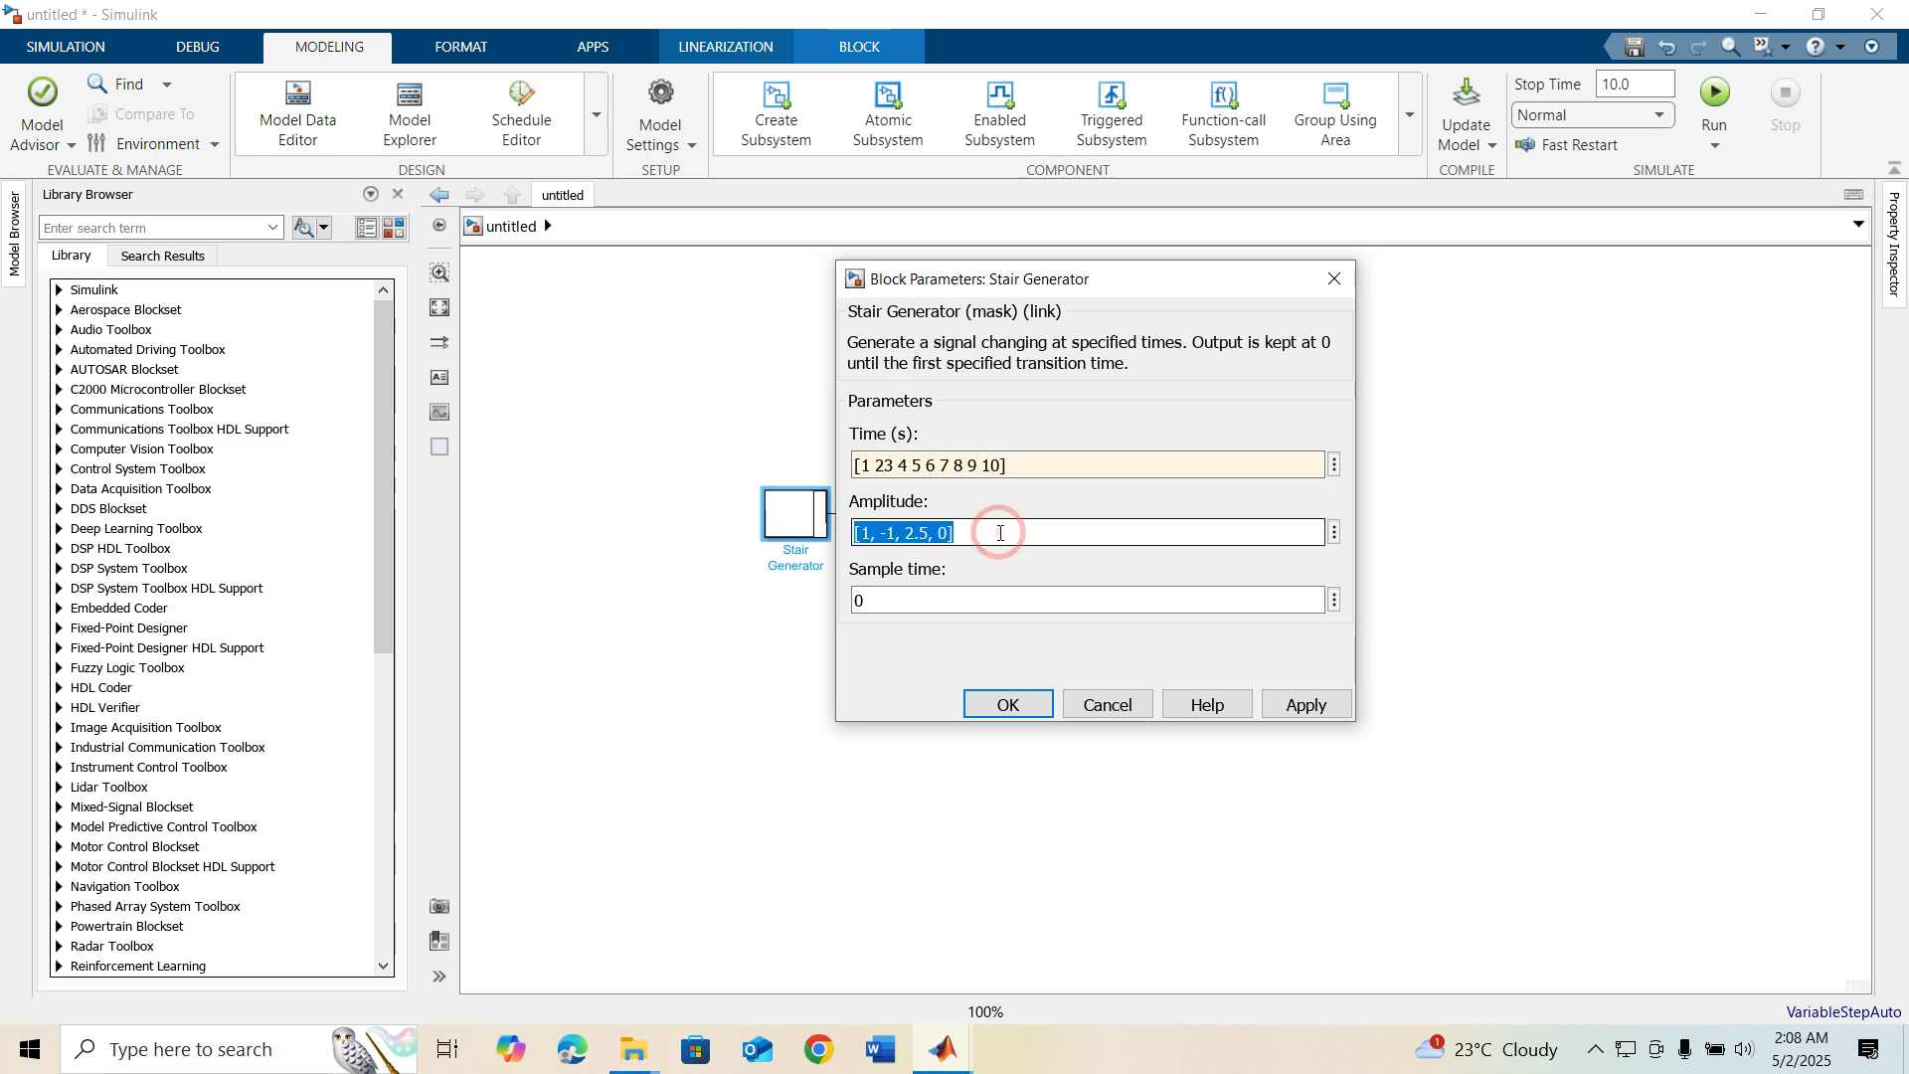
text([)
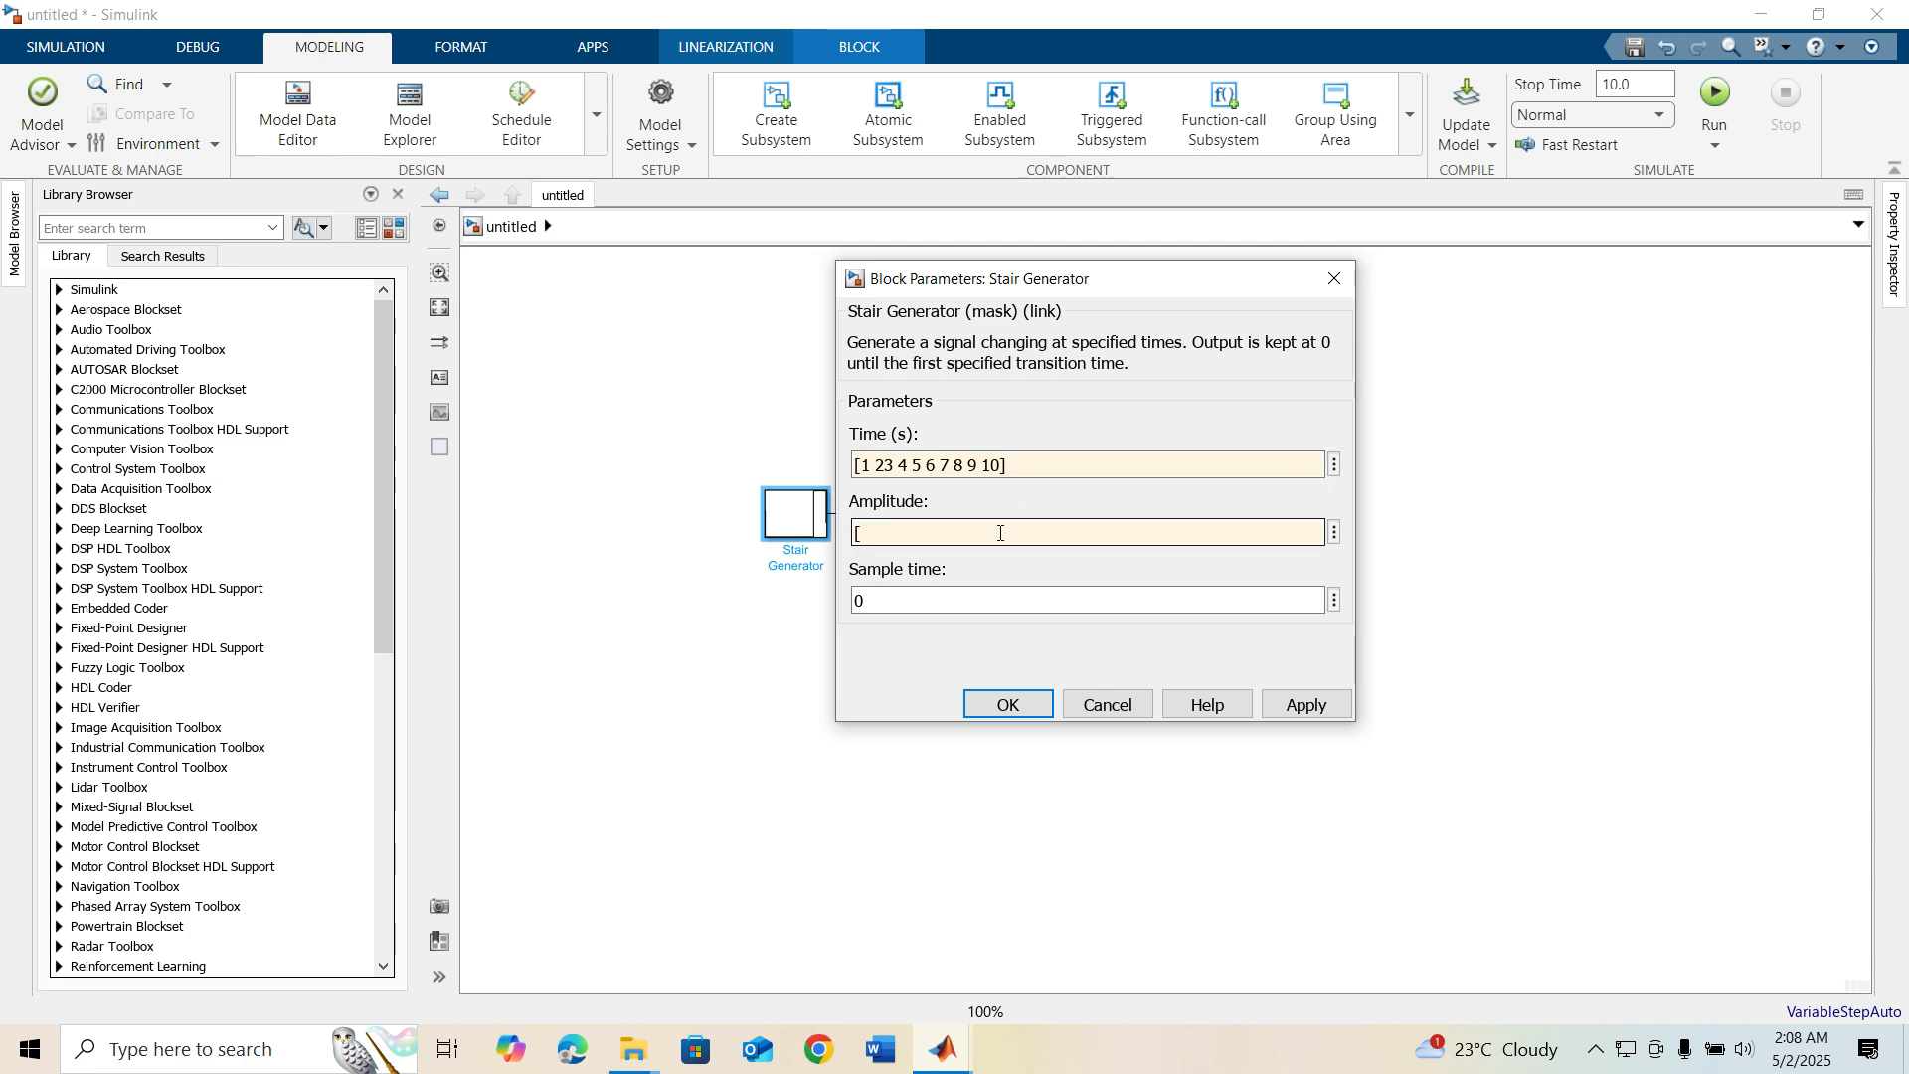
click(883, 464)
click(882, 464)
click(870, 528)
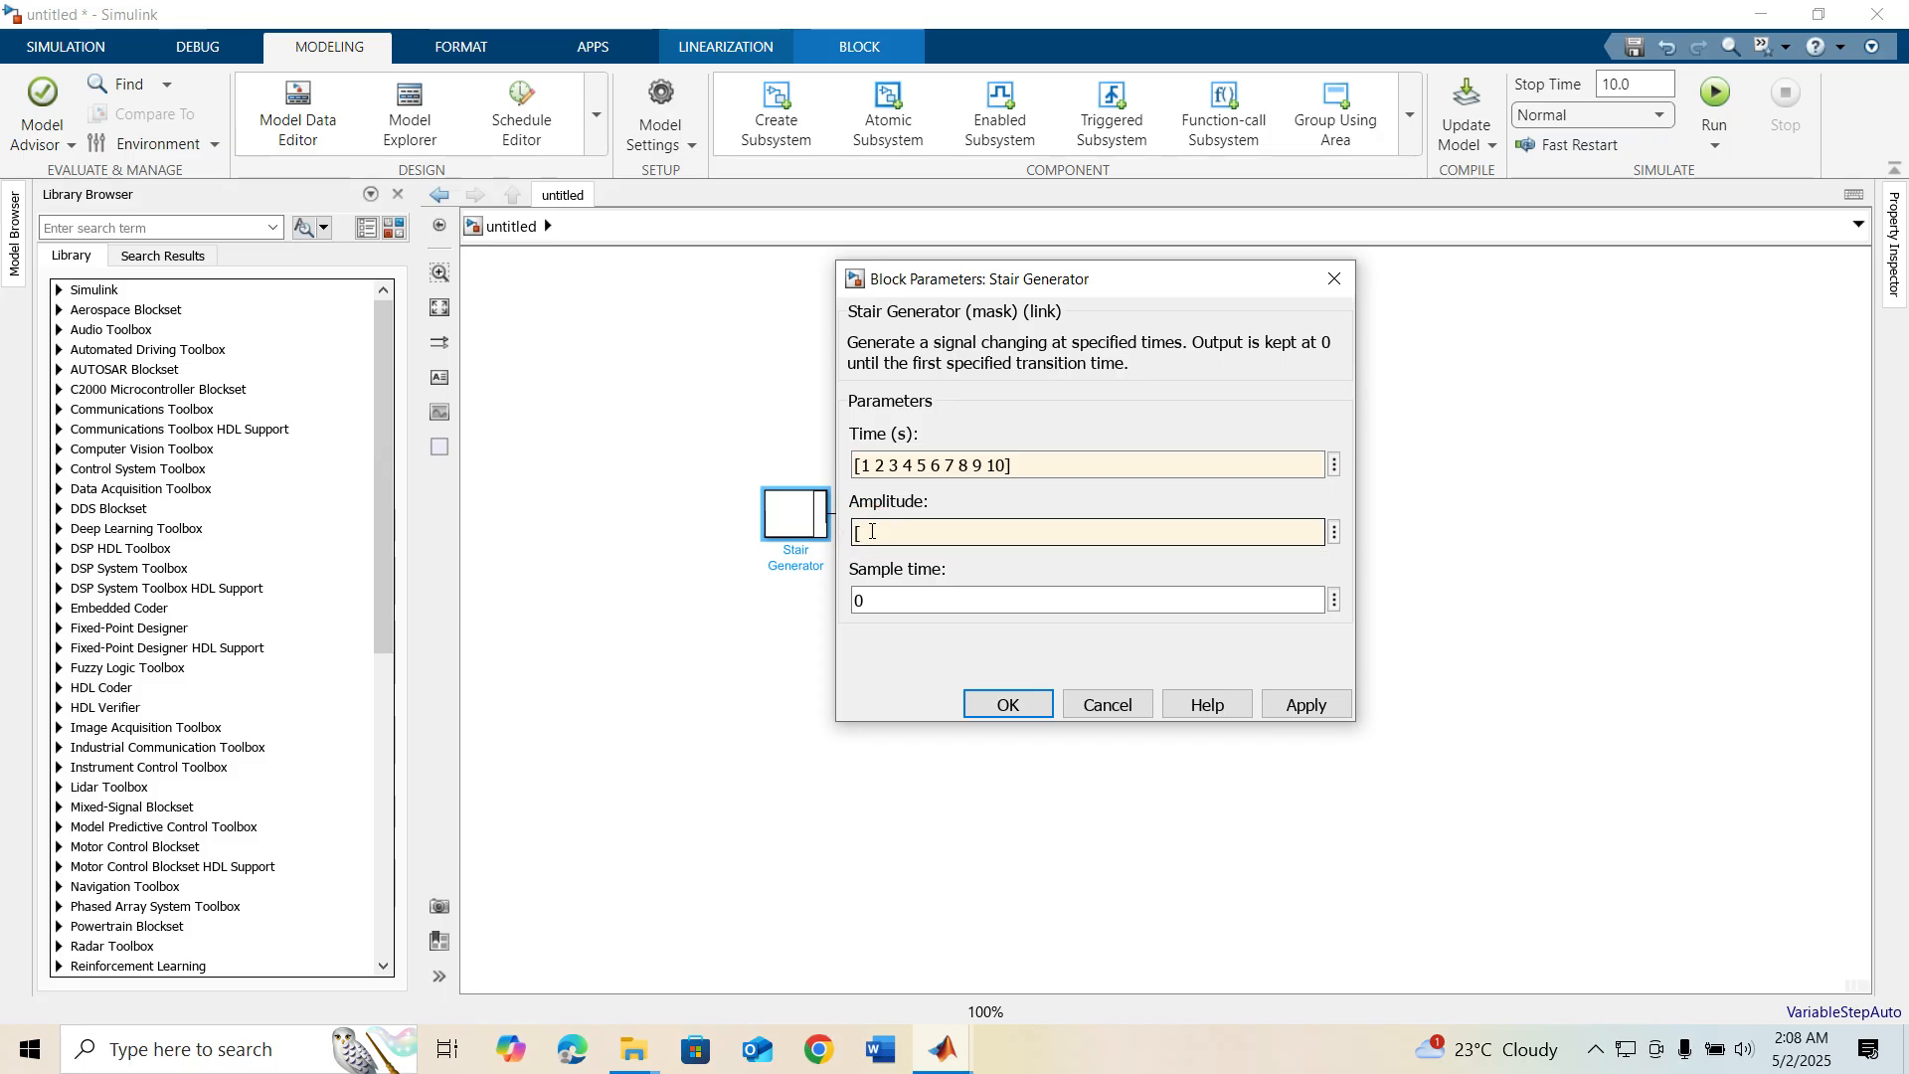
text(1 1 1 10 0 0 )
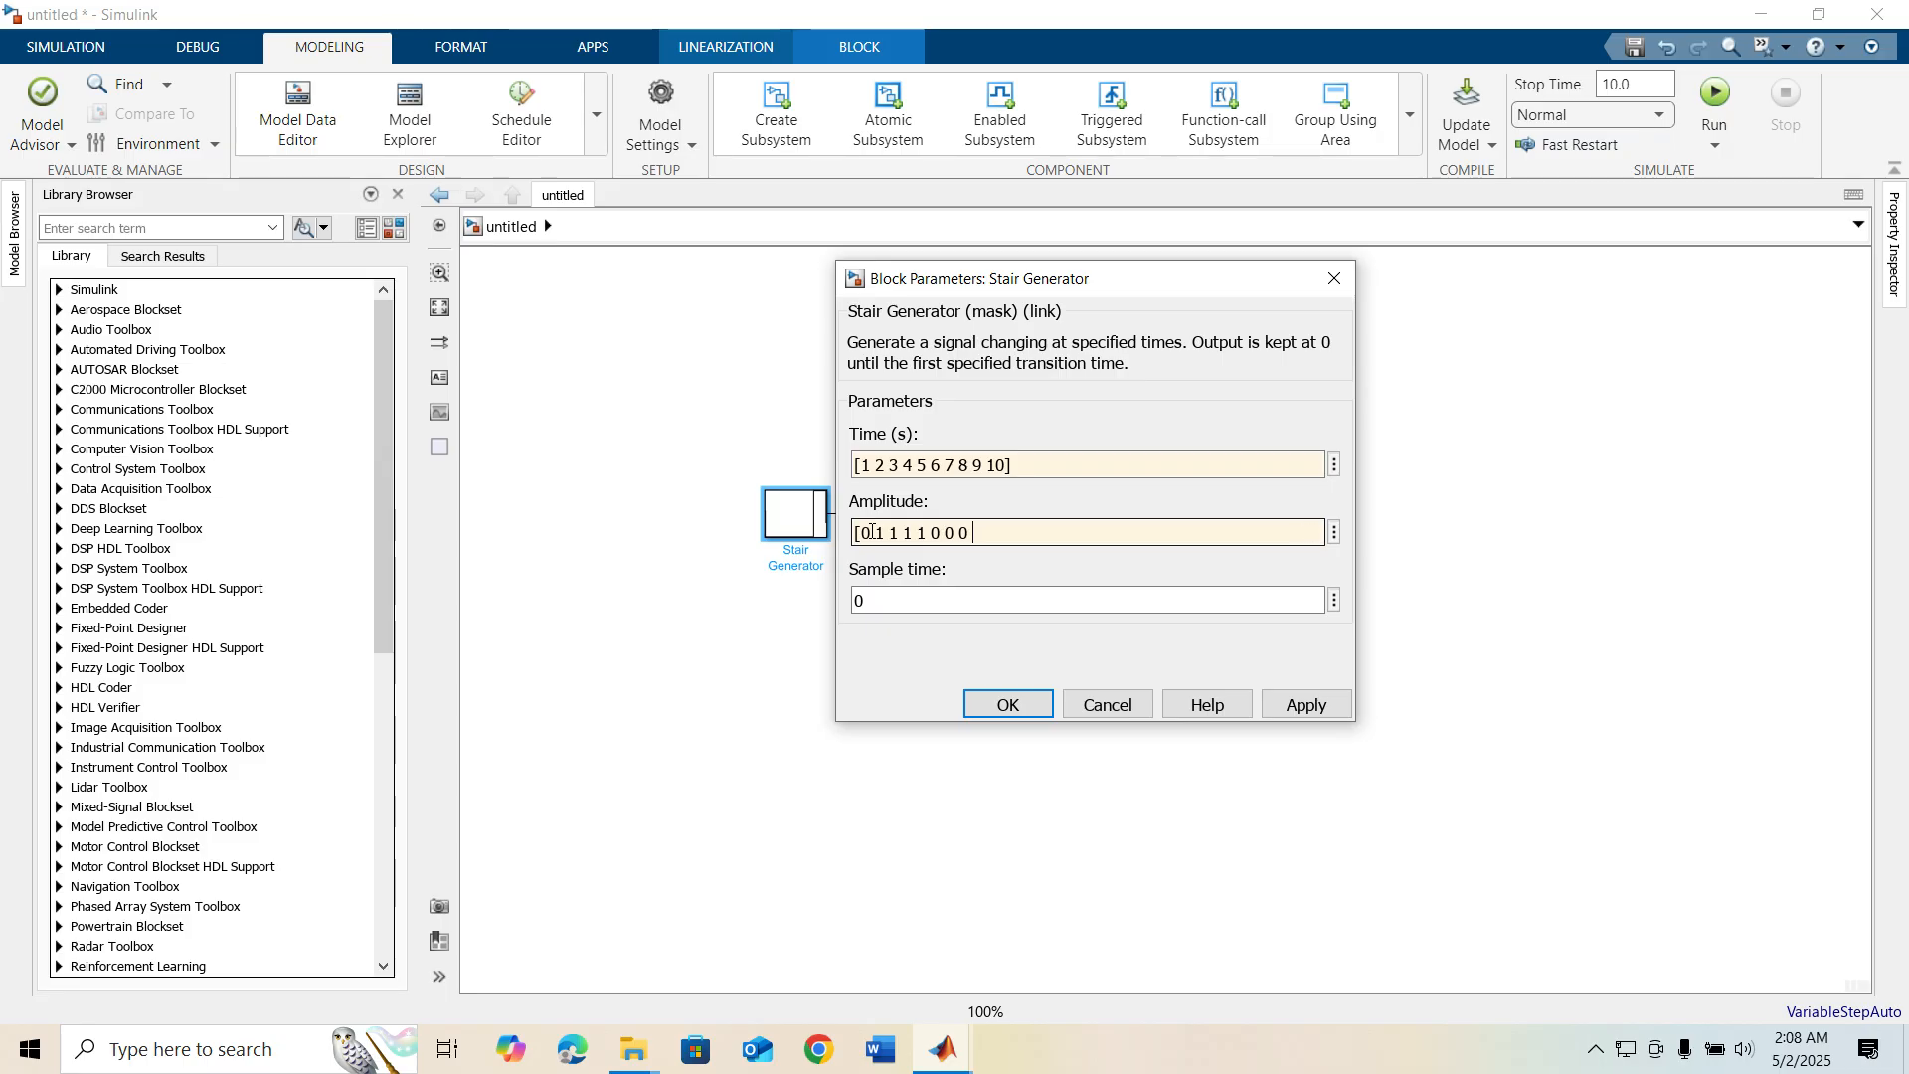
text(1 1)
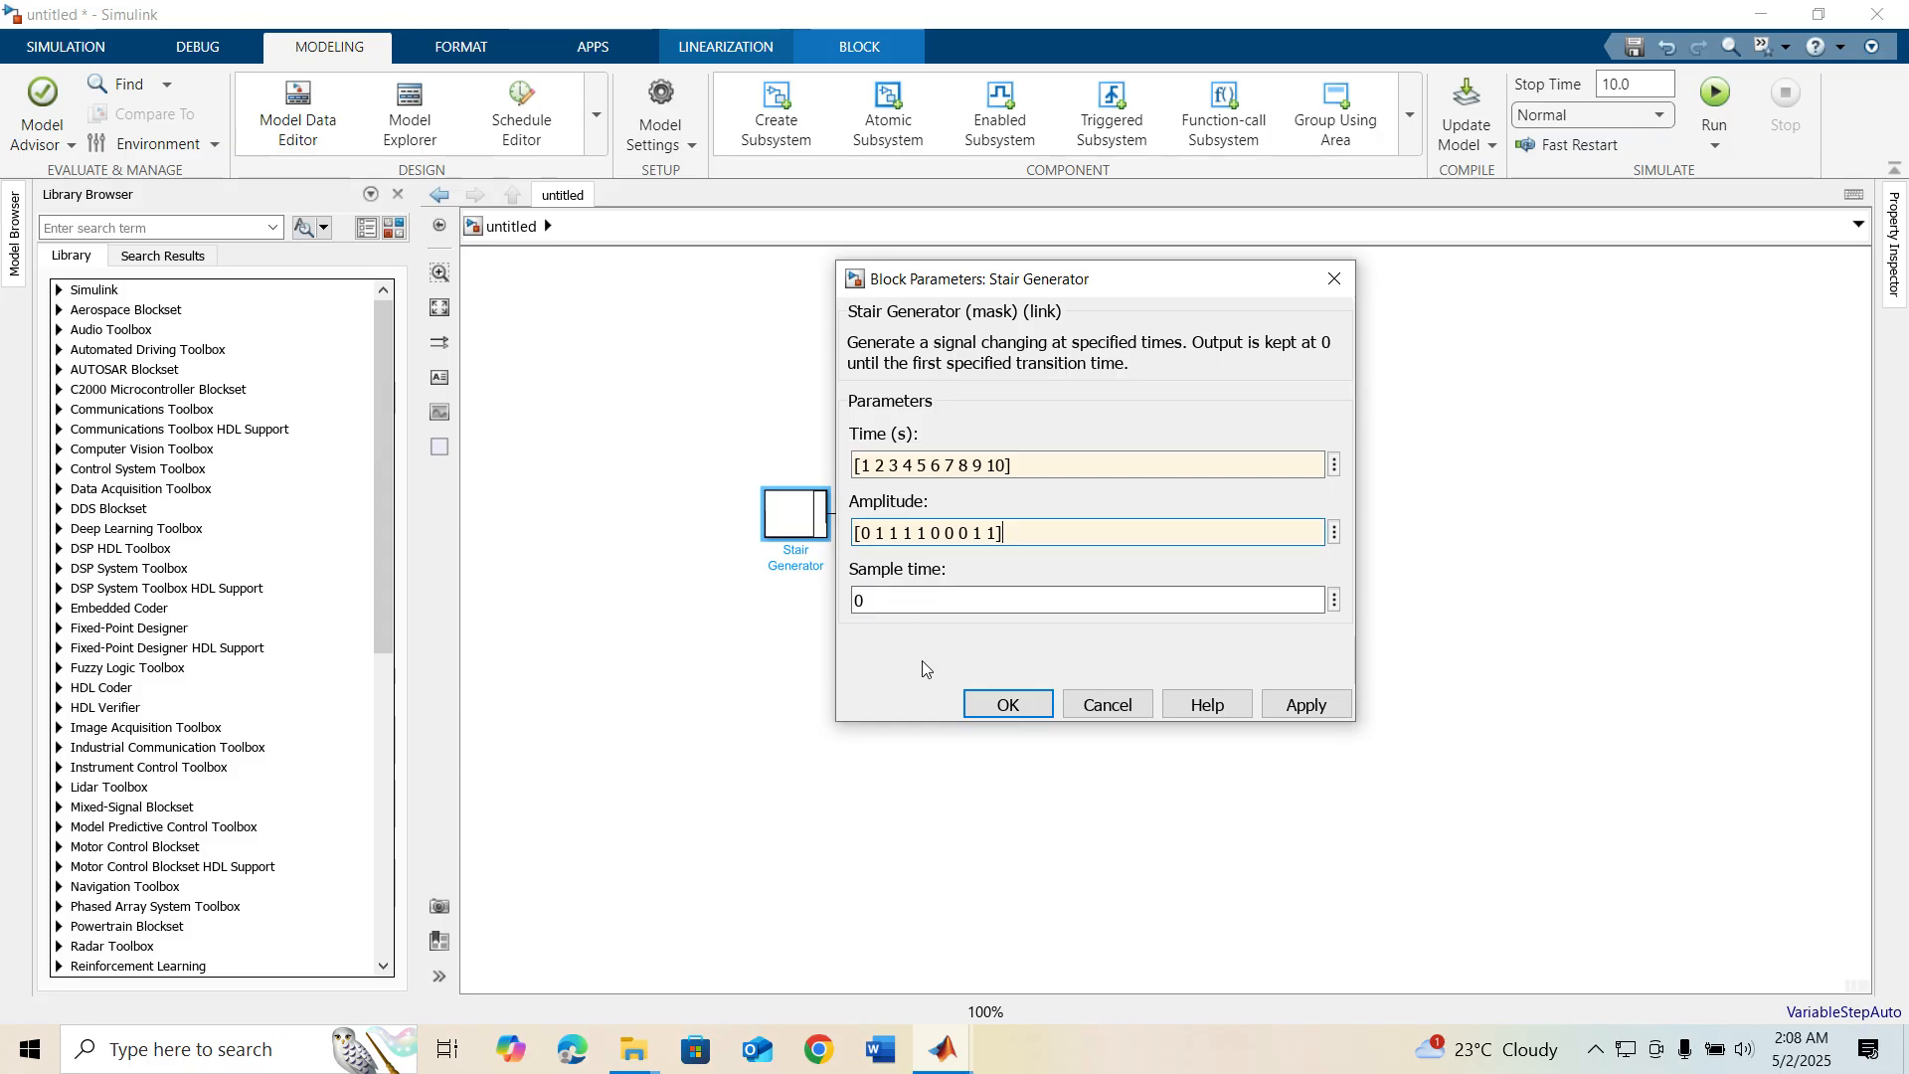
click(1002, 704)
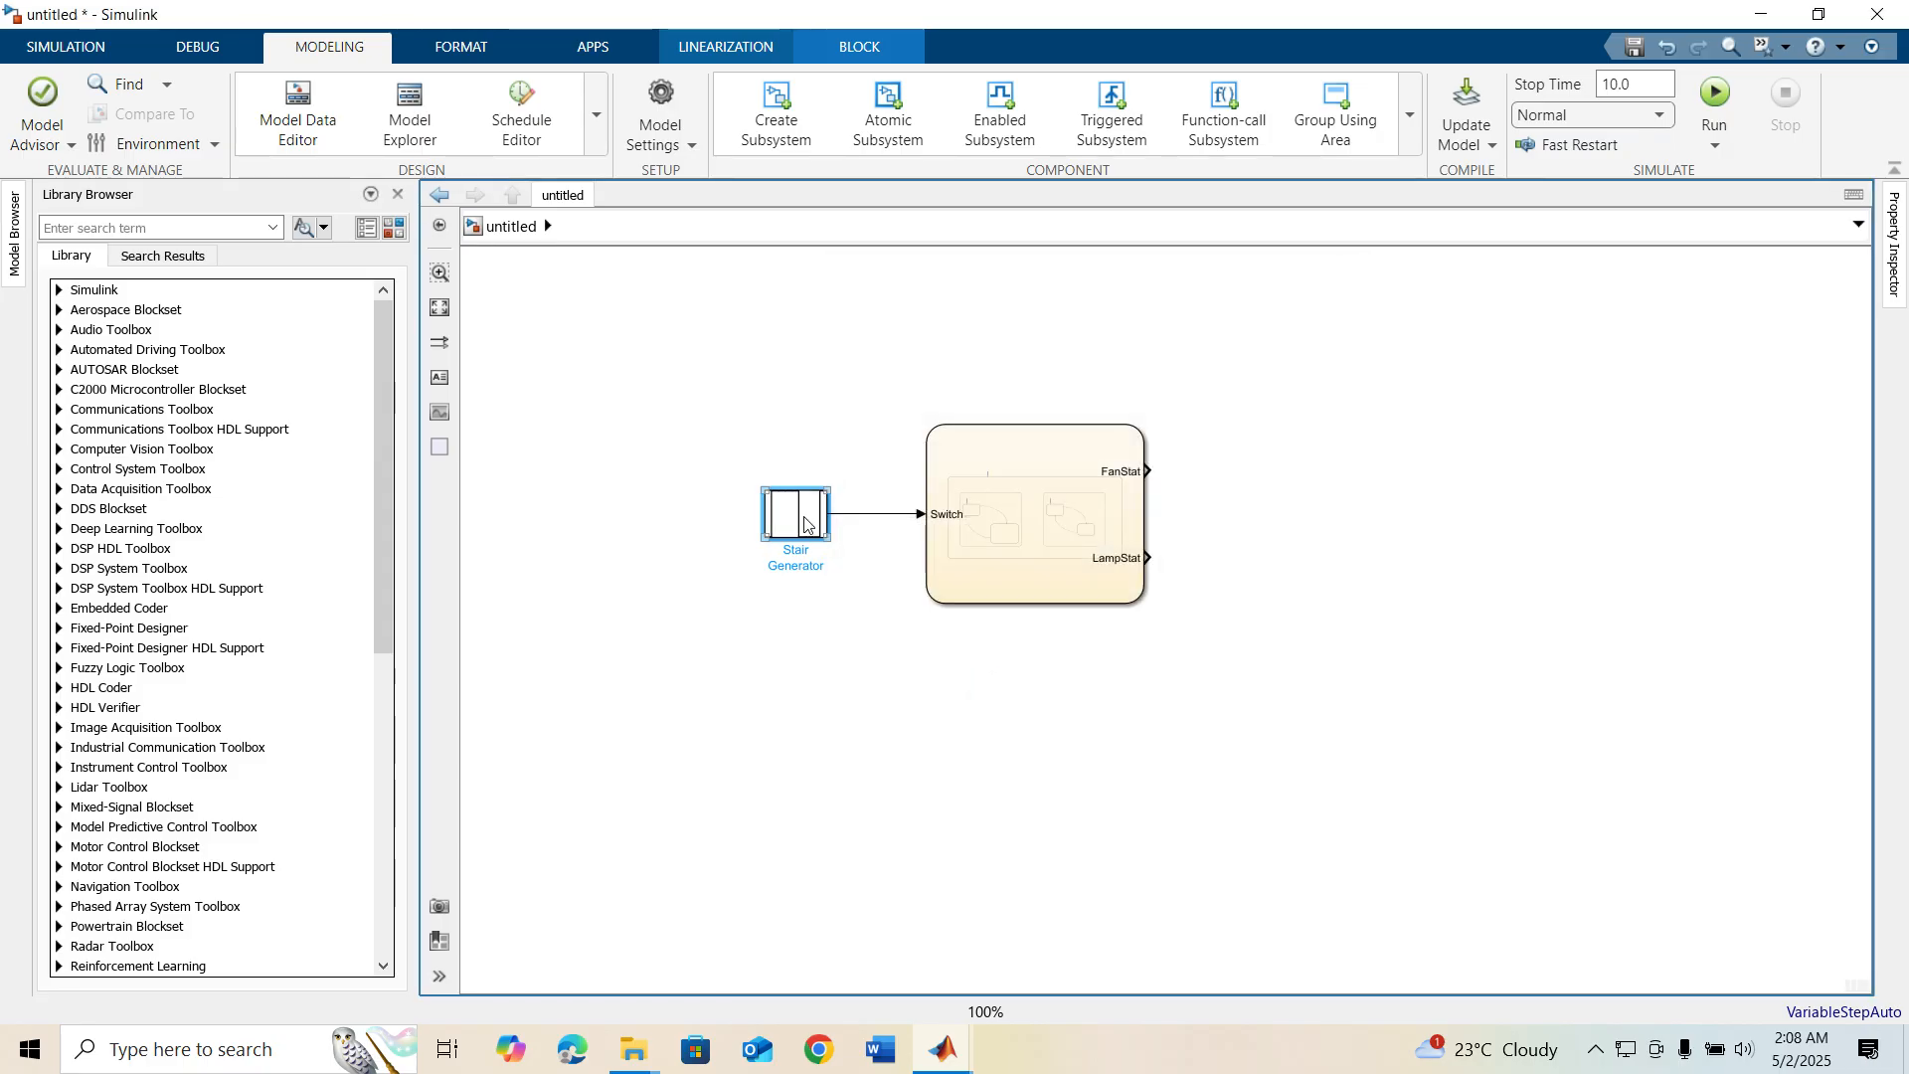
Add a Scope block to the right of the chart and set its number of input ports to 3
click(1330, 382)
double_click(1331, 382)
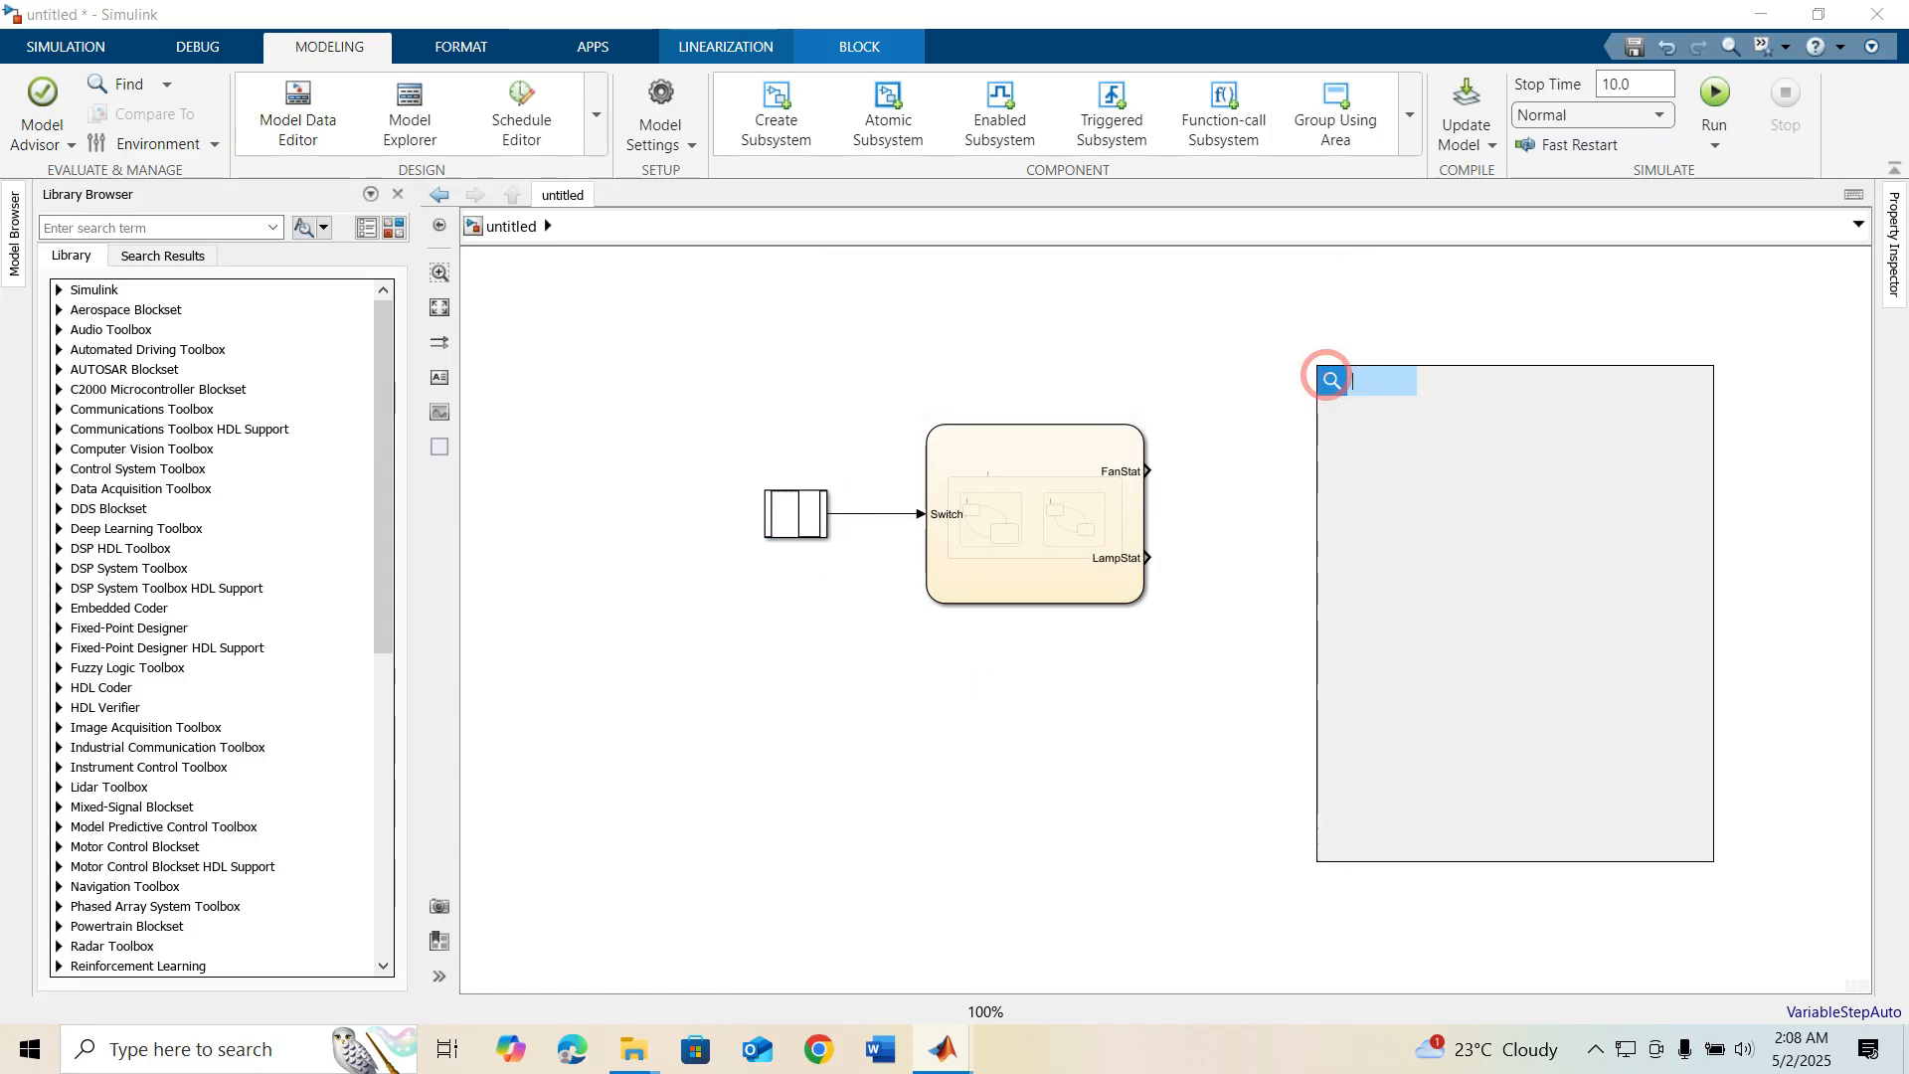
text(sc)
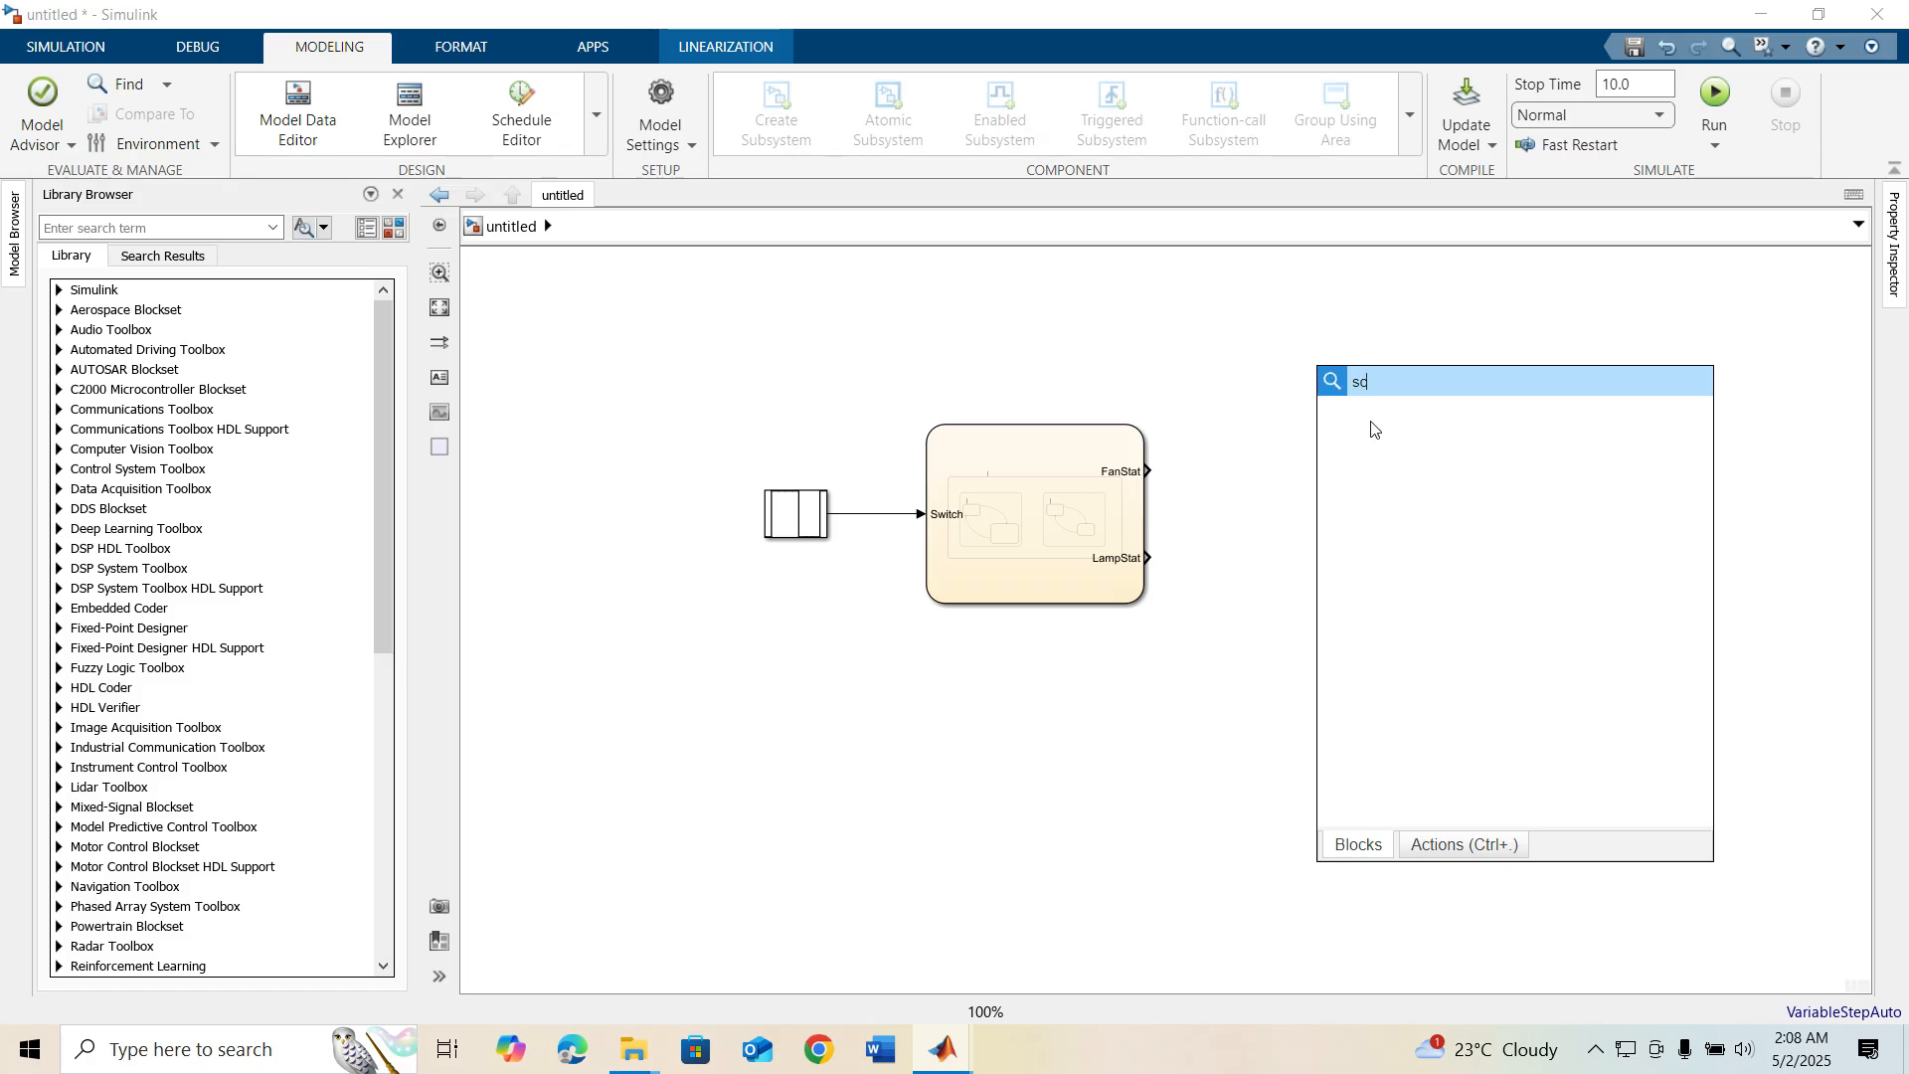
click(1370, 418)
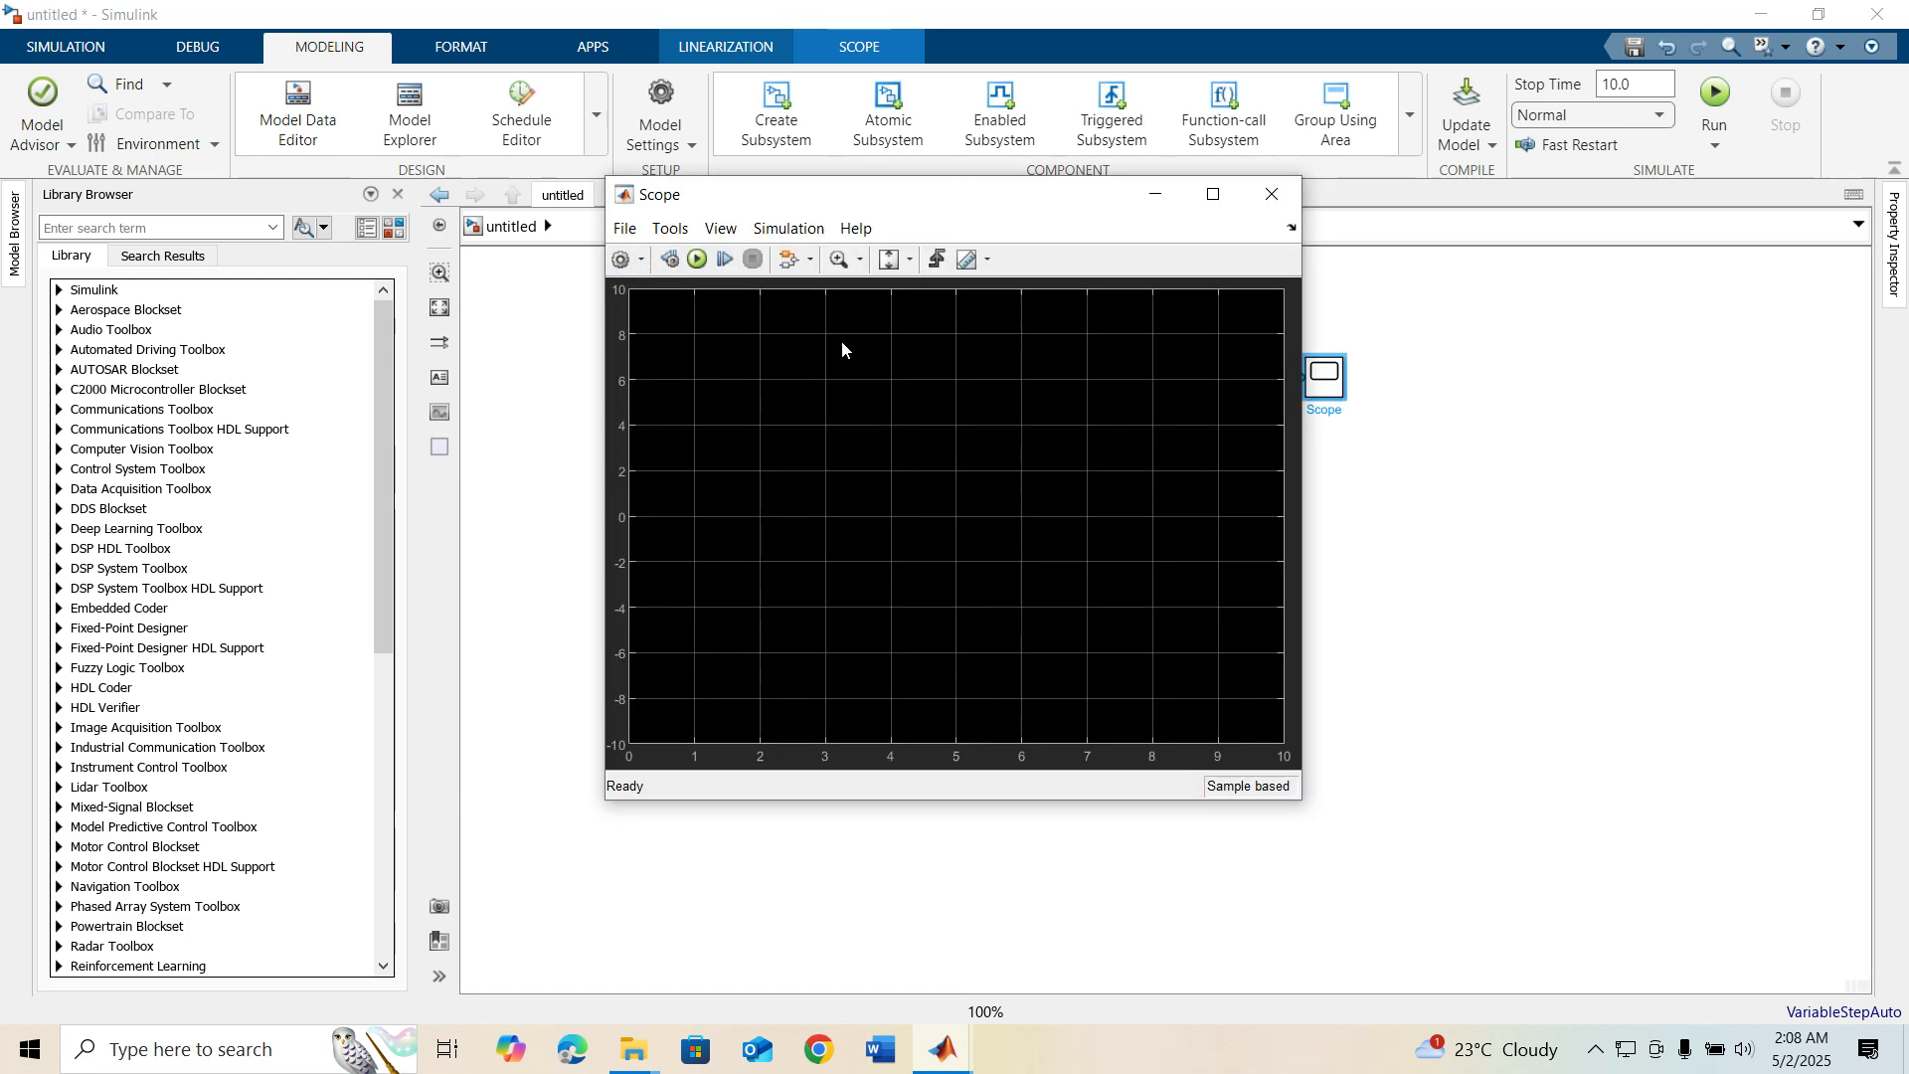
double_click(953, 471)
text(3)
click(970, 662)
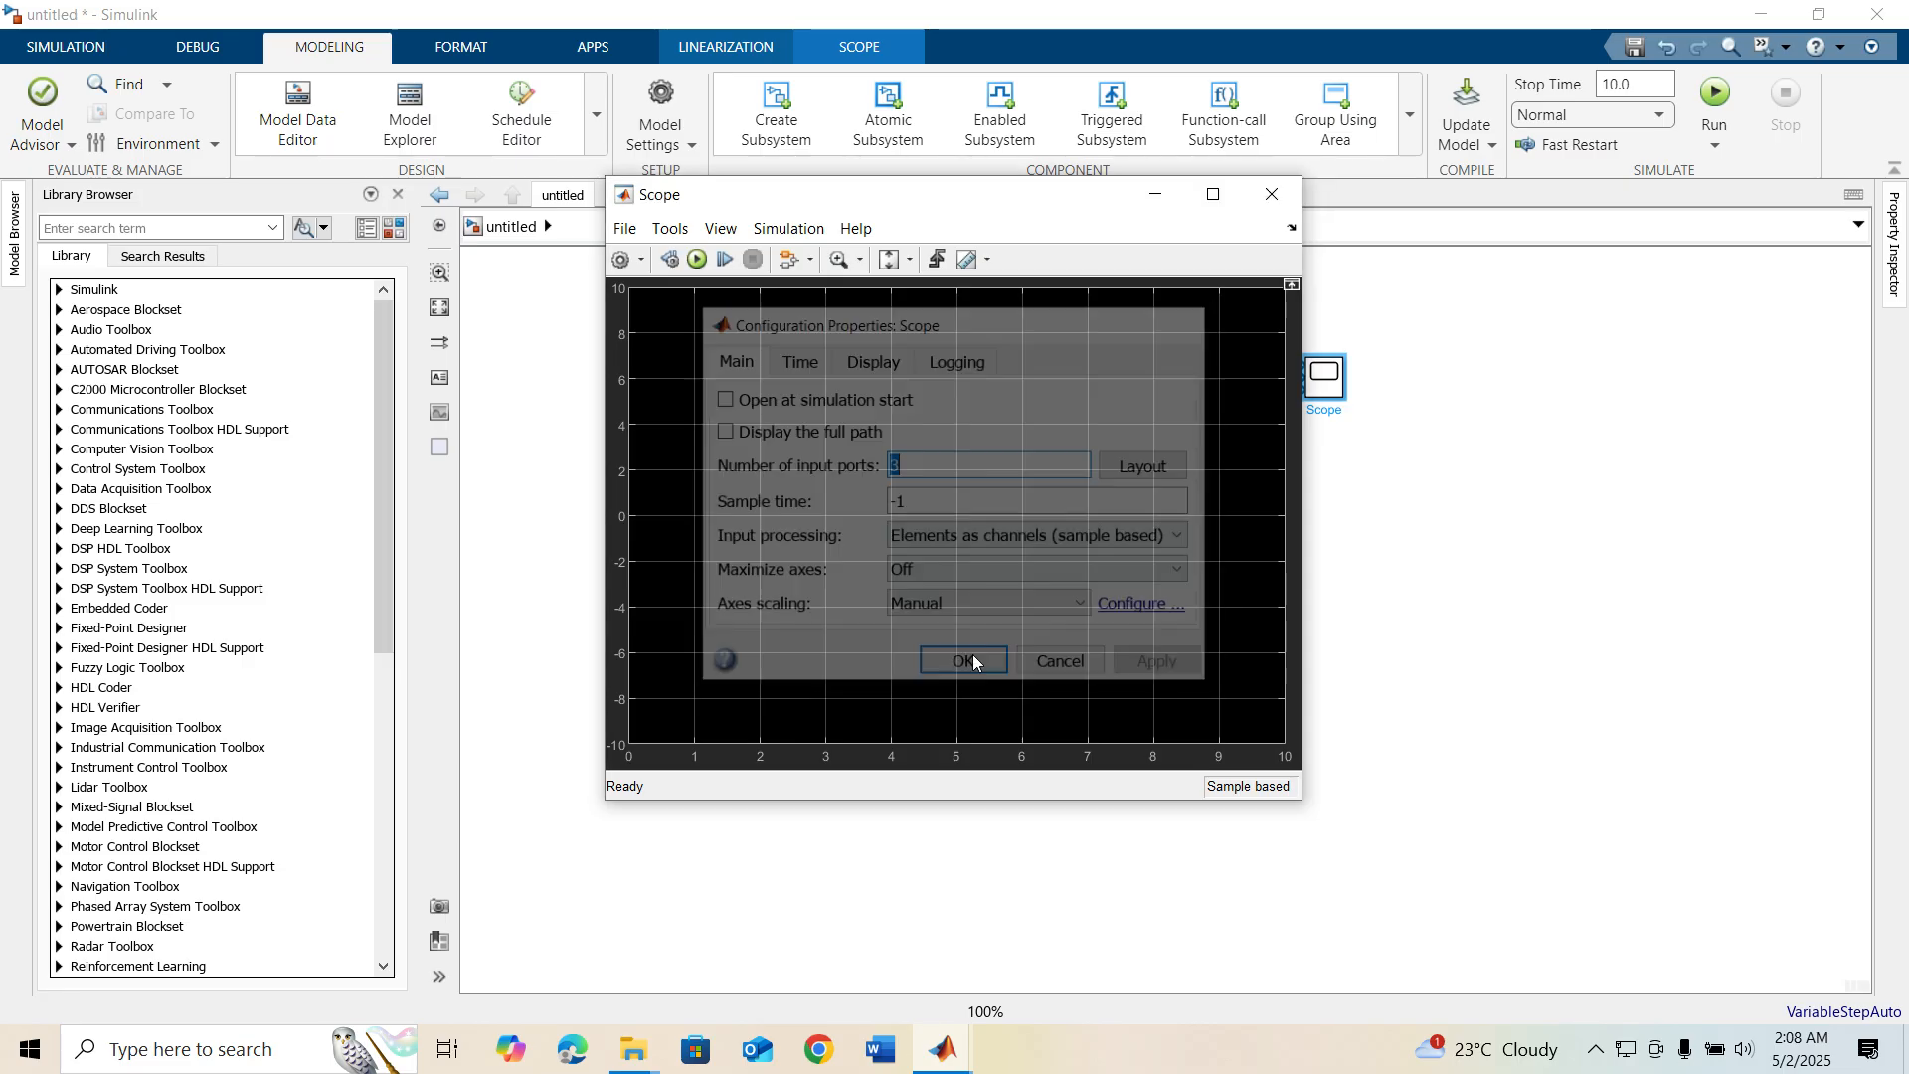
Arrange the Scope's layout as three displays stacked vertically and close the Scope window
click(621, 258)
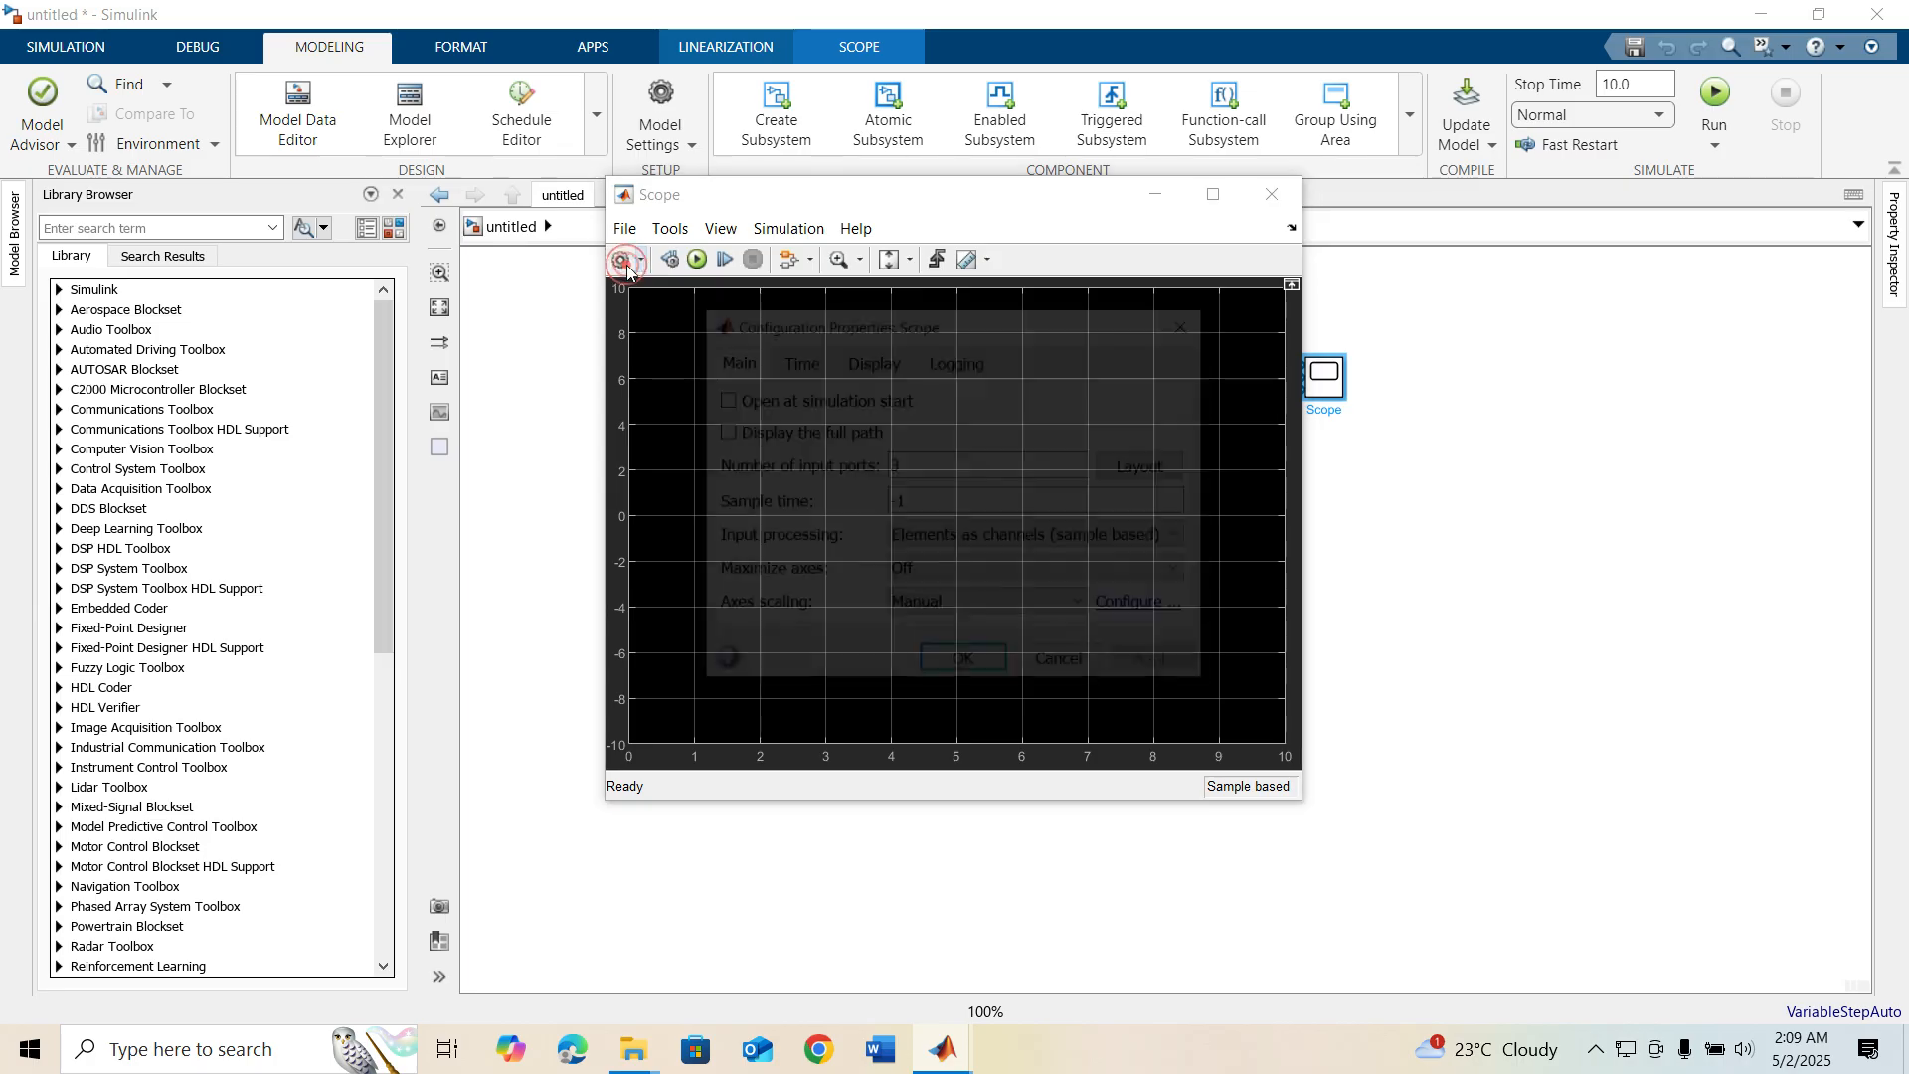
click(1169, 468)
click(1230, 550)
click(967, 659)
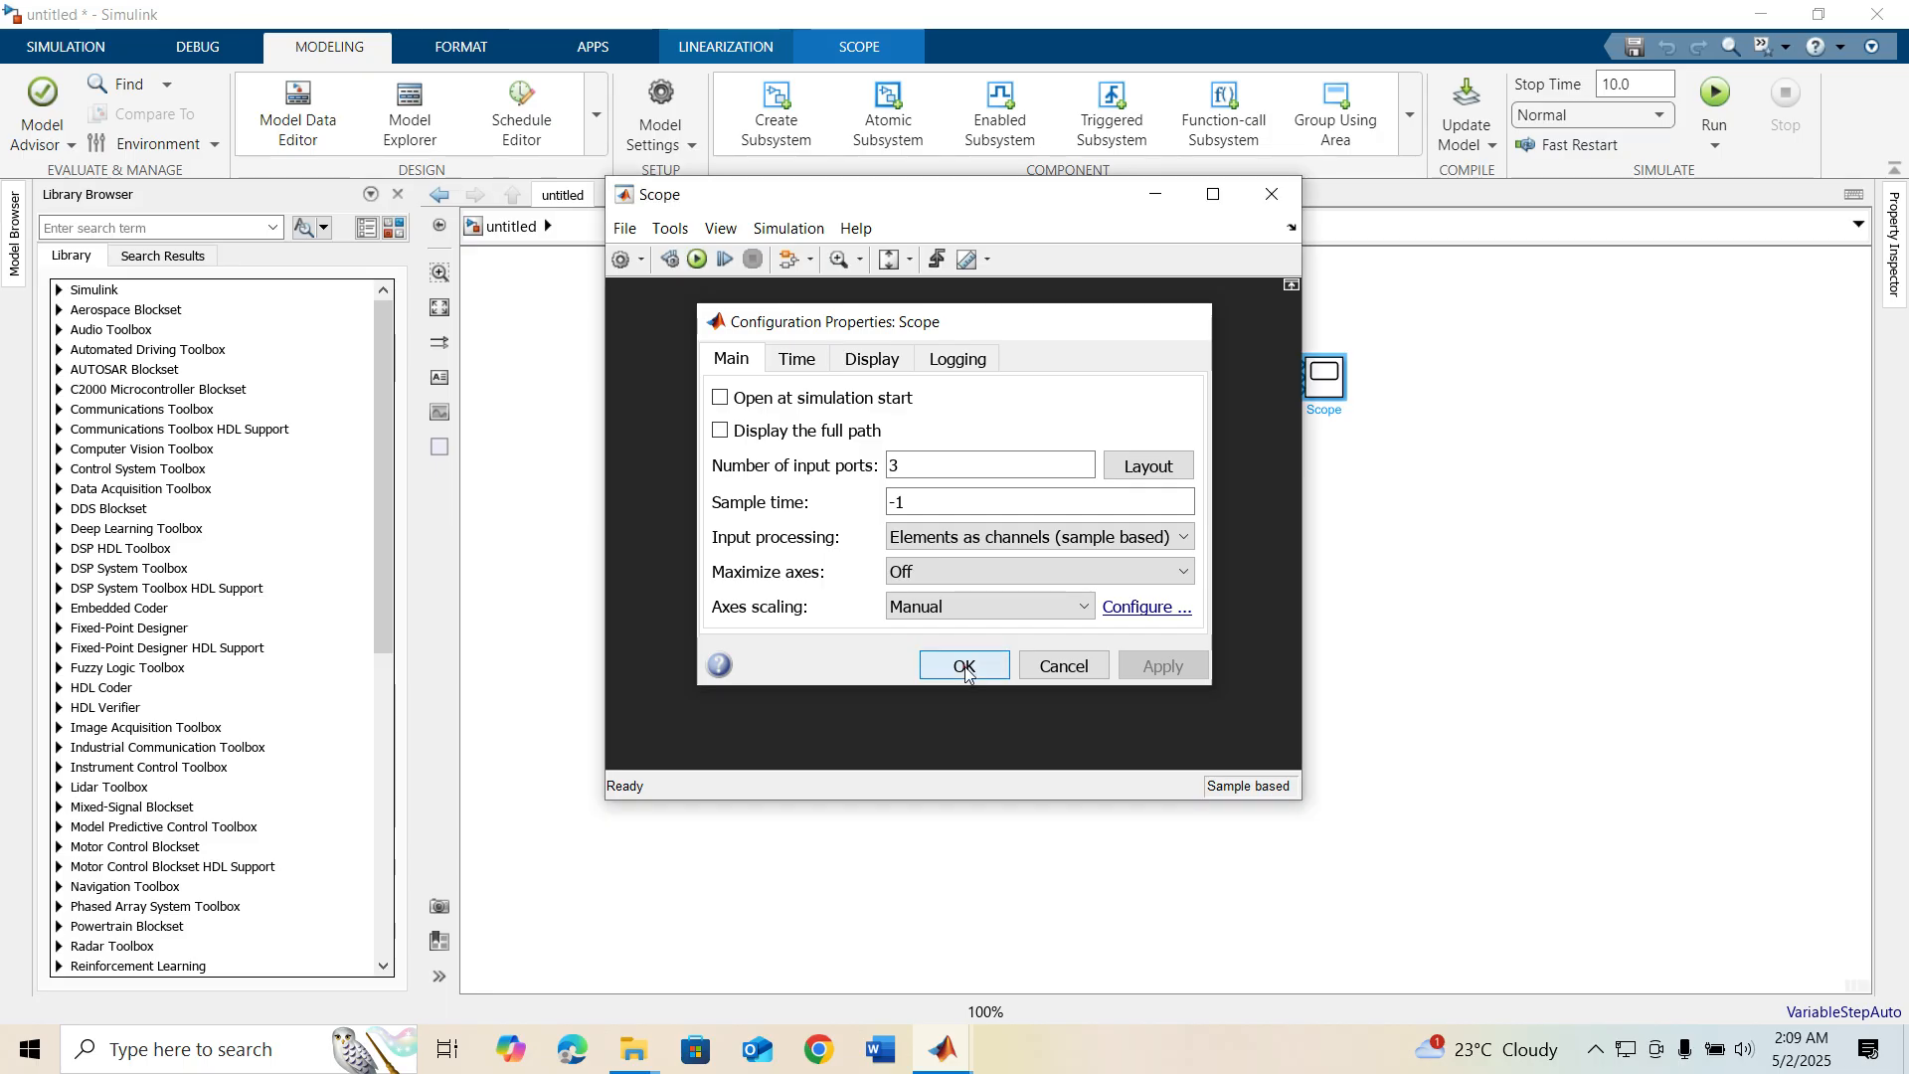
click(963, 664)
click(1272, 195)
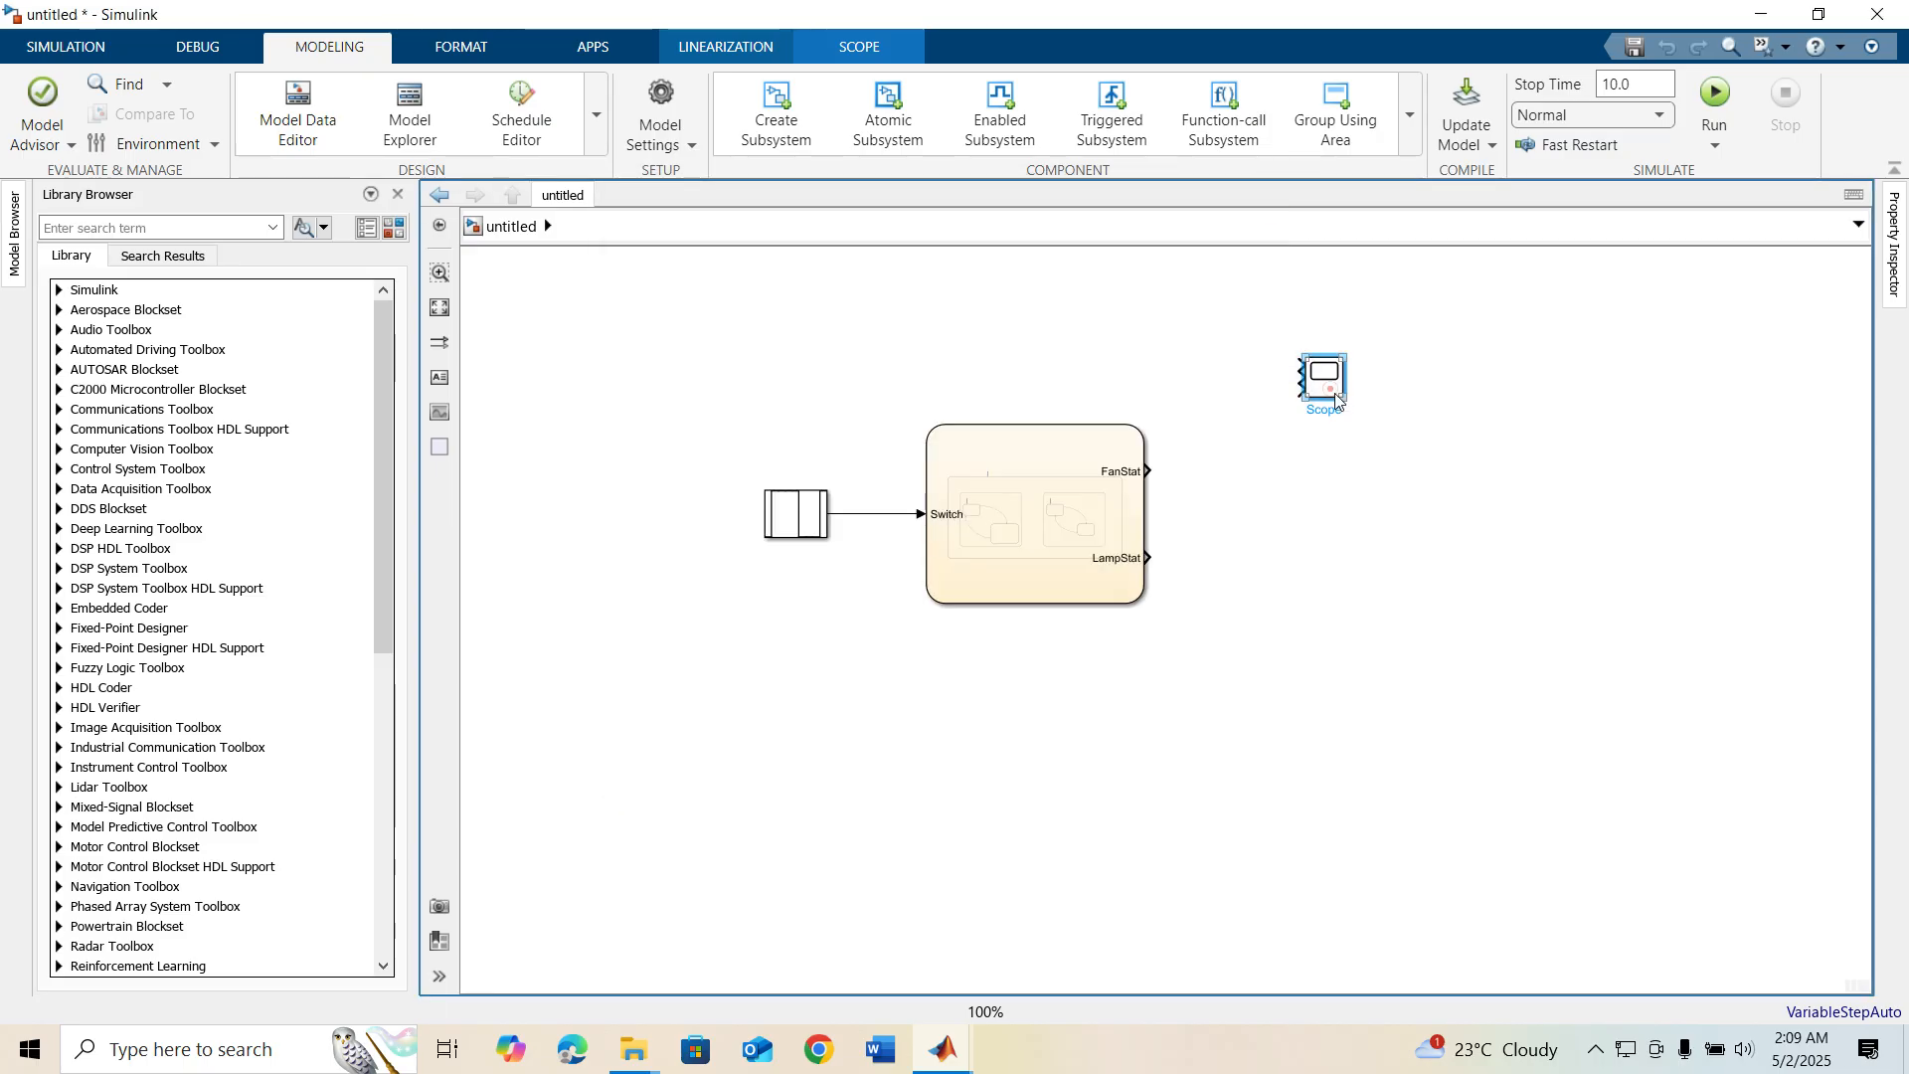
Enlarge the Scope block and wire the Switch signal, FanStat and LampStat to its first, second and third inputs
drag(1348, 398, 1375, 608)
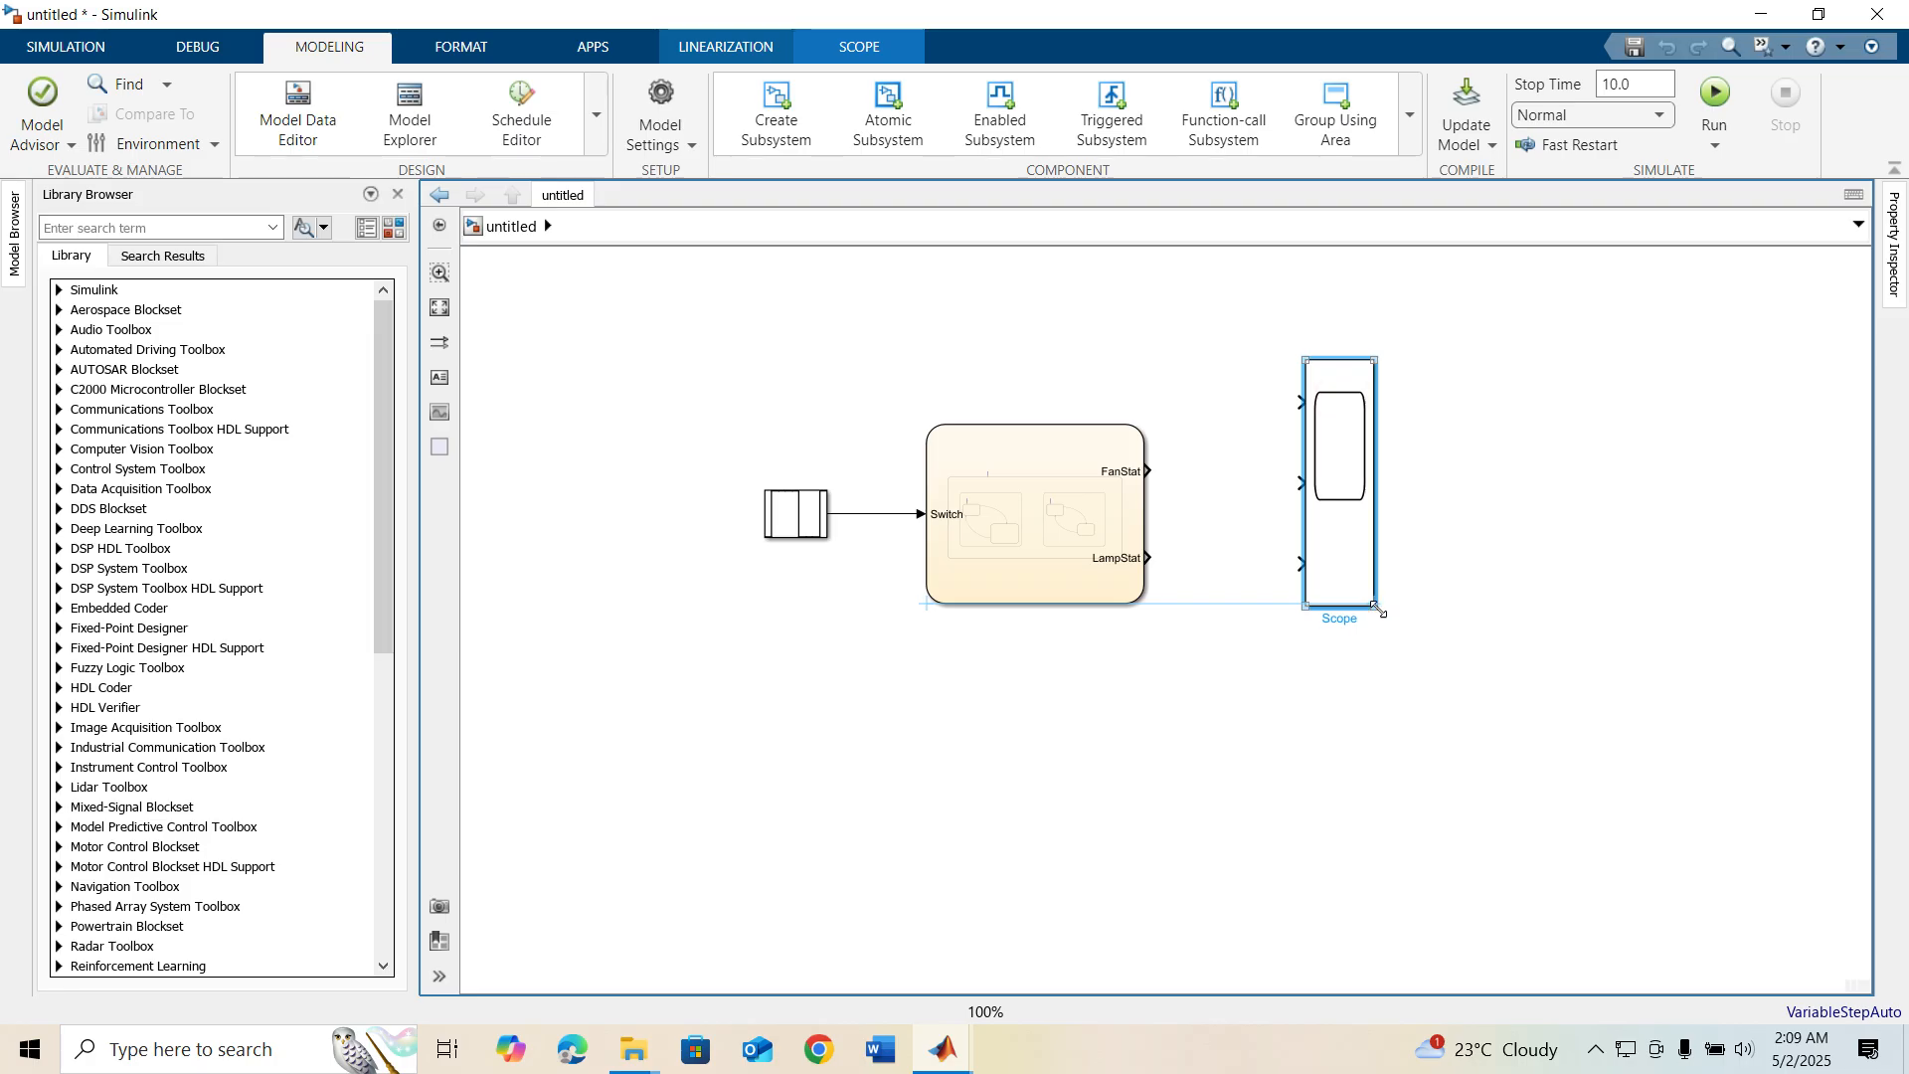
drag(1150, 472, 1301, 483)
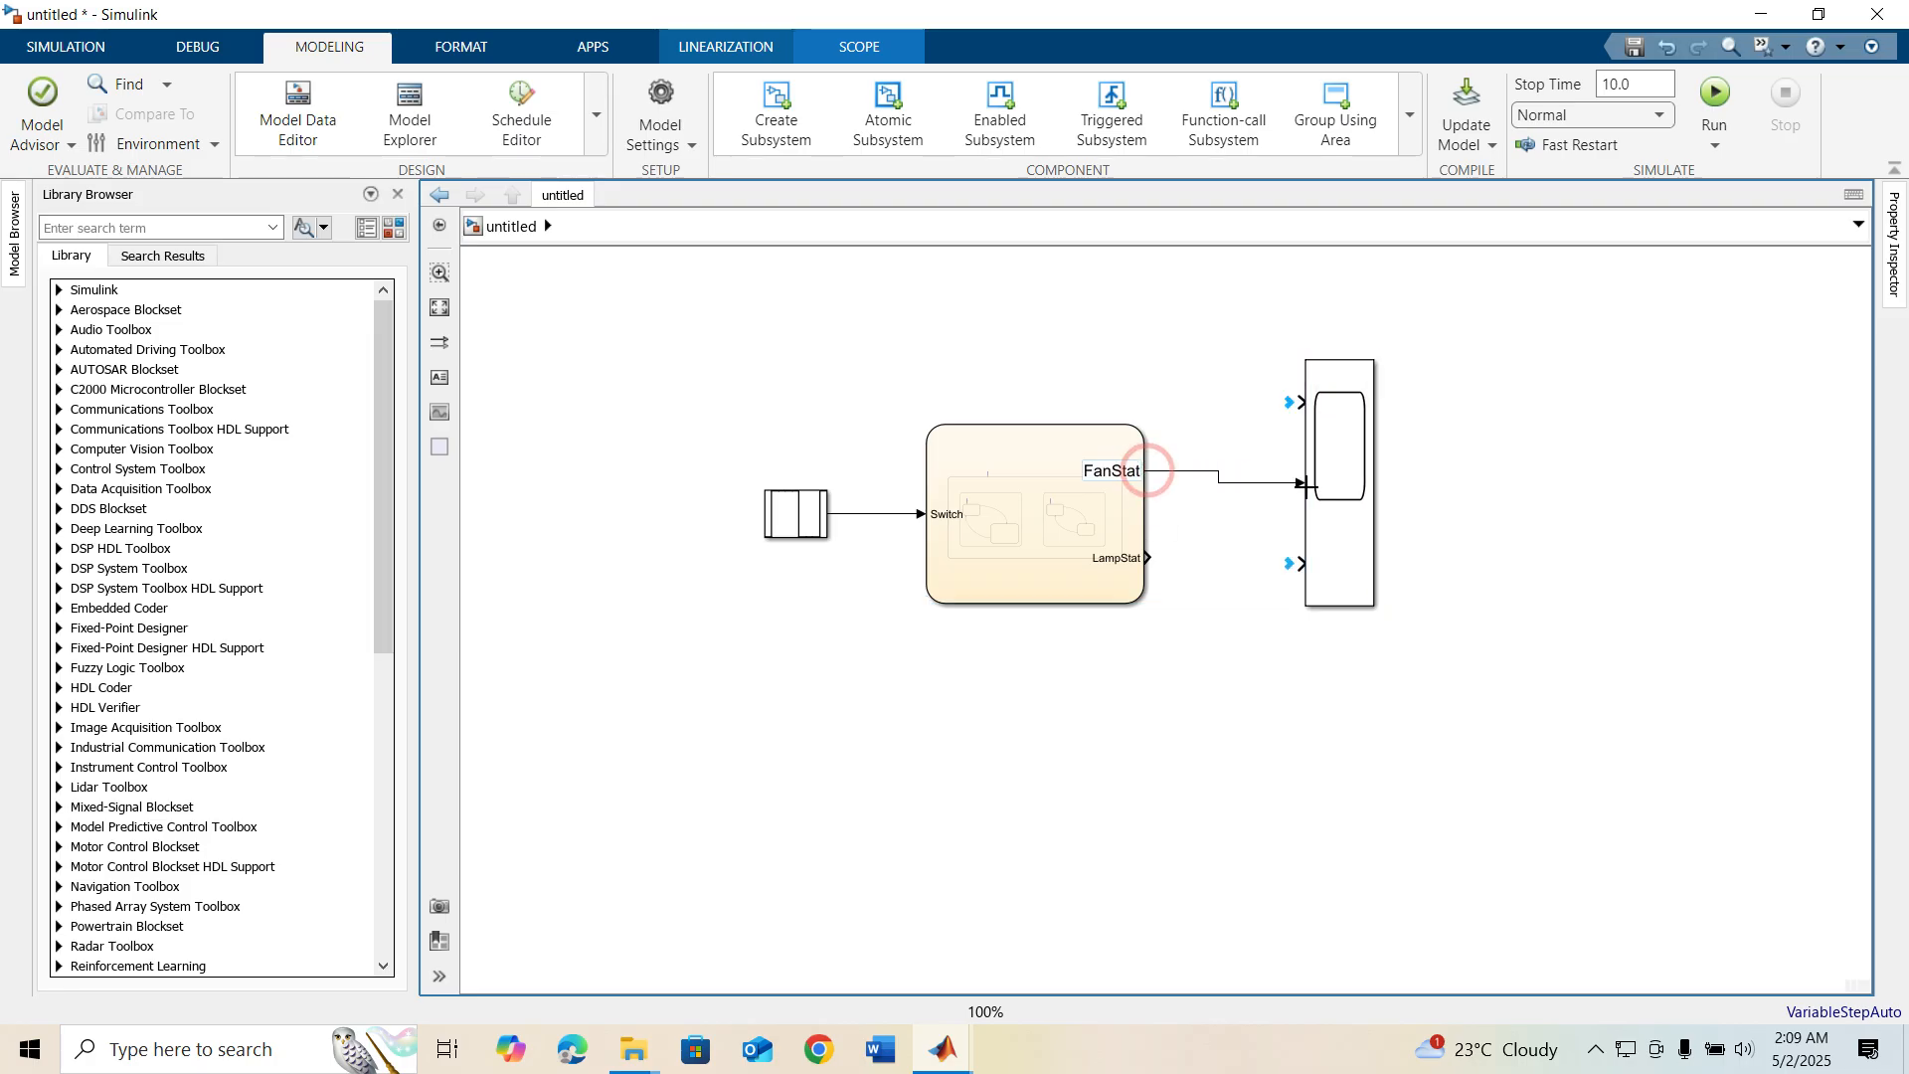
drag(1265, 556, 1302, 562)
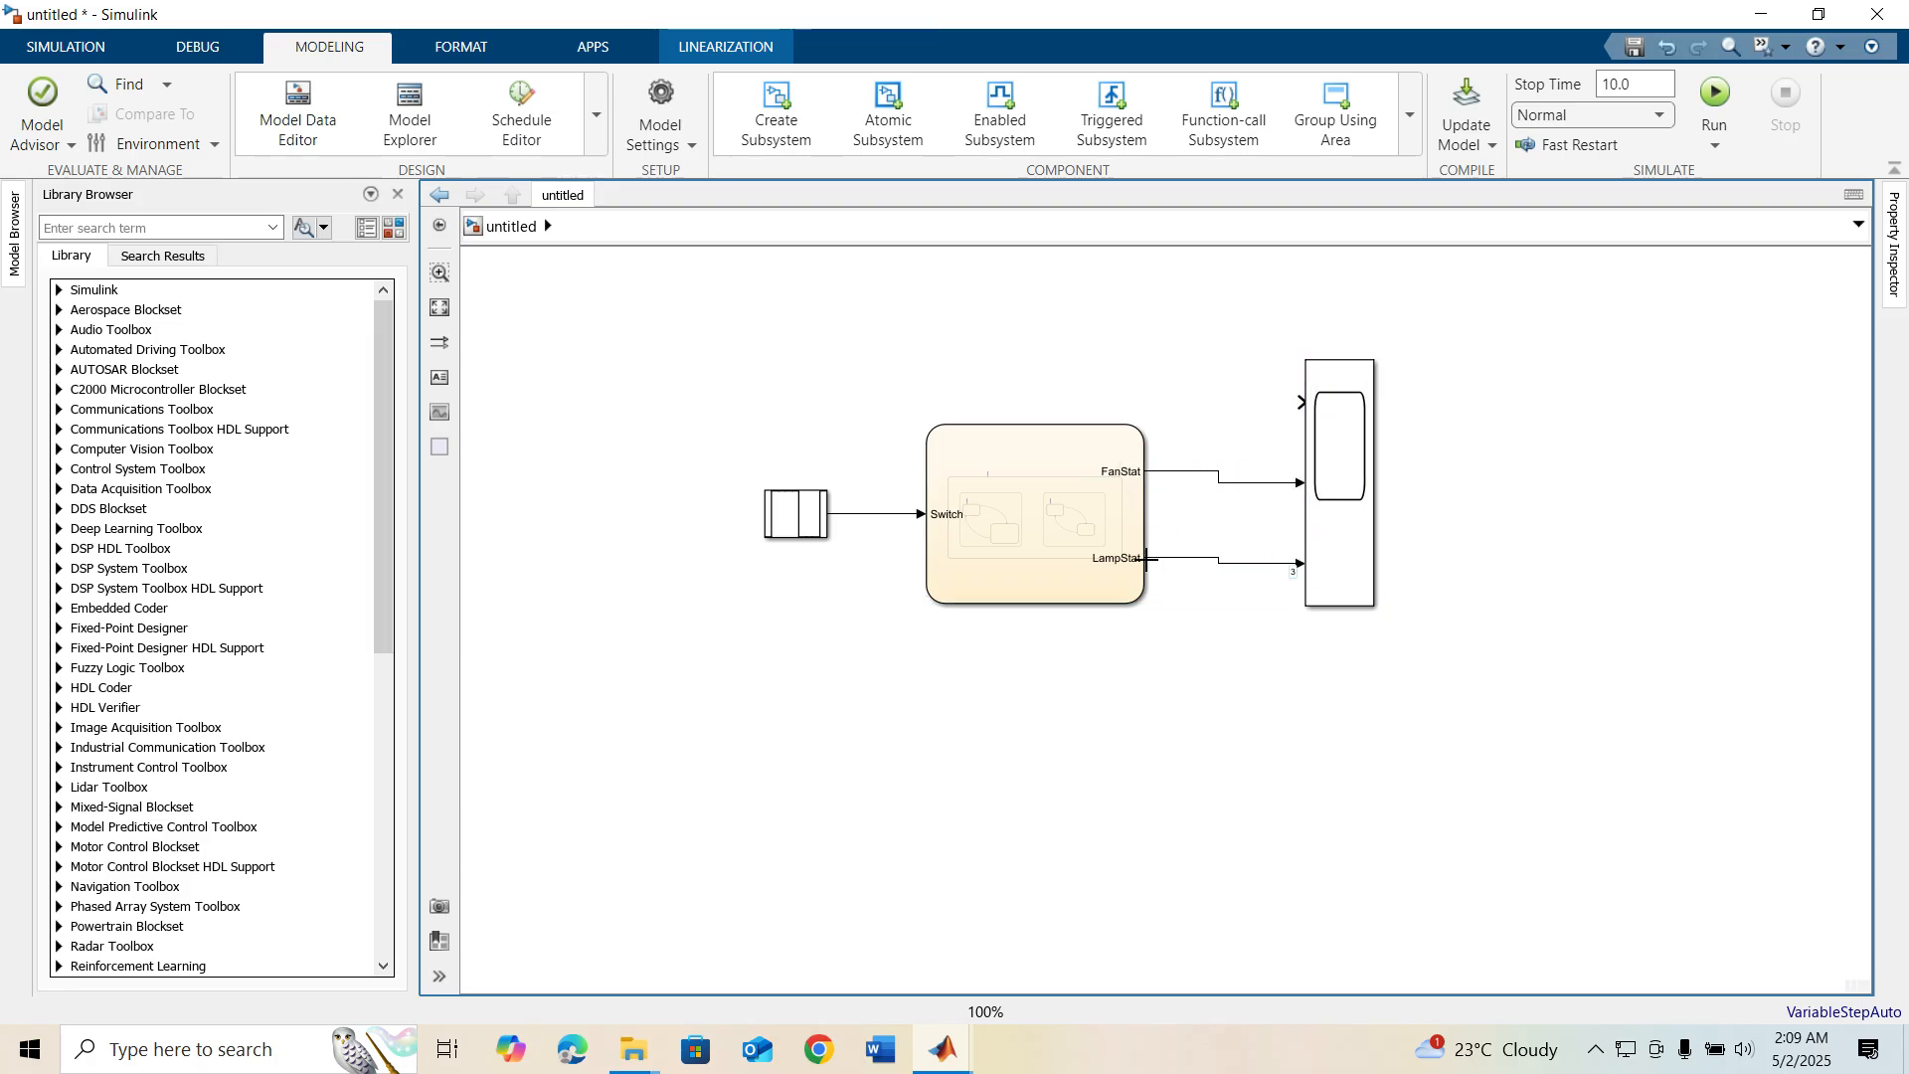
drag(1299, 400, 906, 514)
Label the three signal lines into the Scope switch, fab and lamp, in order of the Scope's inputs
click(1086, 403)
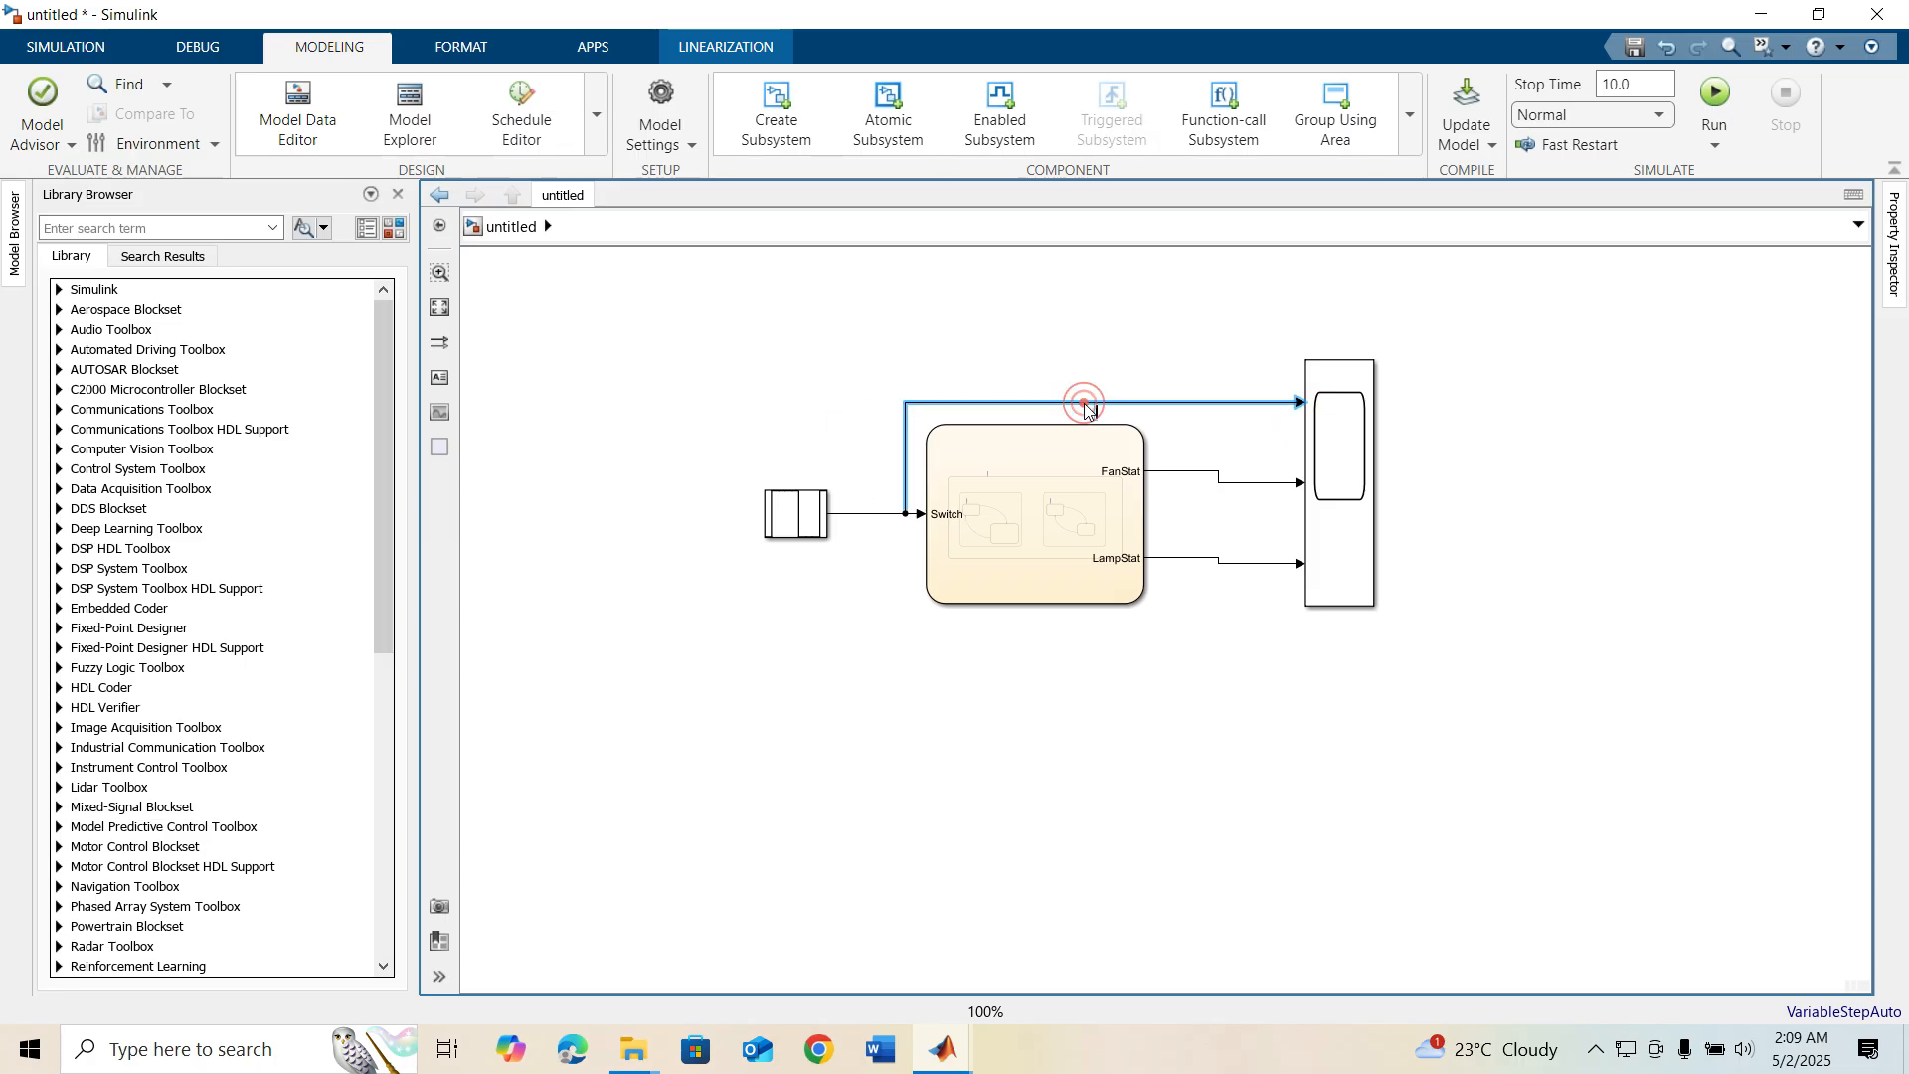
text(switch)
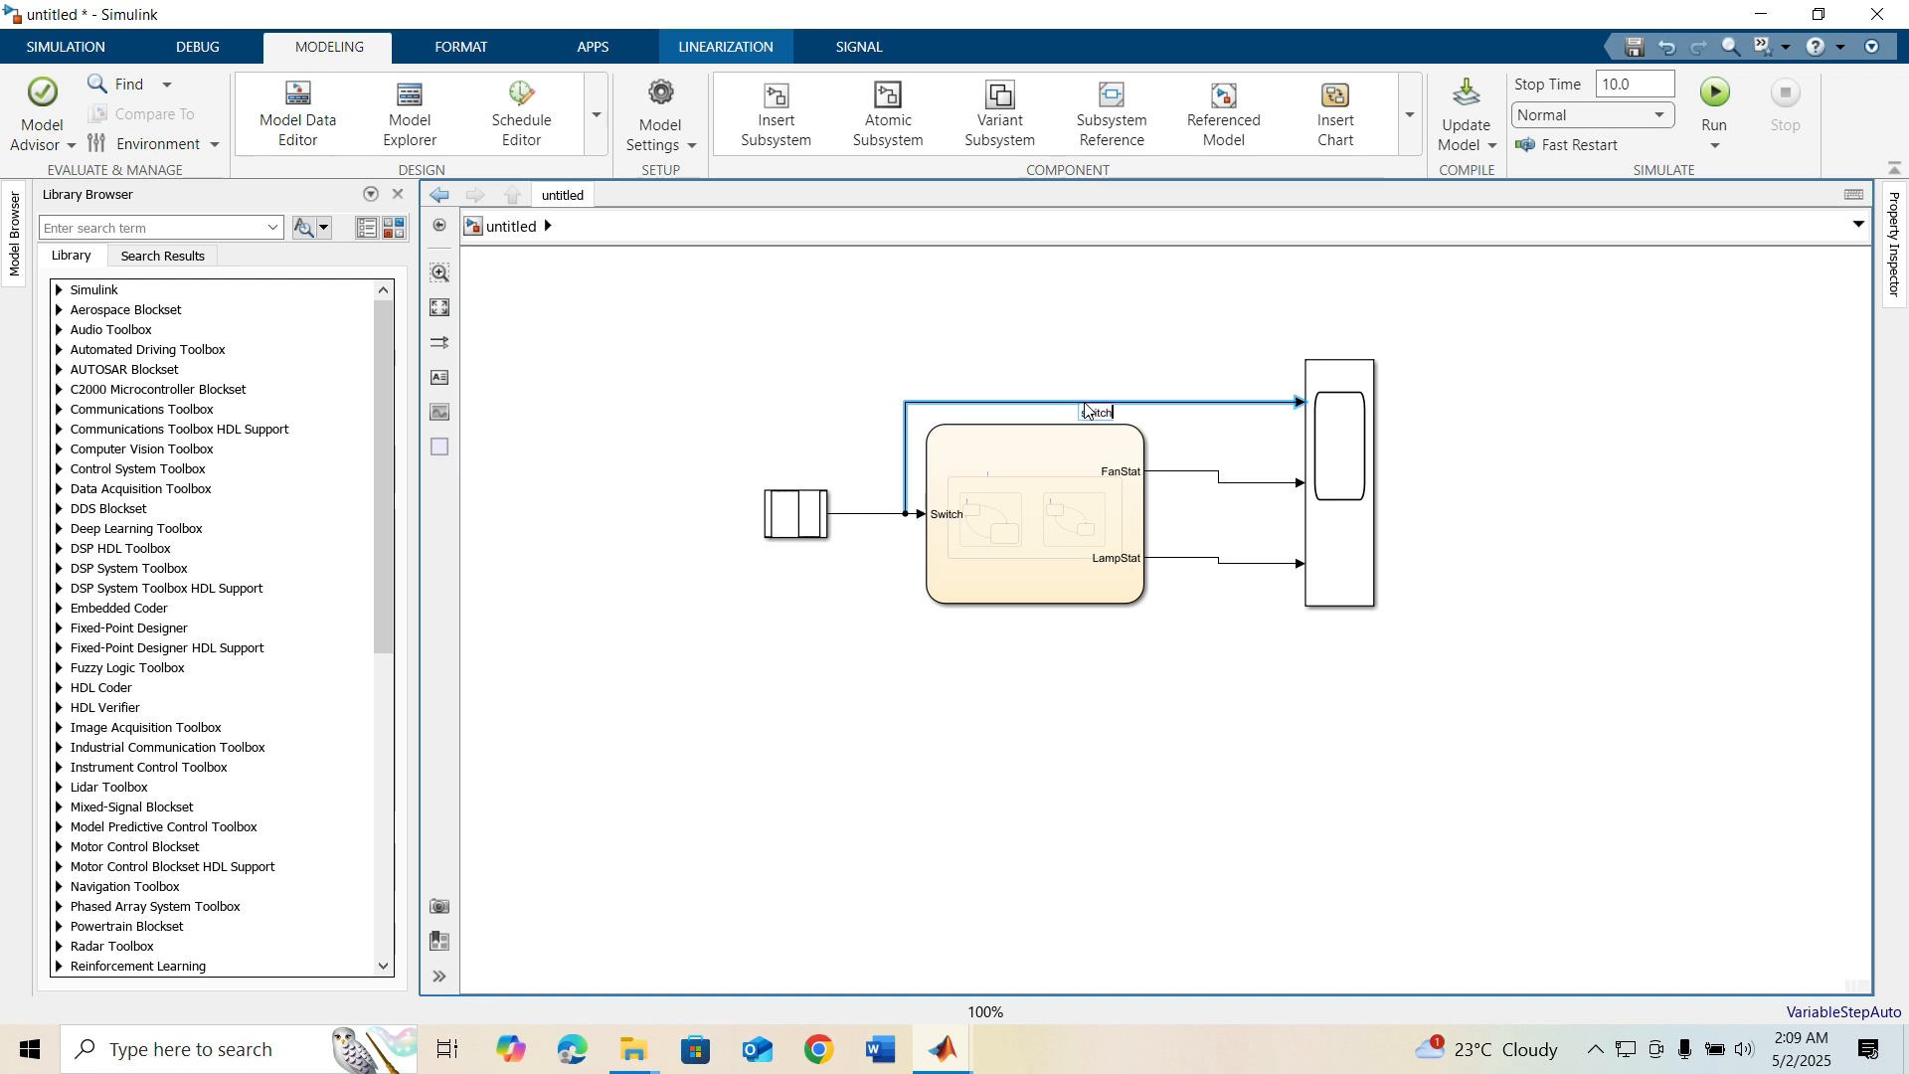
double_click(1185, 473)
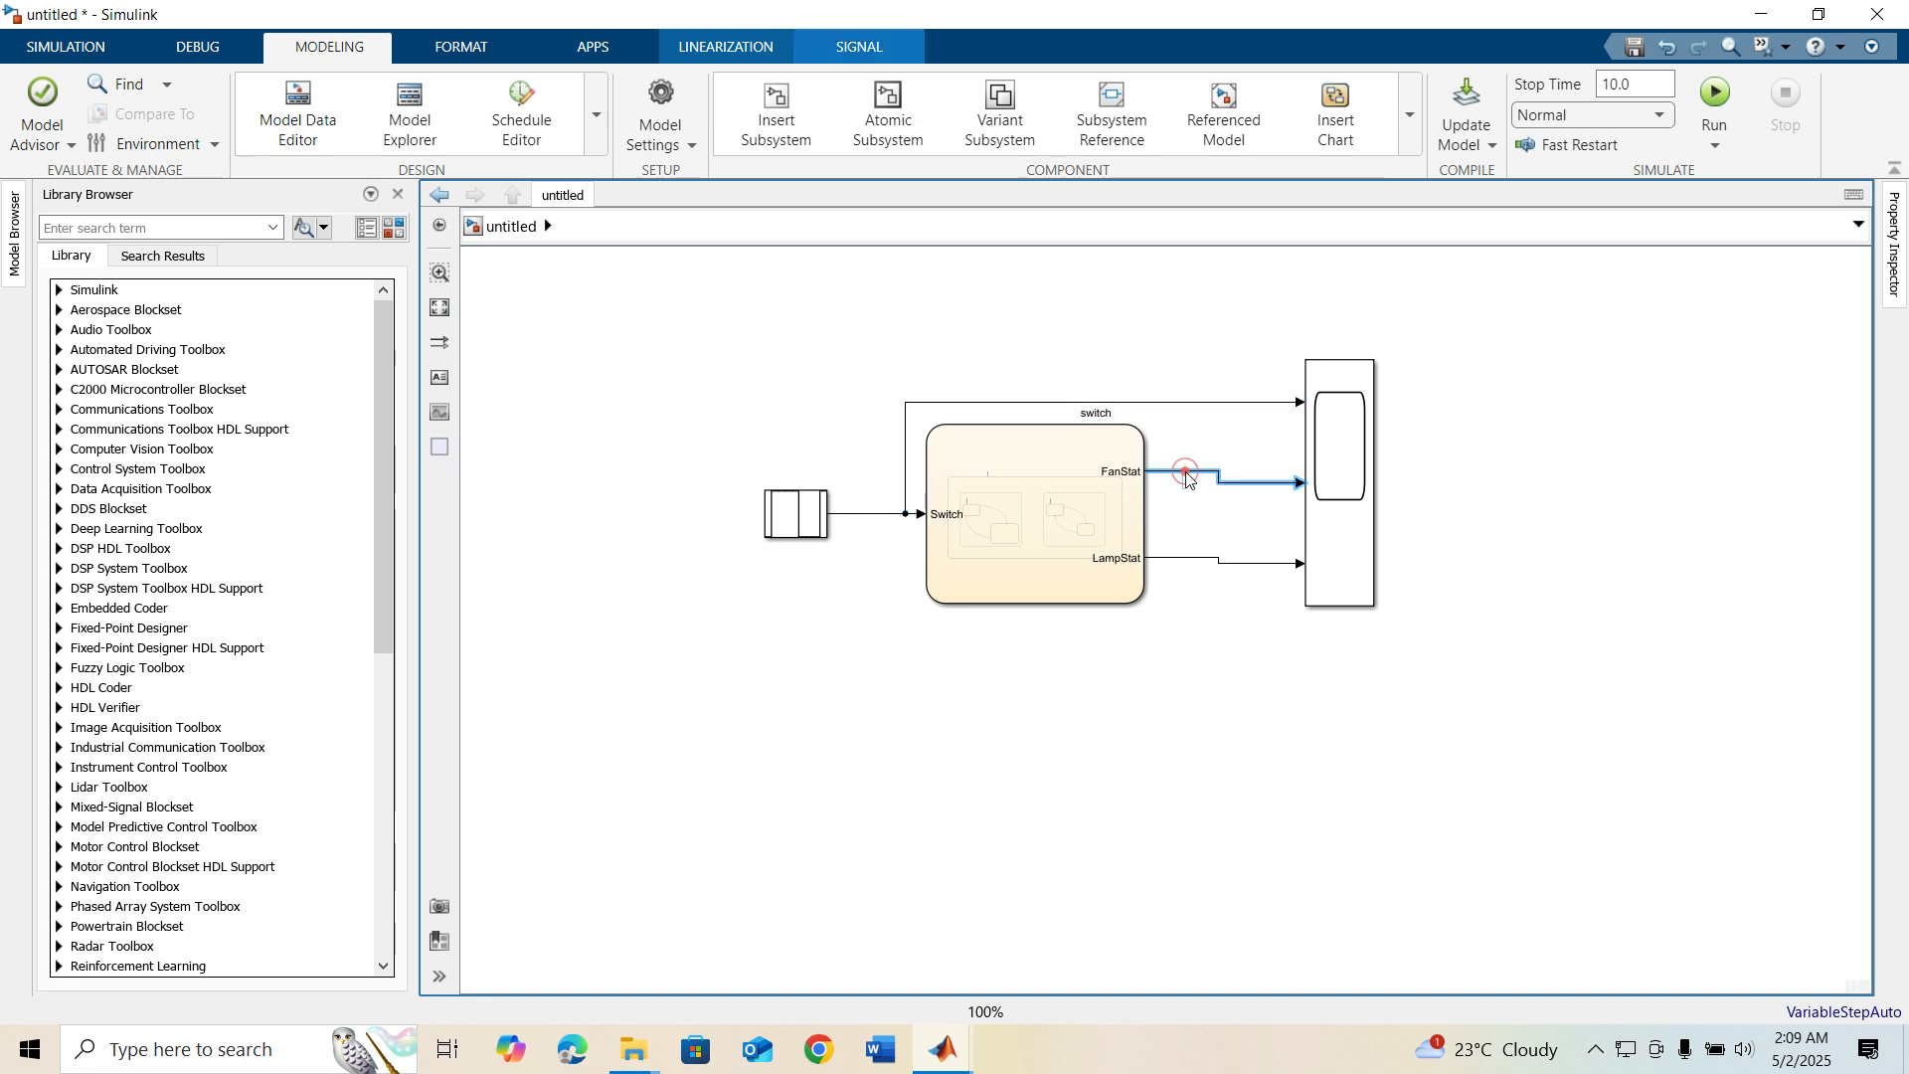
text(fab)
click(1185, 562)
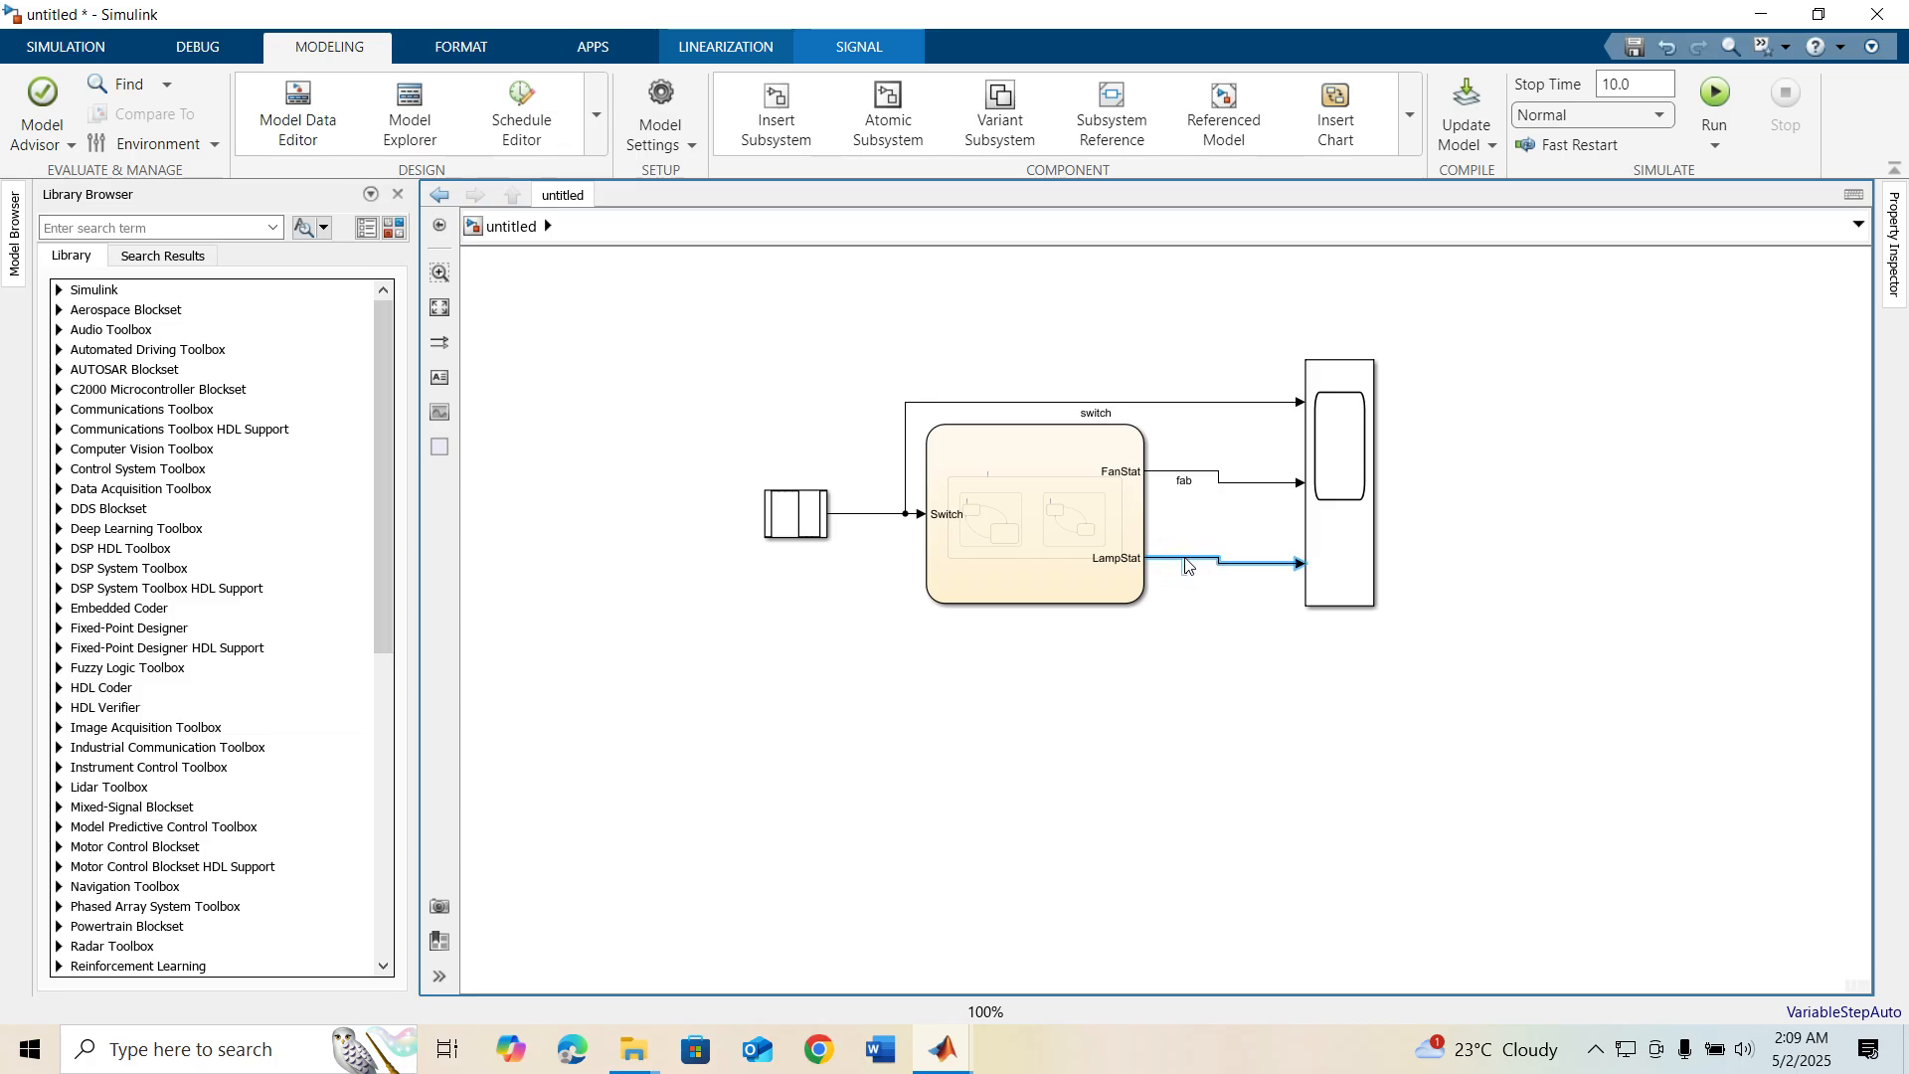
text(lamp)
click(618, 292)
Run the simulation and open the Scope in a maximized window to view the three signals
click(440, 307)
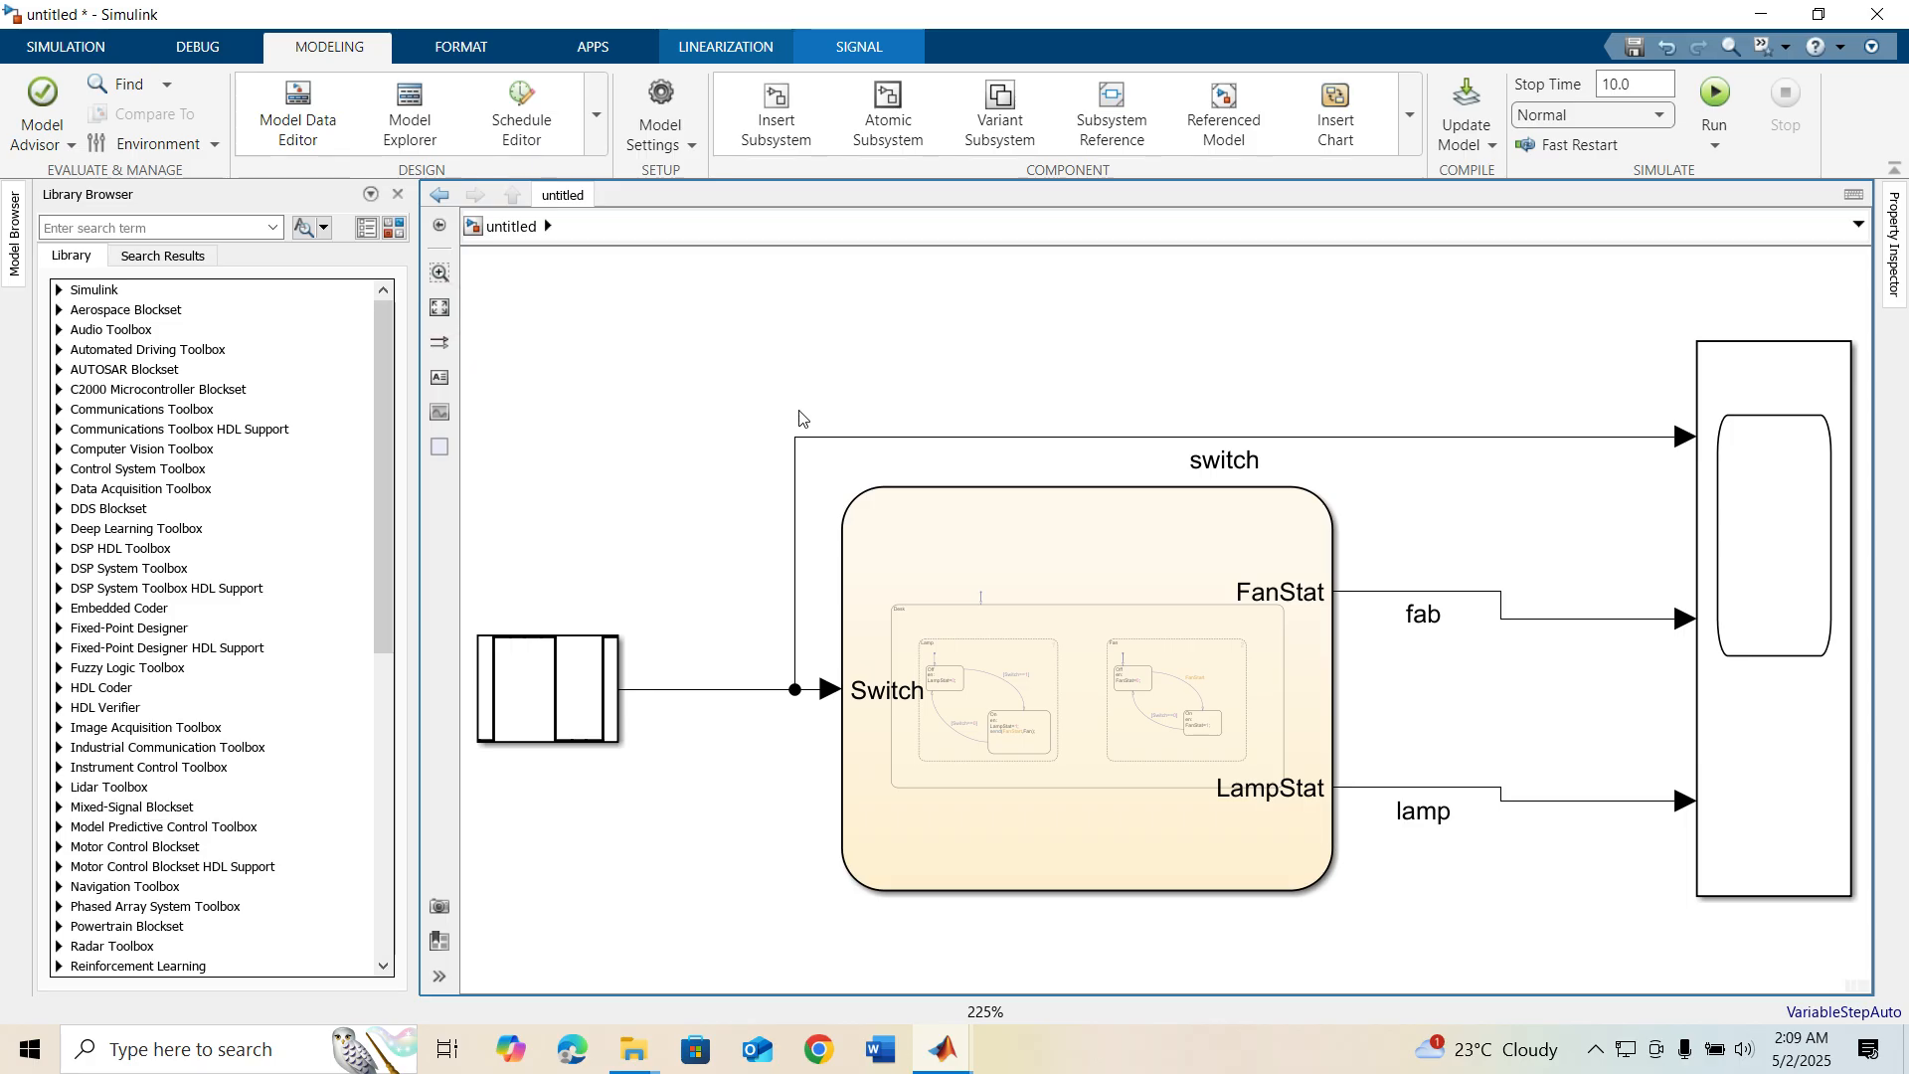
scroll(801, 422, down, 1)
click(119, 49)
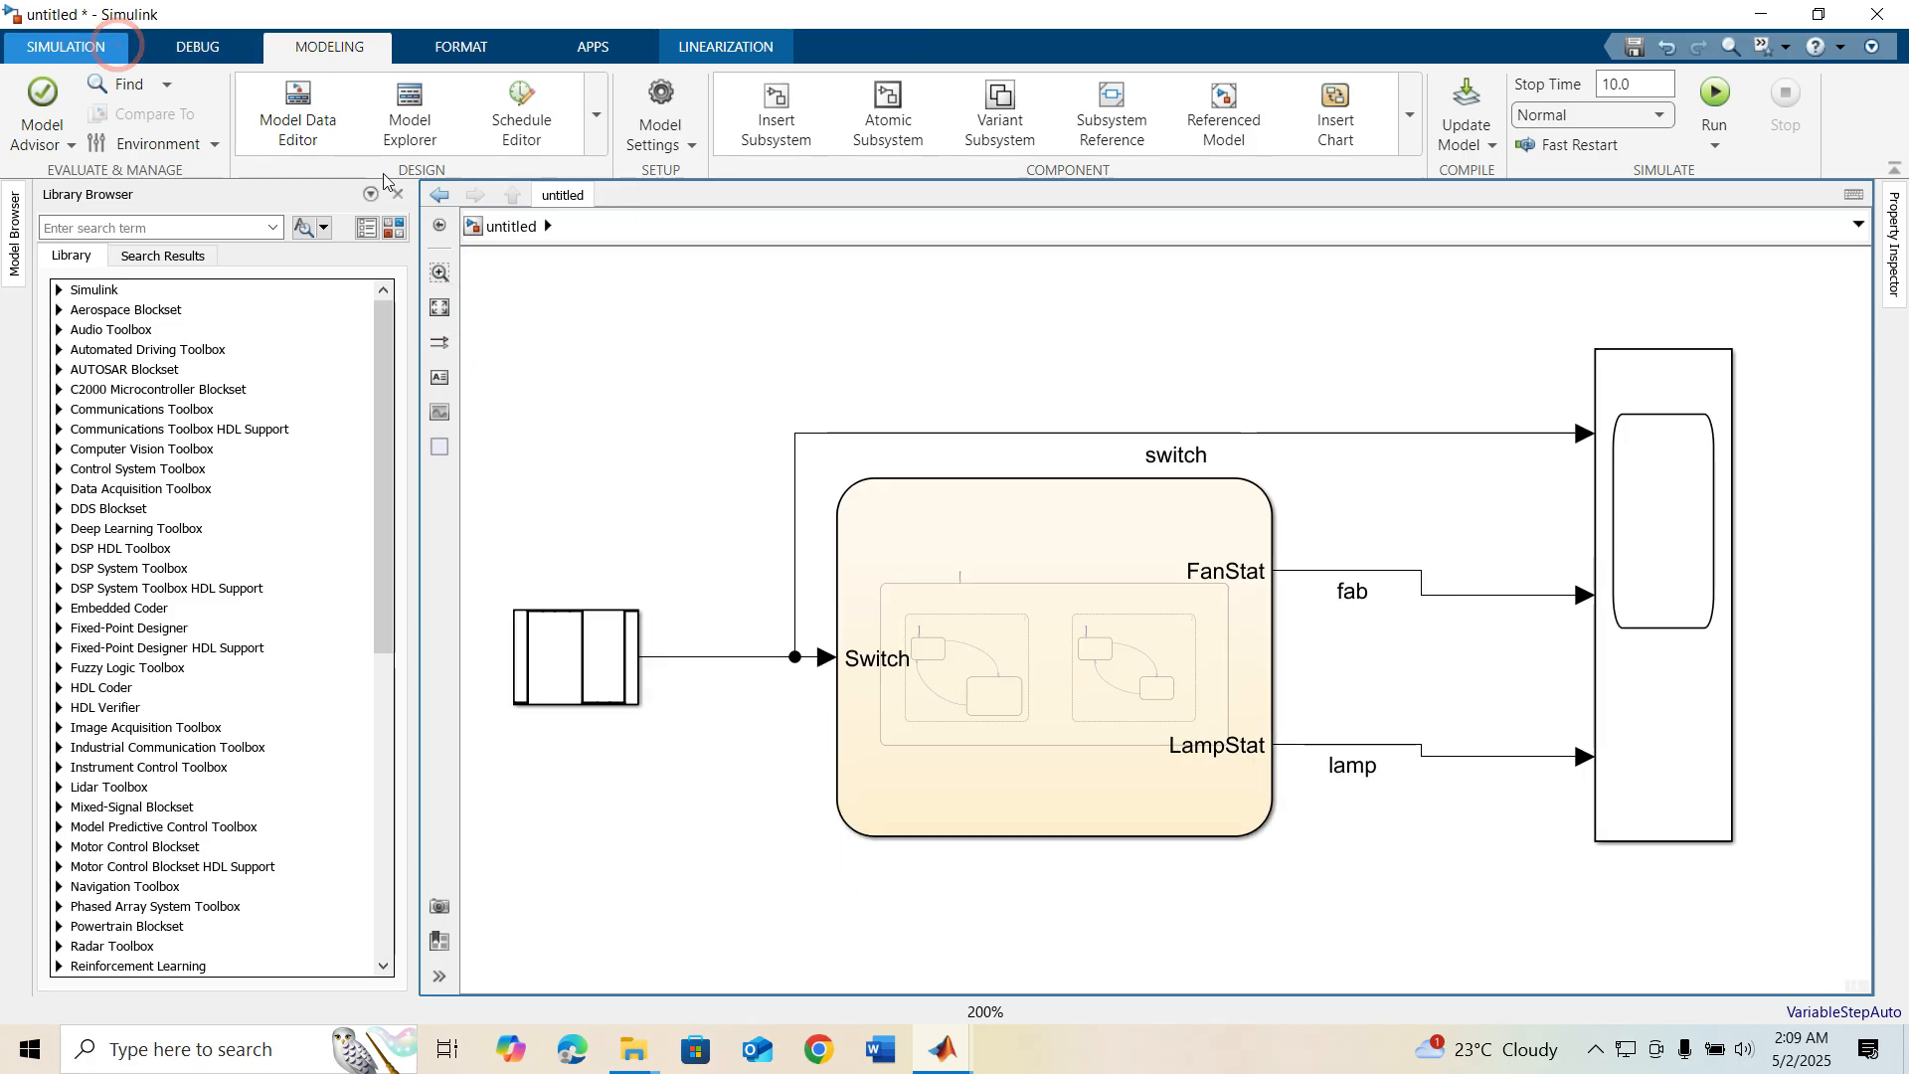
click(889, 95)
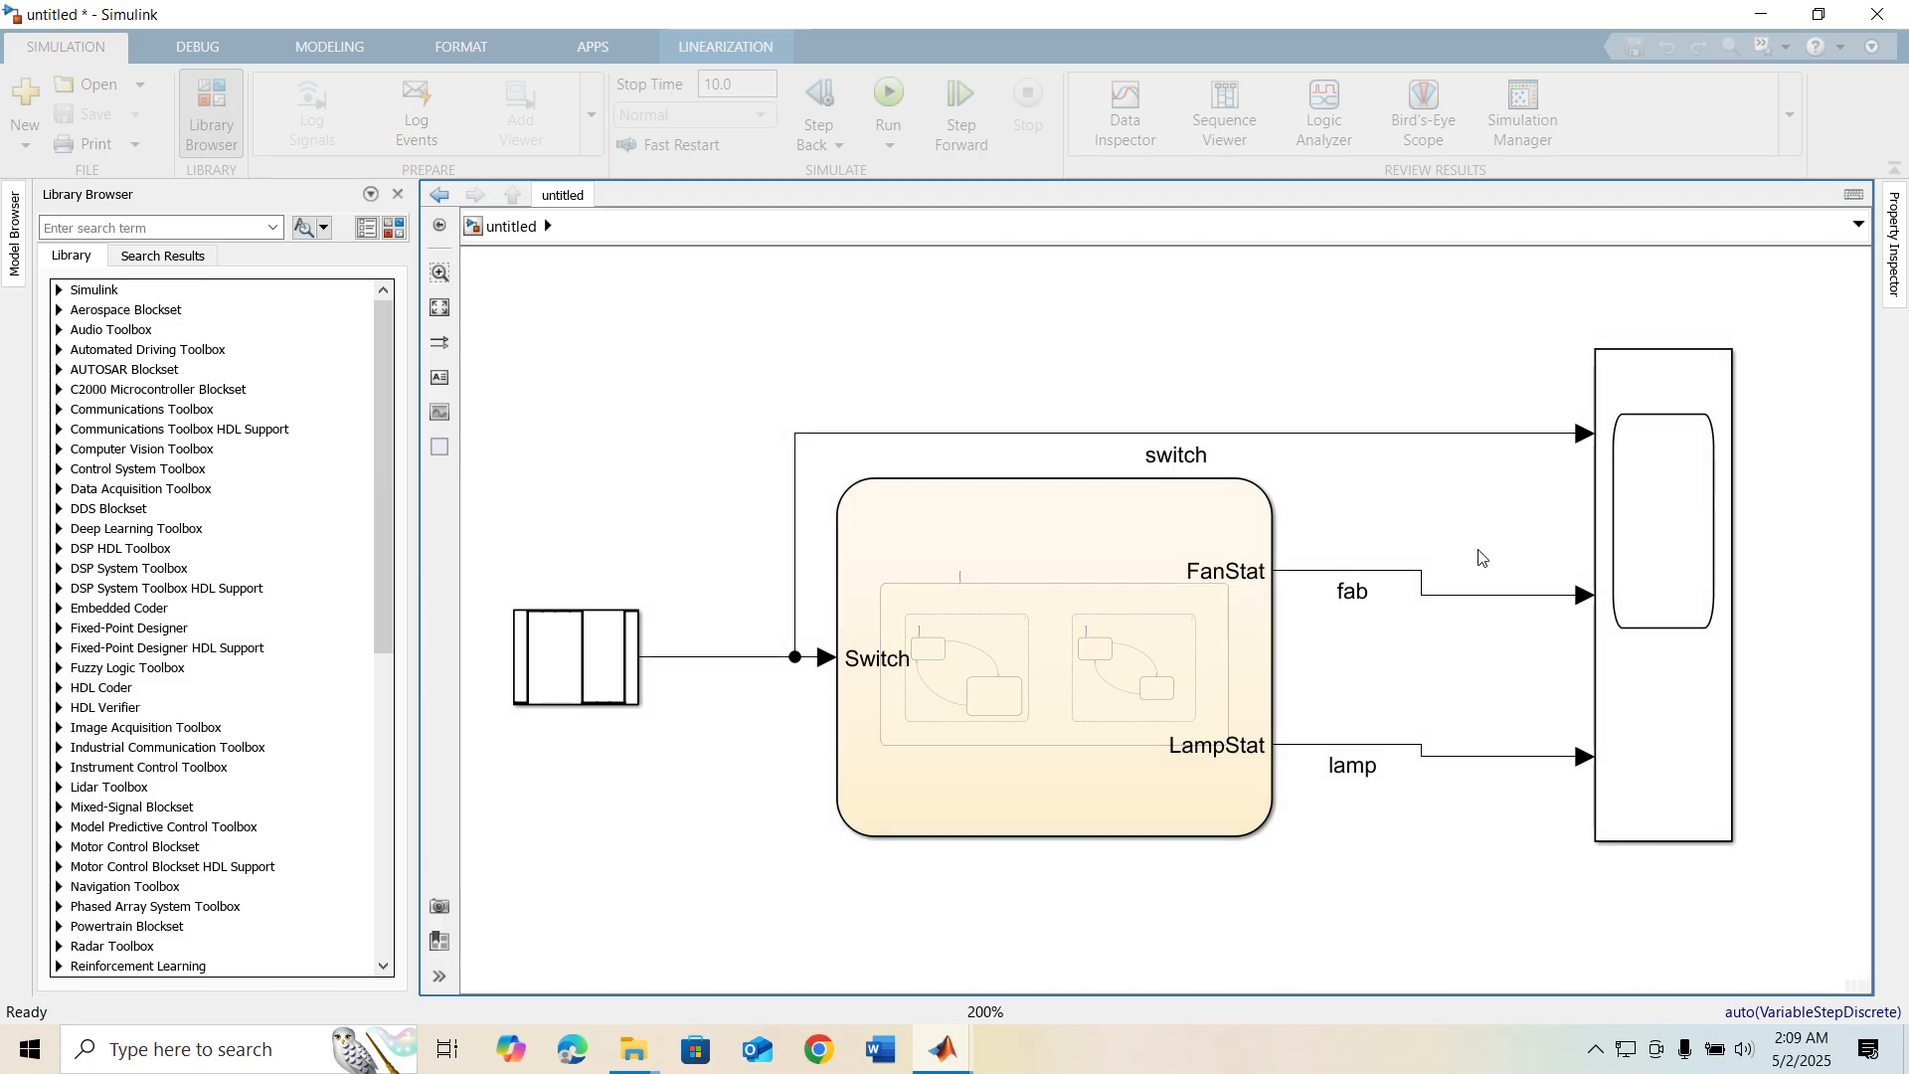
double_click(1646, 527)
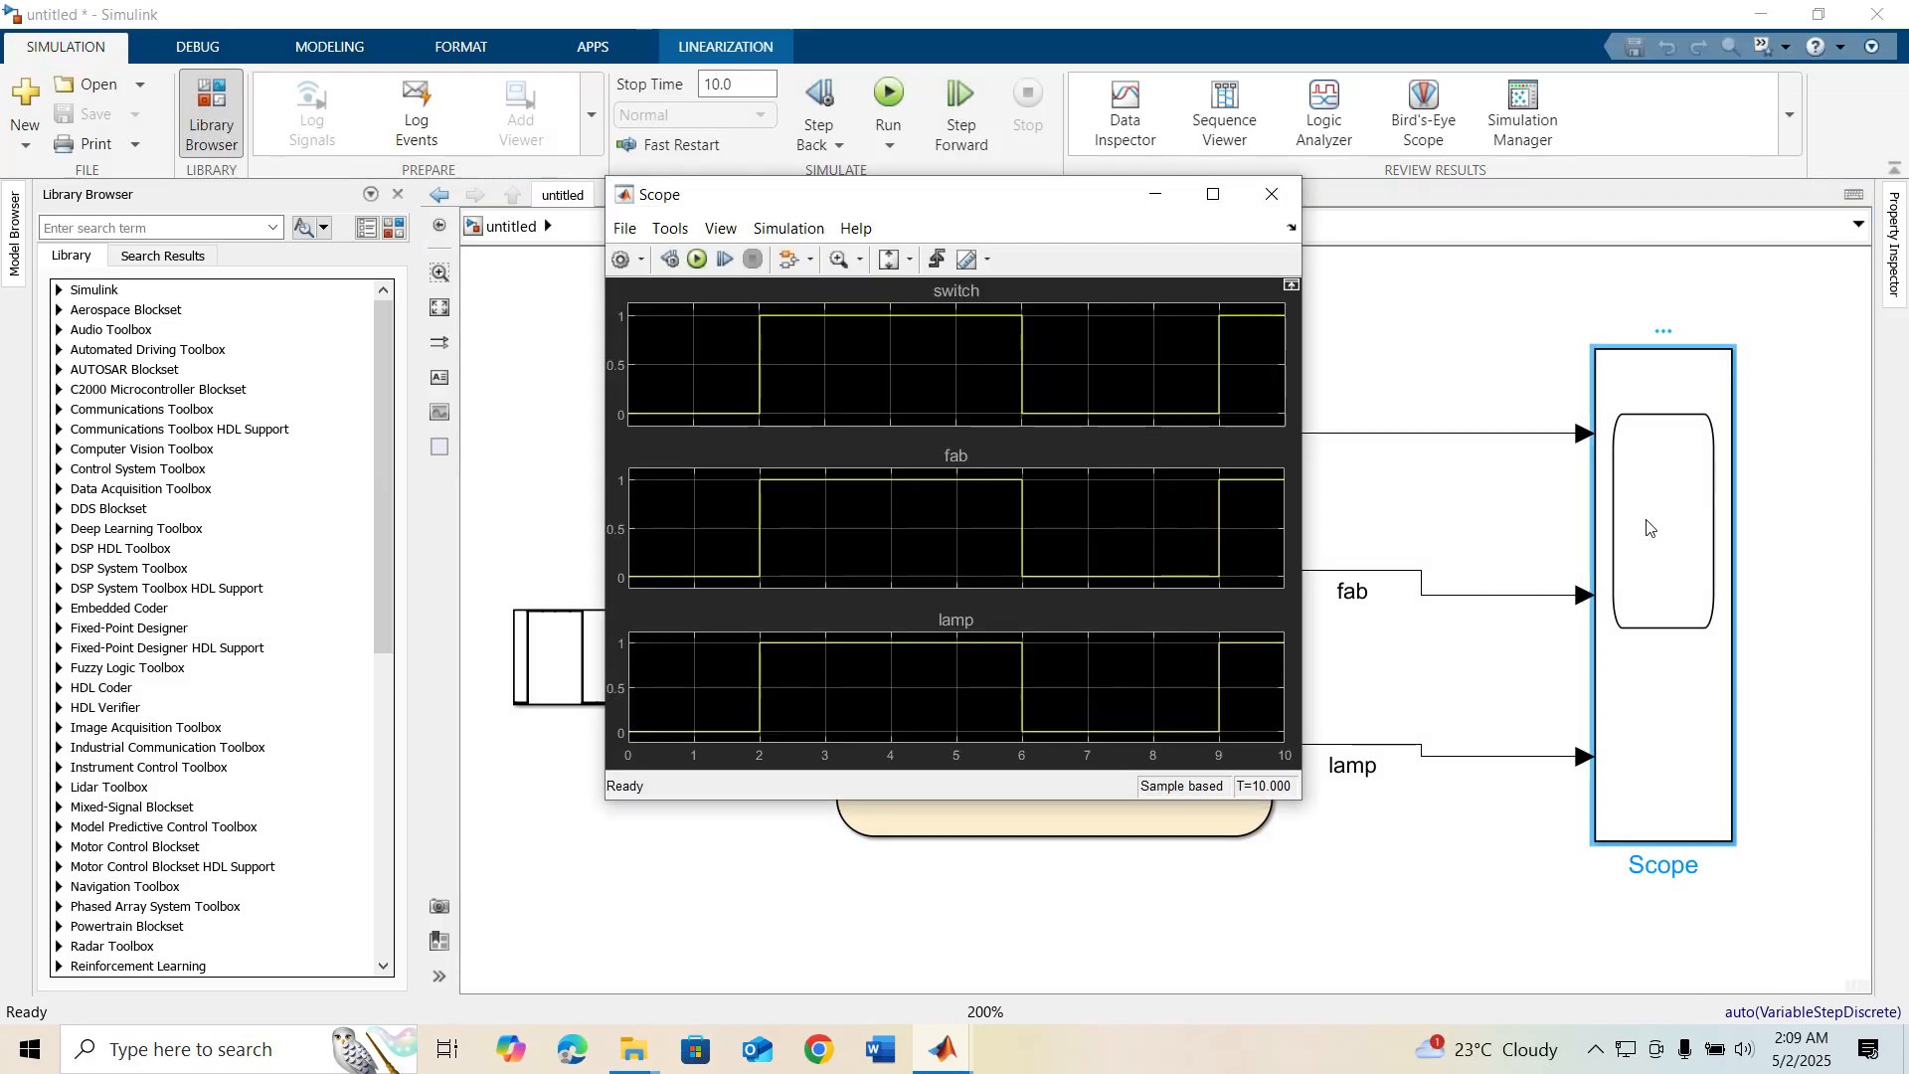
click(1210, 196)
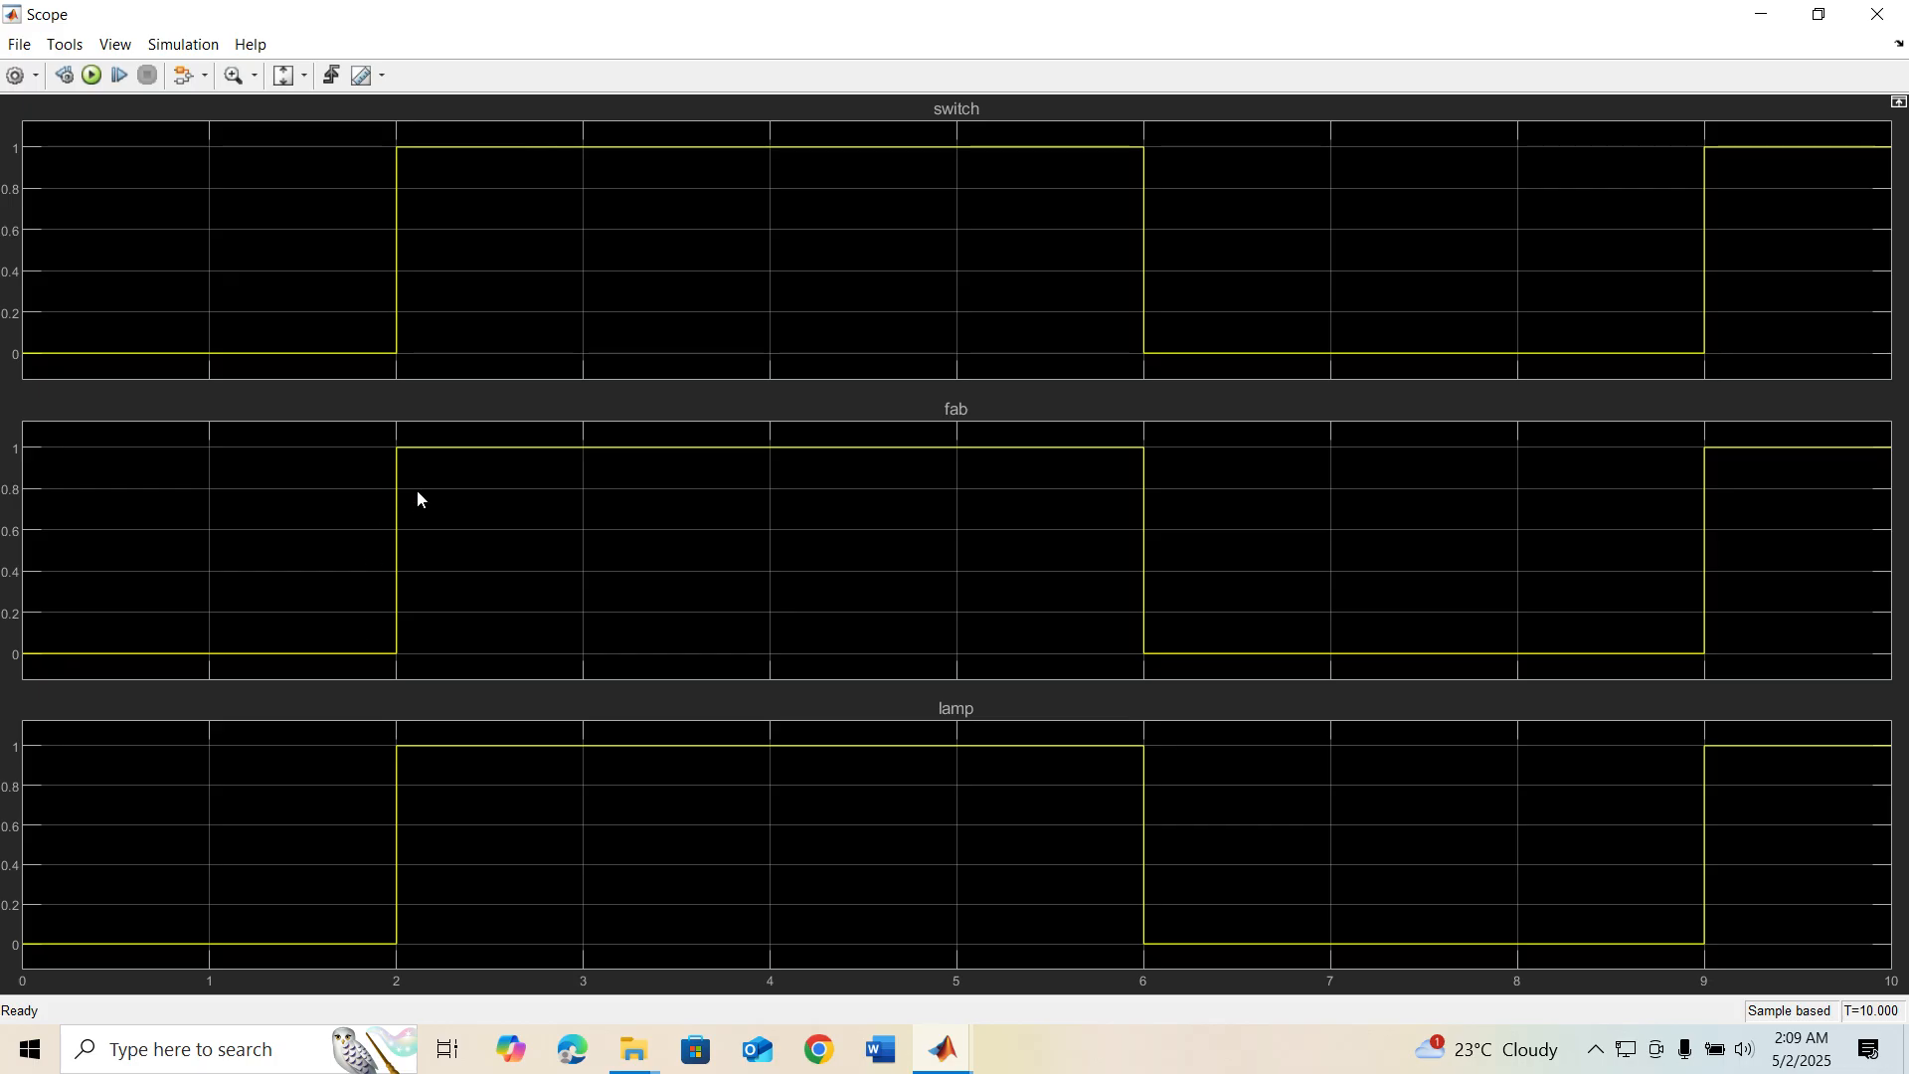
Close the Scope window and correct the label of the FanStat signal line to fan
click(1877, 14)
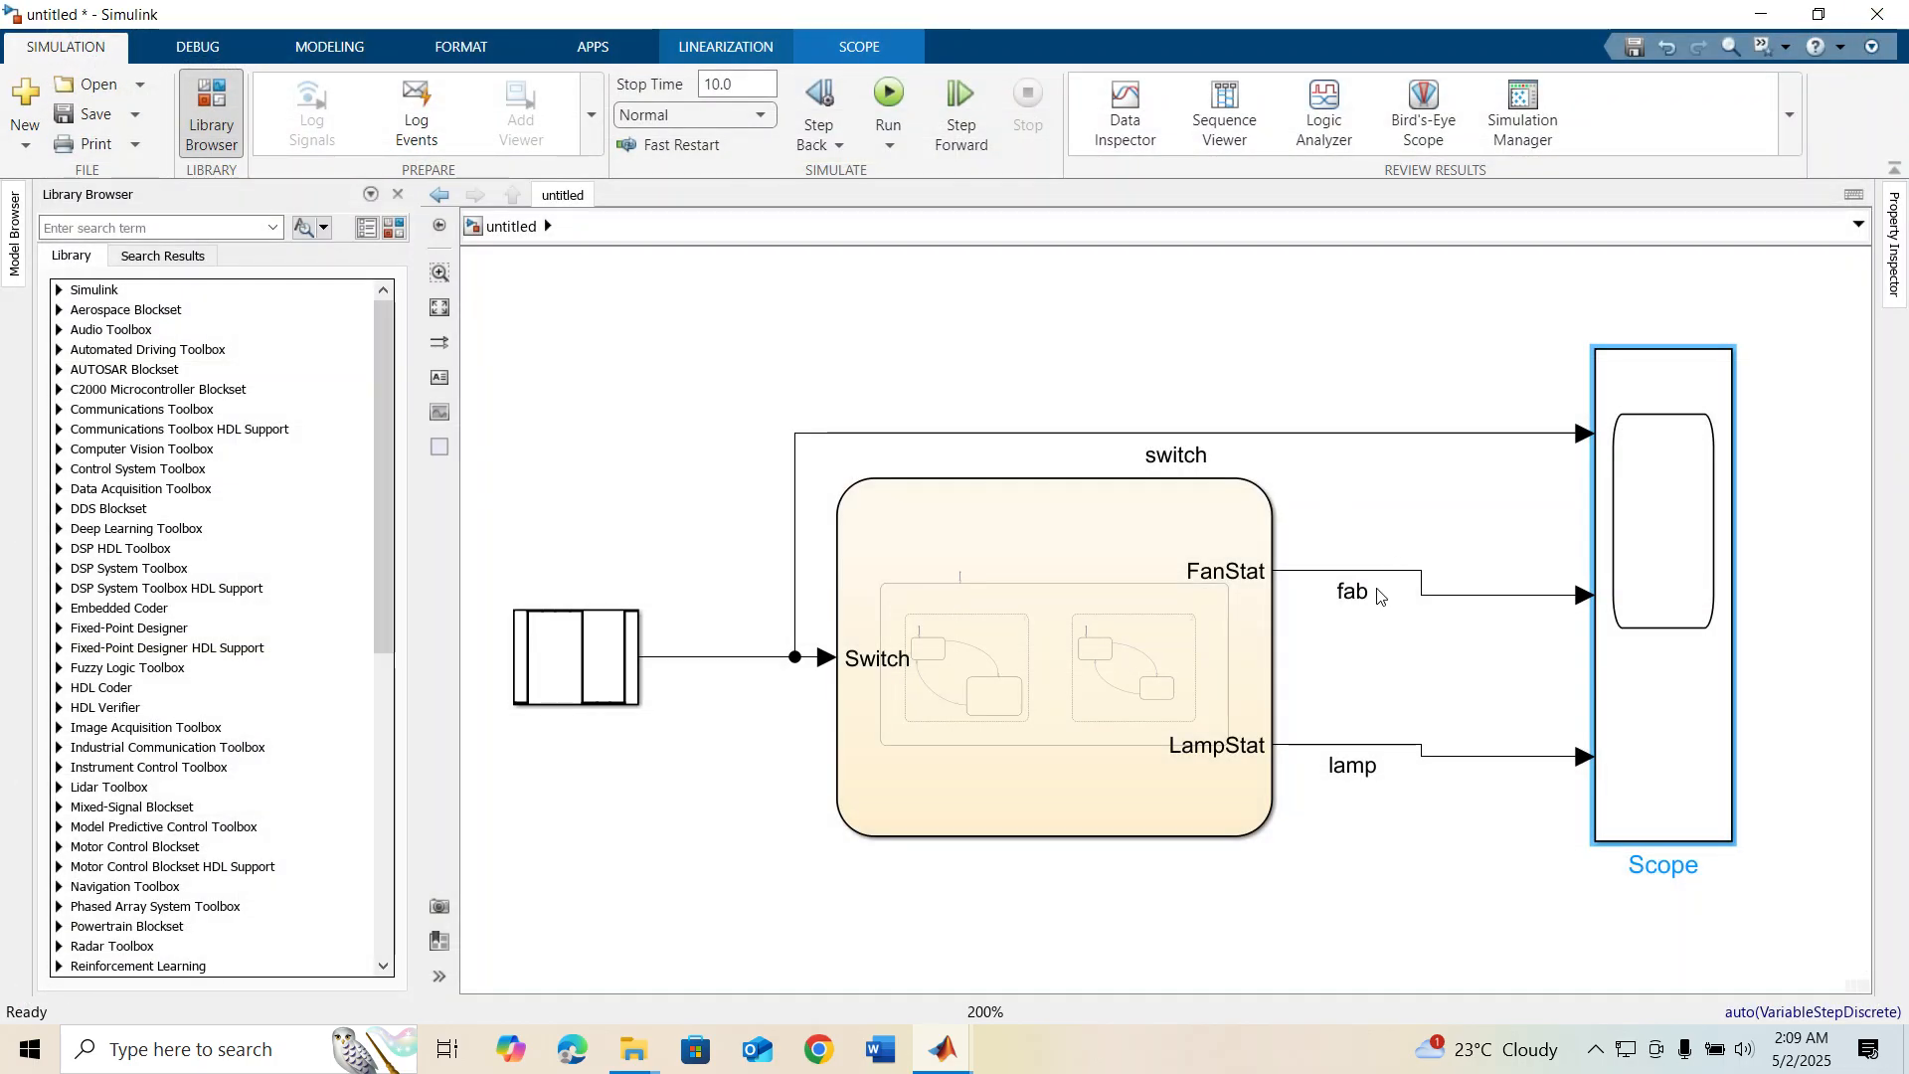
click(1370, 596)
key(BackSpace)
text(n)
Reopen the Scope and rerun the simulation from it to refresh the plots
double_click(1644, 583)
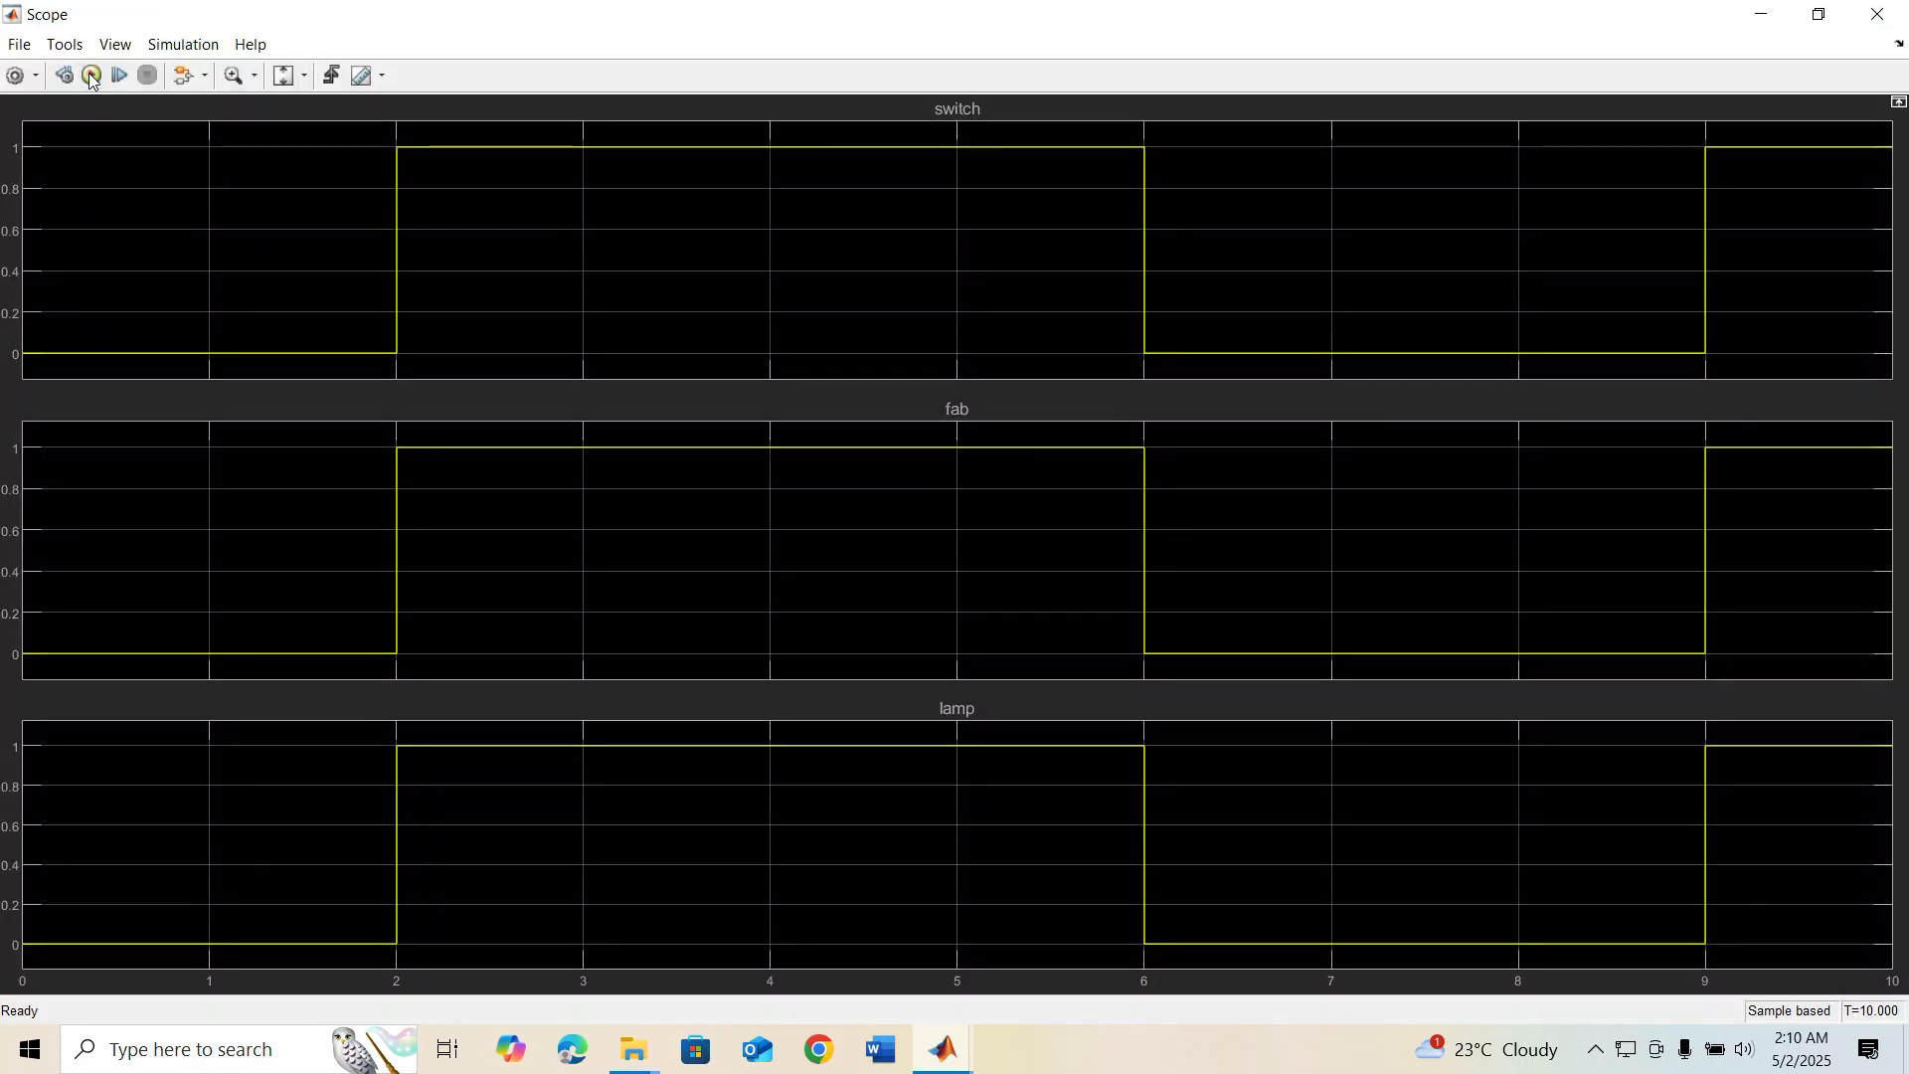
click(91, 76)
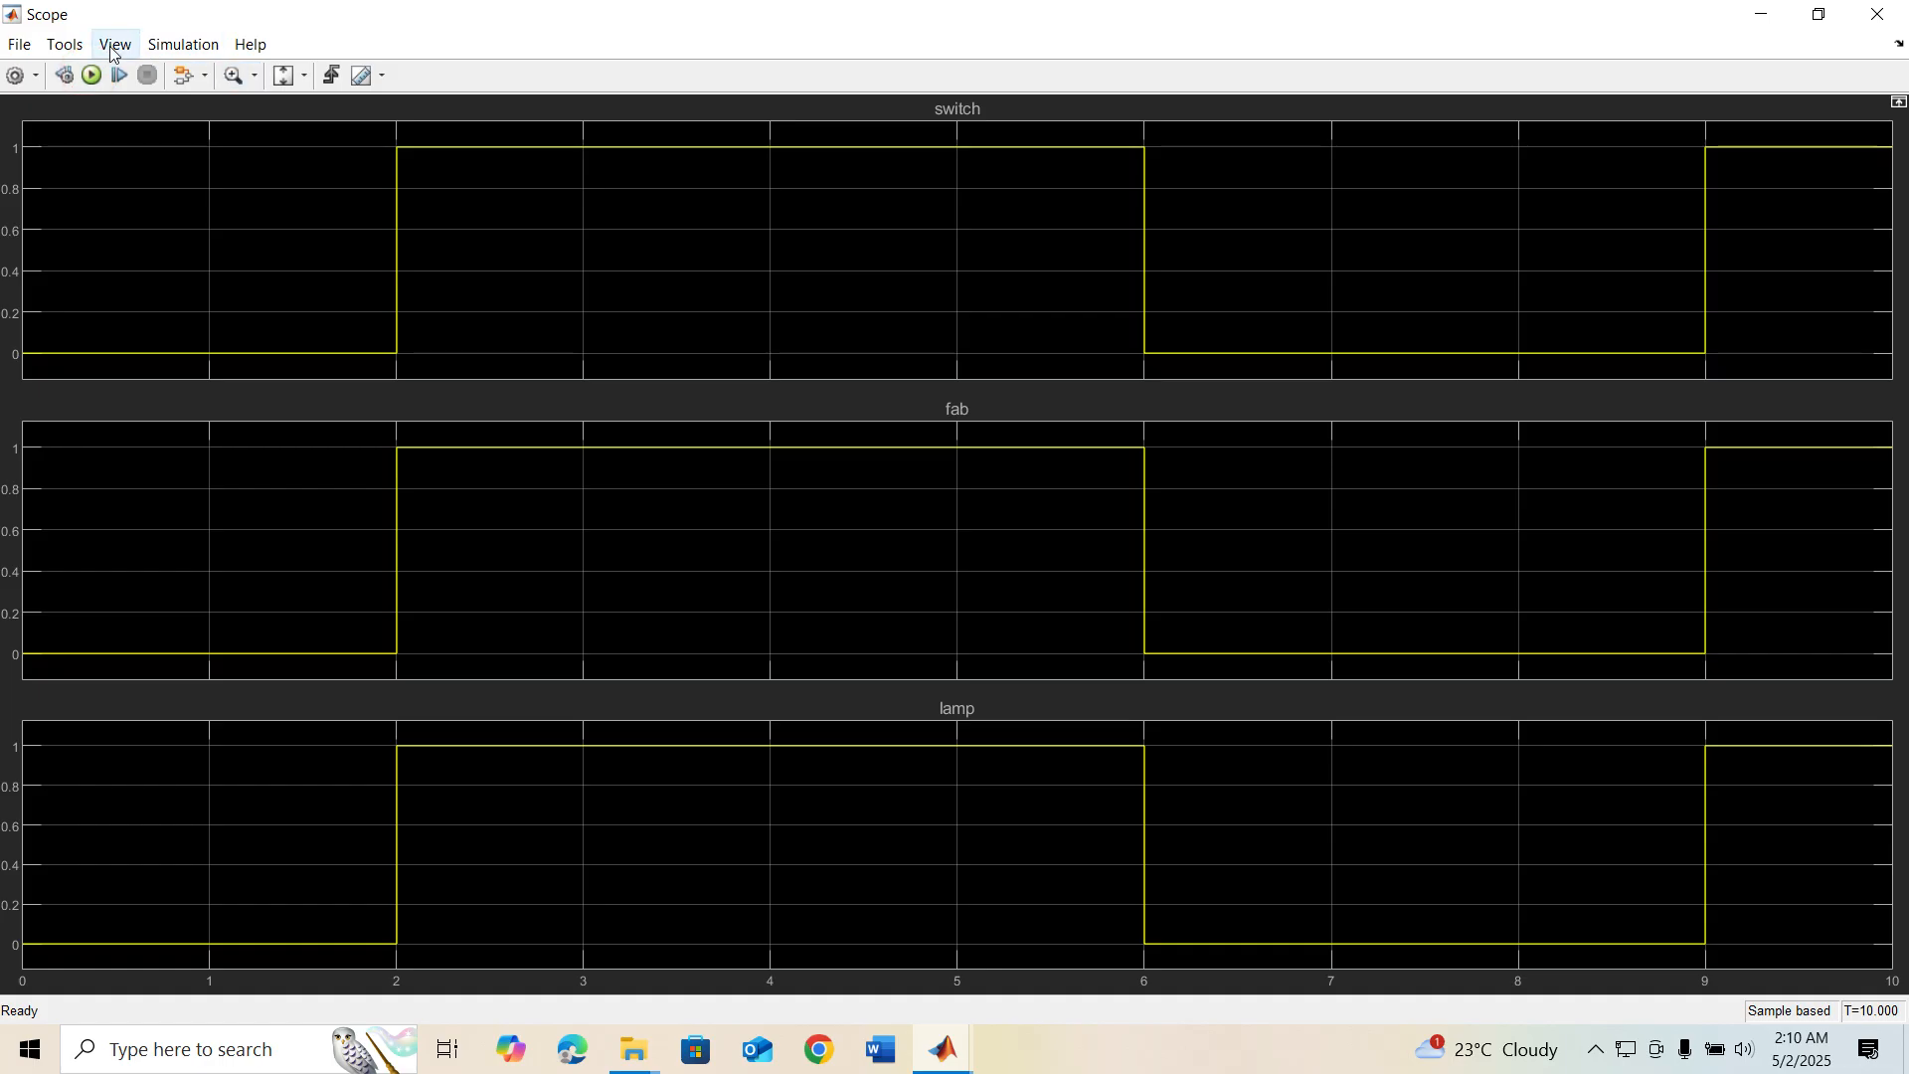
click(92, 76)
Set the switch line on the Scope's display 1 to a width of 2.0 in its style settings
click(125, 41)
click(150, 123)
click(822, 390)
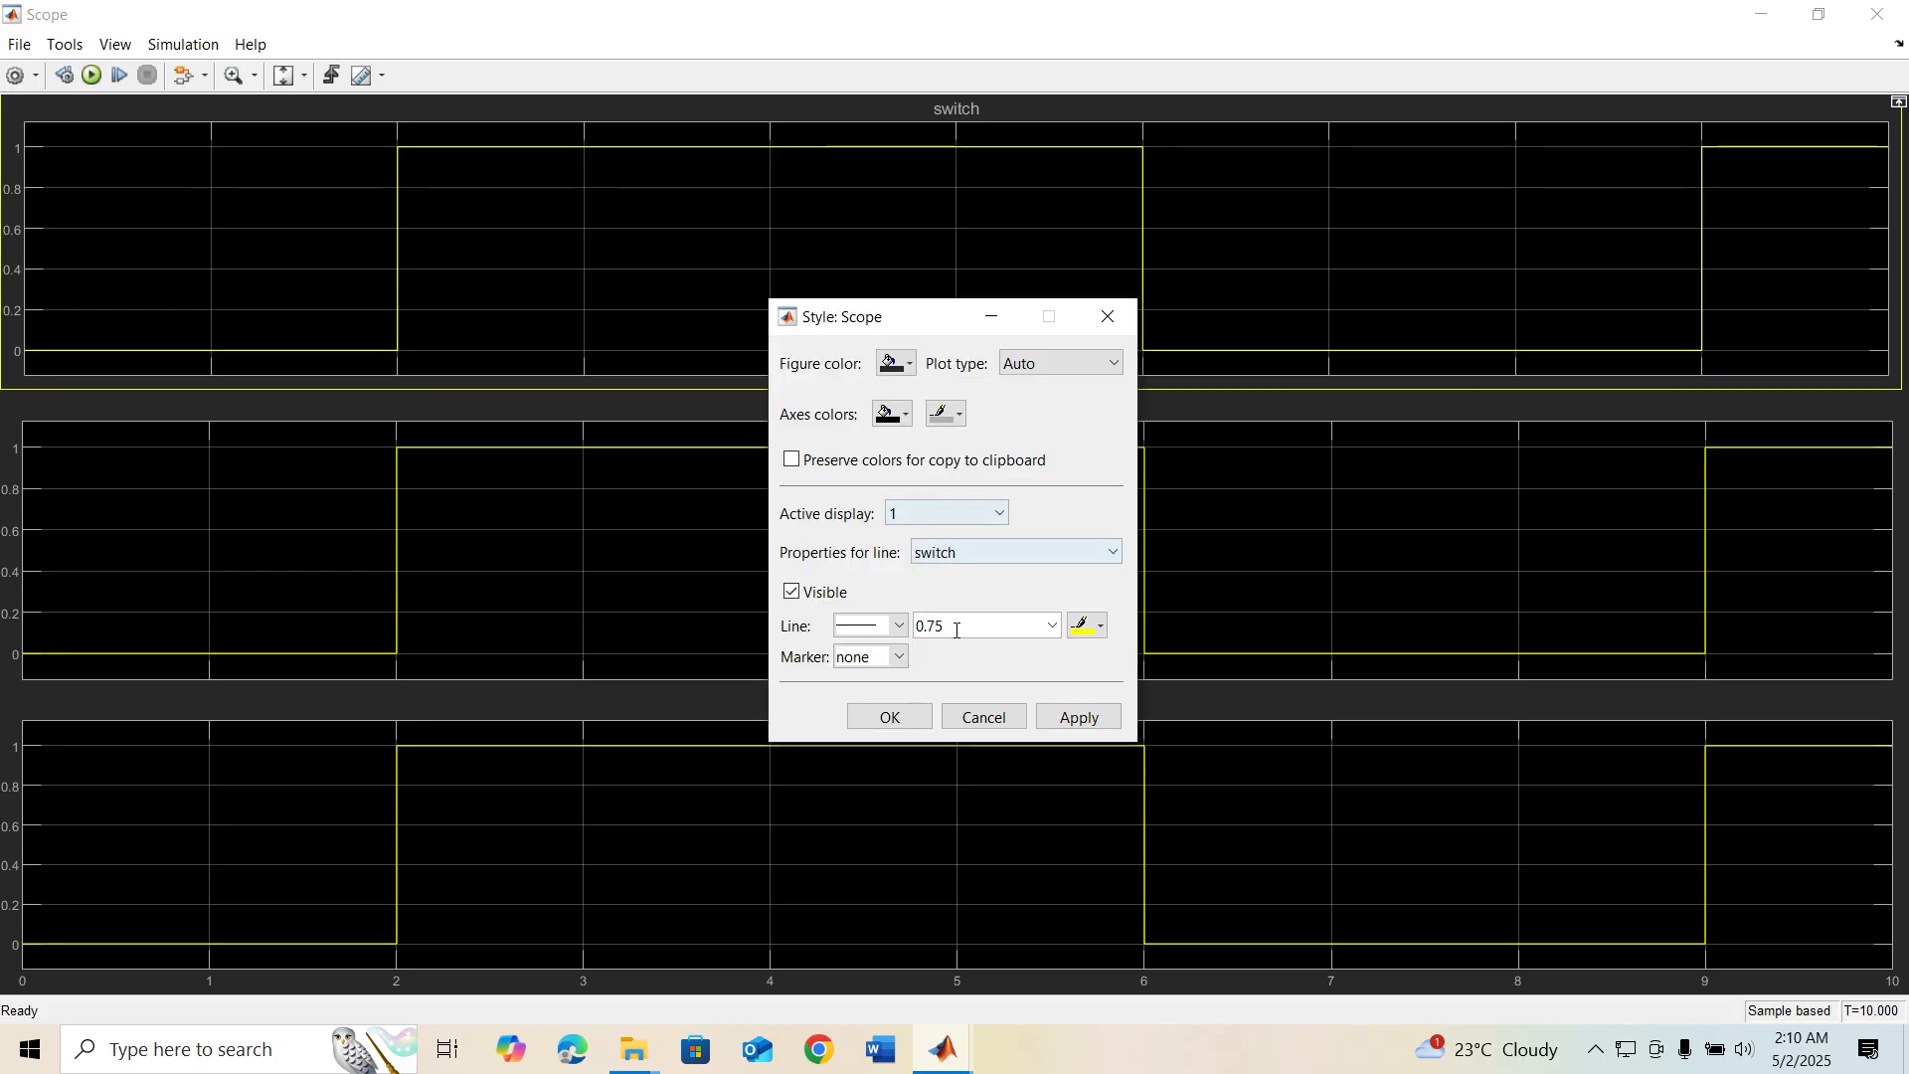
click(1052, 626)
click(944, 698)
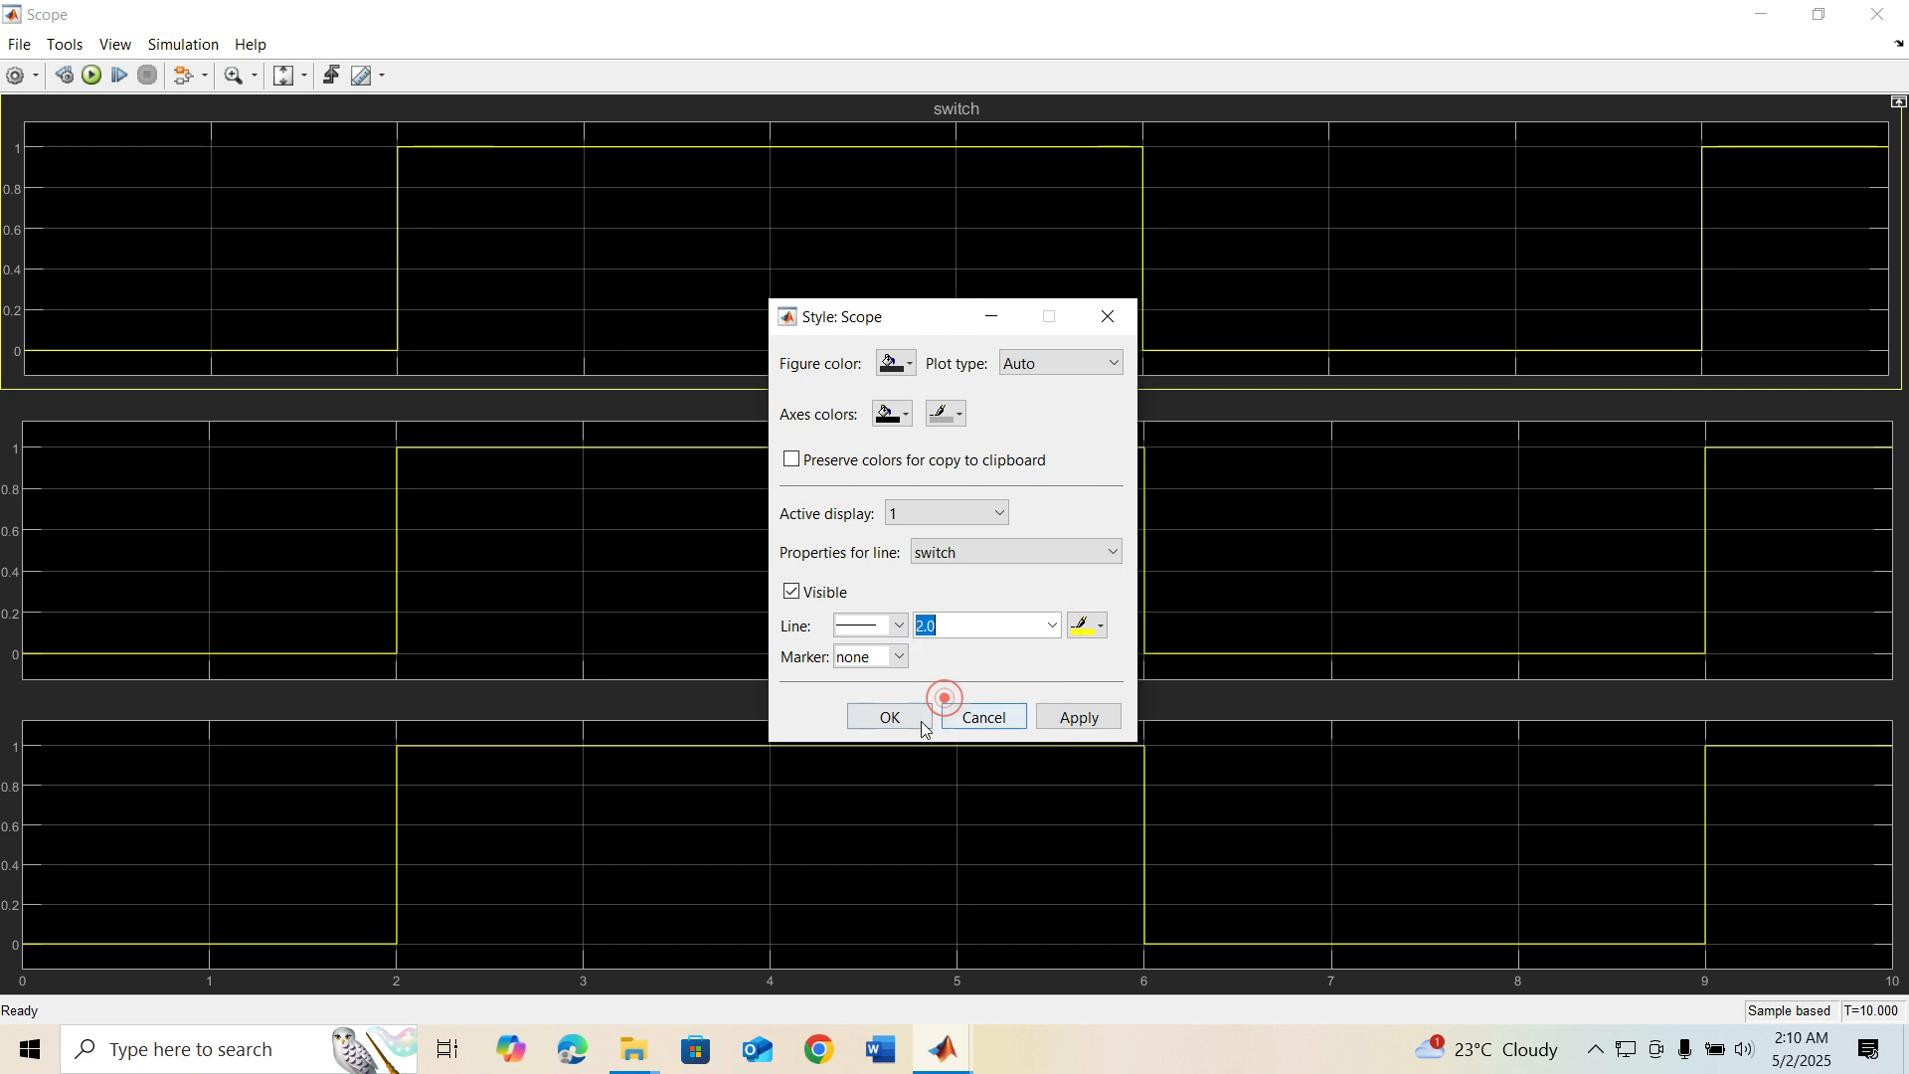
click(1079, 716)
Set the fan line on display 2 to a width of 2.0 and colour it red
click(970, 513)
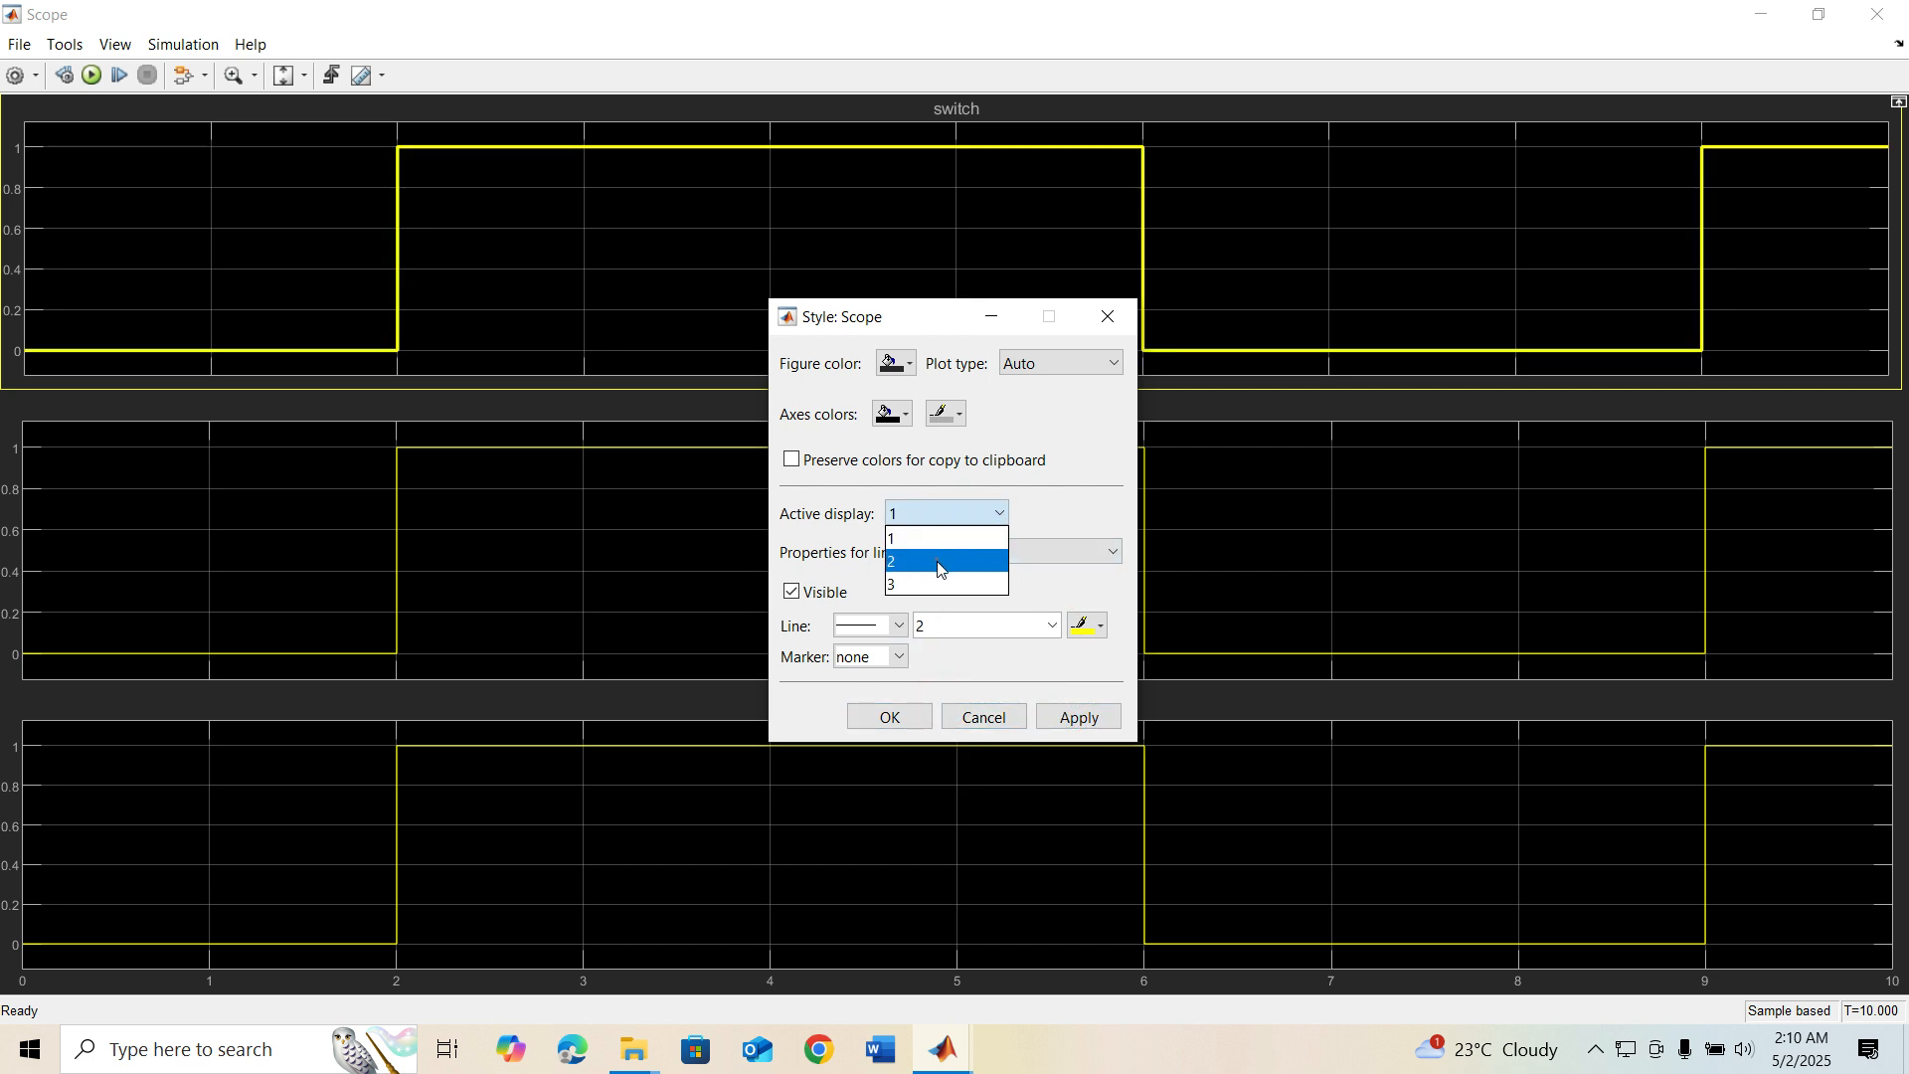
click(938, 568)
click(1046, 635)
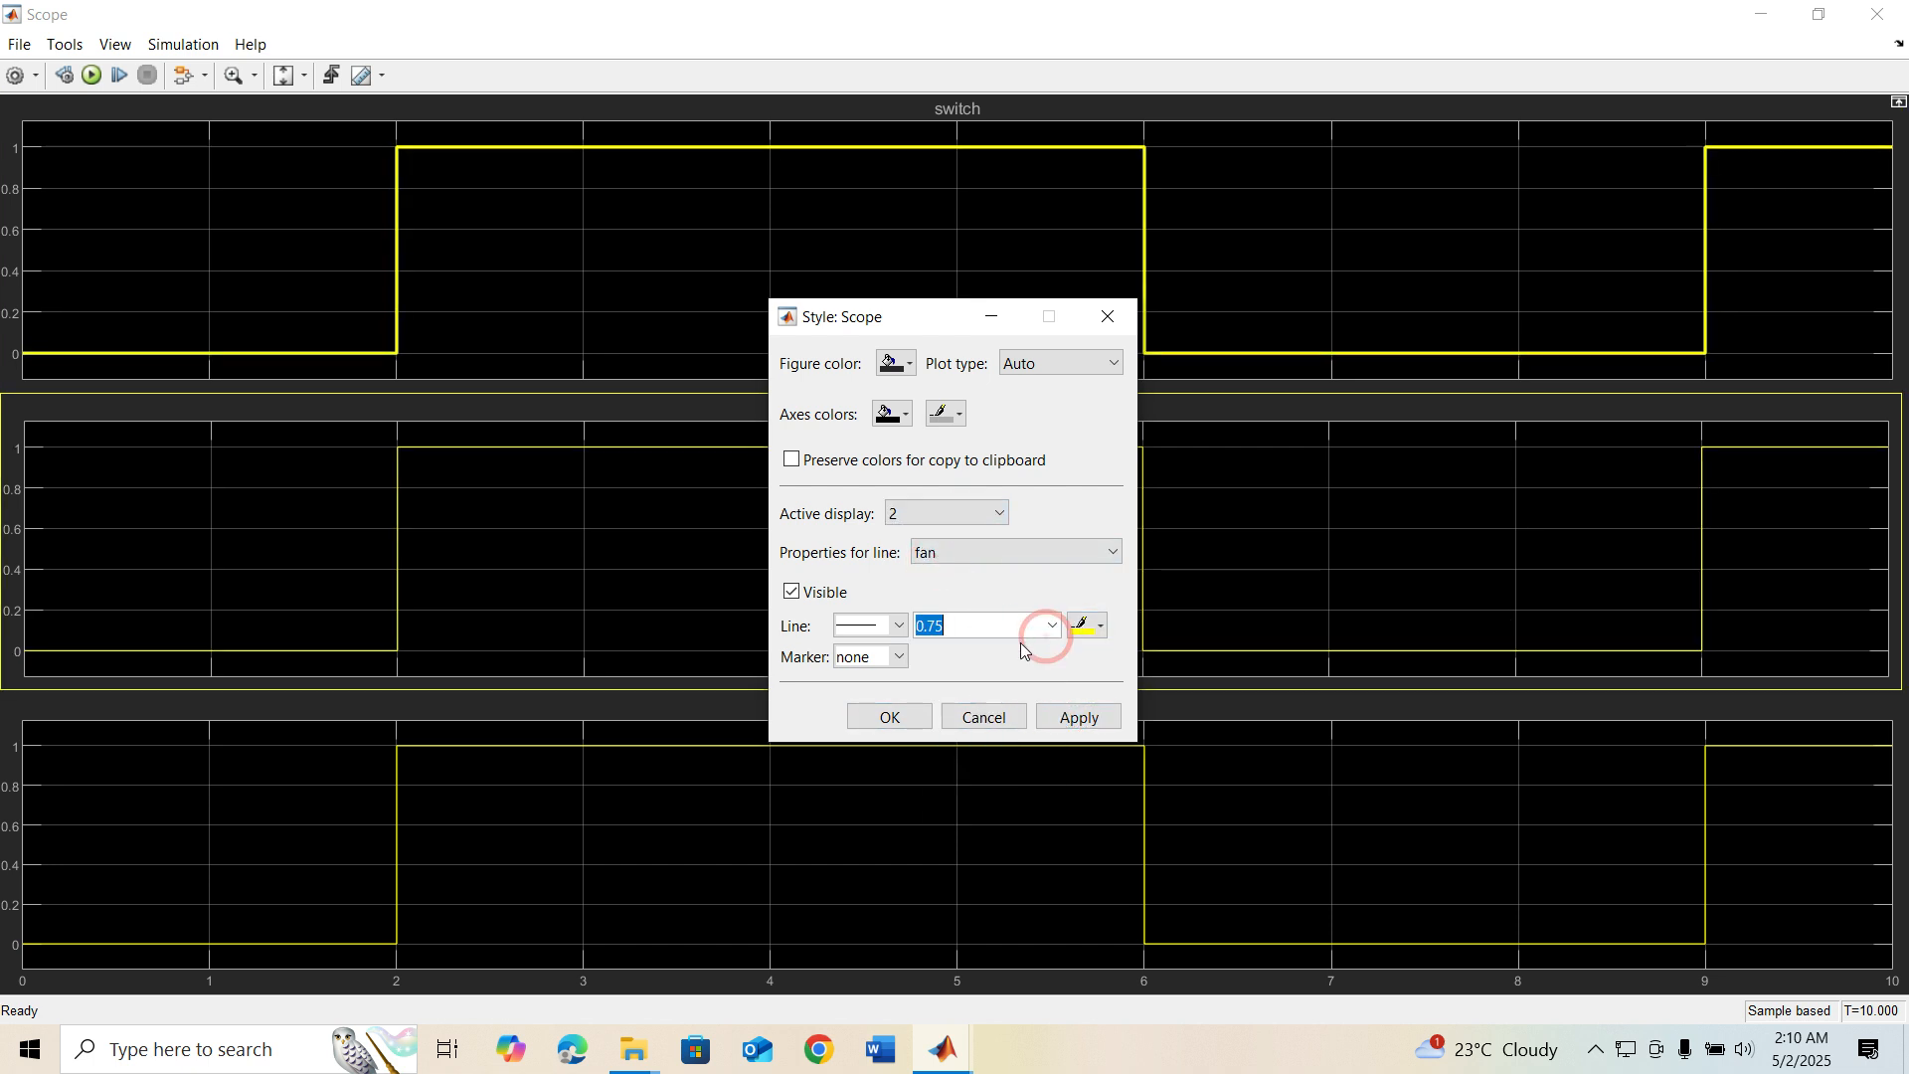
click(1051, 626)
click(952, 698)
click(1099, 626)
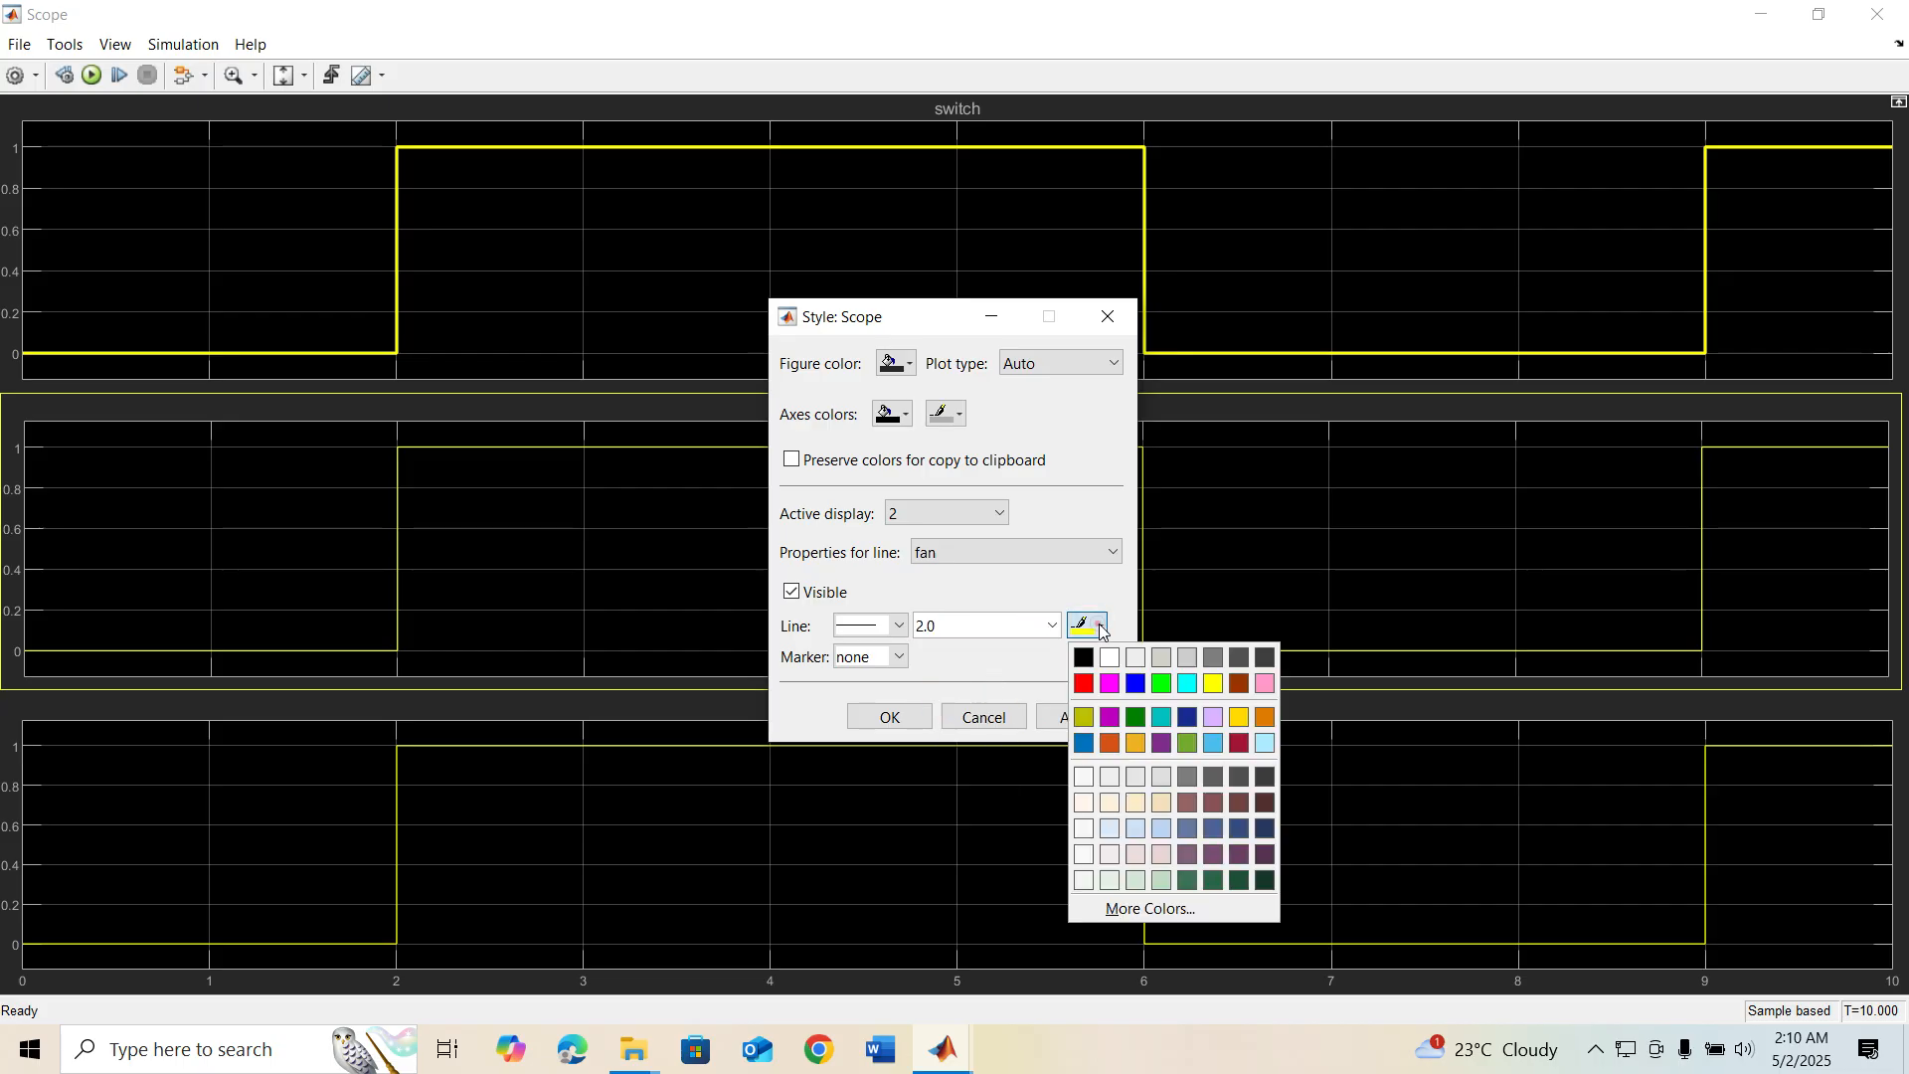
click(1084, 684)
click(1073, 712)
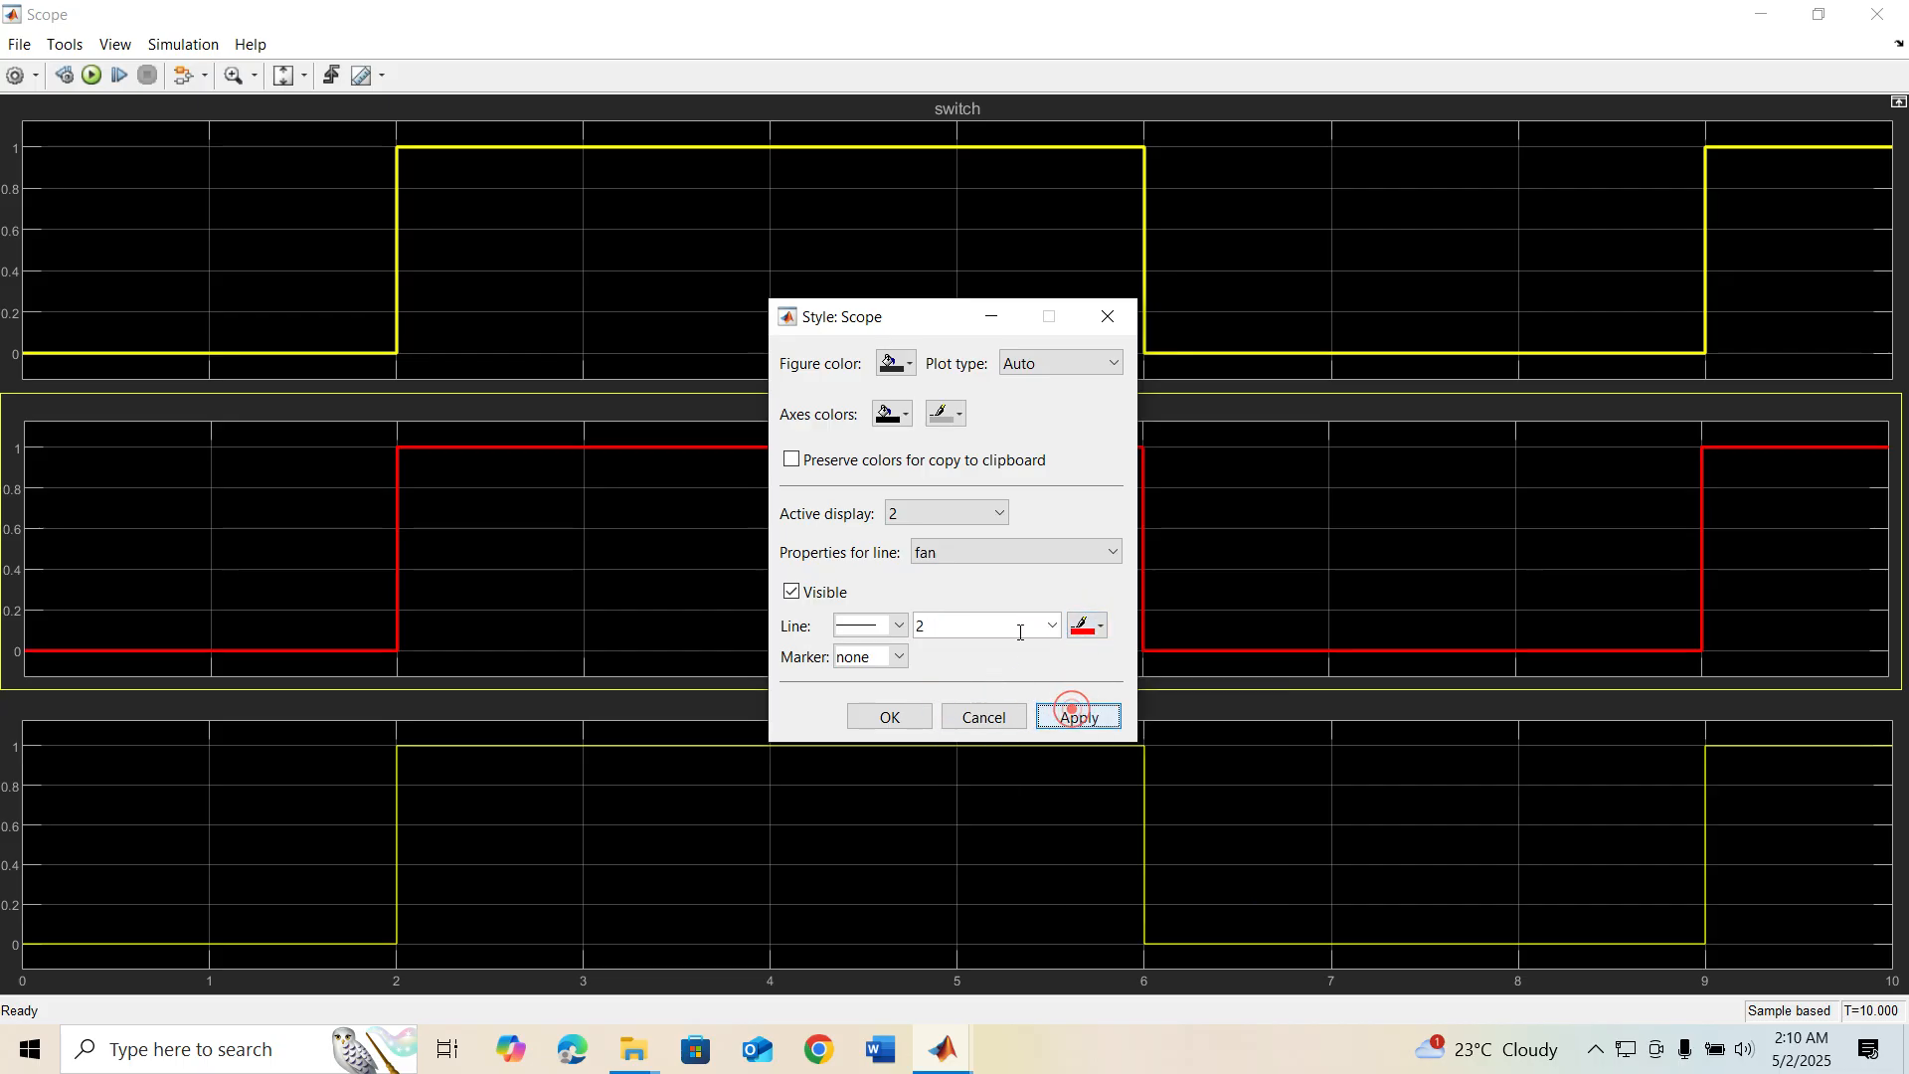
Recolour the fan line on display 2 cyan with a width of 2.0 and close the style settings
click(1052, 625)
click(952, 691)
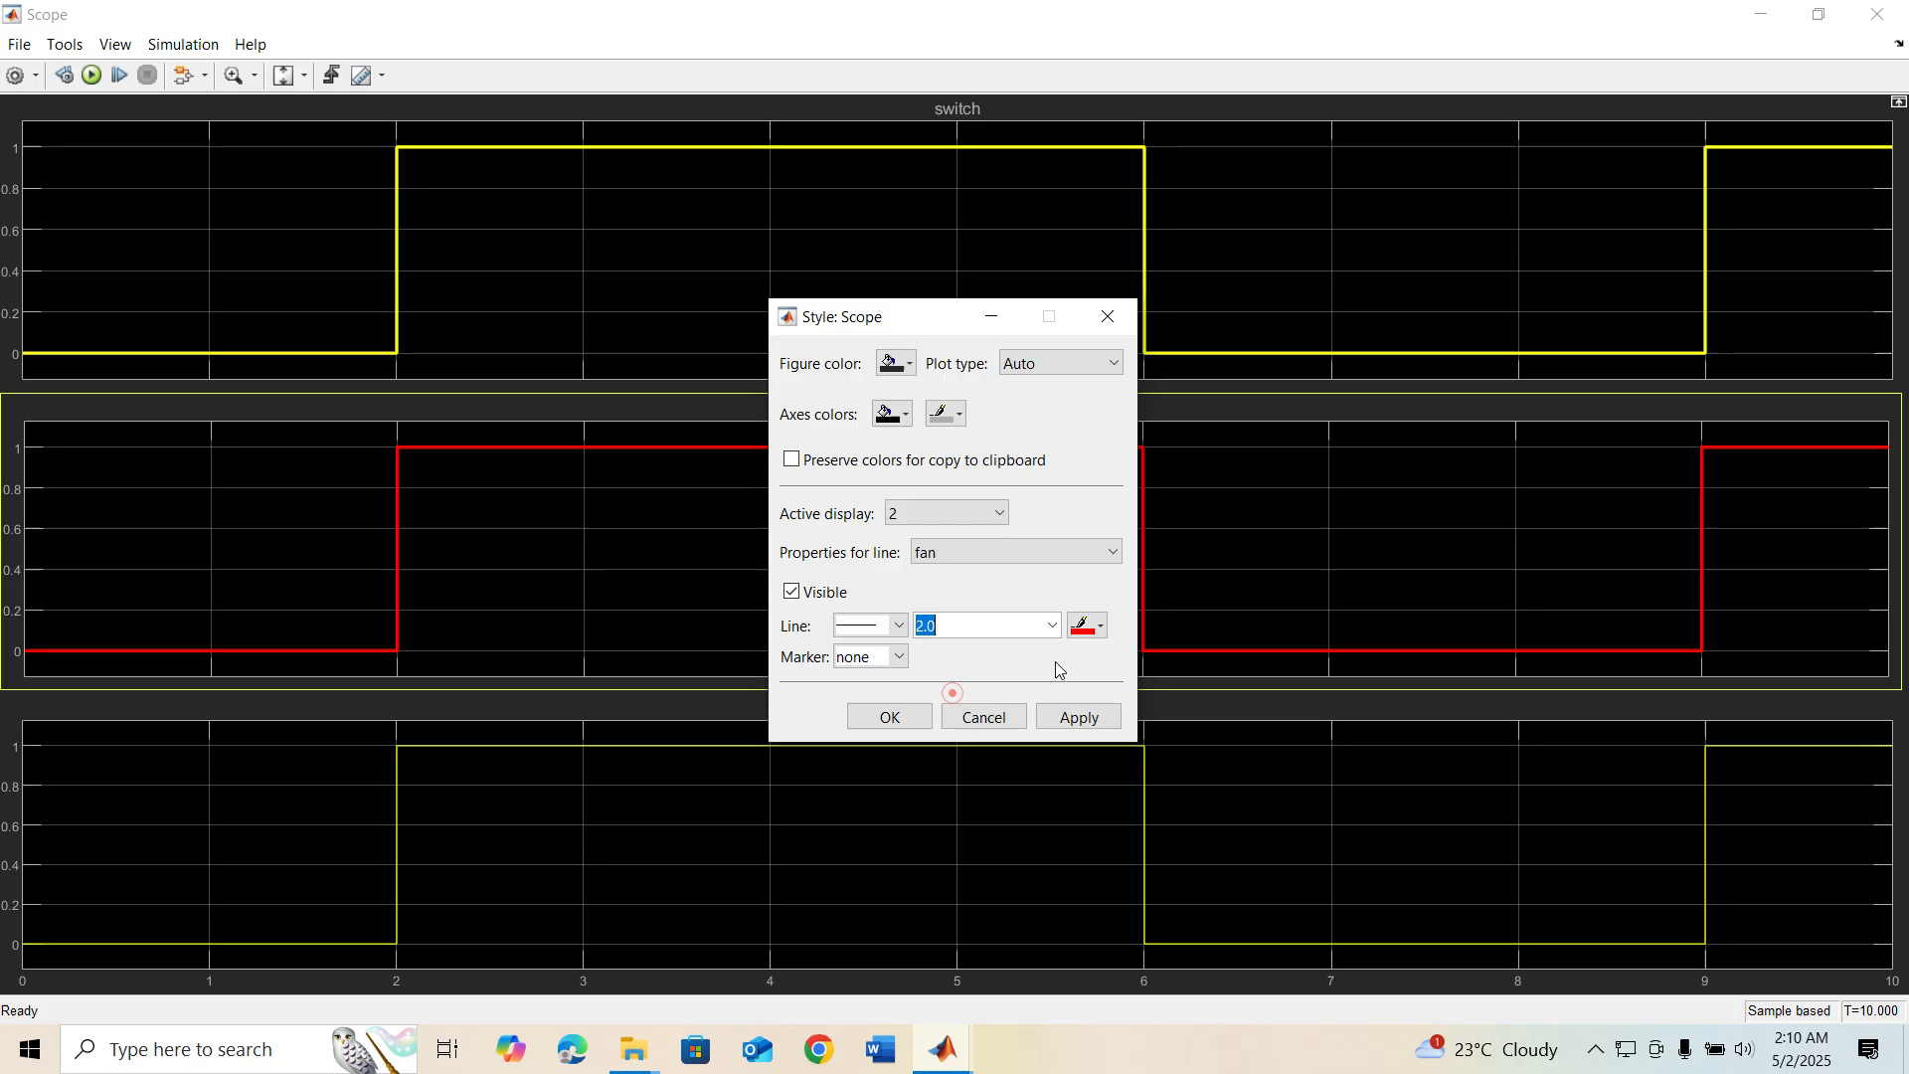
click(1100, 626)
click(1180, 679)
click(1062, 717)
click(890, 716)
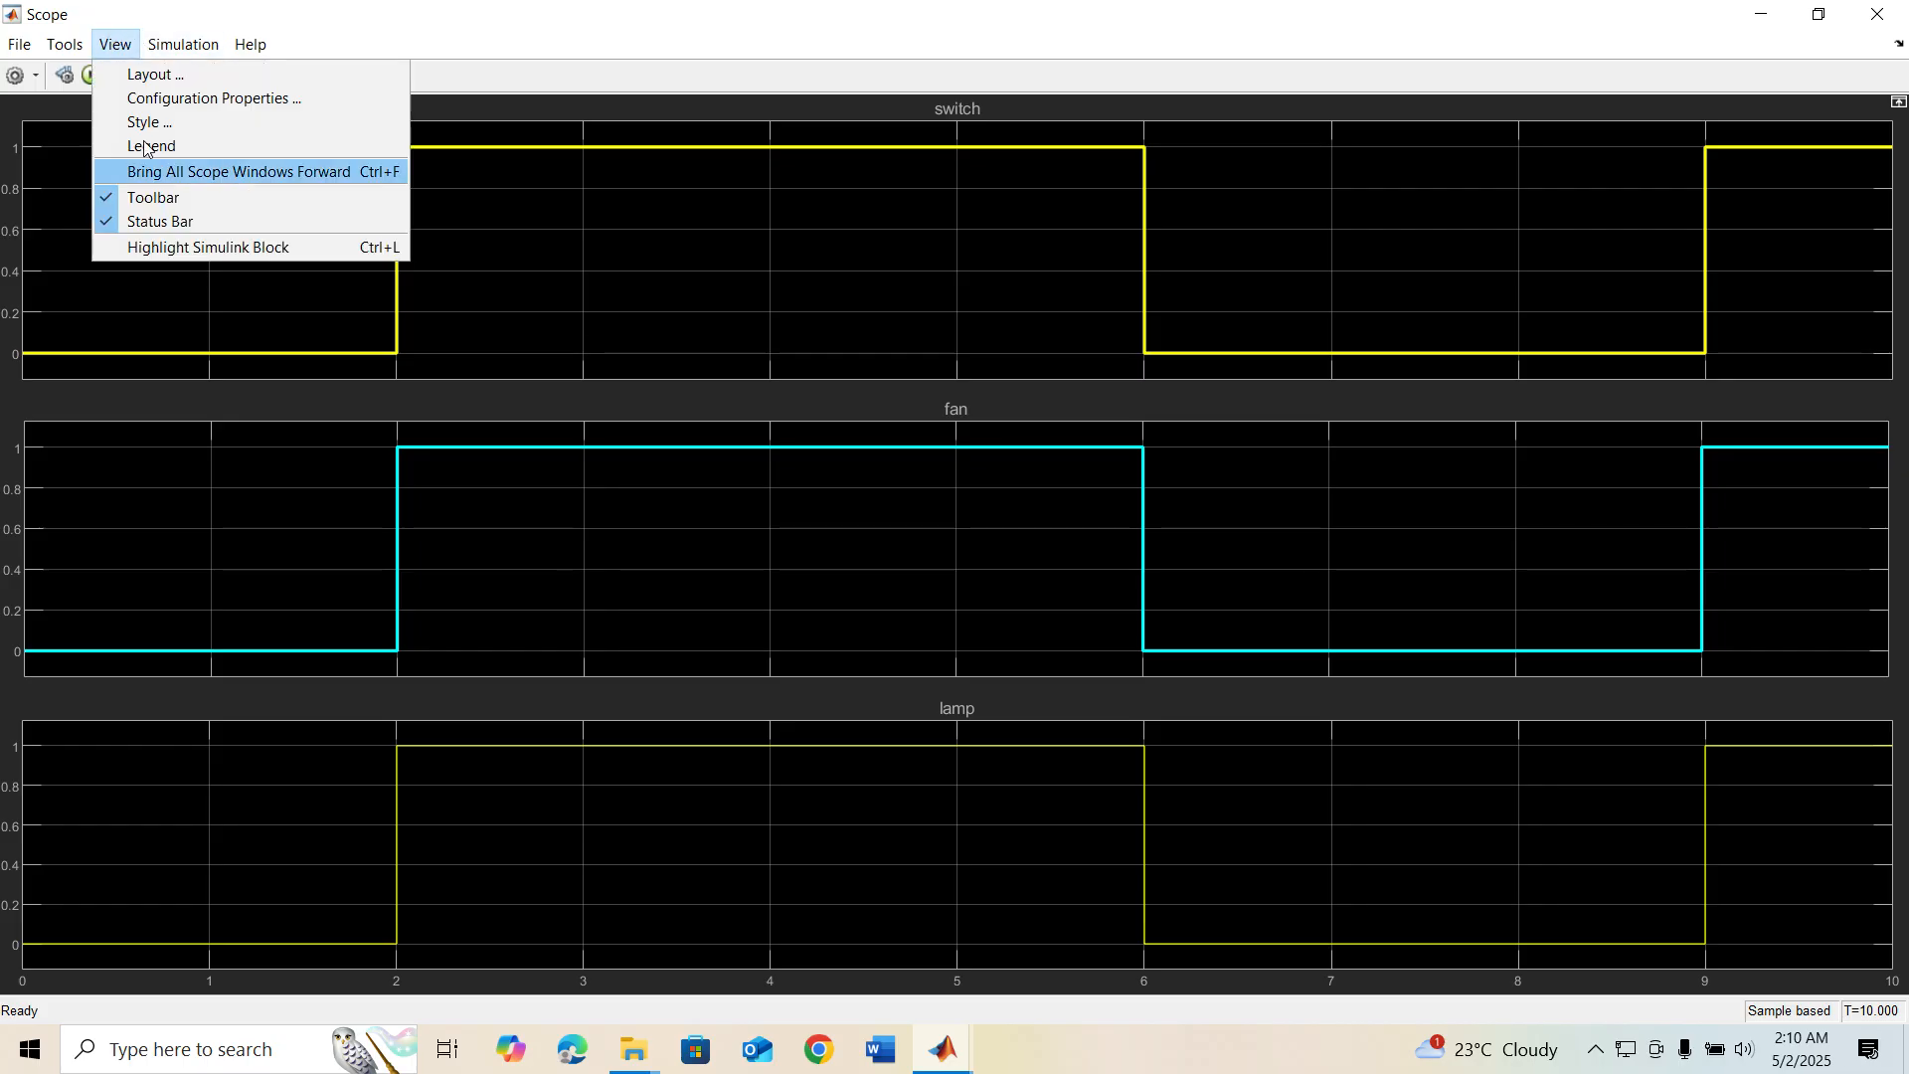
Set the lamp line on display 3 to a width of 2.0 and green in the Scope's style settings
click(179, 124)
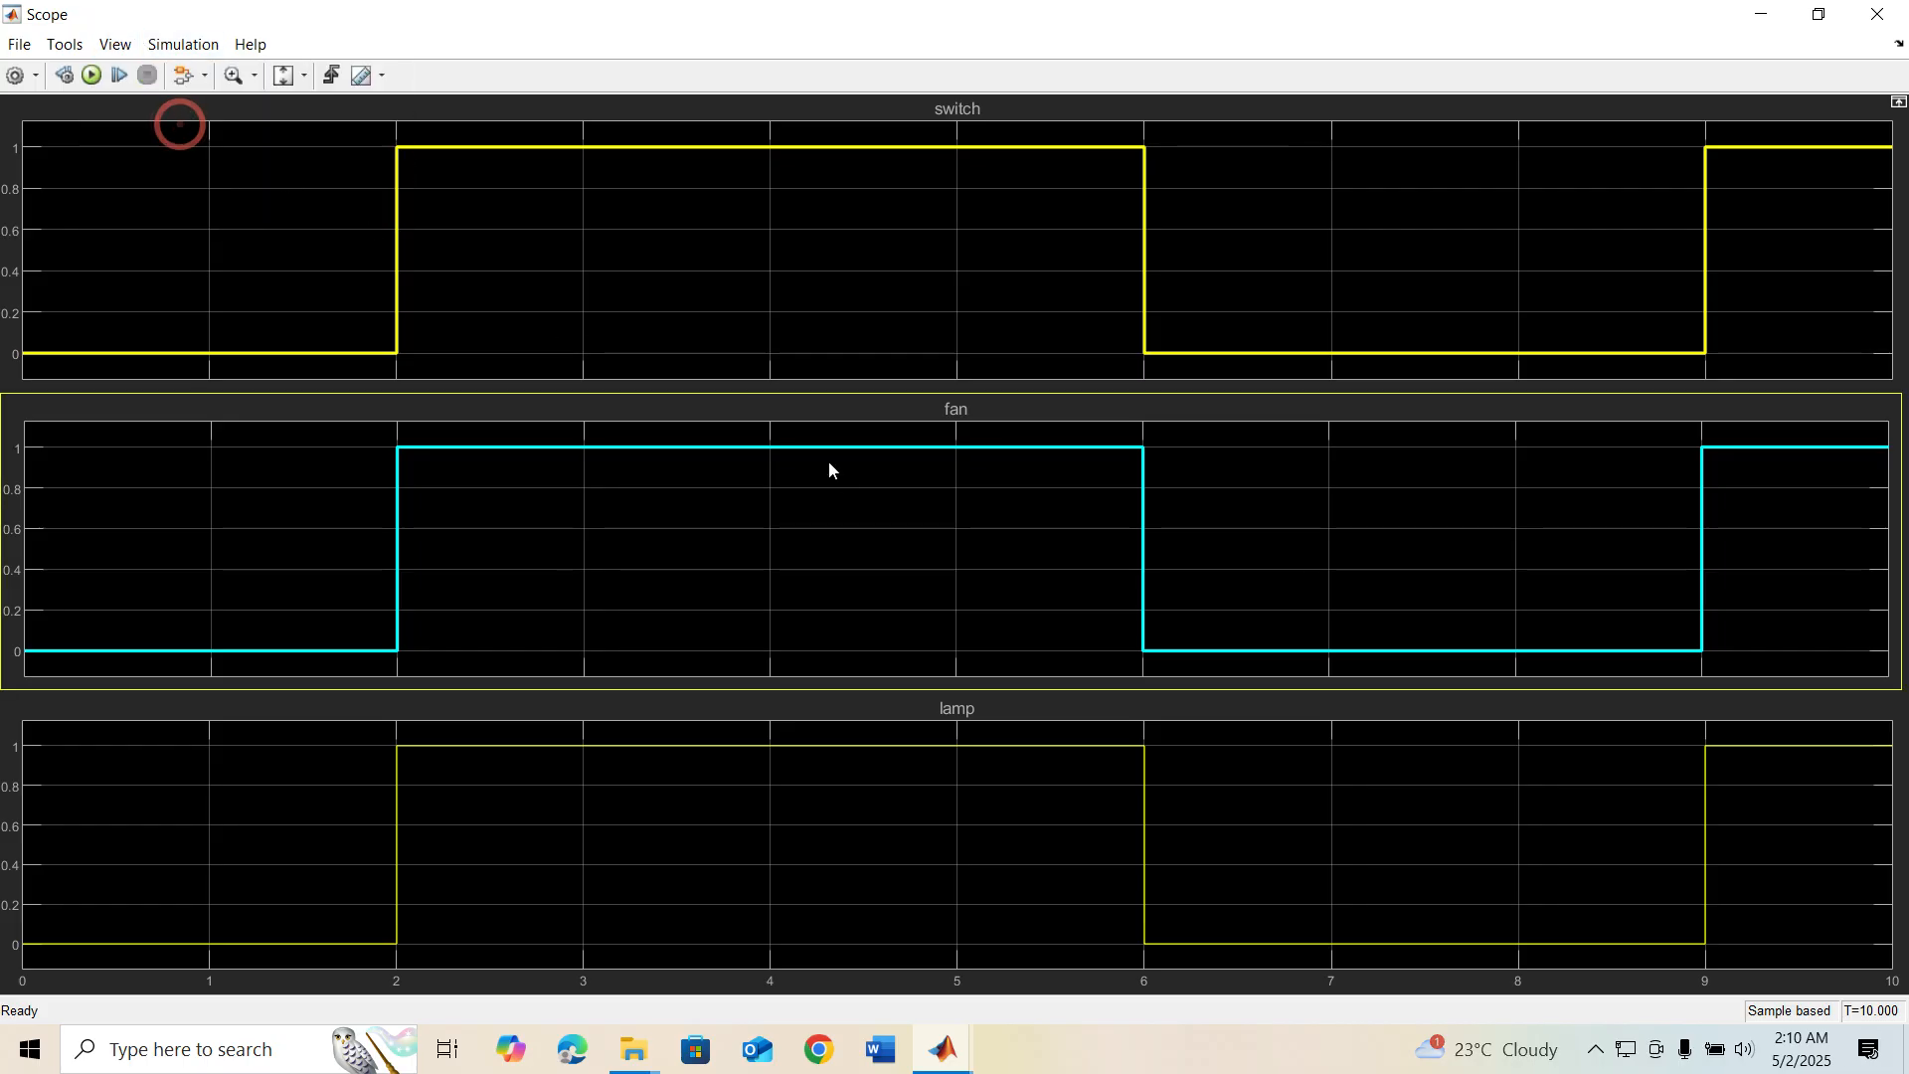
click(944, 509)
click(899, 580)
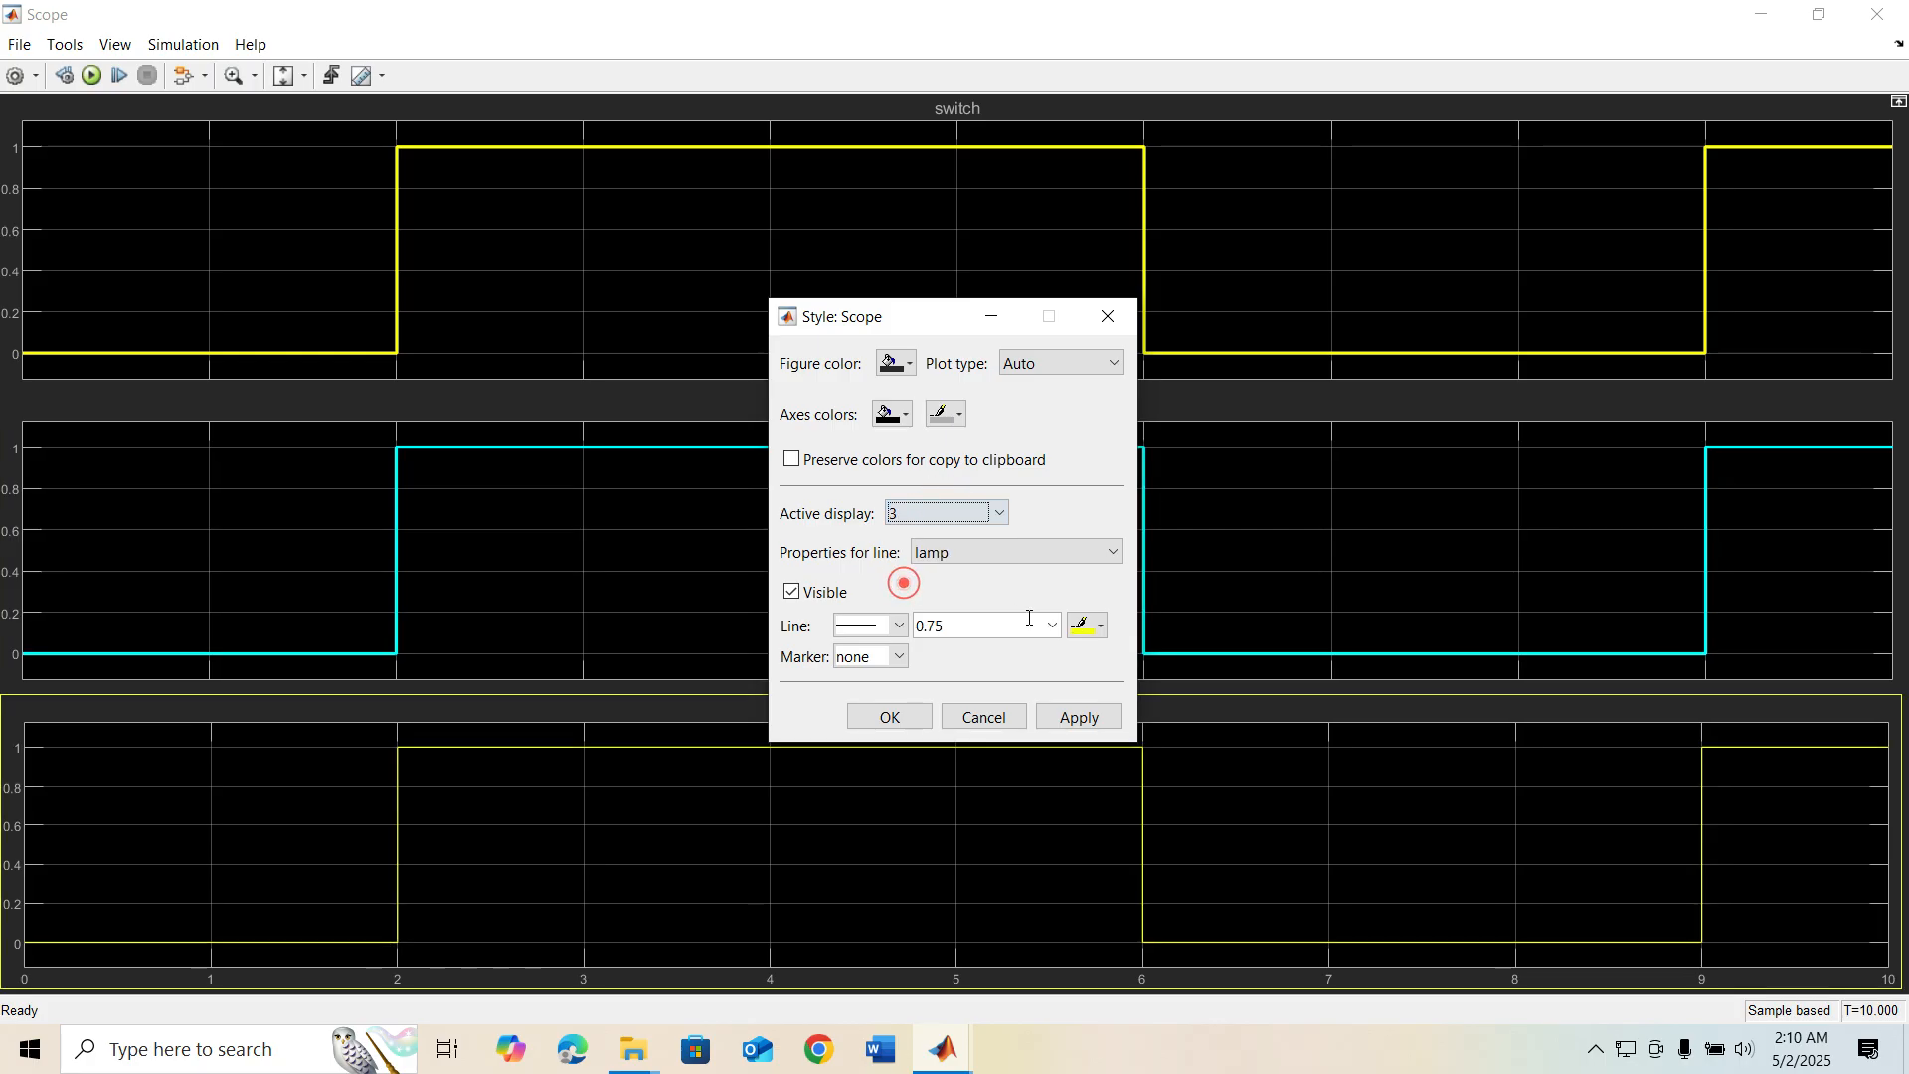
click(1052, 636)
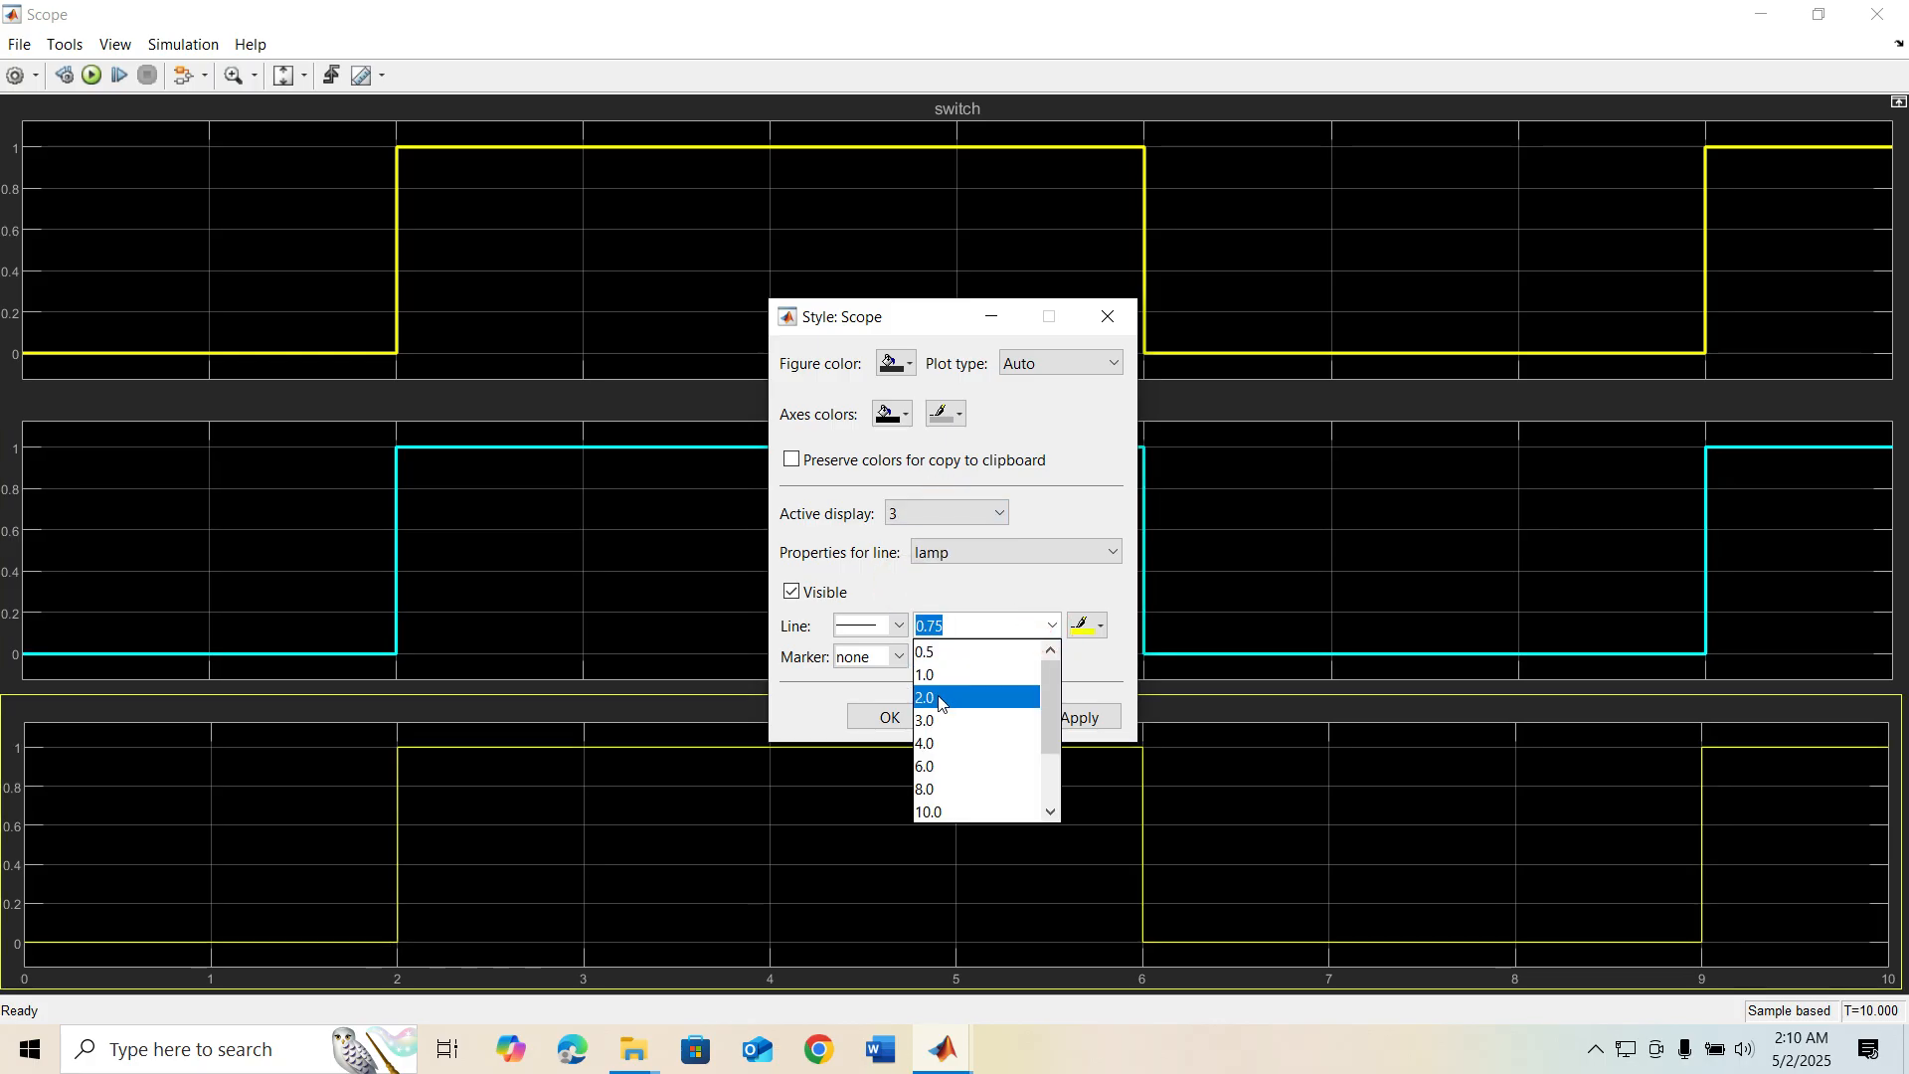
click(938, 695)
click(1093, 628)
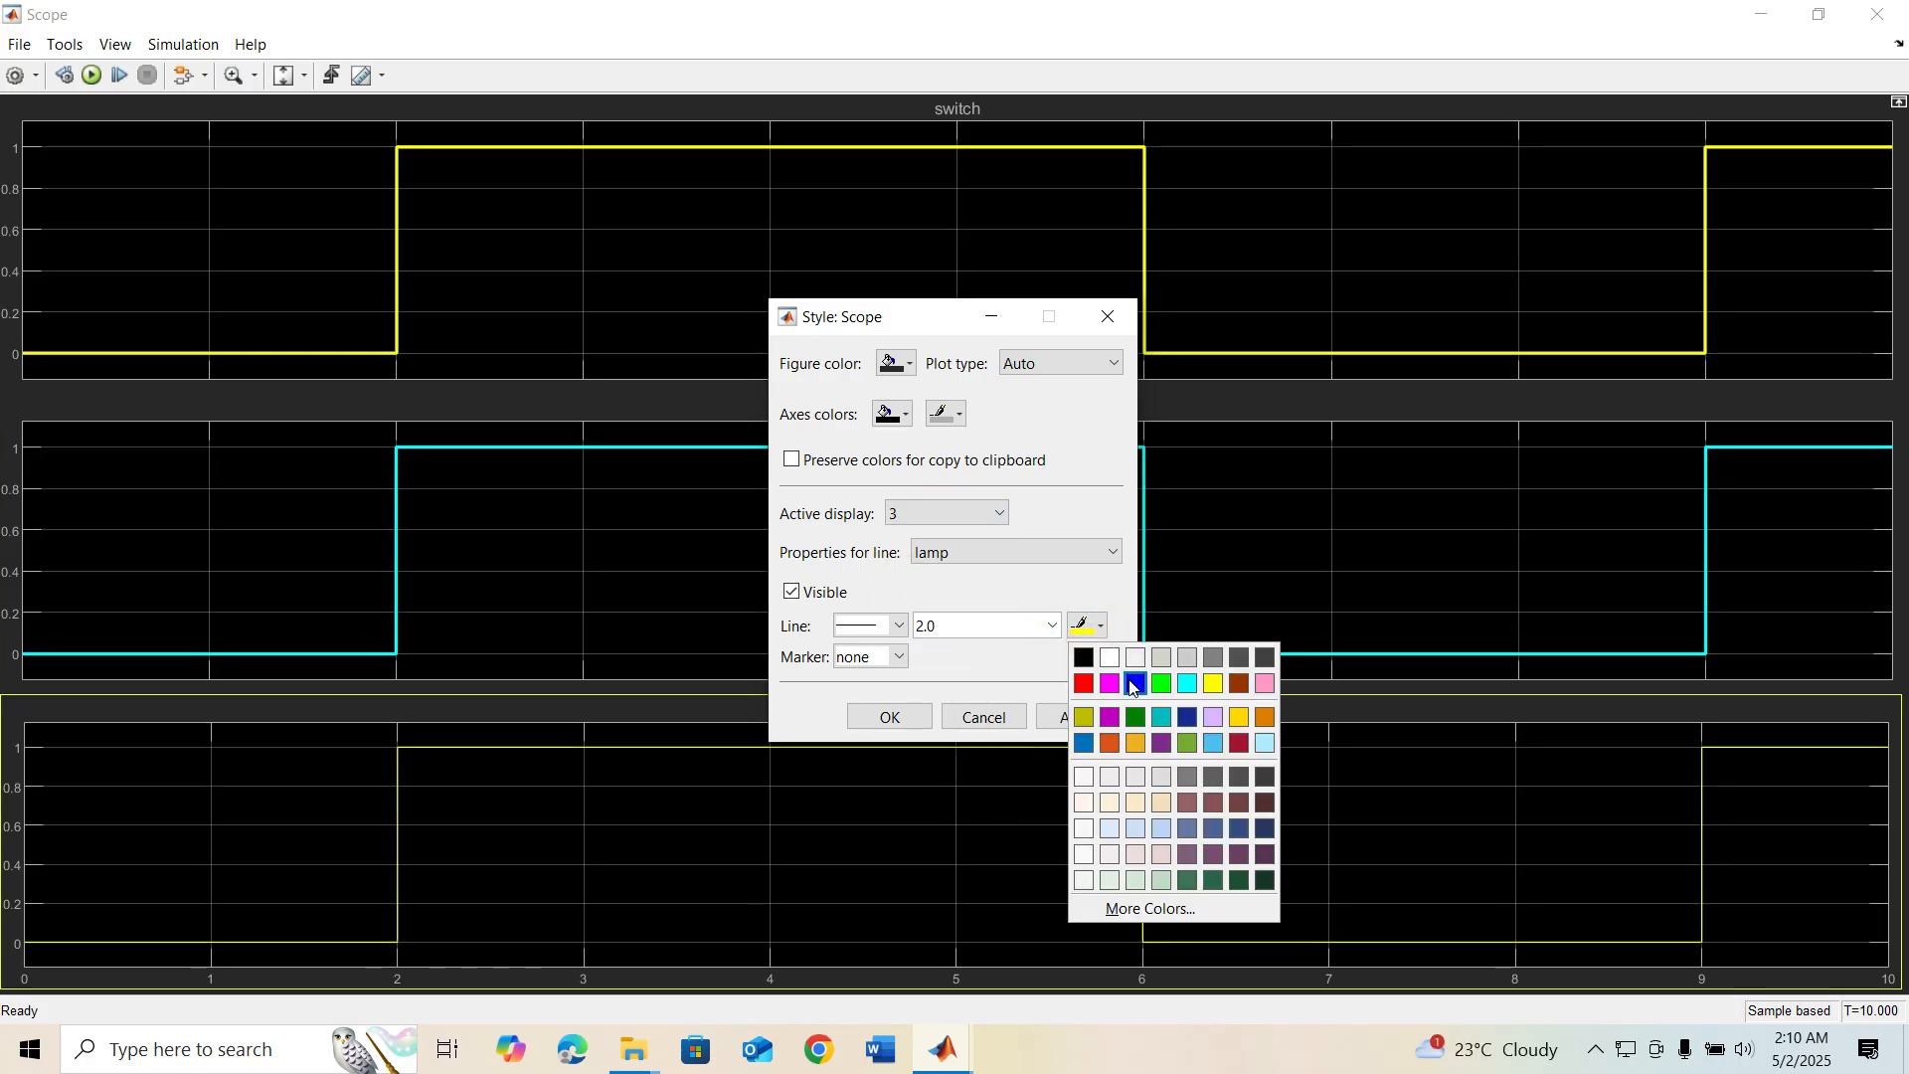
click(1157, 683)
click(1076, 717)
click(870, 721)
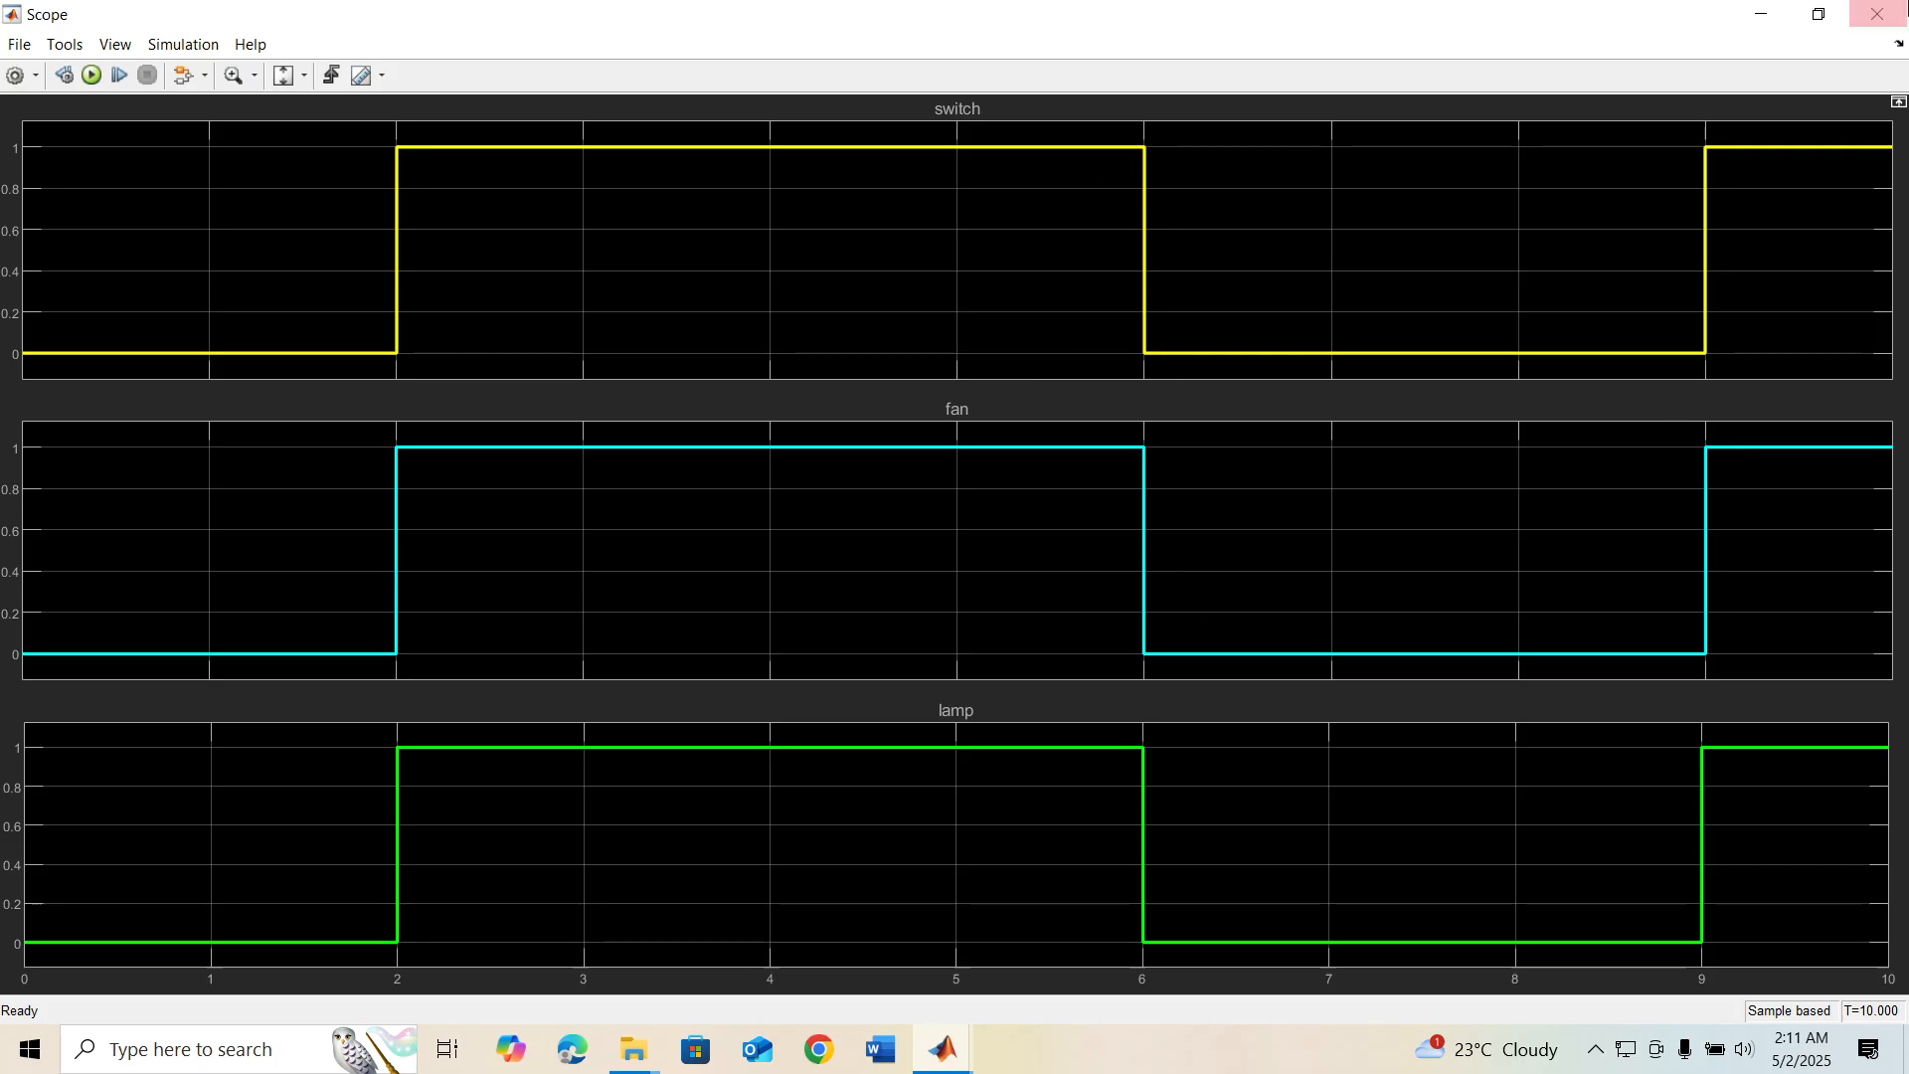
Leave the Scope for the Stateflow chart and run the simulation to watch the Lamp and Fan states animate
click(1877, 14)
double_click(1060, 585)
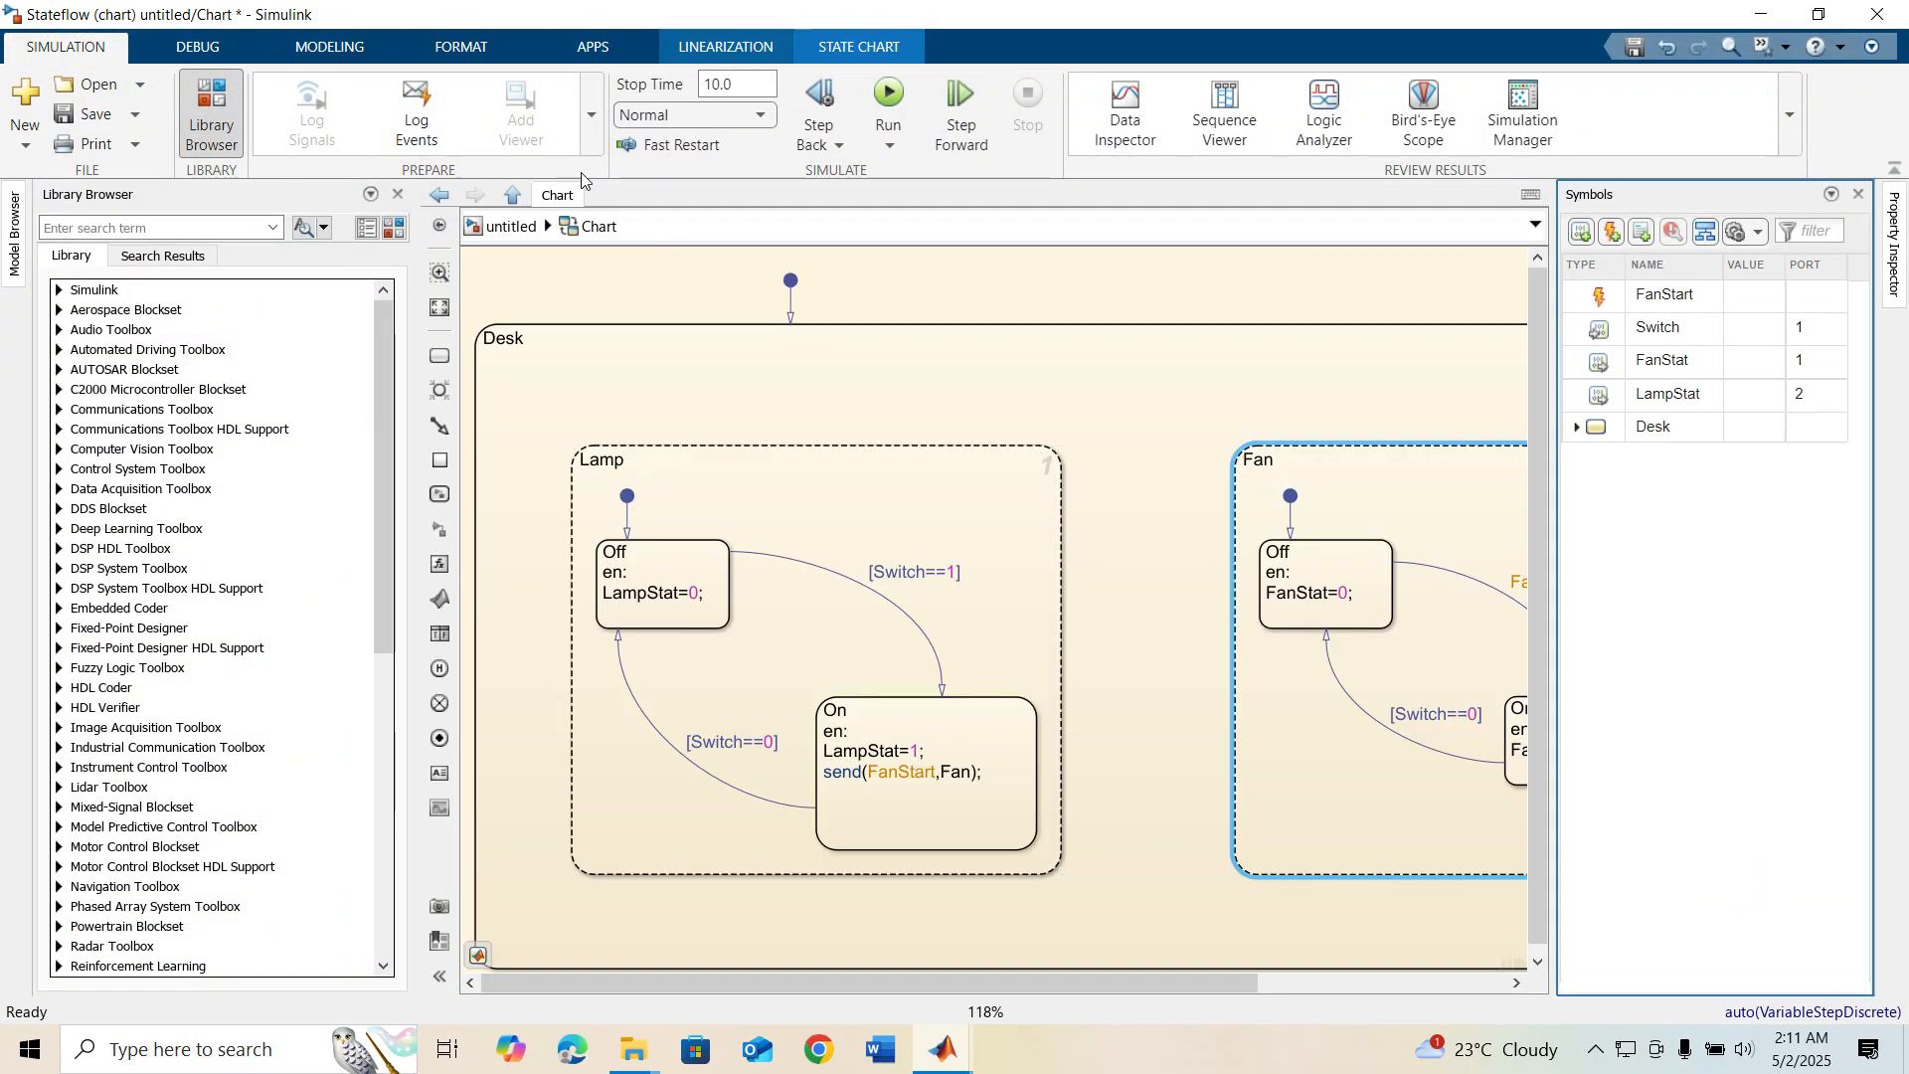
click(892, 92)
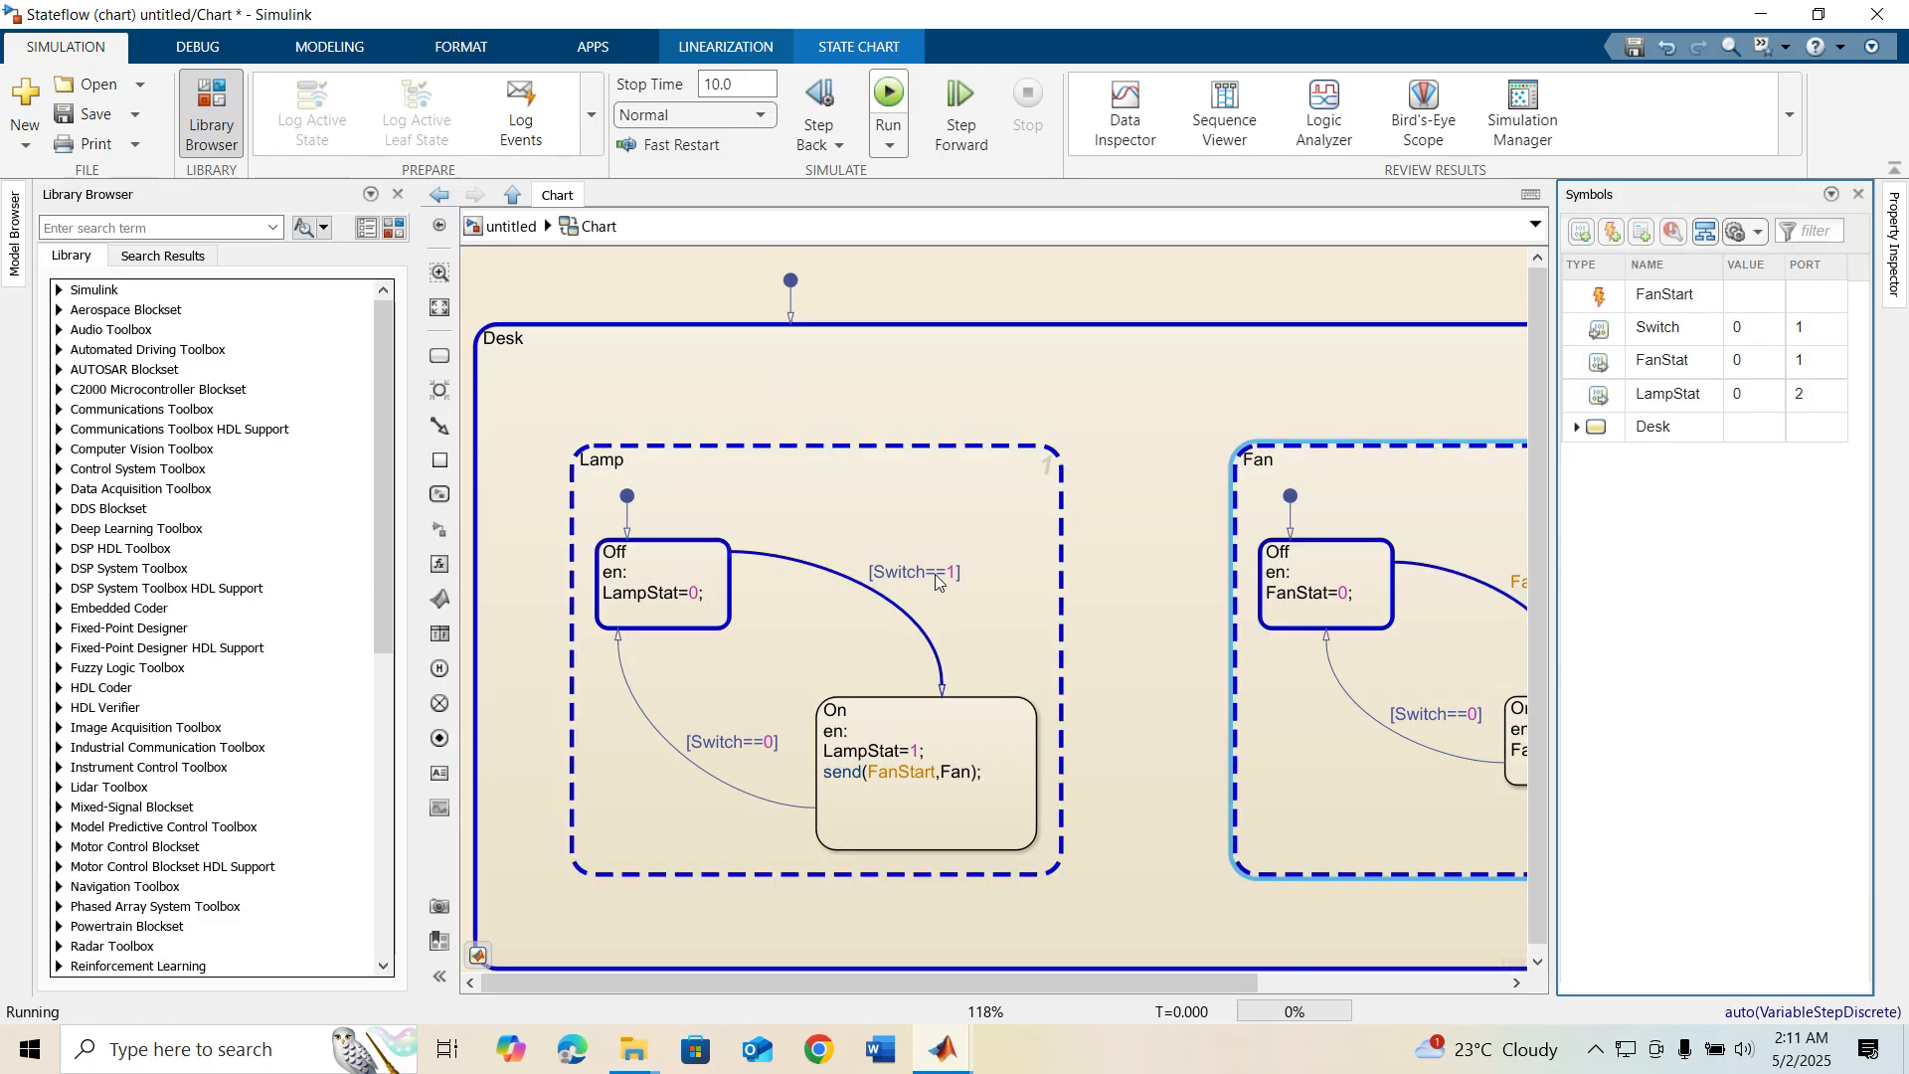
click(673, 543)
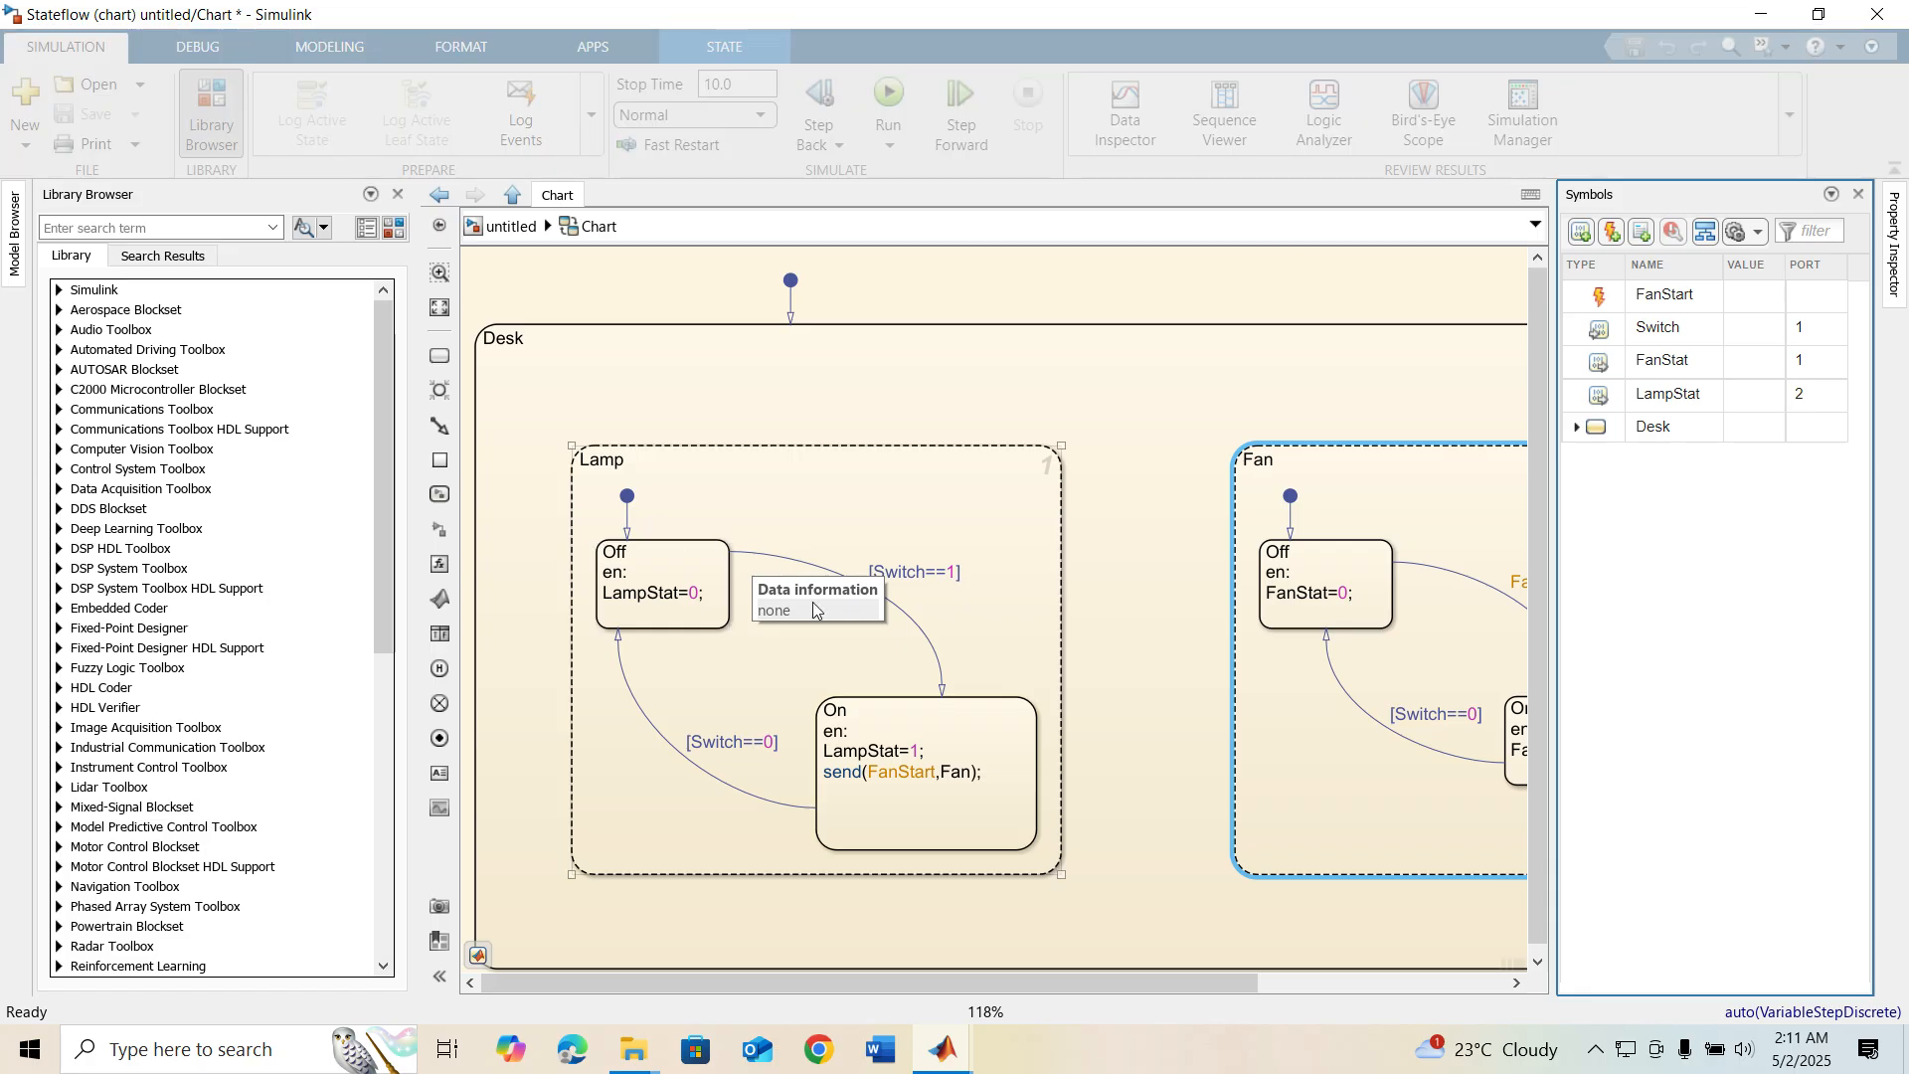